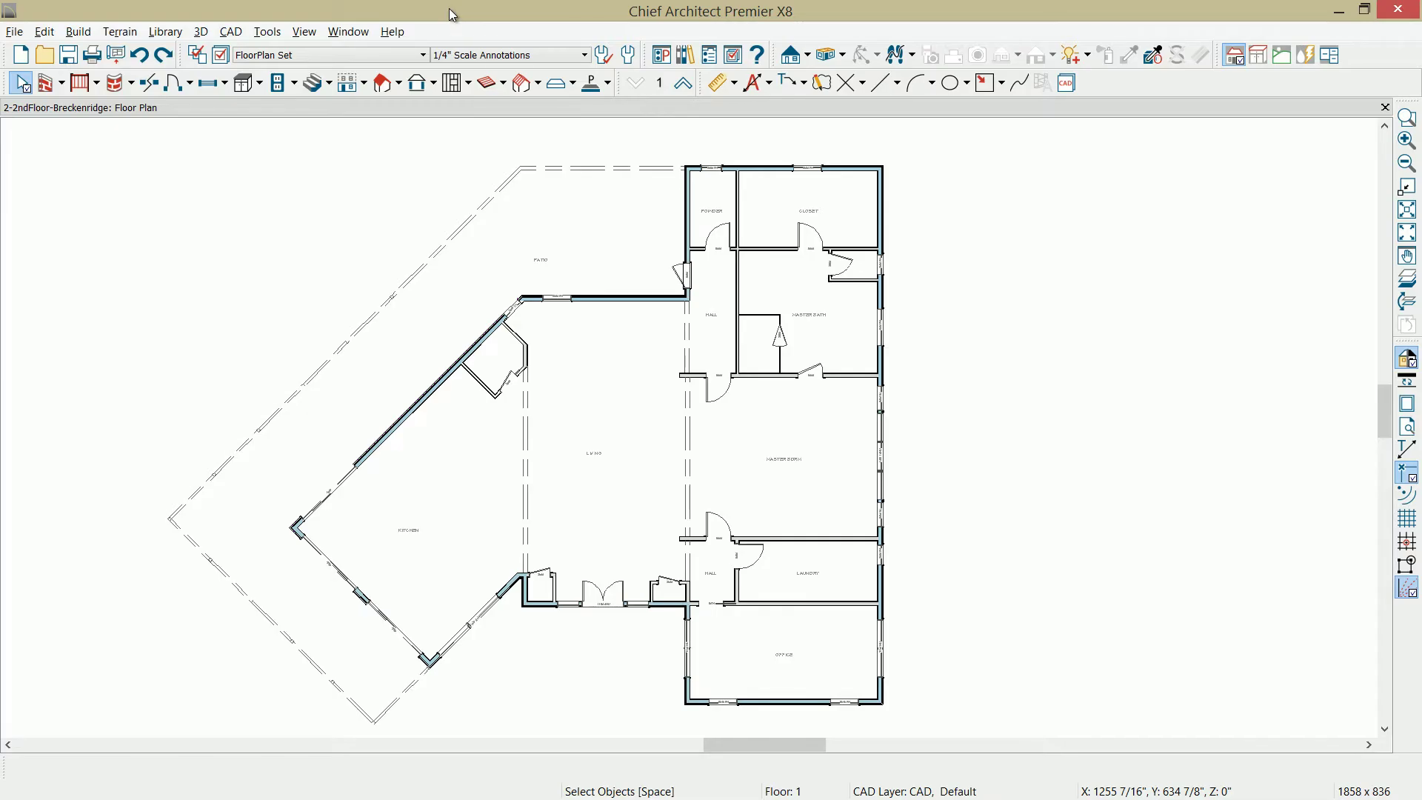
Step: Start a new floor with Build > Floor > Build New Floor
click(78, 31)
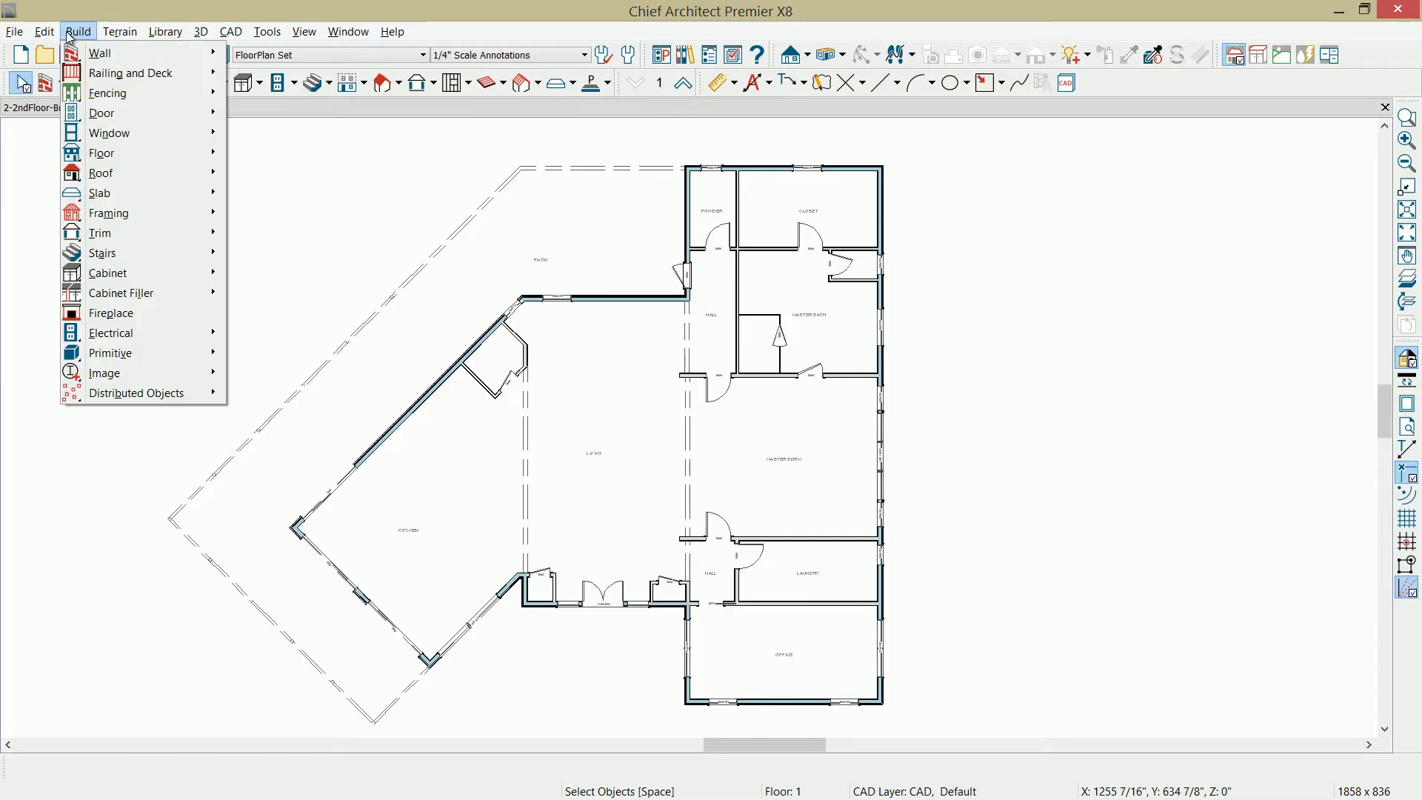
mouse_move(100, 157)
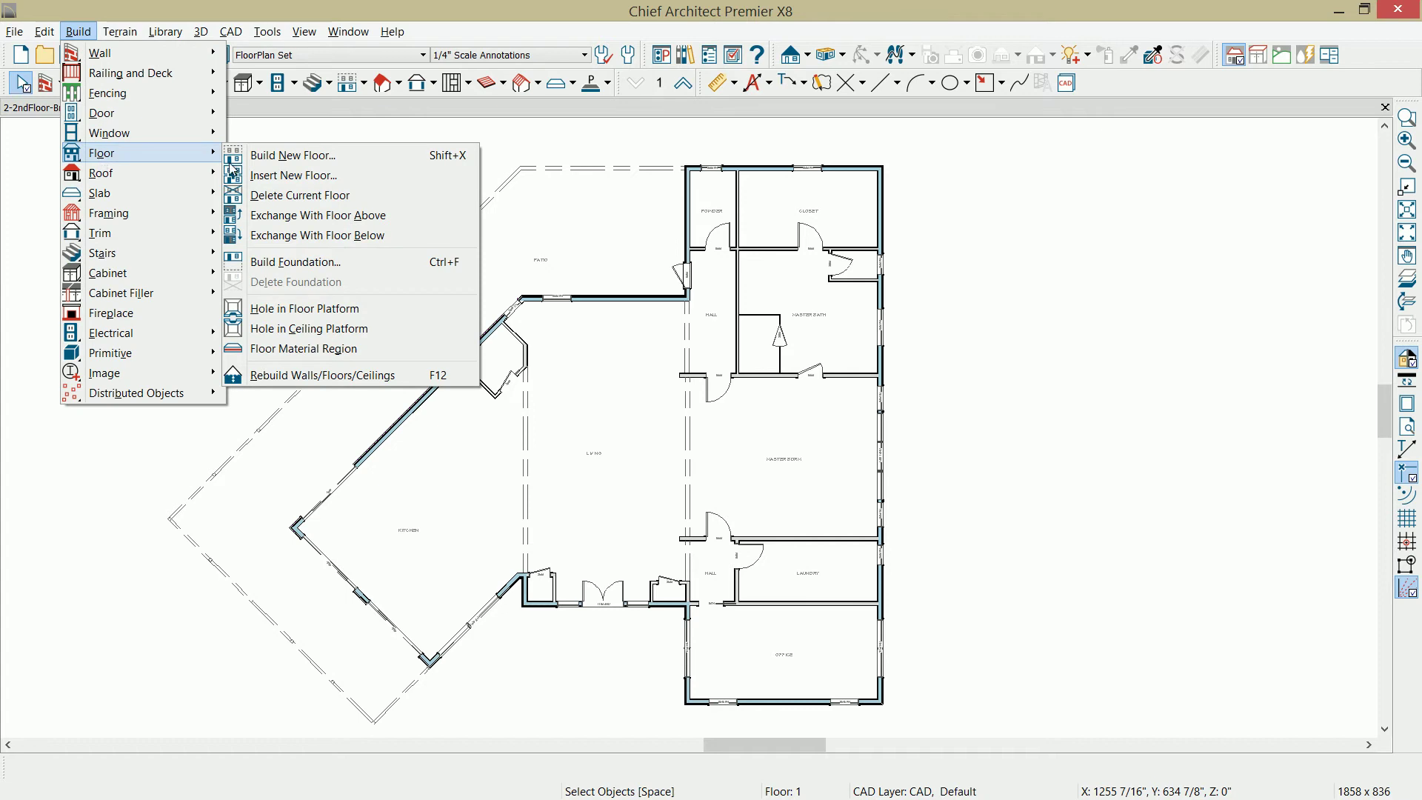
click(292, 155)
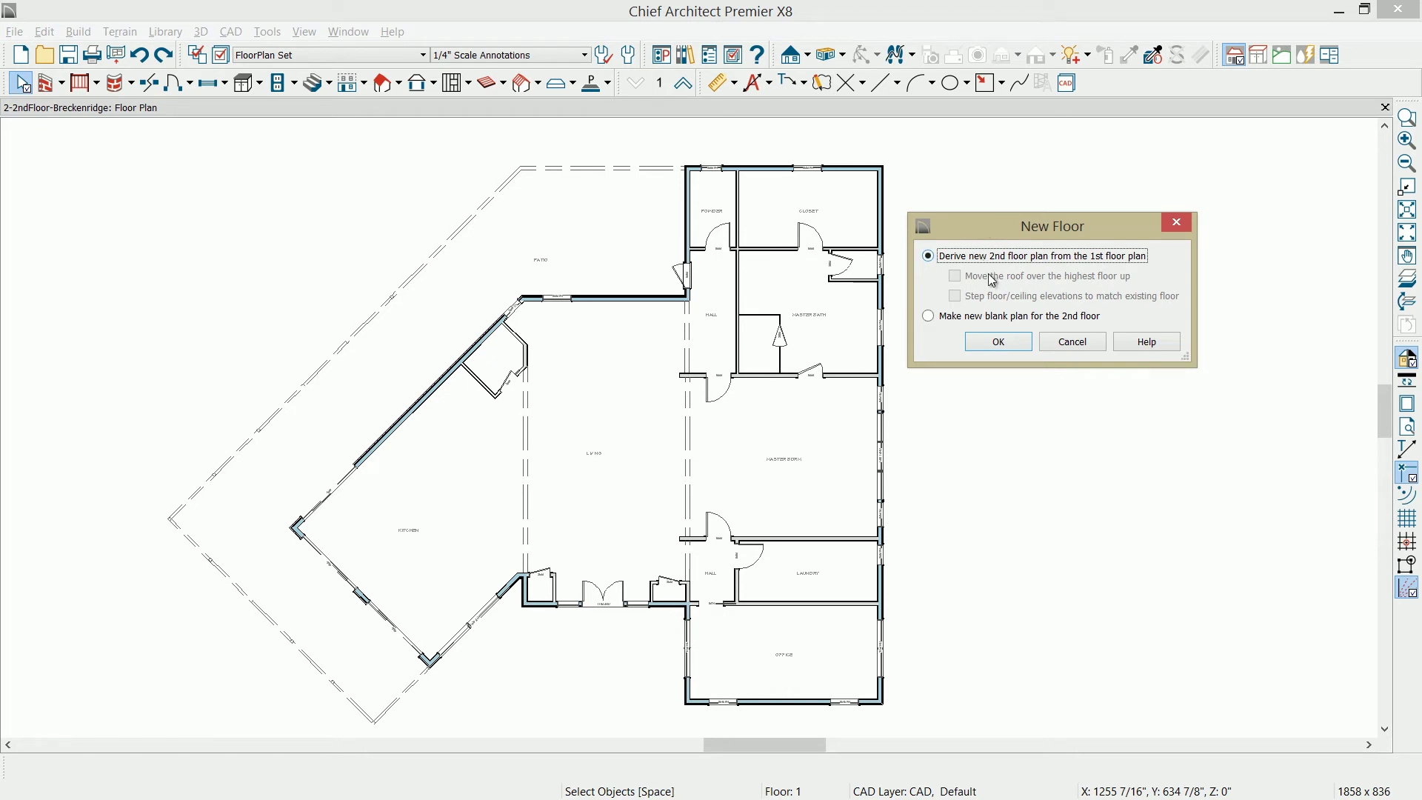
Step: Derive Floor 2 from floor 1, set rough ceiling to 109 1/8", and open its Floor Structure layers
click(1002, 345)
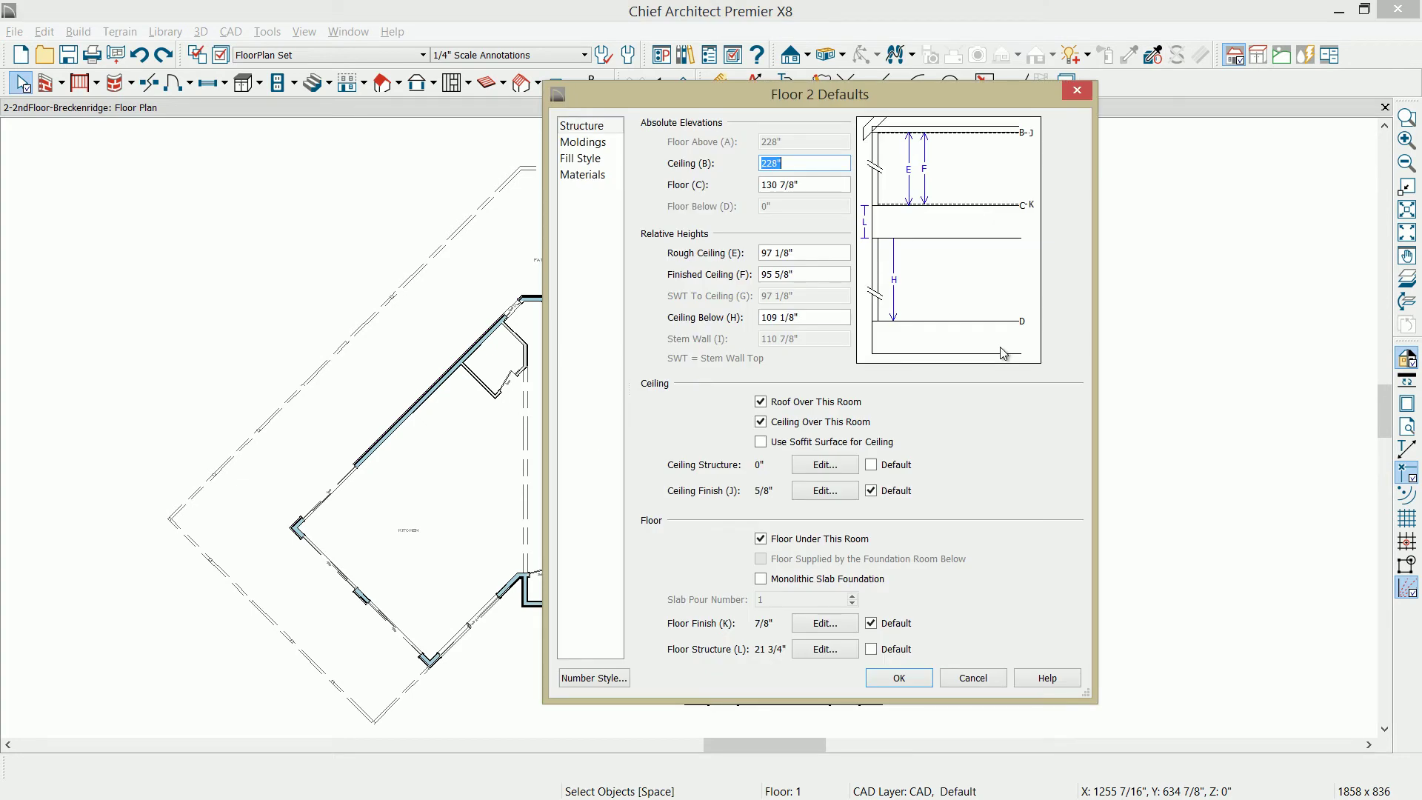
click(805, 253)
drag(772, 253, 746, 253)
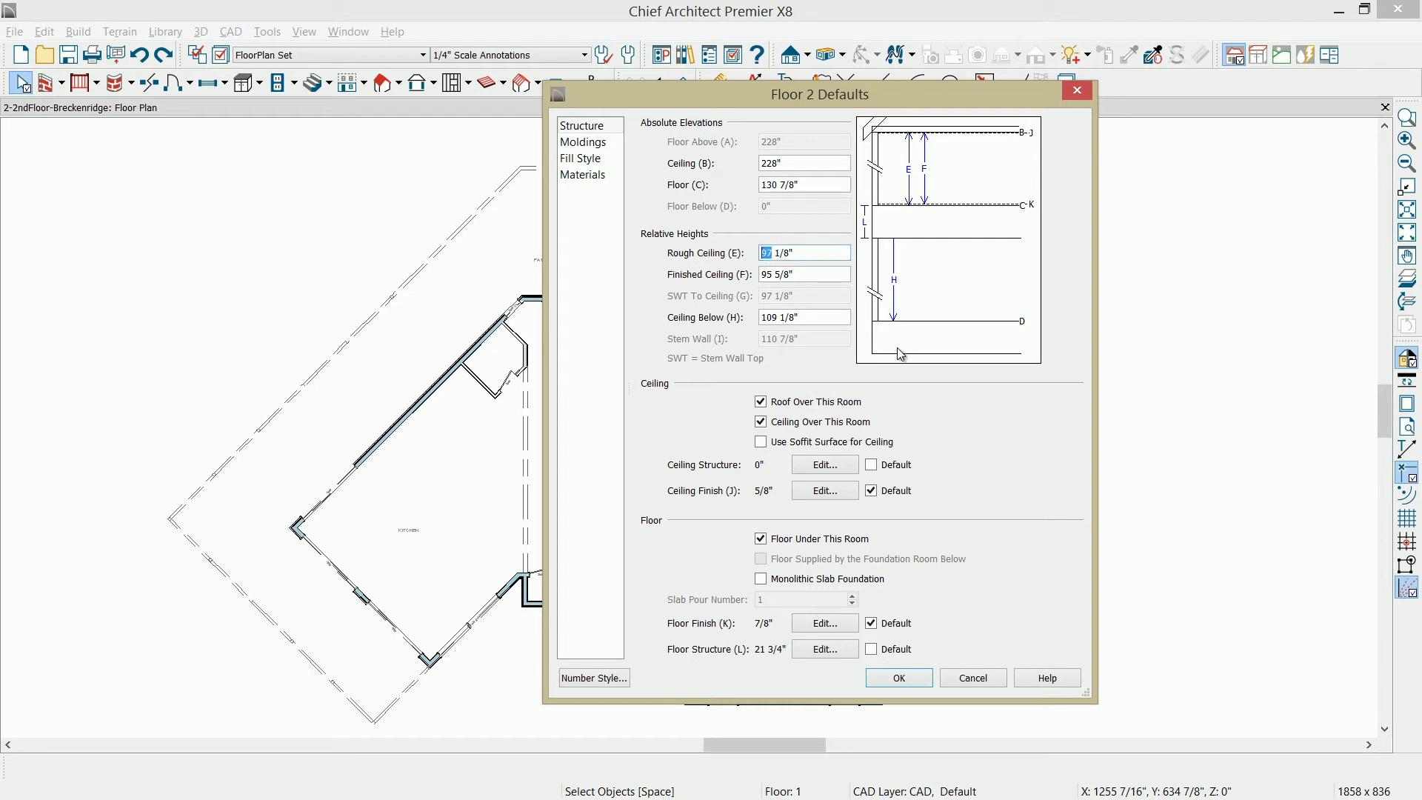
text(109)
key(Tab)
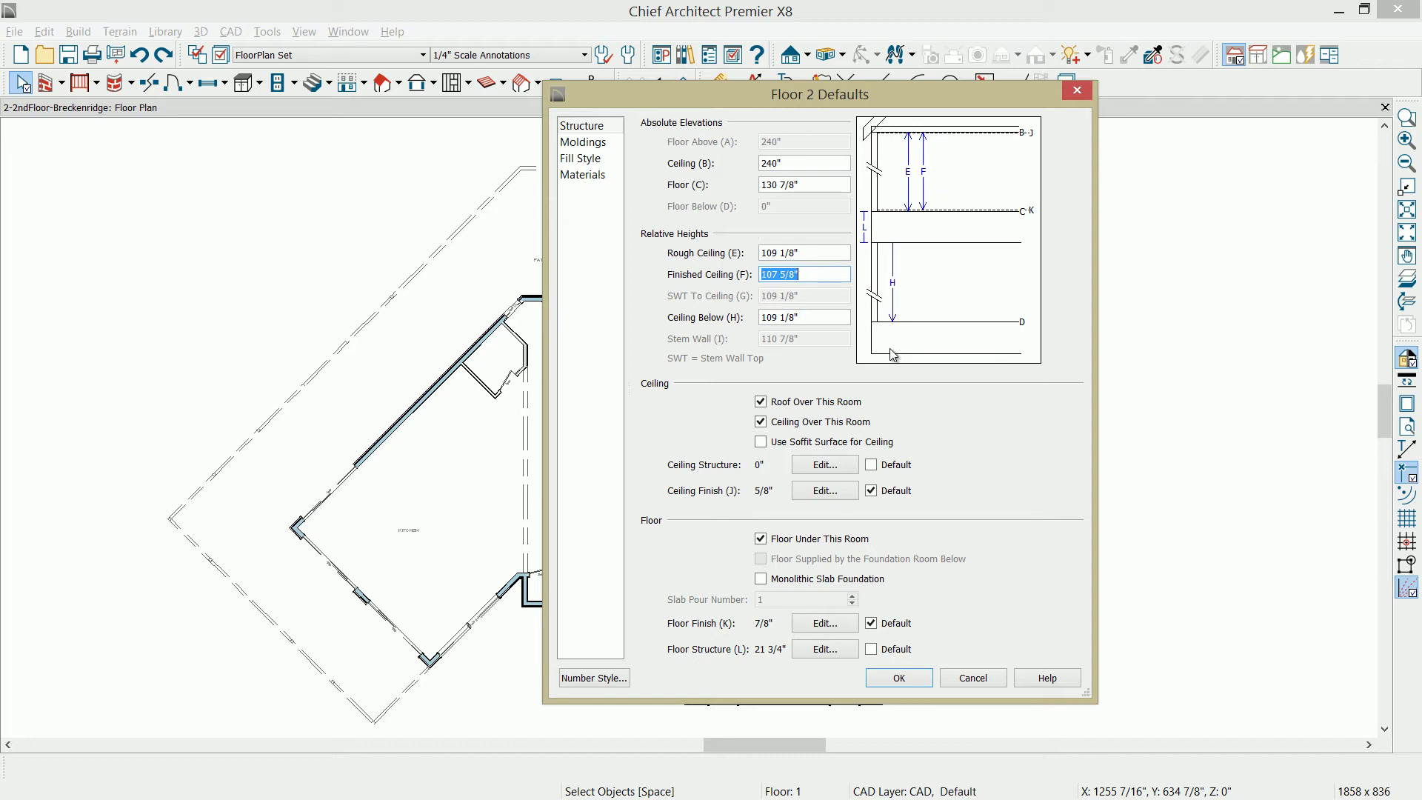
click(822, 257)
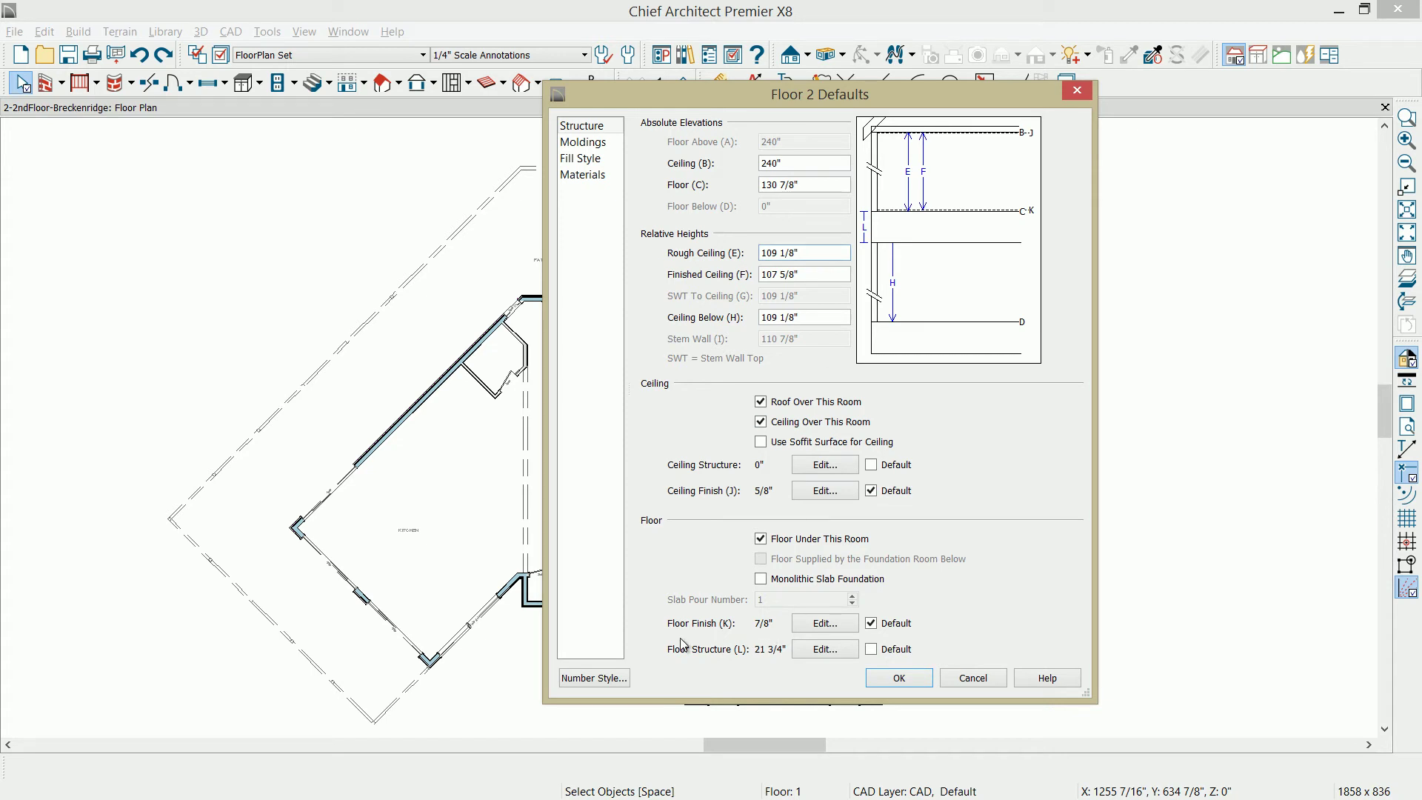
click(823, 648)
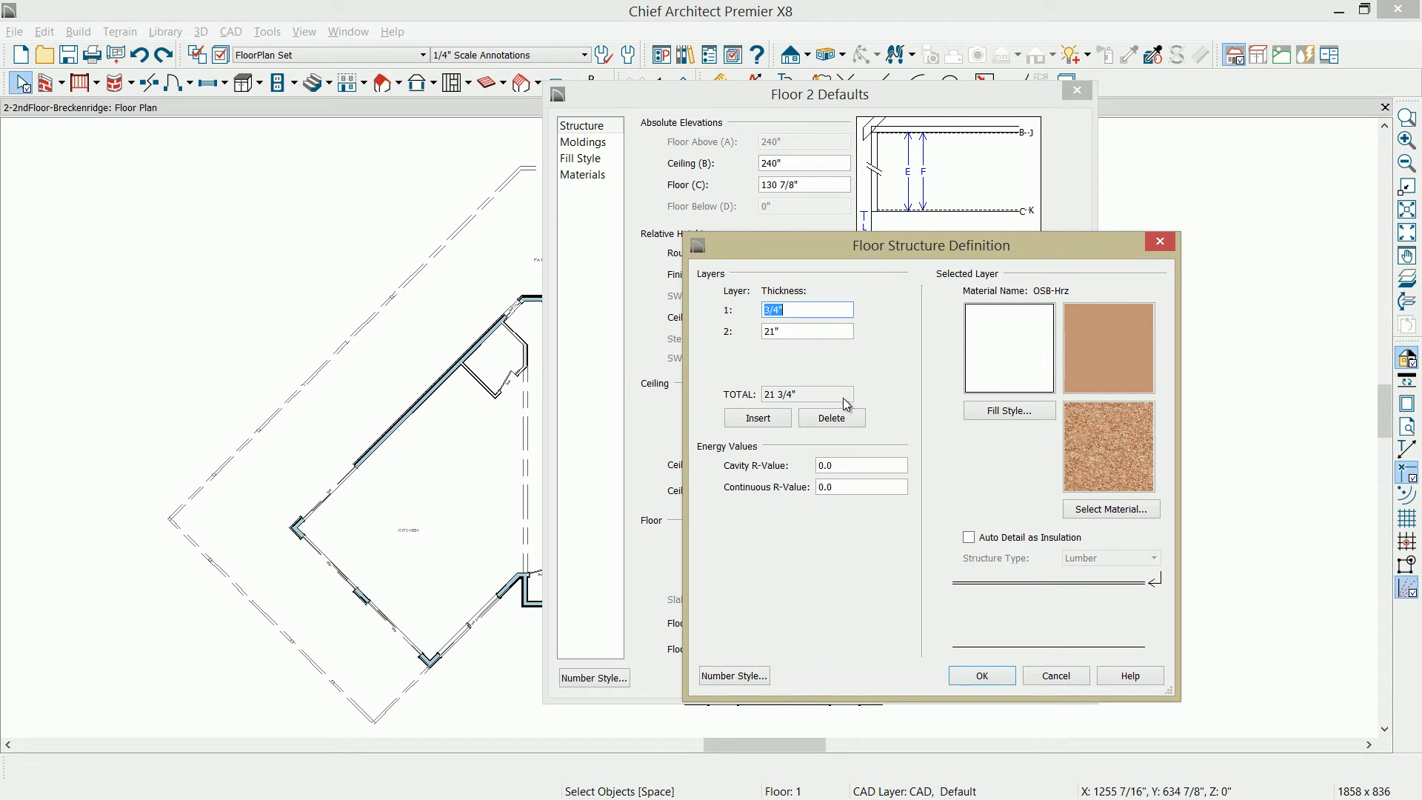
Step: Check the Fir Framing layer and accept the 21 3/4" floor structure unchanged
click(807, 327)
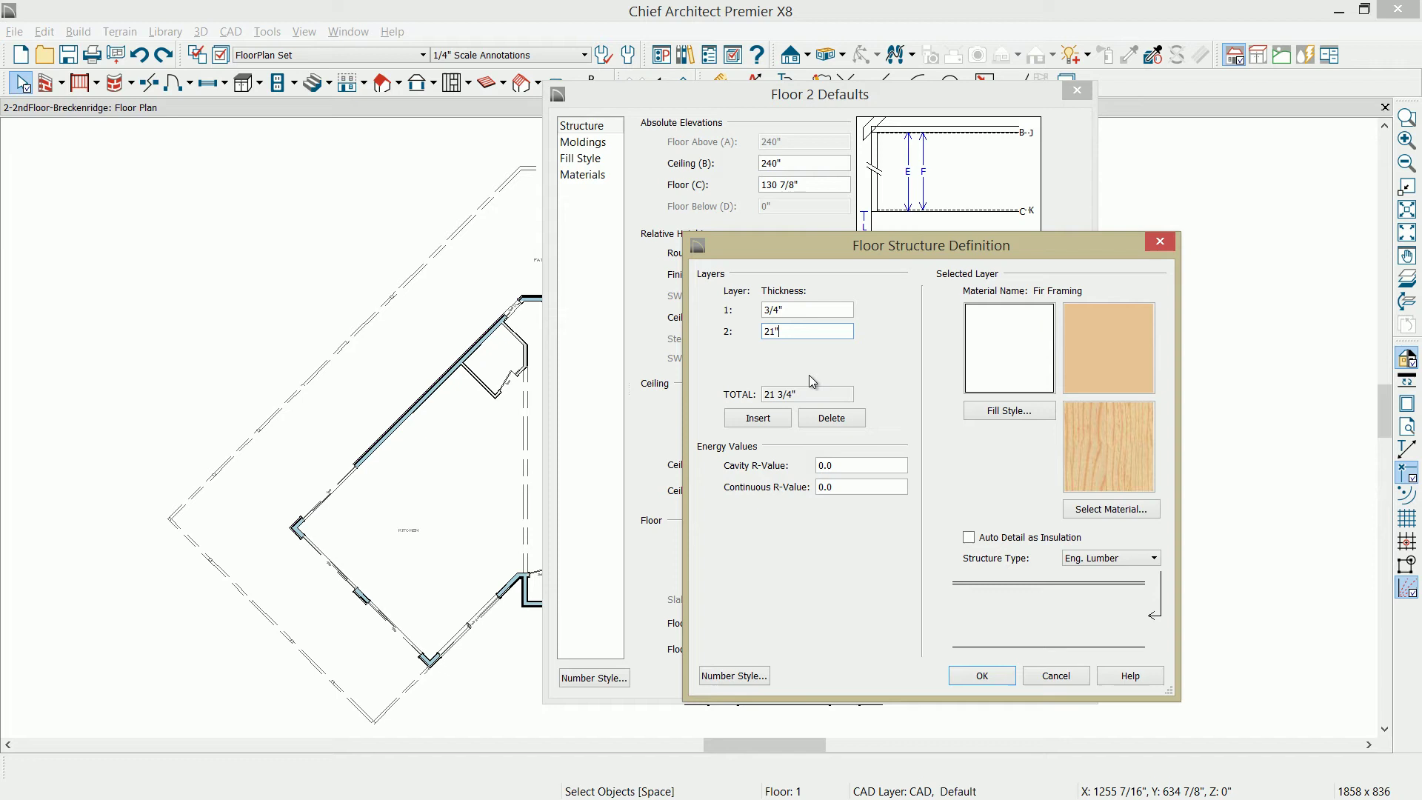
click(1053, 675)
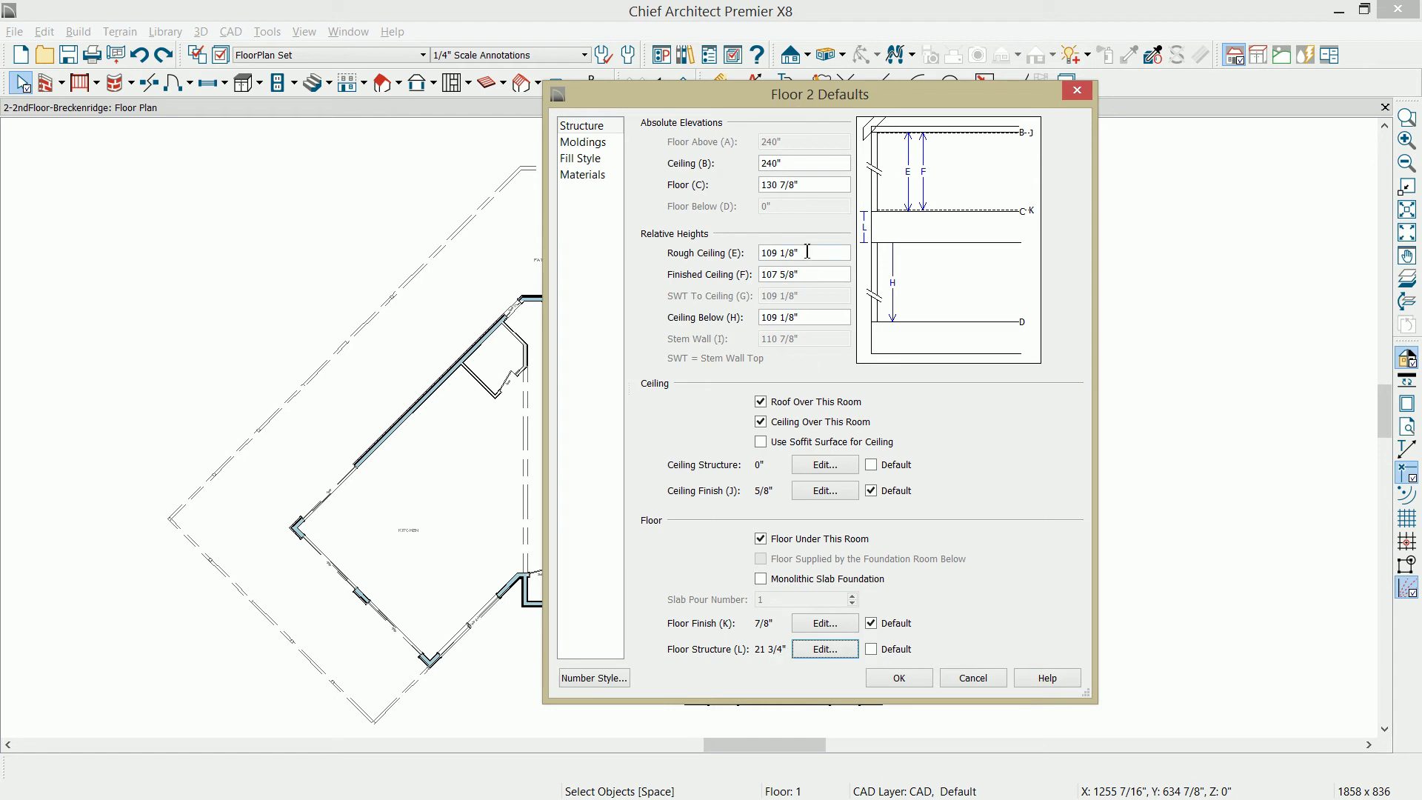
Step: Create Floor 2 and view it from above in a Perspective Floor Overview
click(895, 677)
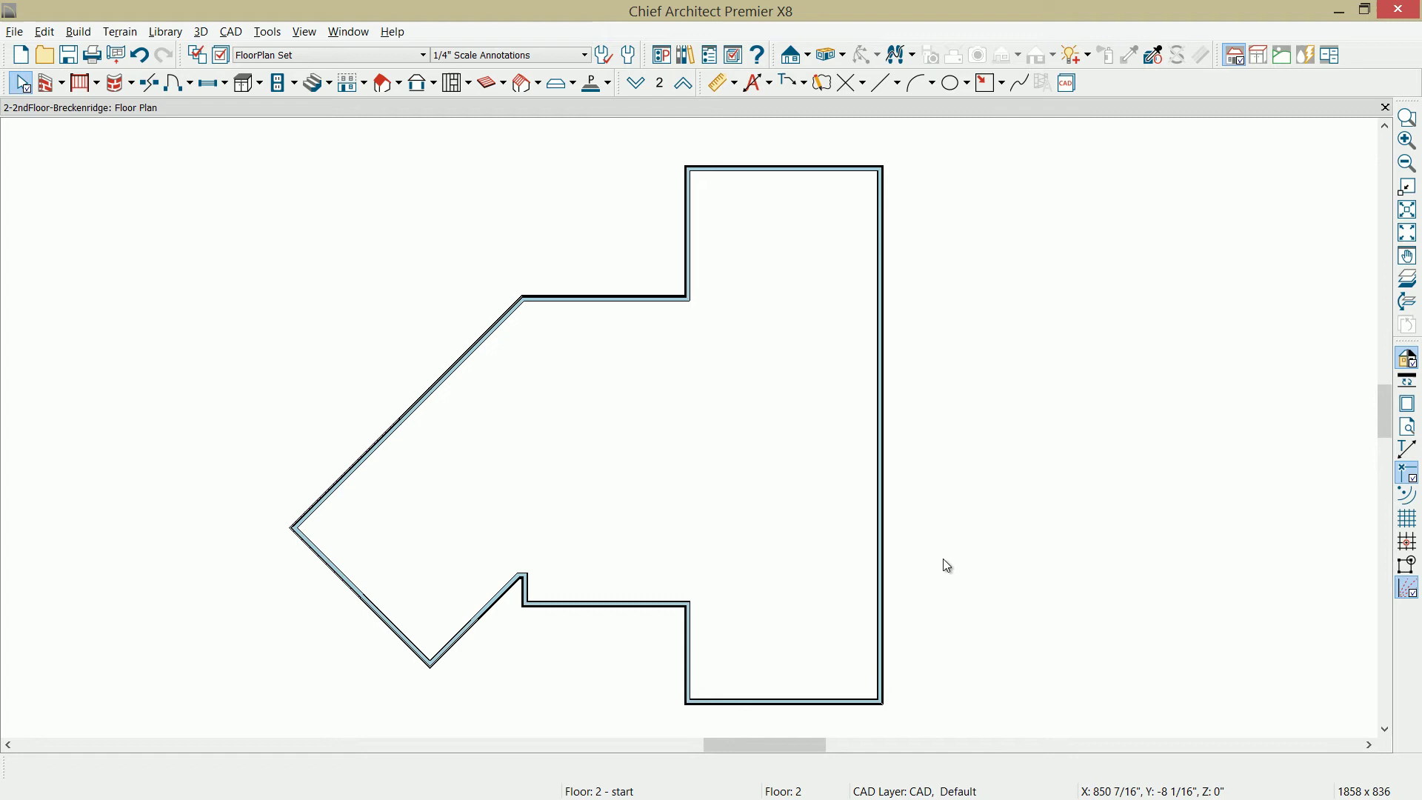
click(828, 55)
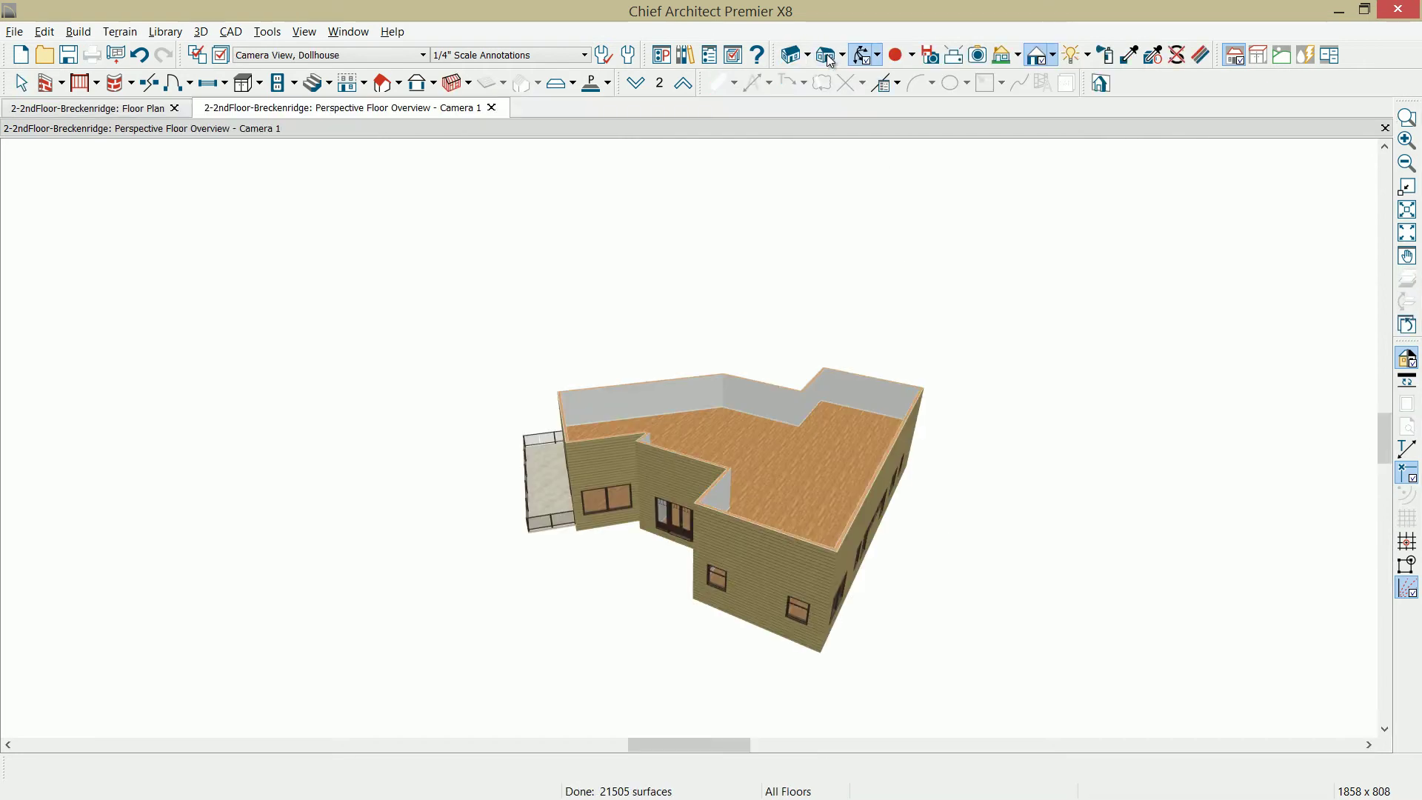
drag(847, 363, 931, 431)
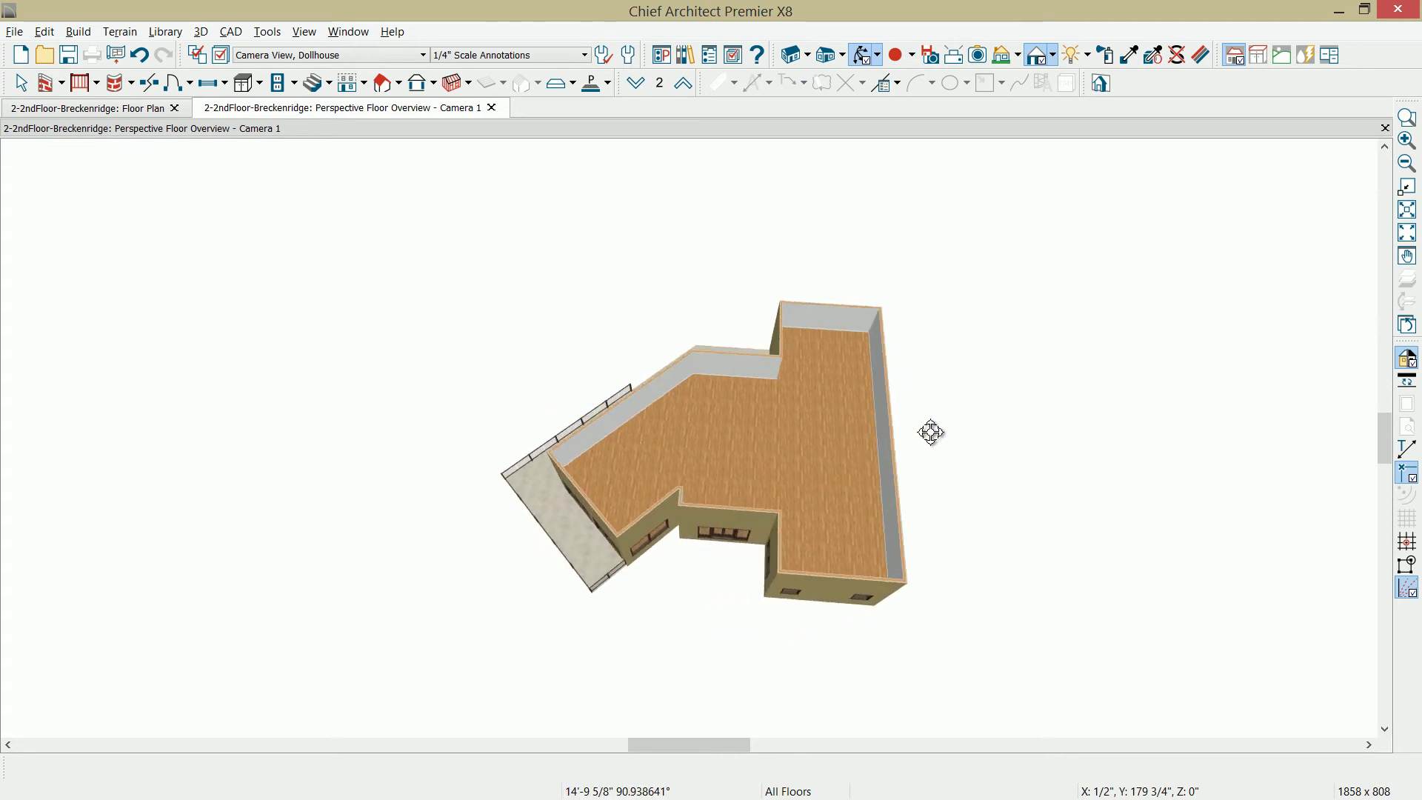
scroll(931, 432, up, 3)
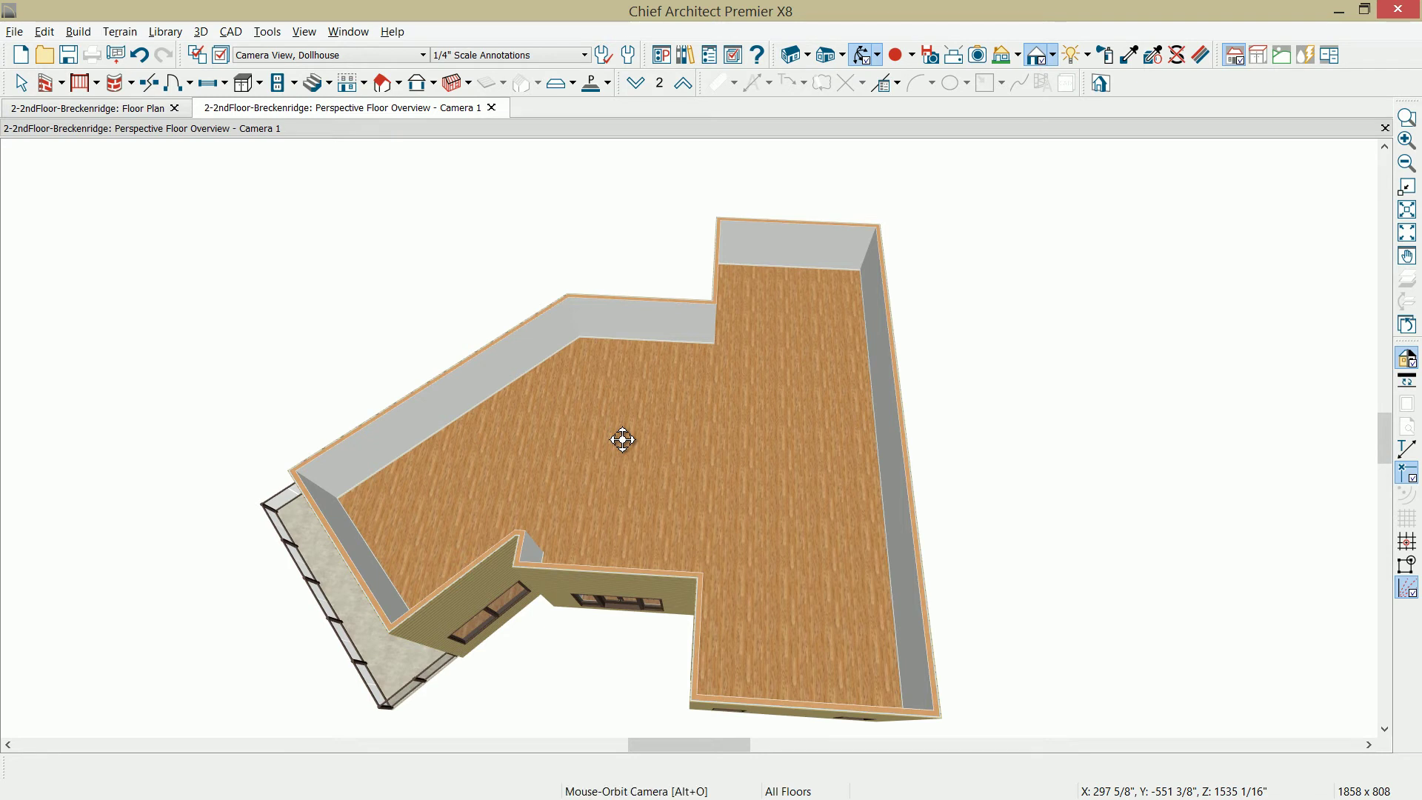
Step: Draw a straight railing along the dividing wall line between the two areas
click(62, 87)
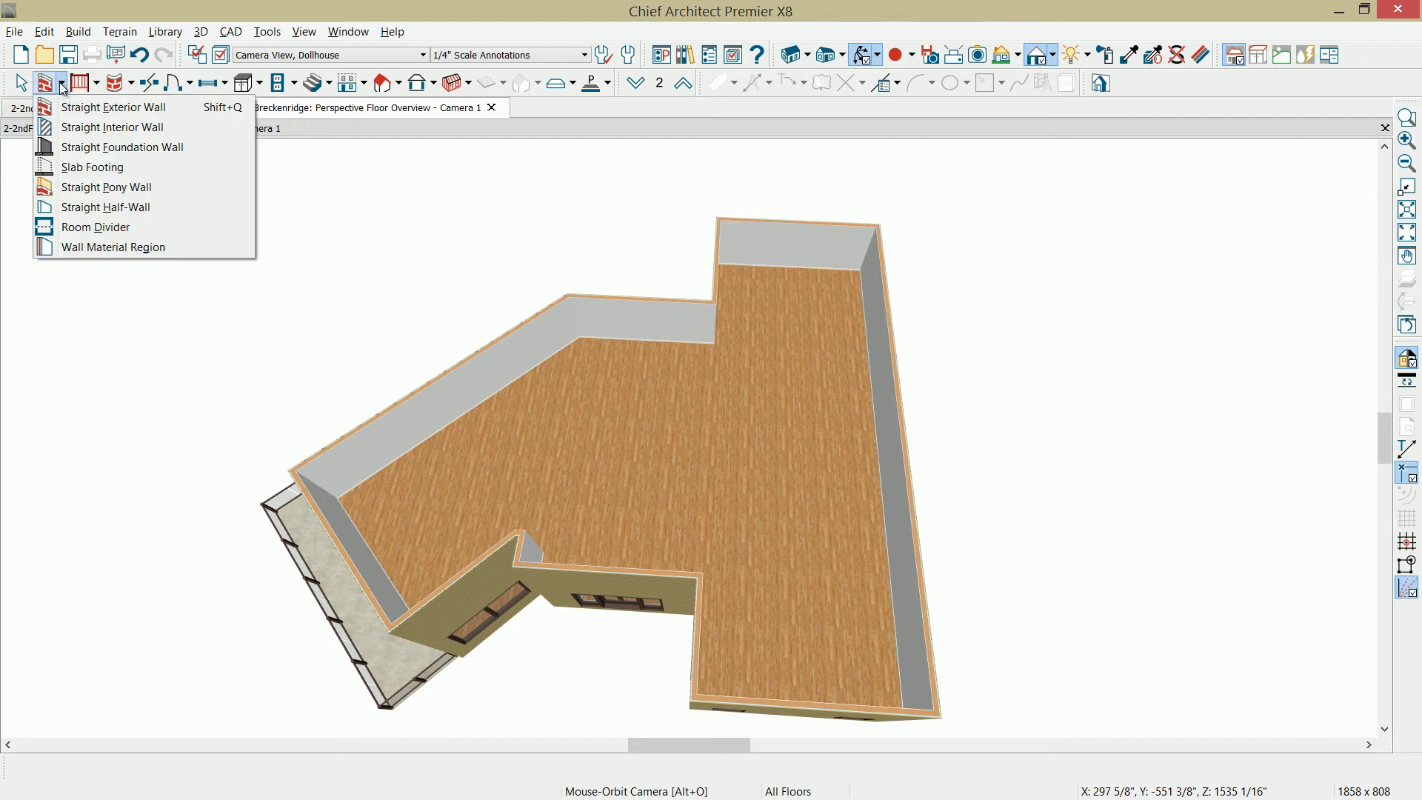
click(95, 96)
click(96, 82)
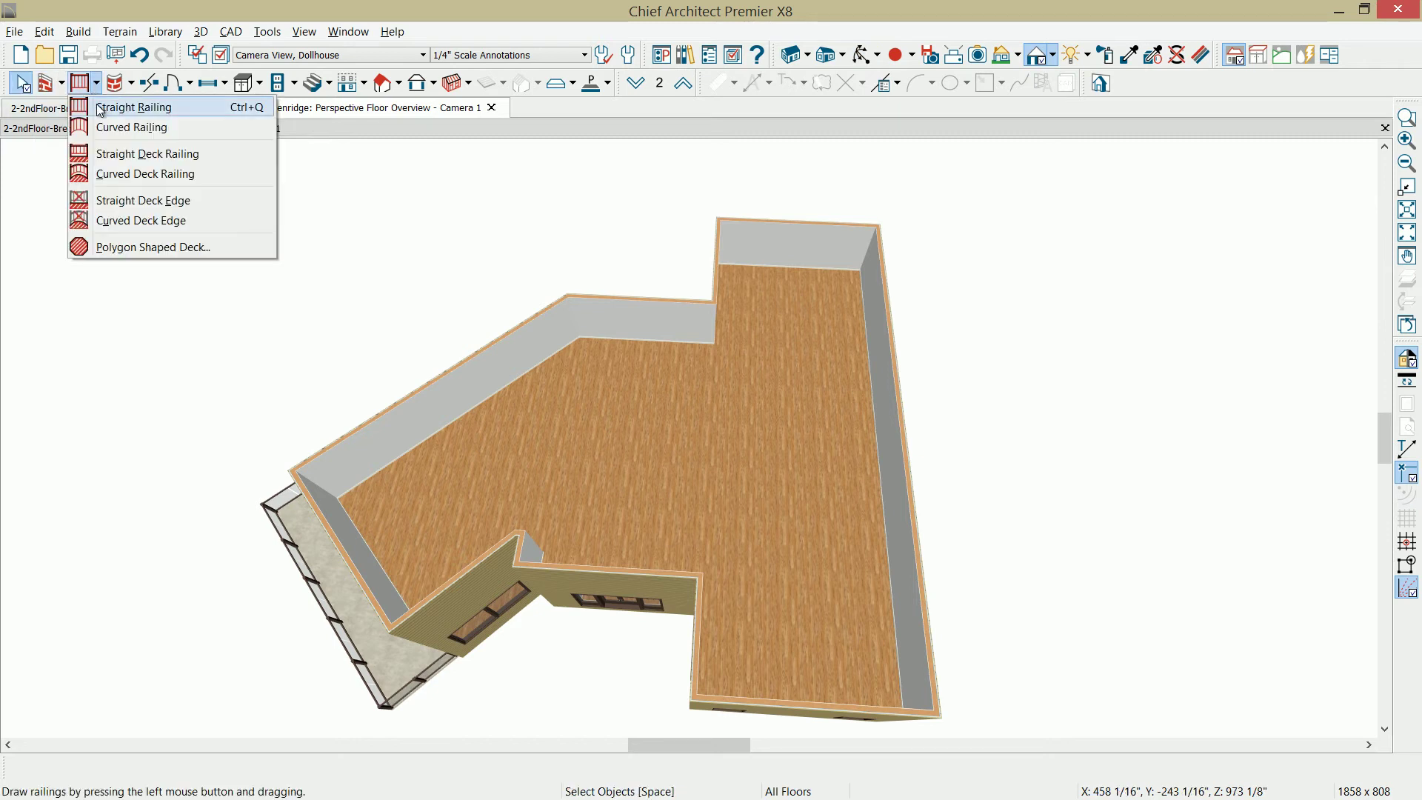
click(133, 107)
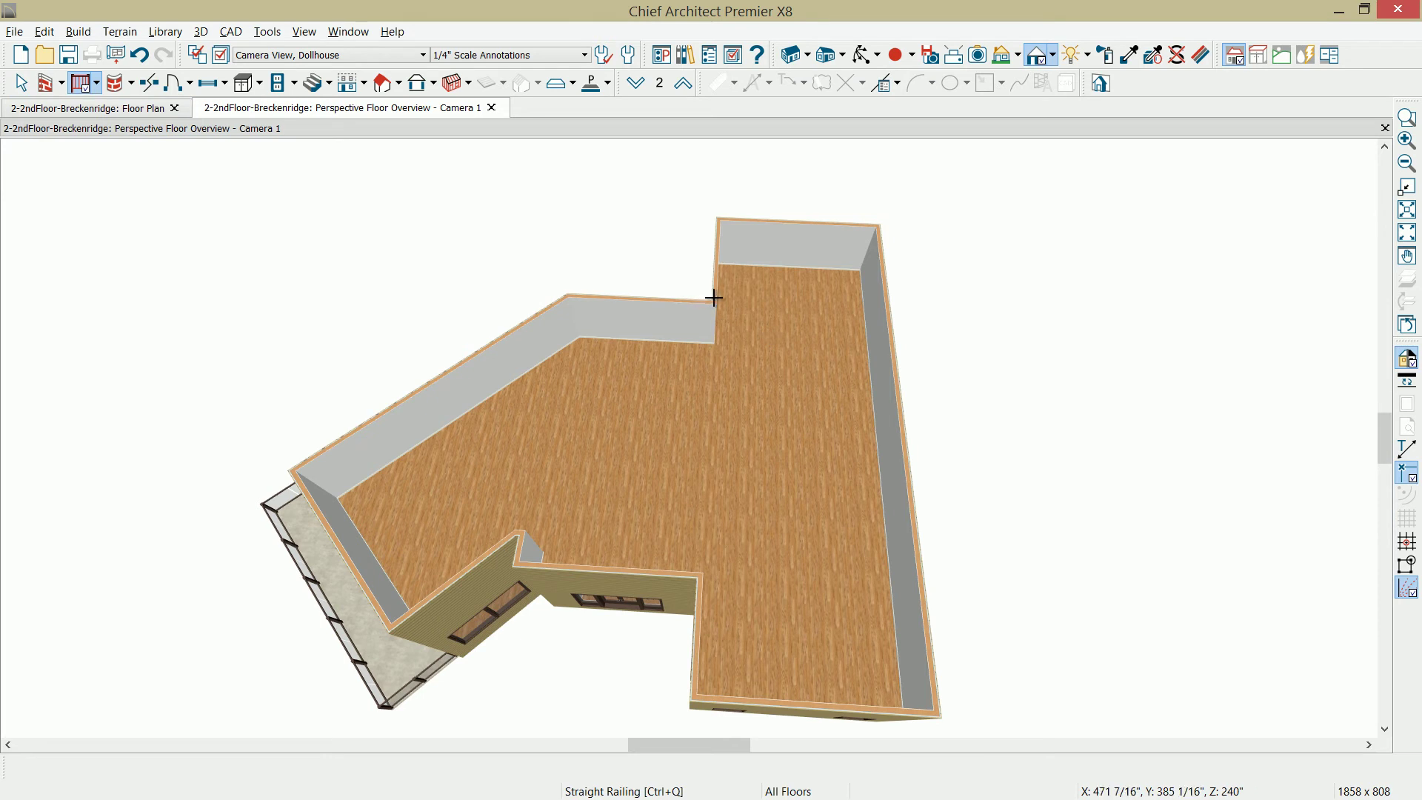
drag(713, 298, 692, 574)
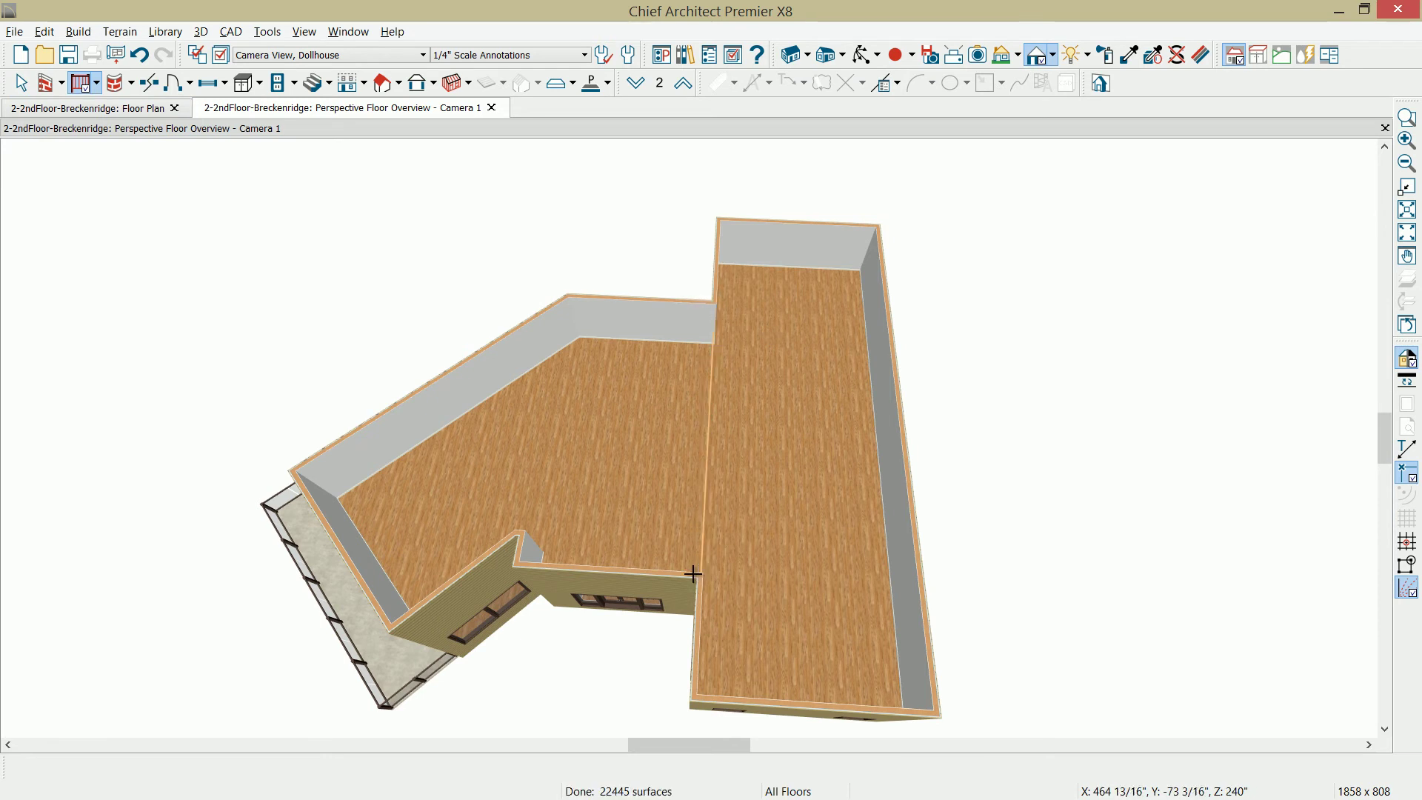
Step: Set the larger left room's Room Type to Open Below
click(660, 531)
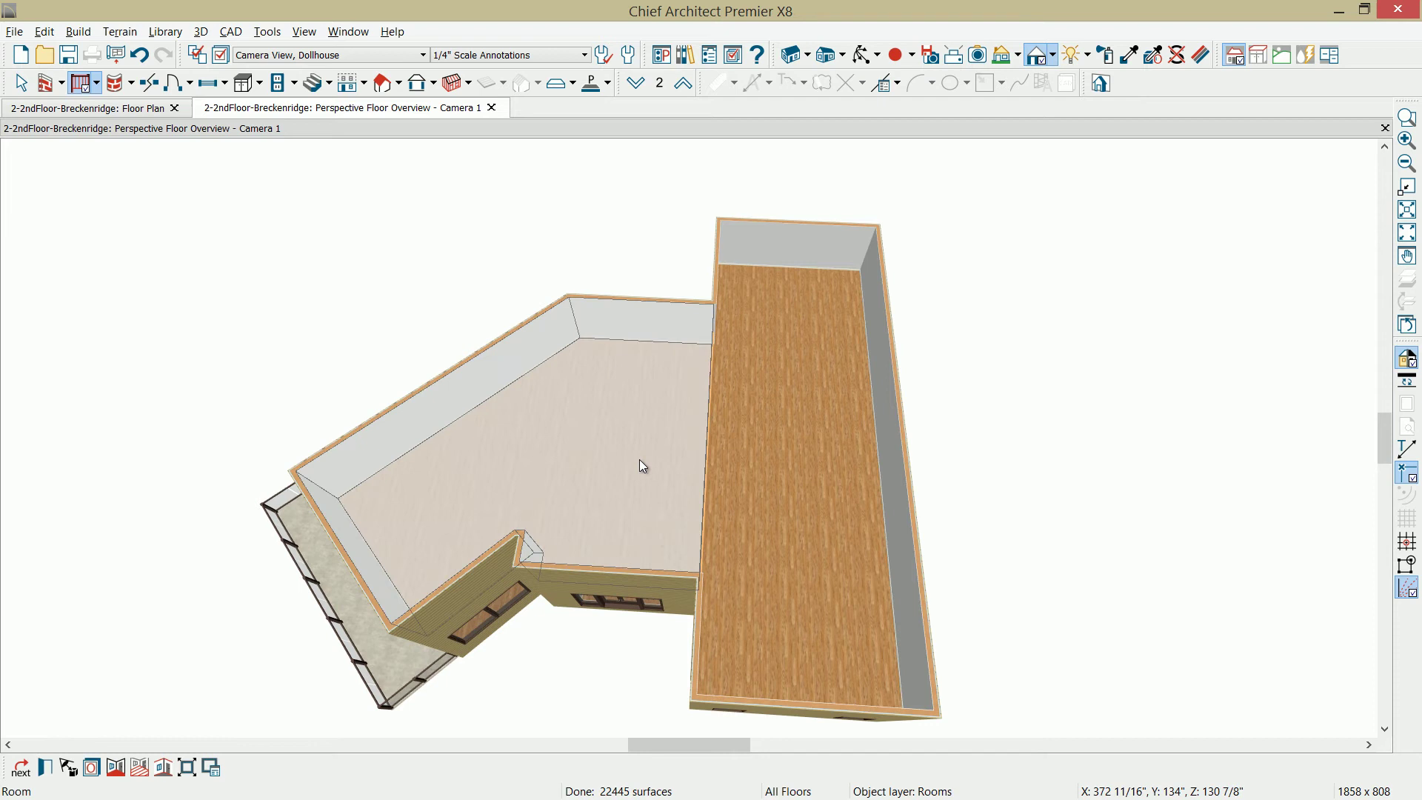
double_click(593, 456)
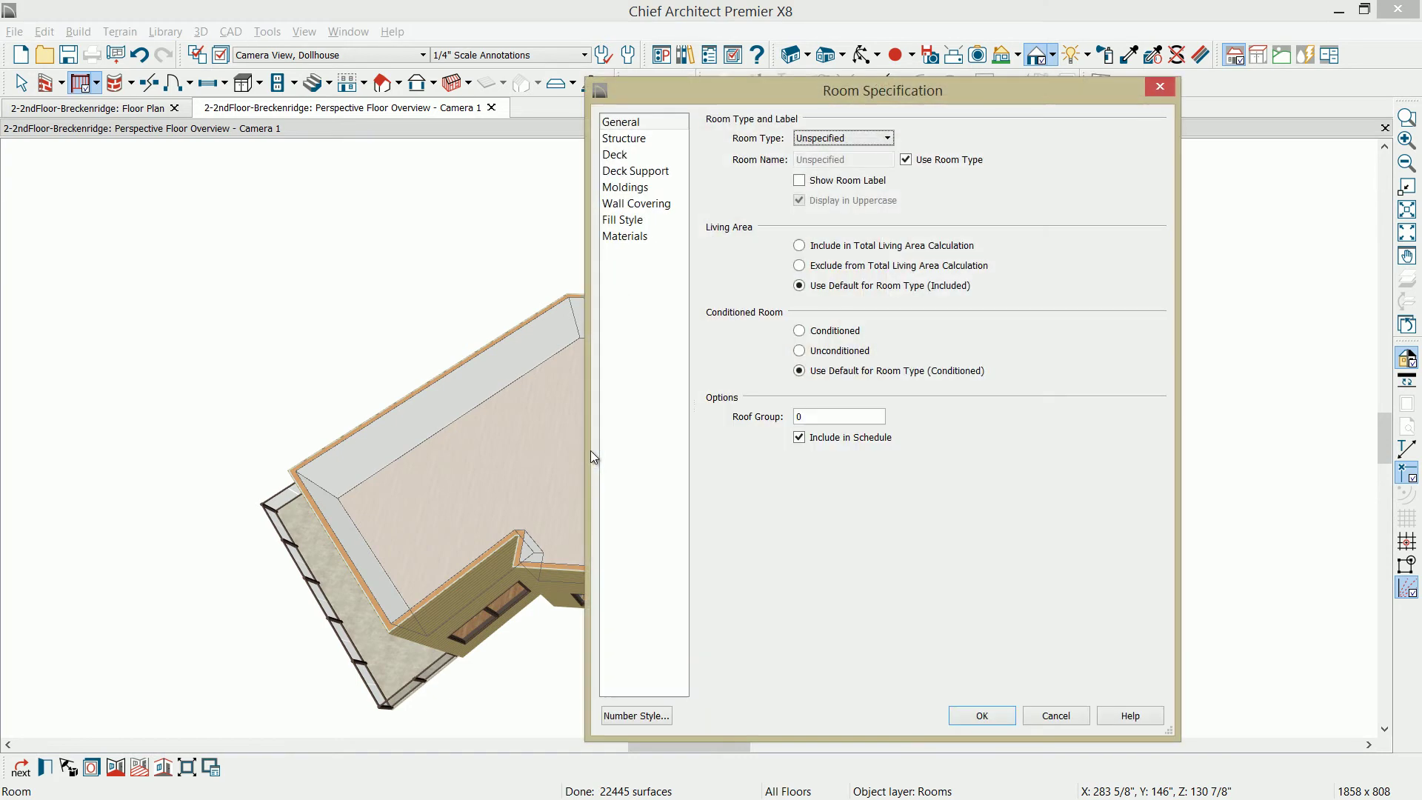
click(862, 139)
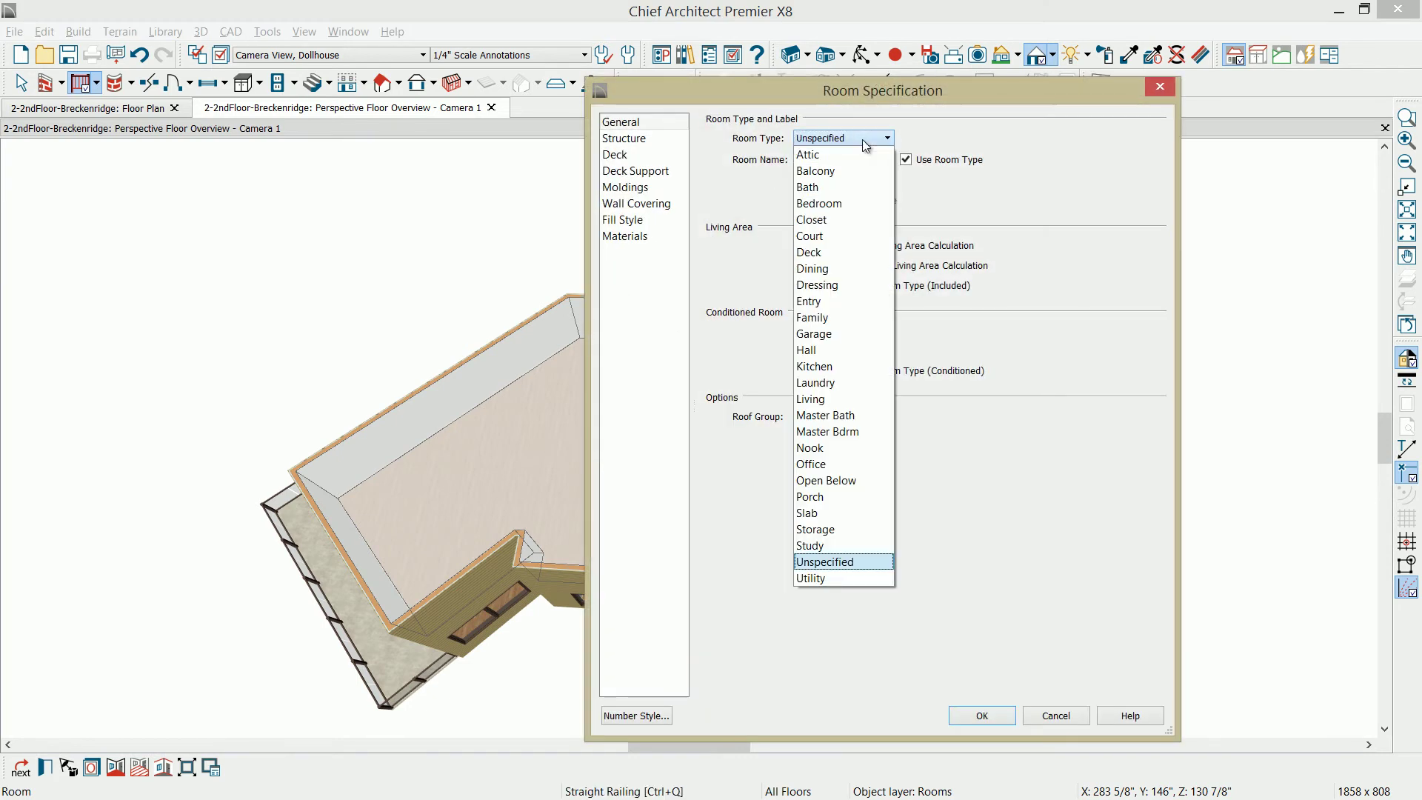
click(835, 481)
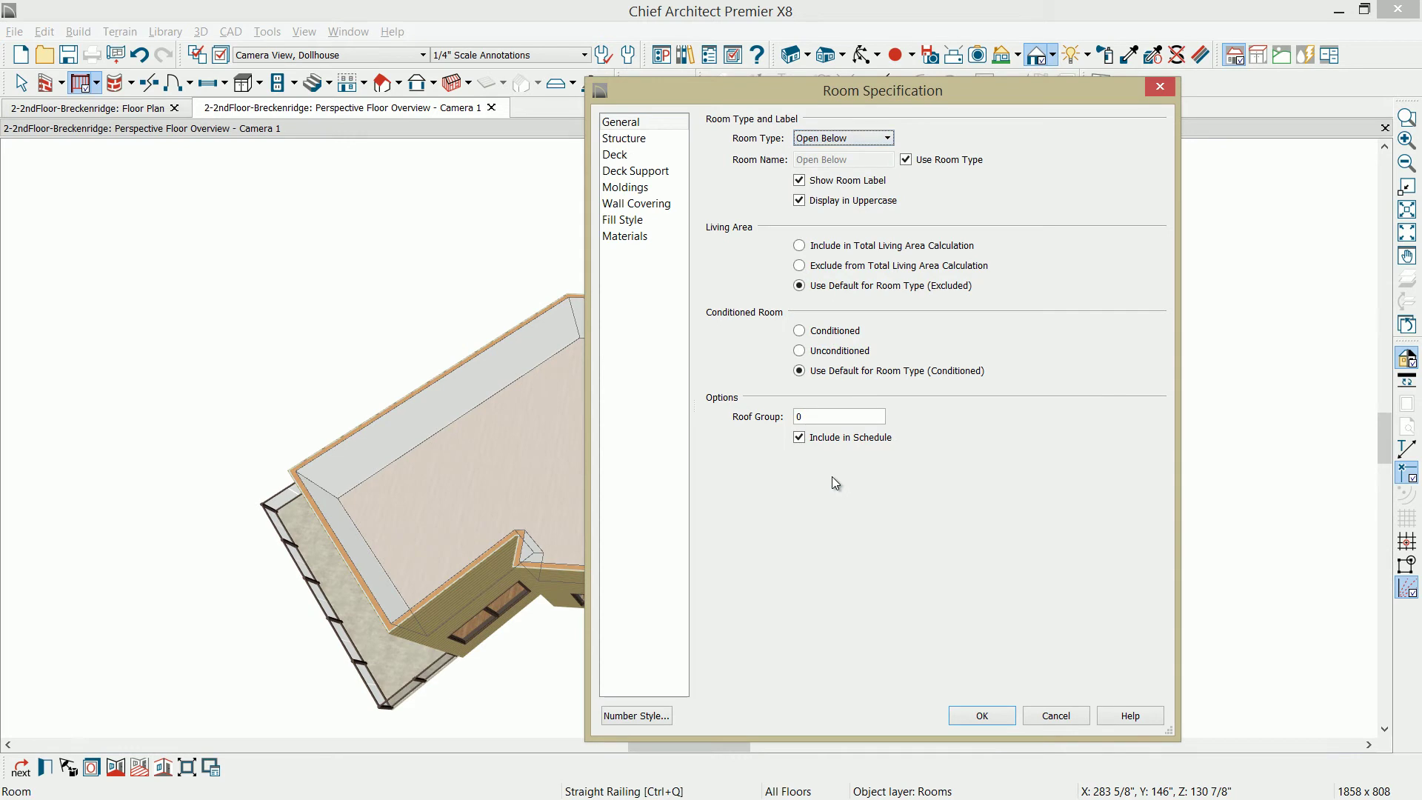
click(980, 718)
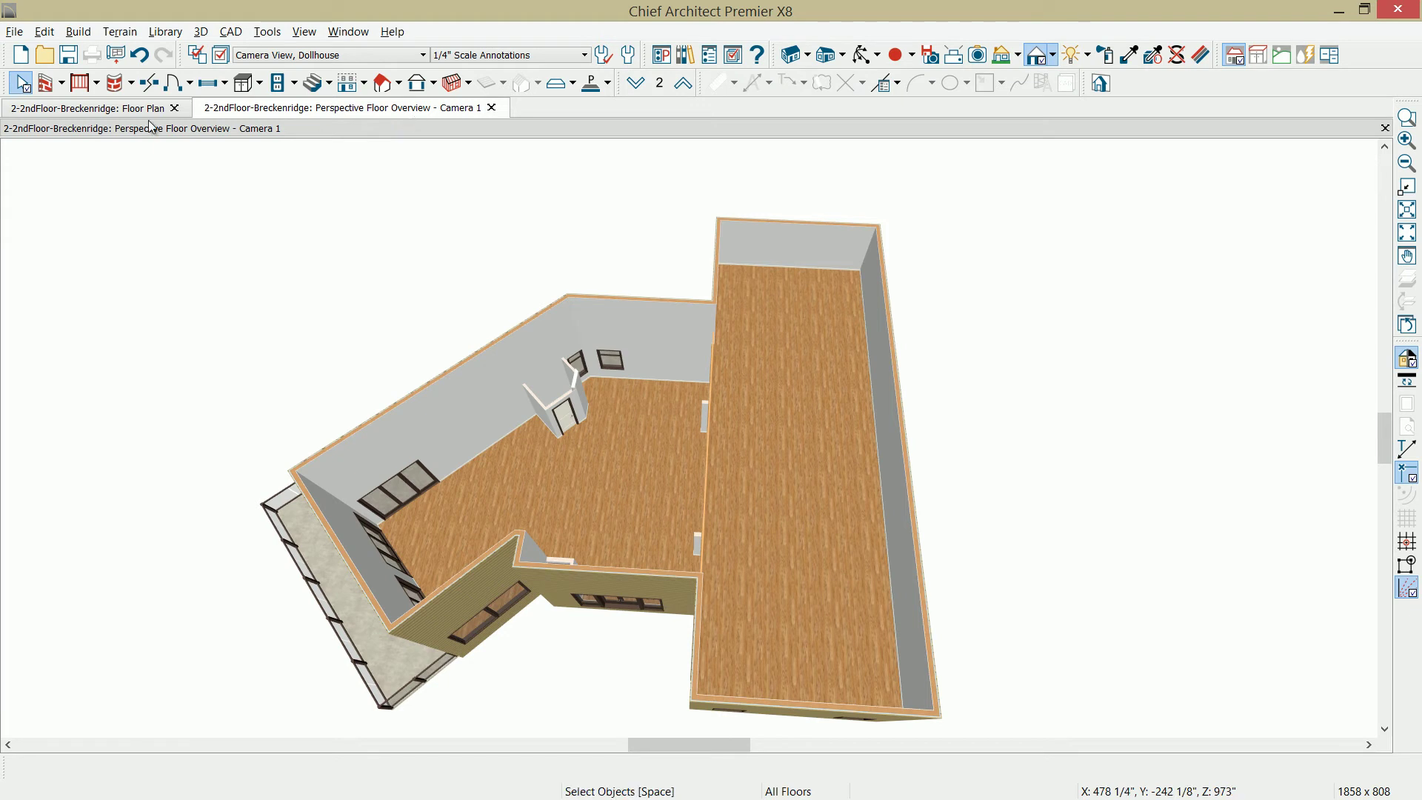
Step: Return to the 2D floor plan and choose the interior wall tool
click(97, 111)
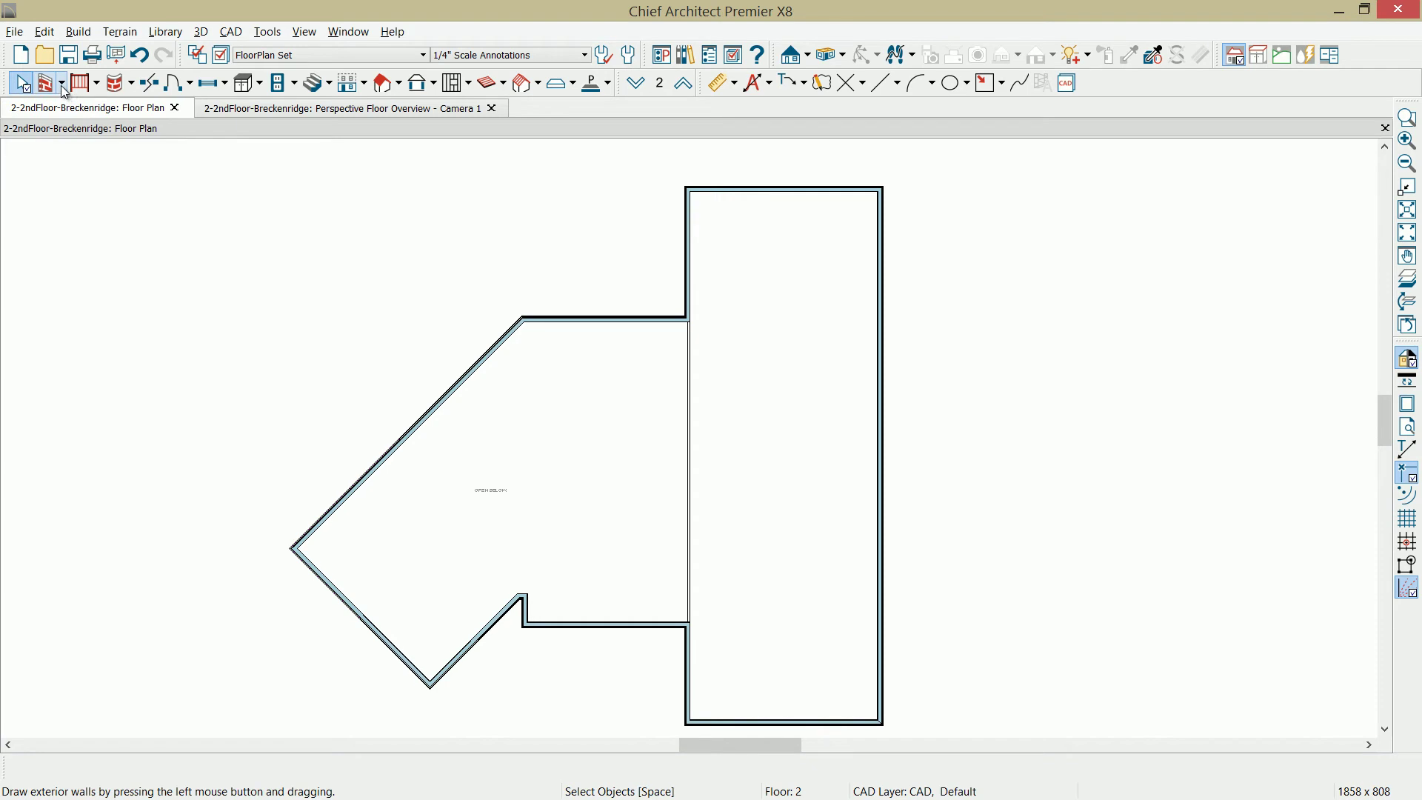
click(62, 84)
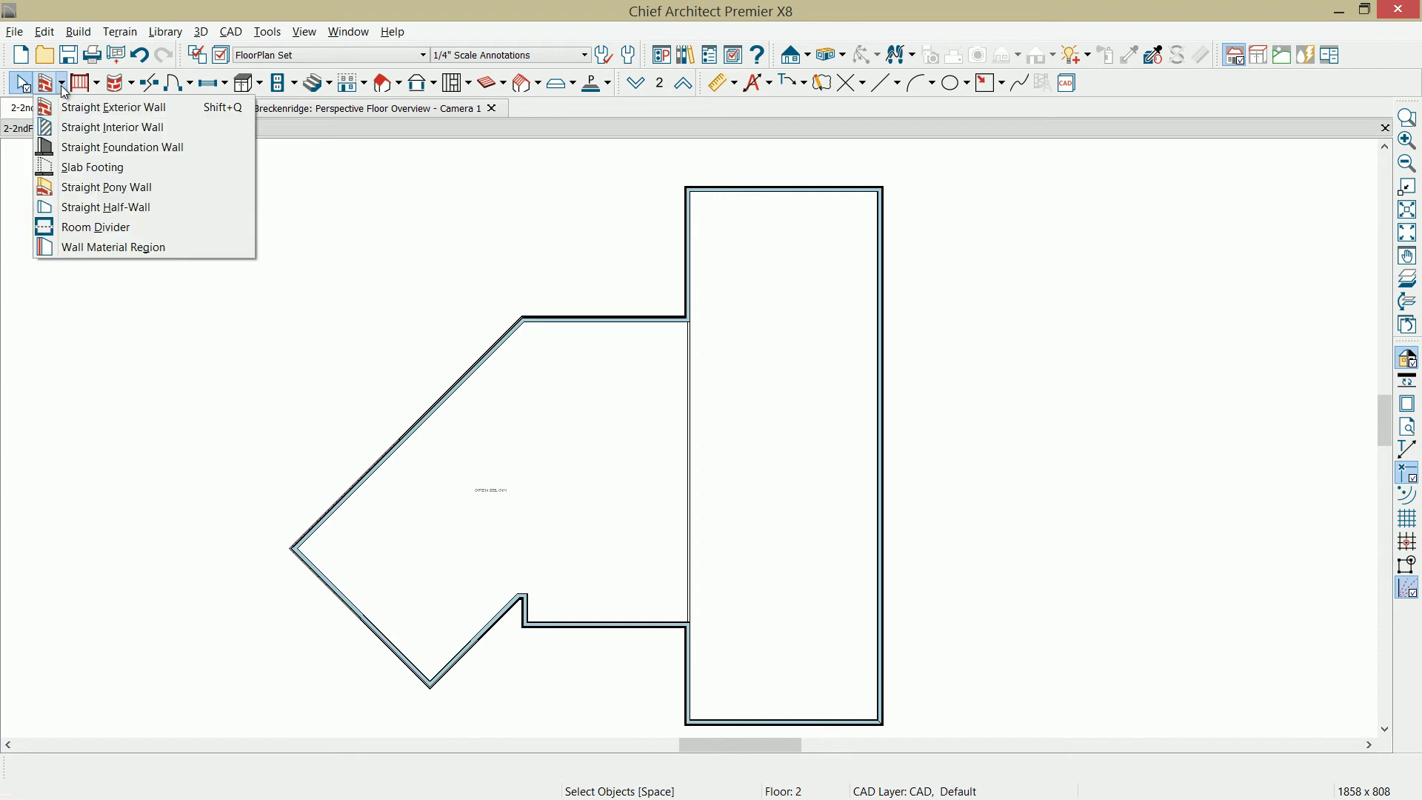
click(71, 127)
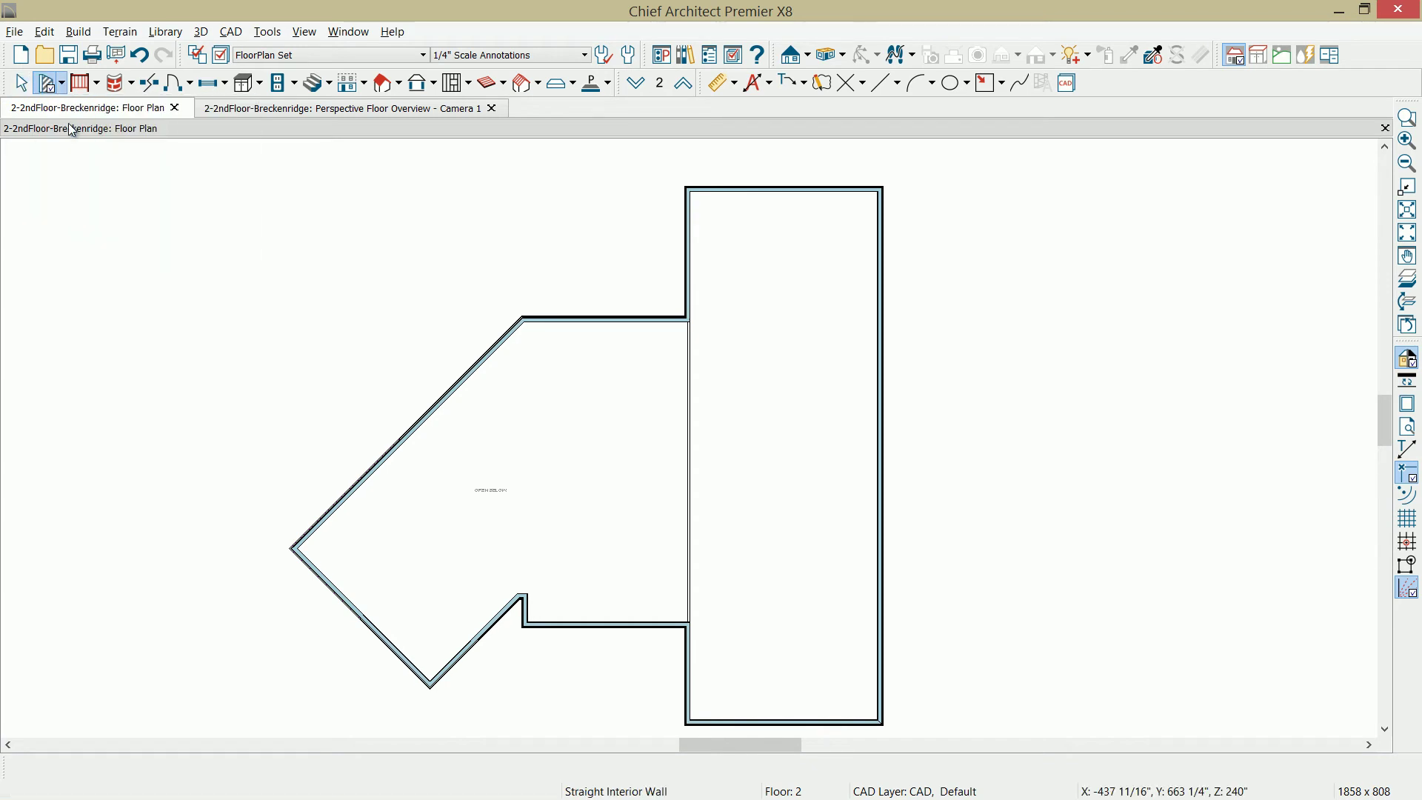
Step: Set the Interior Wall Defaults type to Interior-4, Insulated after reviewing its layers
double_click(50, 84)
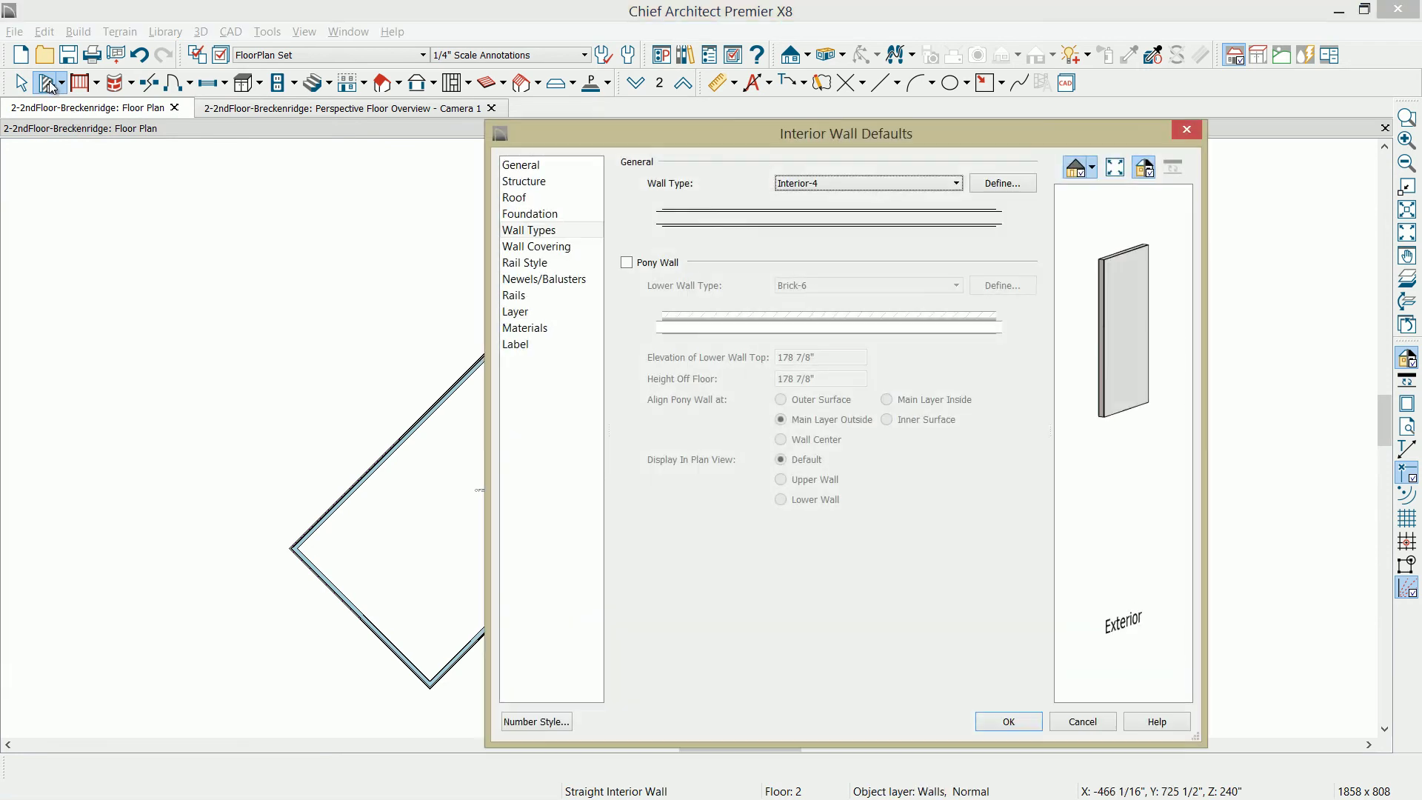
click(853, 184)
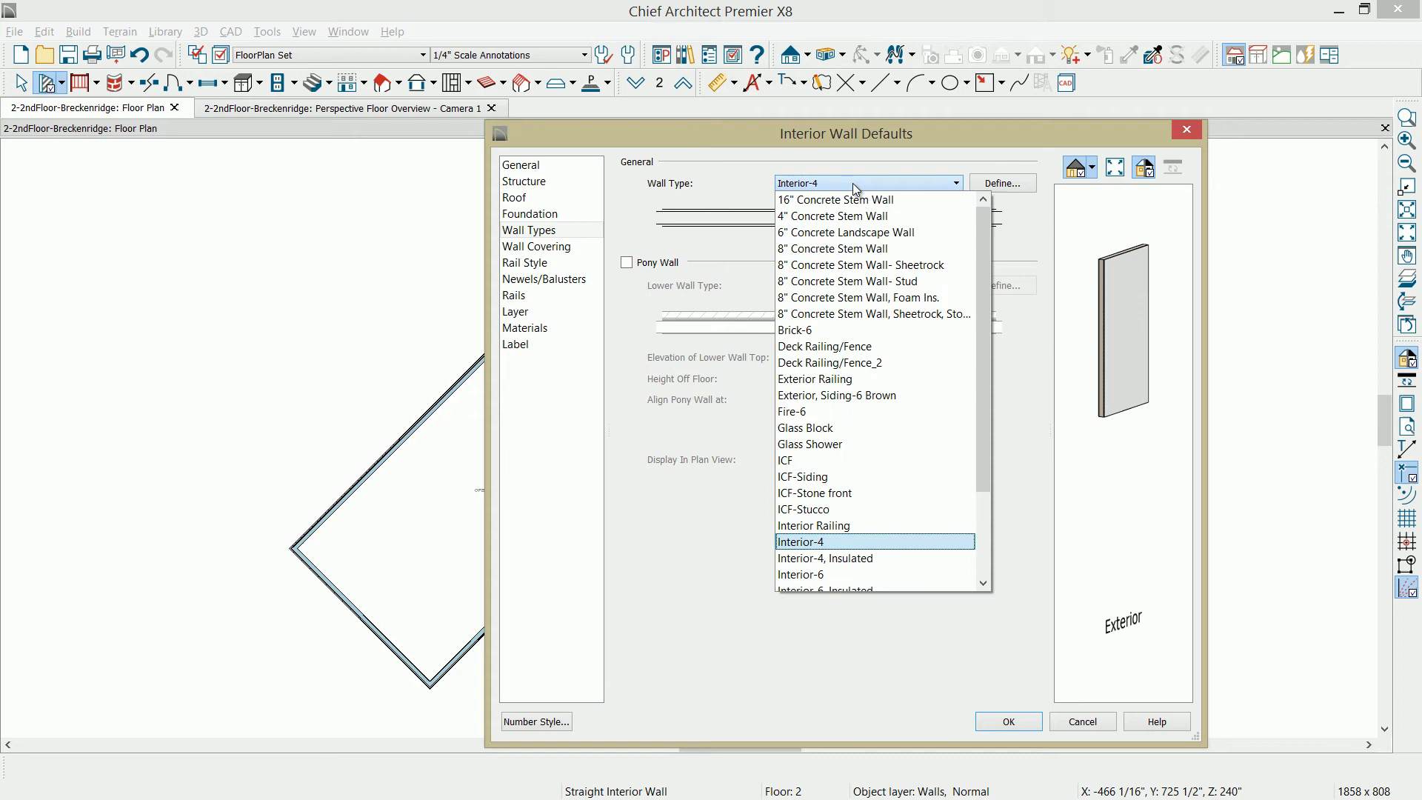
scroll(874, 518, down, 2)
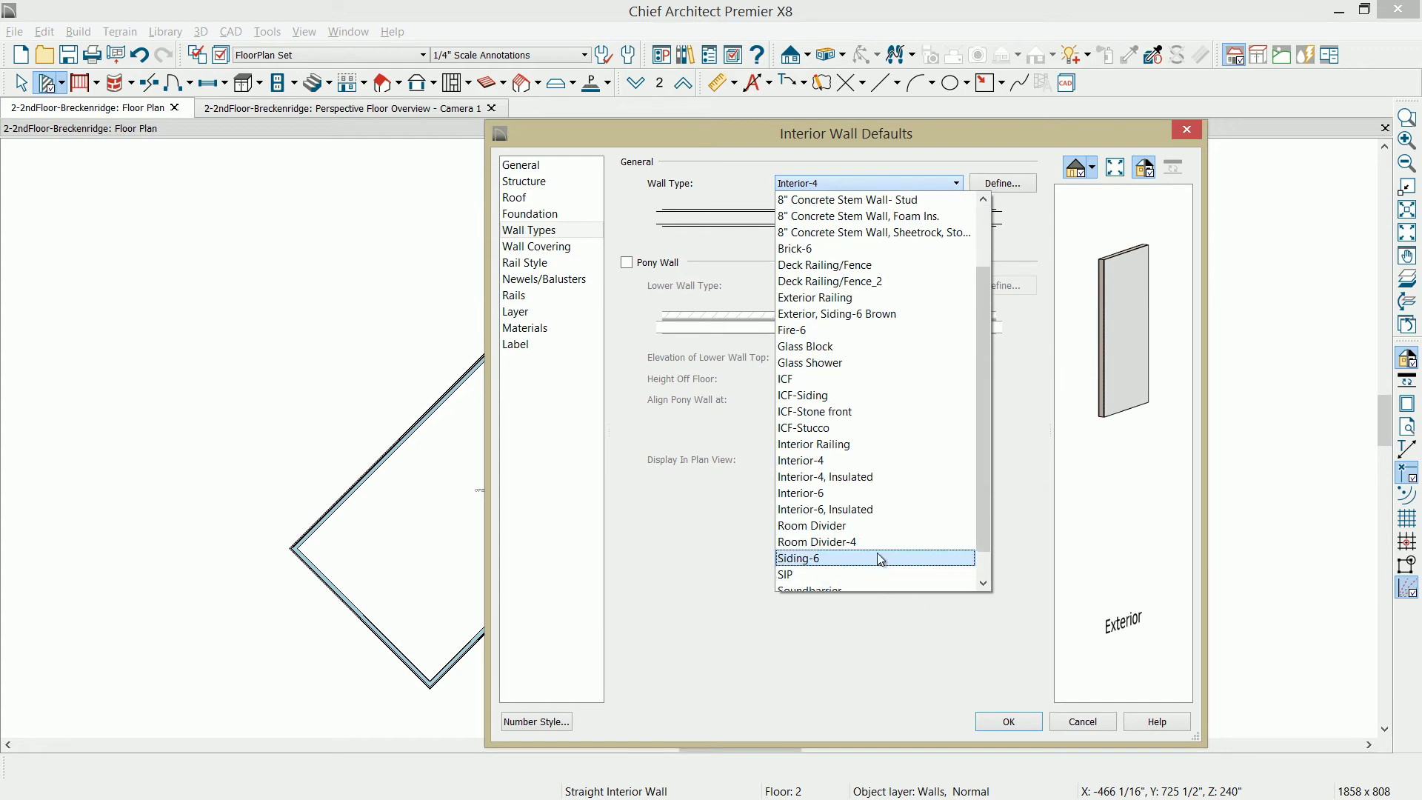
click(874, 478)
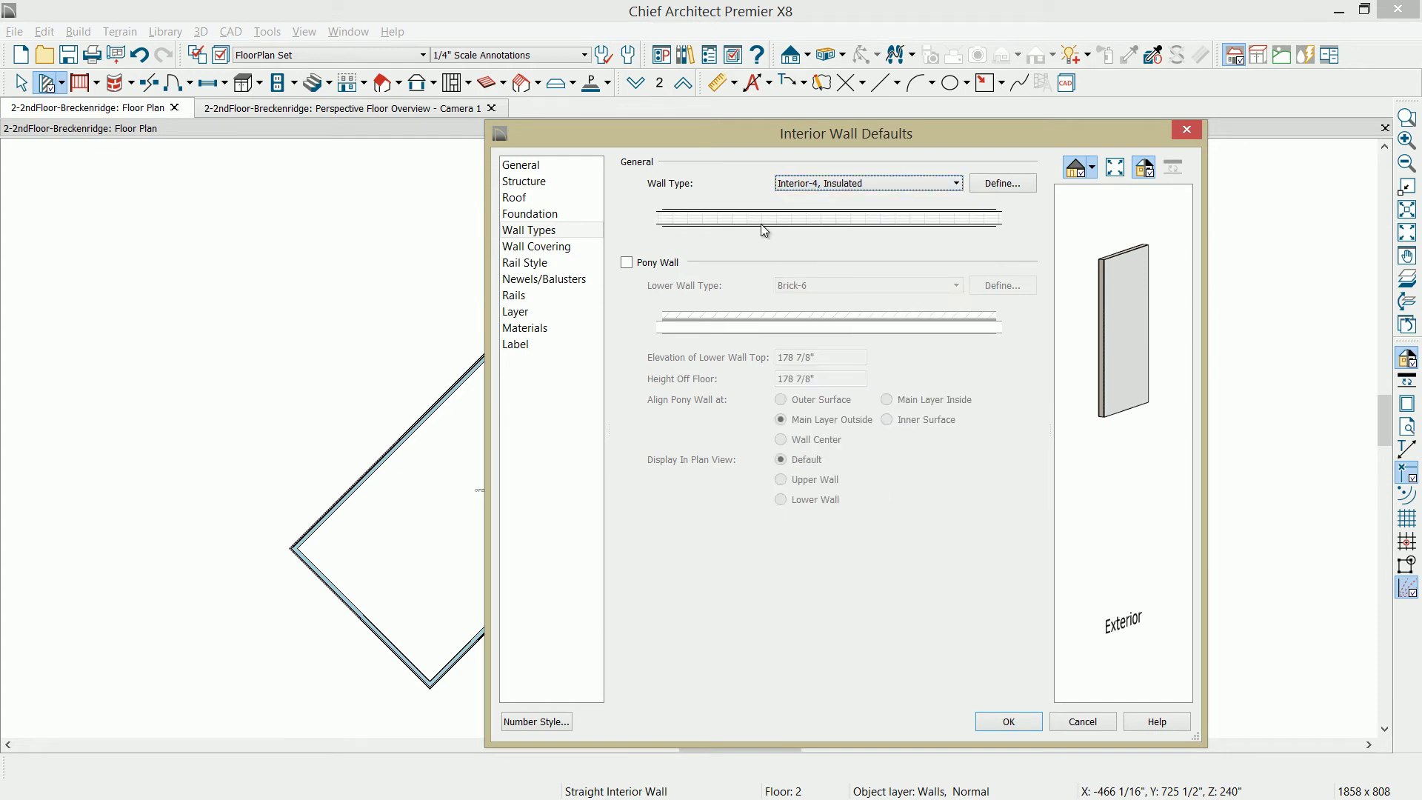
click(979, 182)
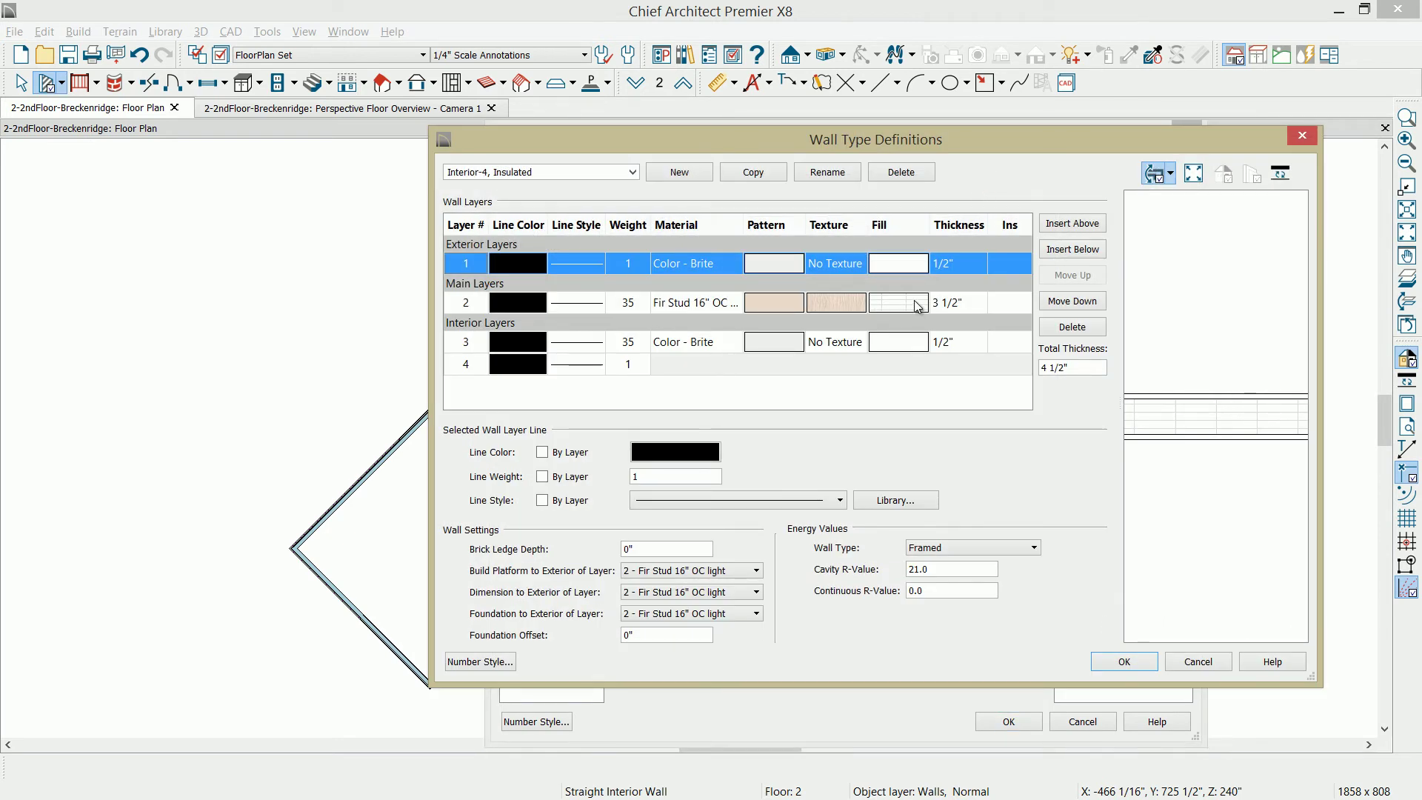
click(1147, 662)
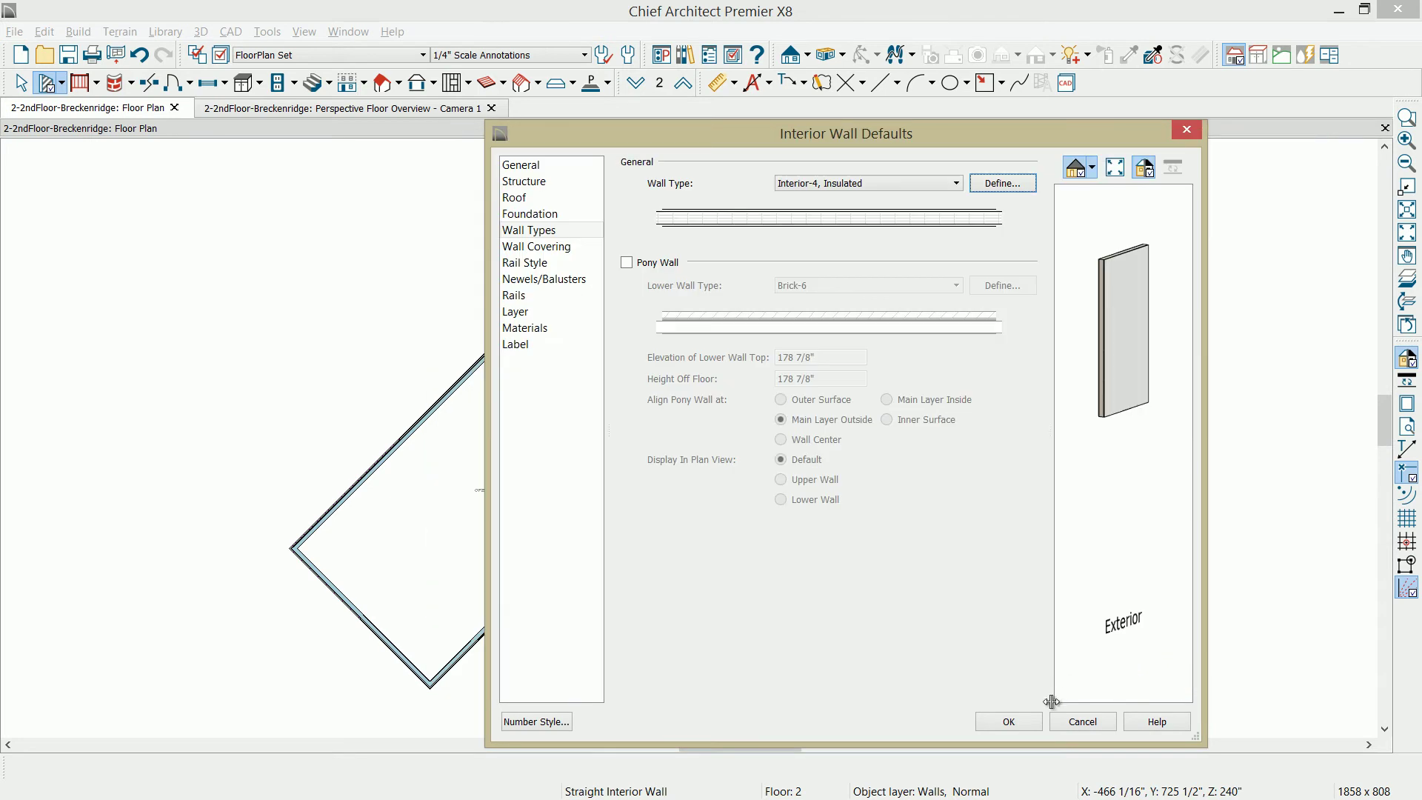
click(1007, 722)
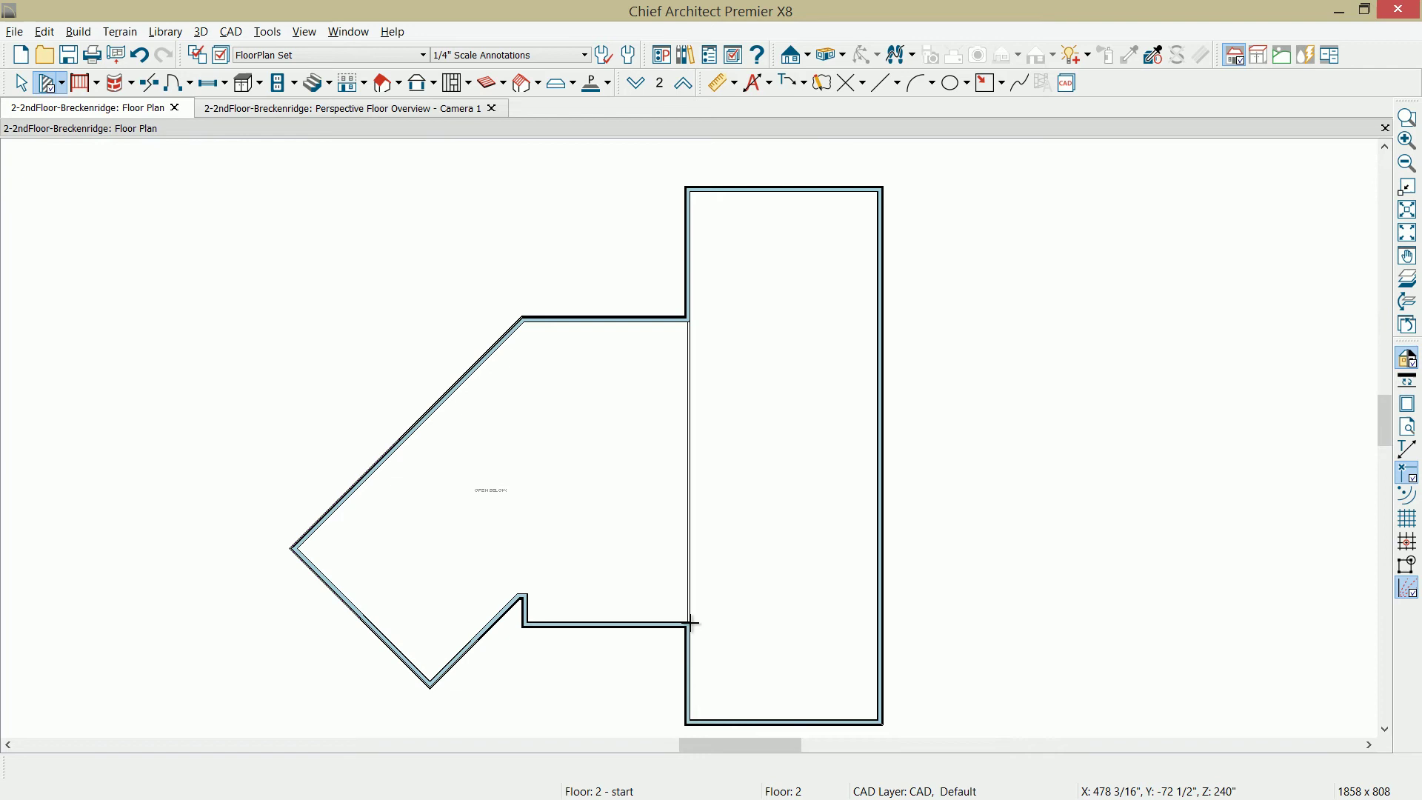
Step: Draw the wing's lower end wall, the hallway wall, and a cross wall to the exterior
drag(688, 624, 877, 625)
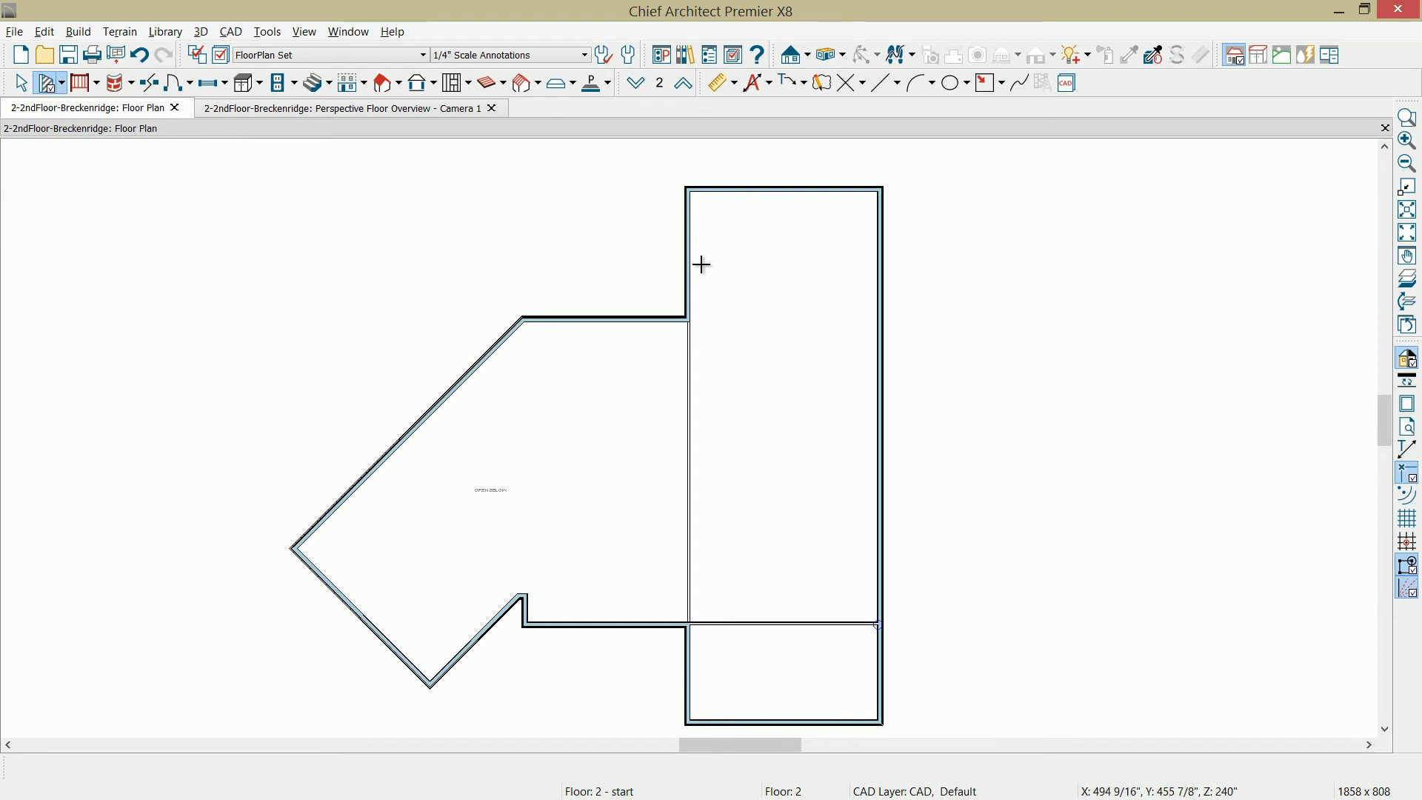
drag(688, 271, 719, 622)
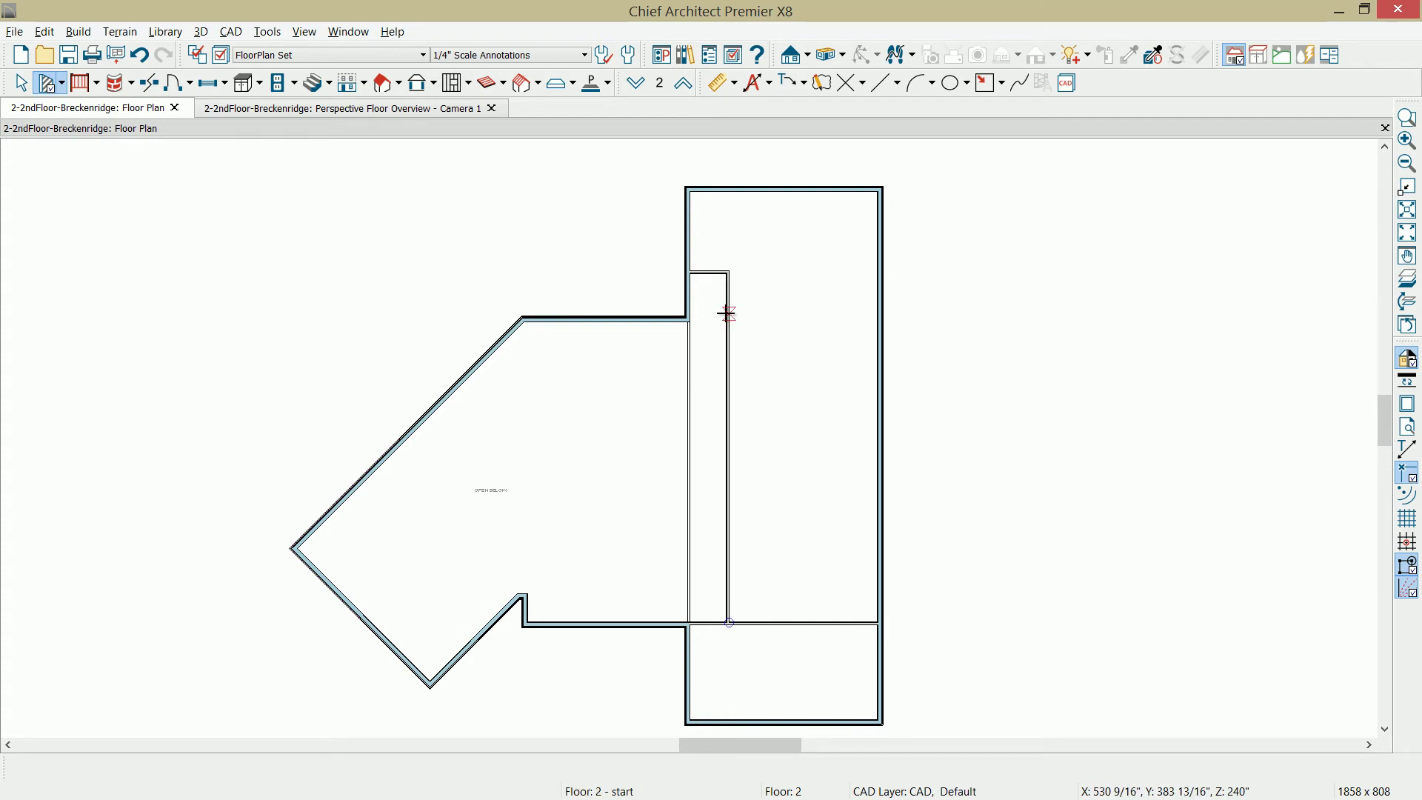
drag(727, 313, 805, 294)
click(813, 312)
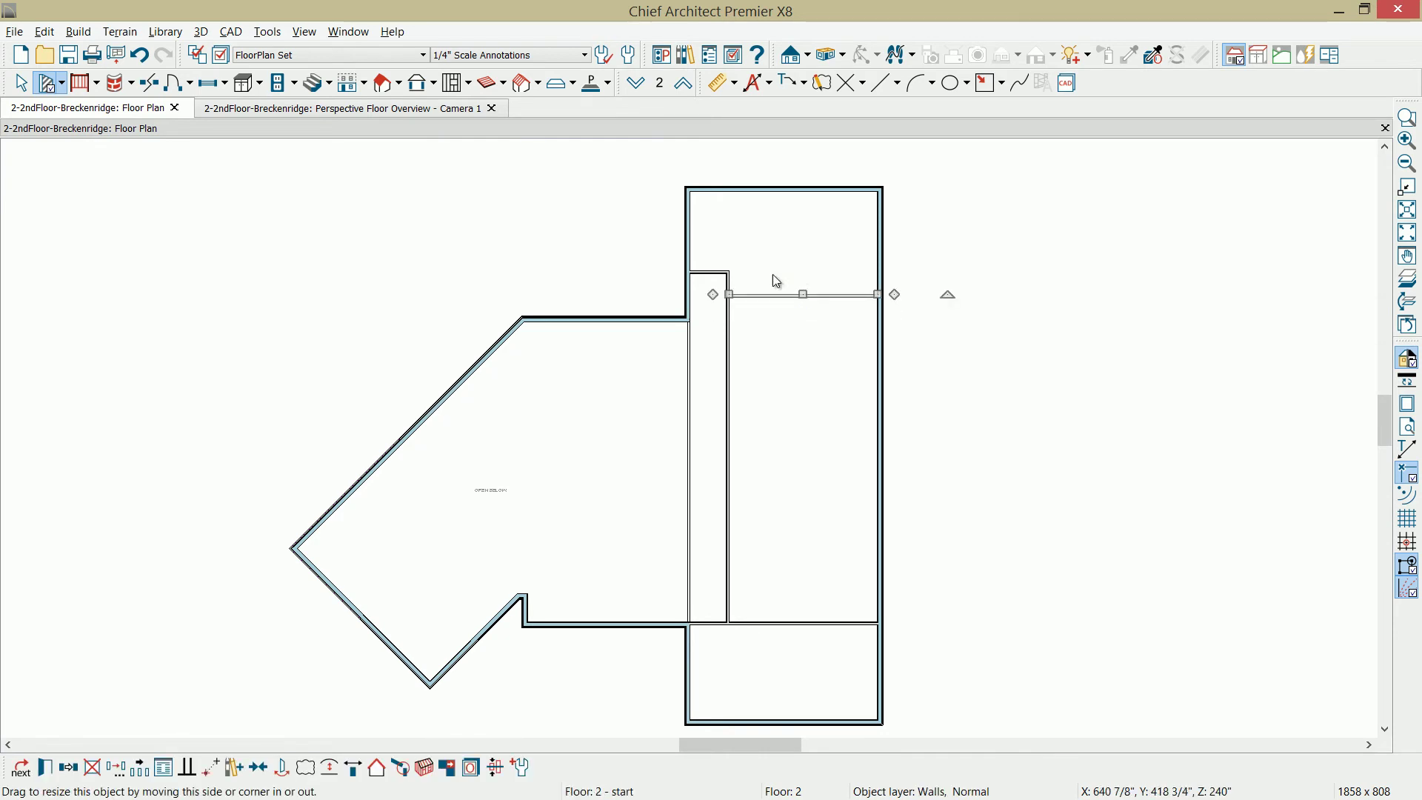
Step: Add three more cross walls down the wing to form rooms and closets
click(49, 83)
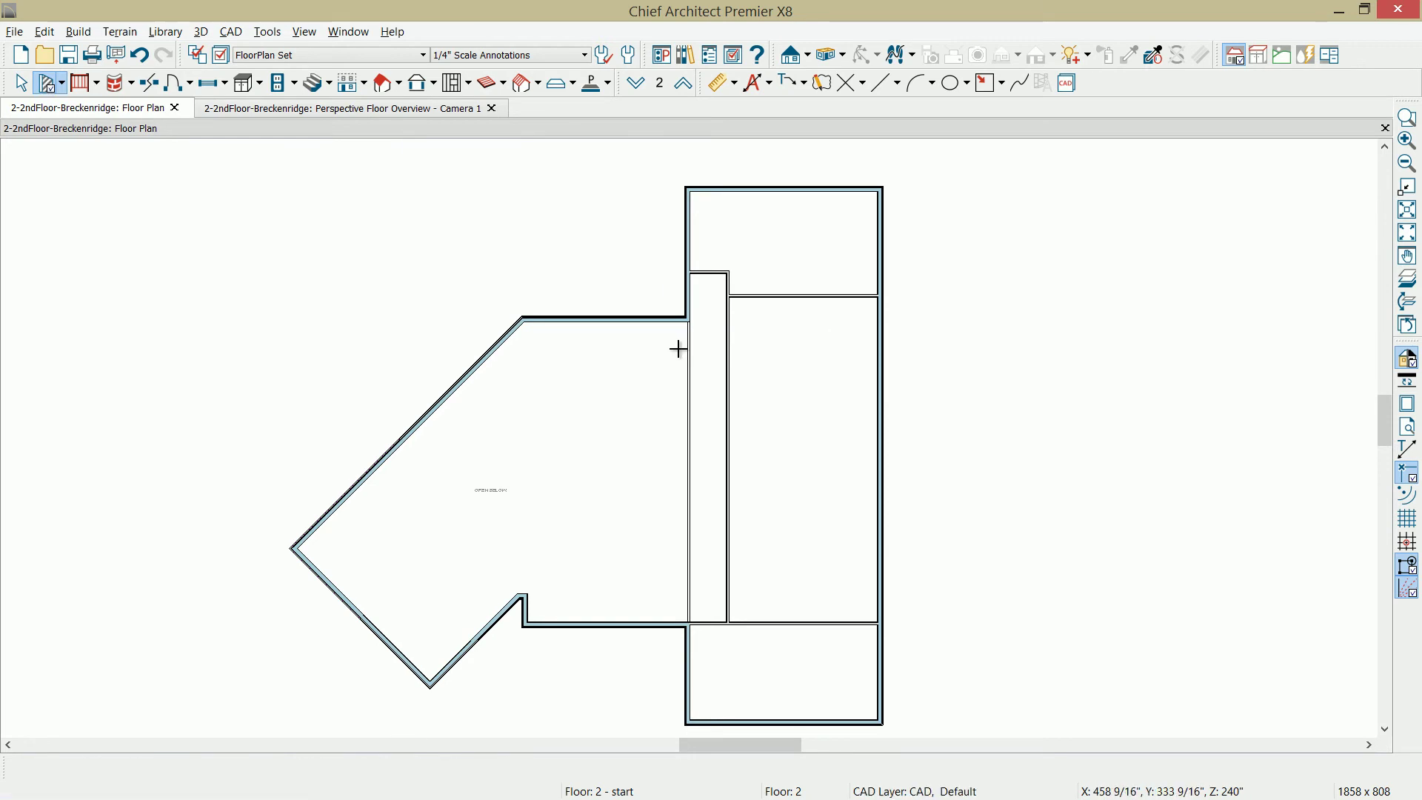
drag(729, 348, 877, 348)
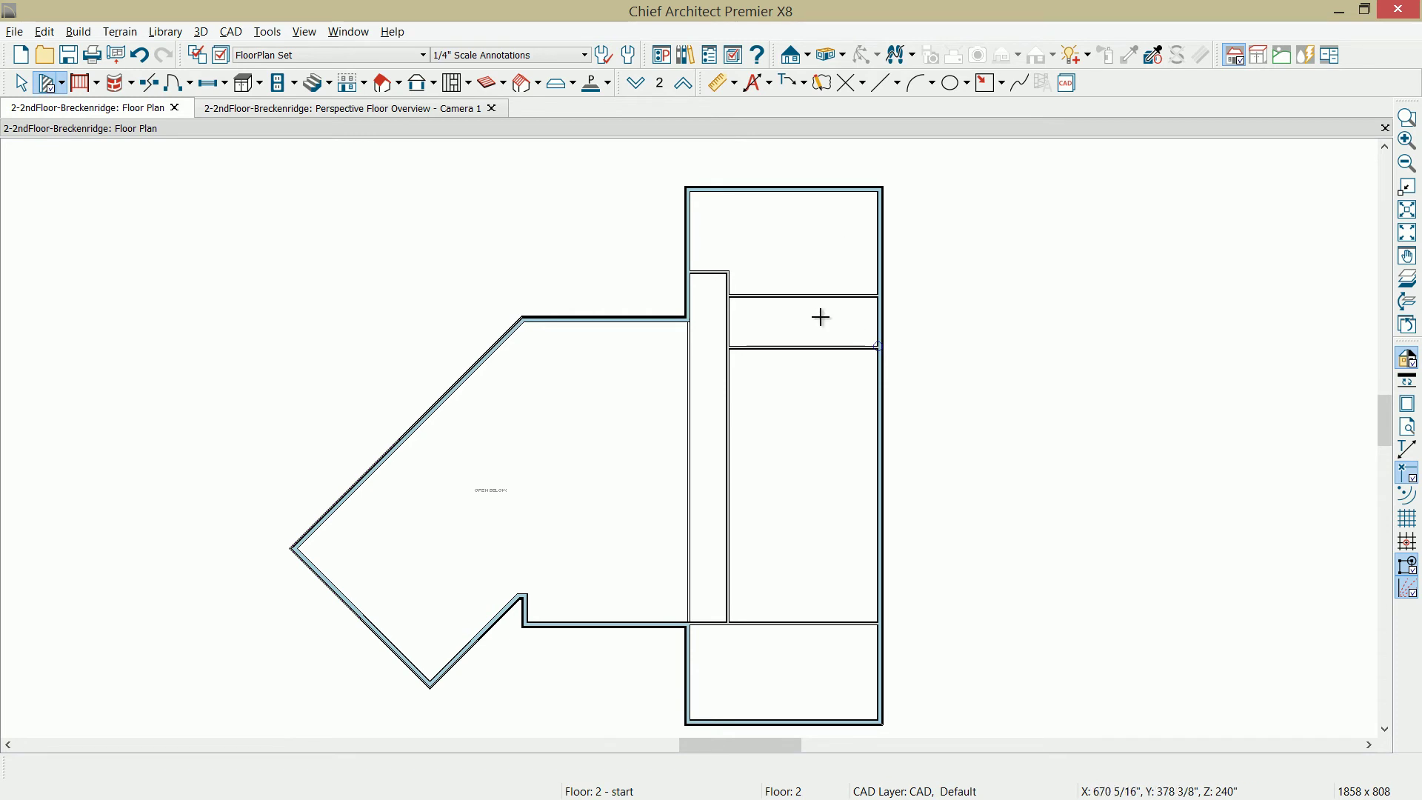
drag(730, 464, 887, 468)
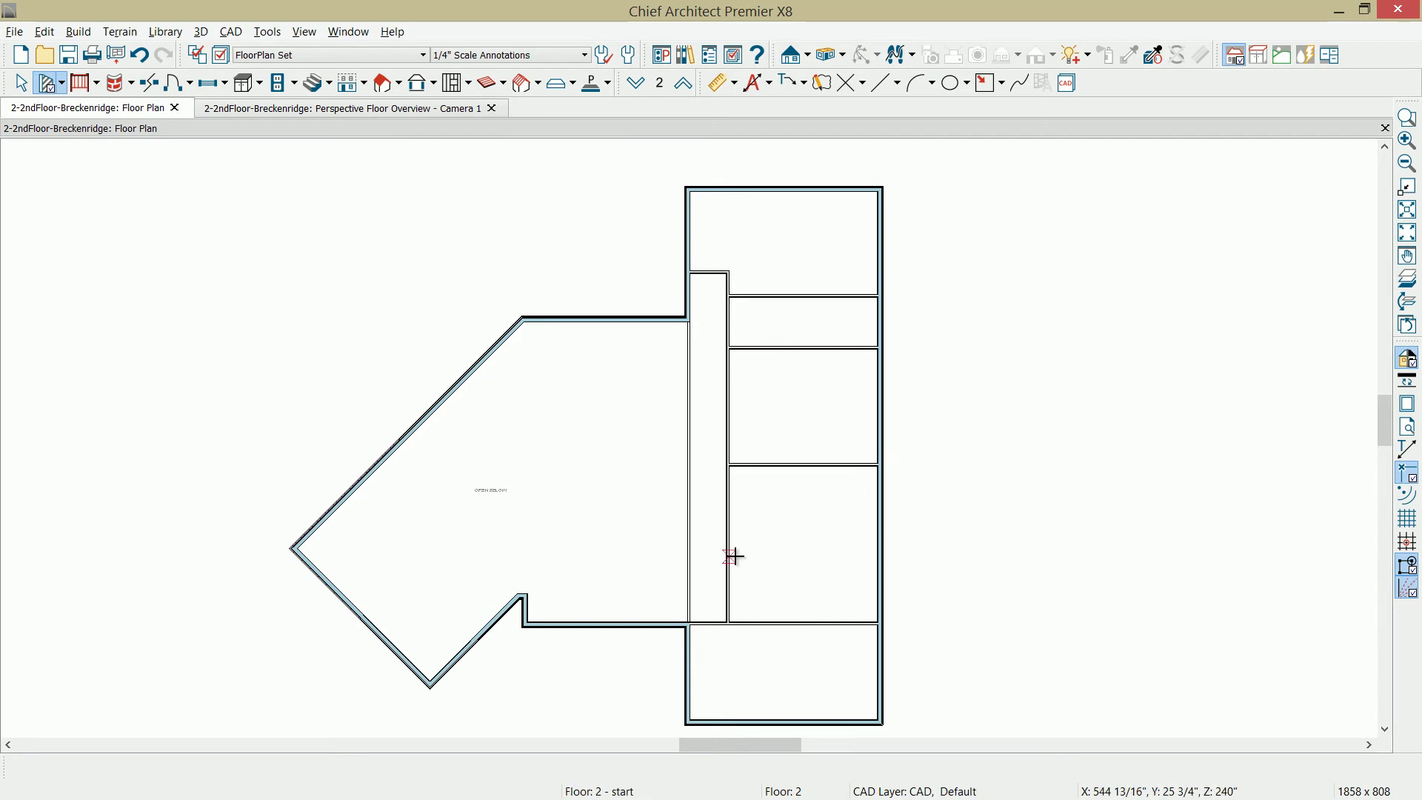
drag(728, 559, 877, 556)
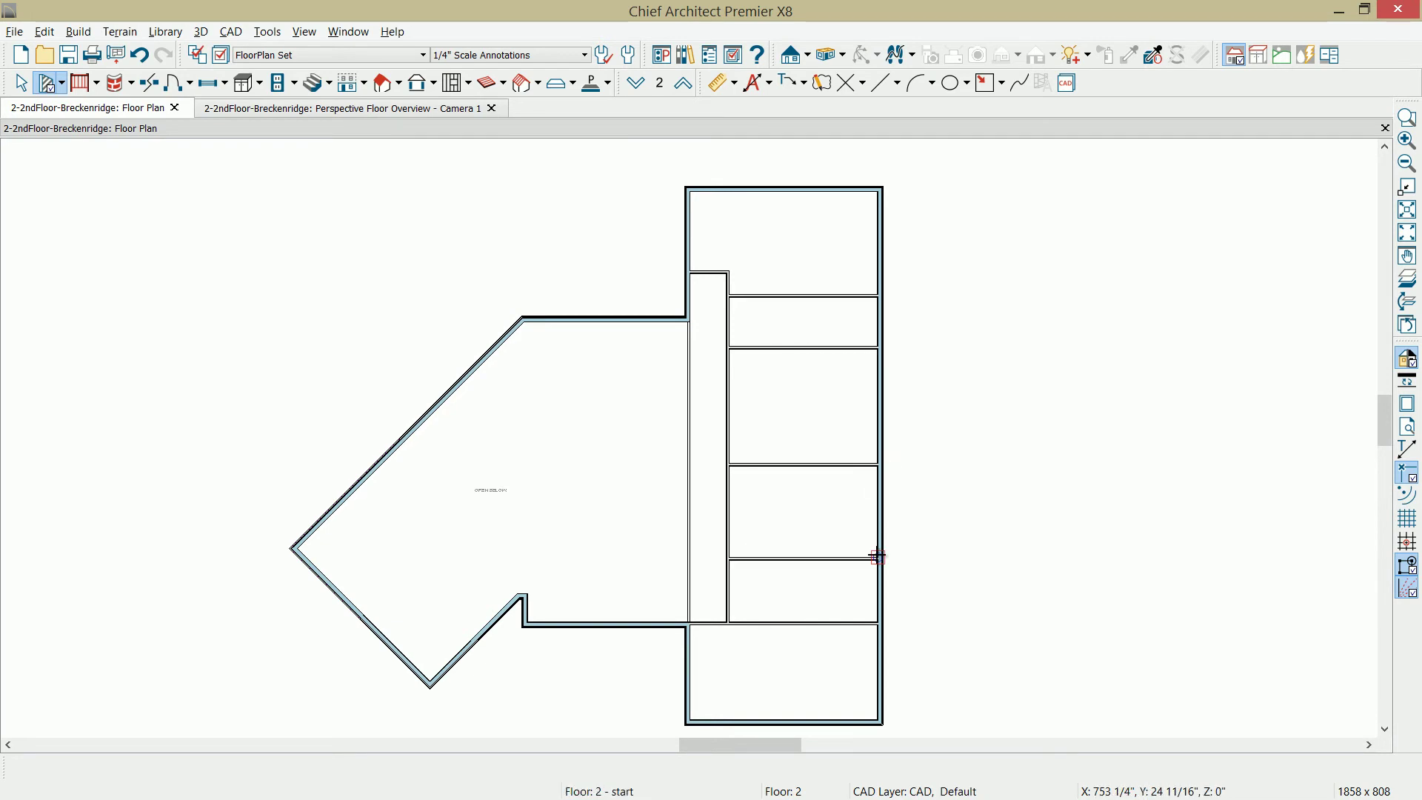
Step: Orbit the 3D overview to inspect the new rooms, then return to the floor plan
click(406, 108)
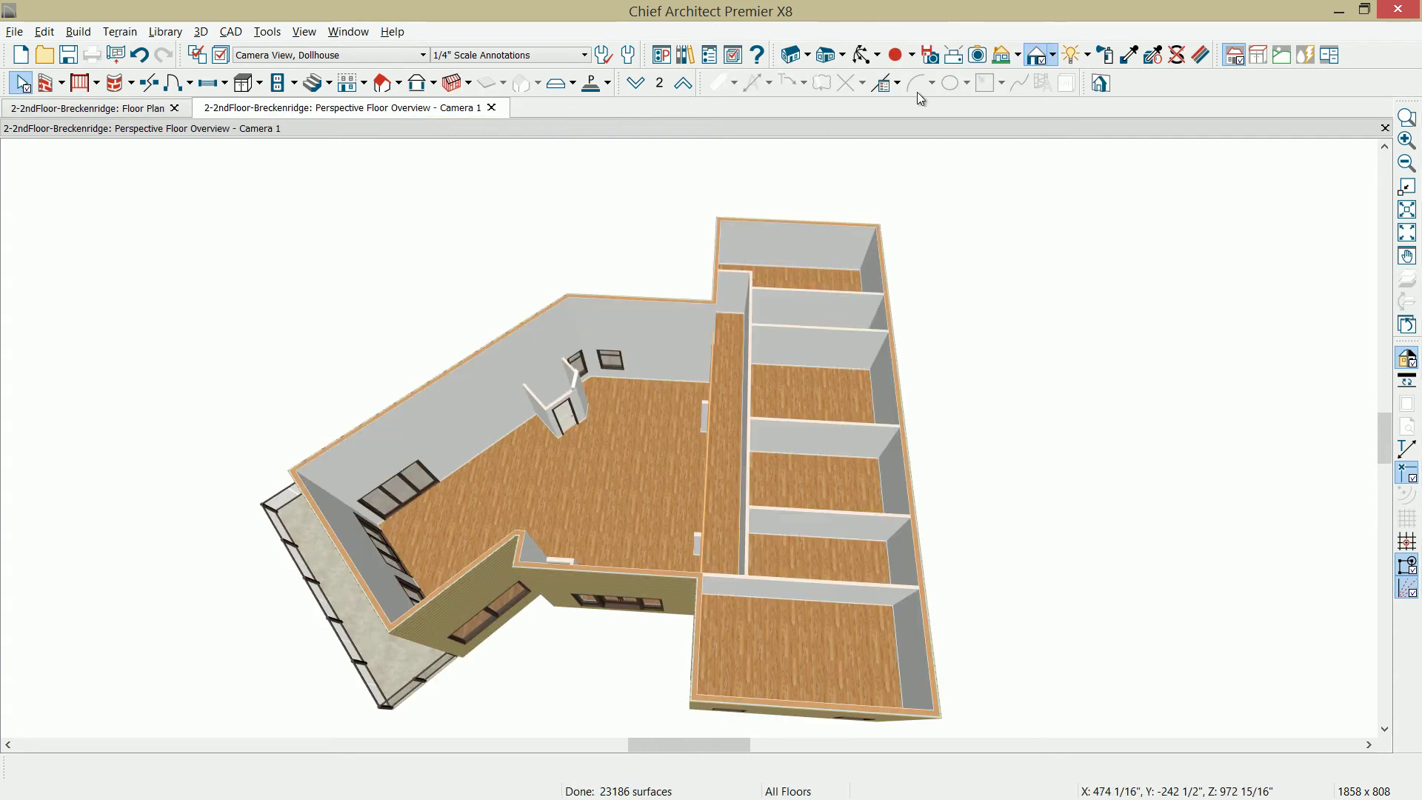
click(864, 55)
drag(947, 231, 754, 284)
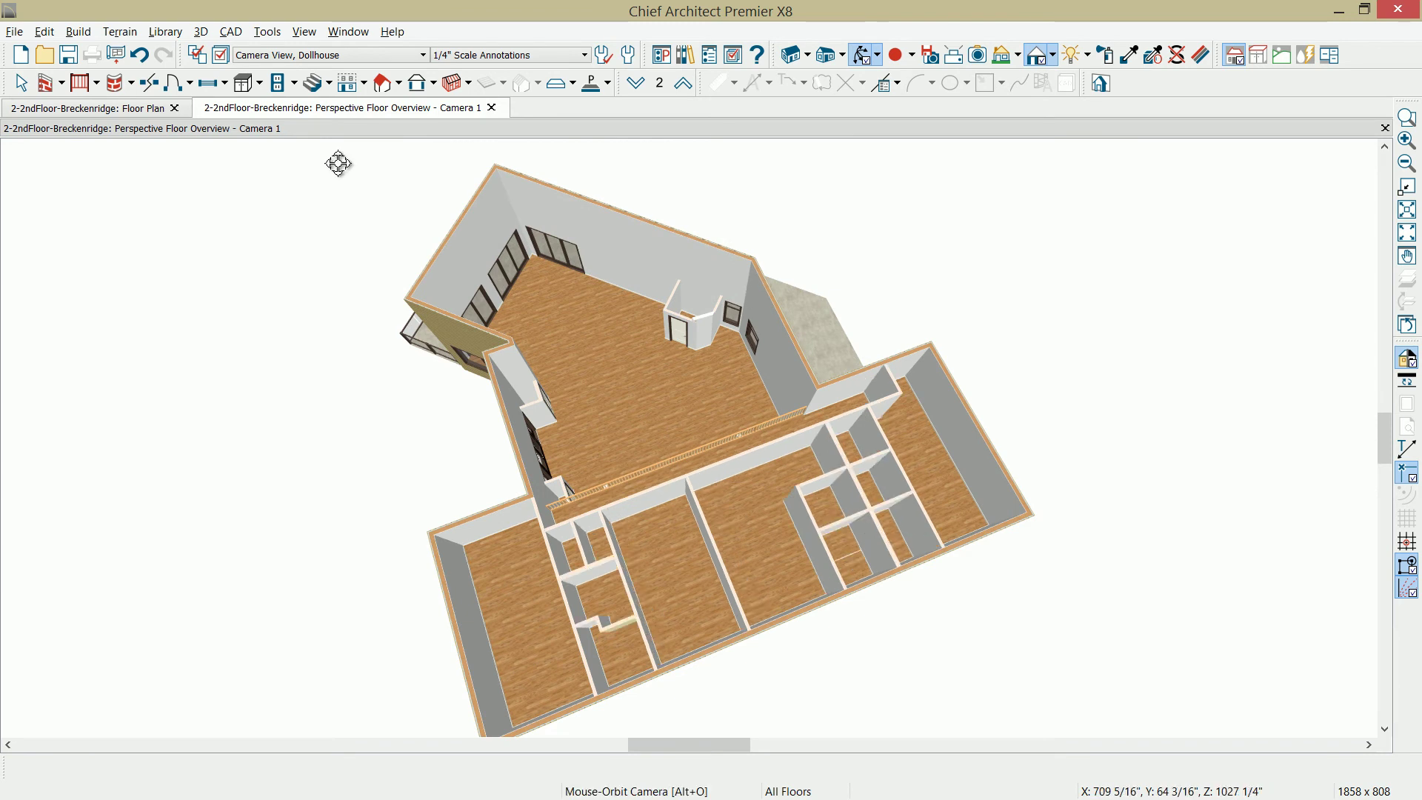
click(105, 109)
Step: Generate Auto Exterior Dimensions and select the right-side vertical dimension line
click(770, 85)
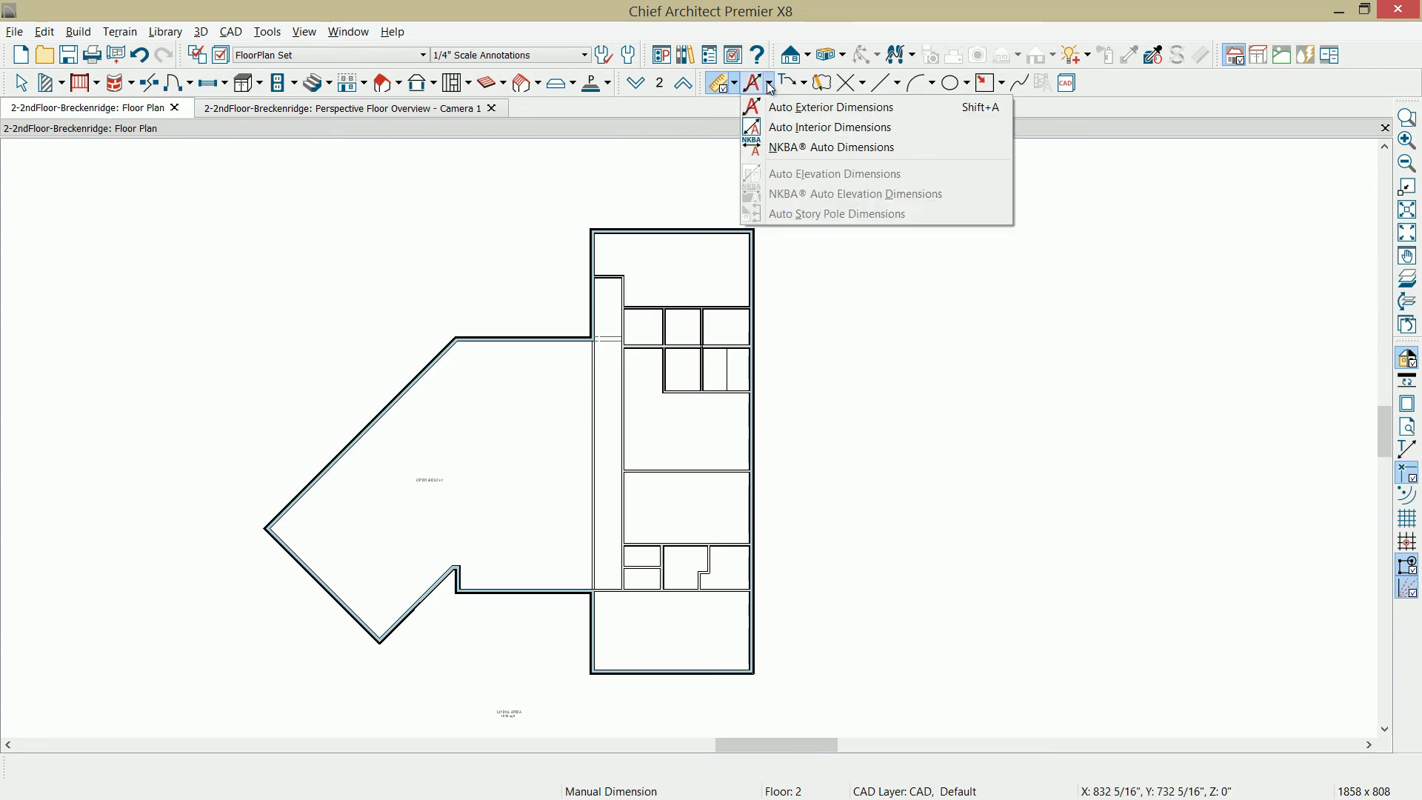
click(786, 108)
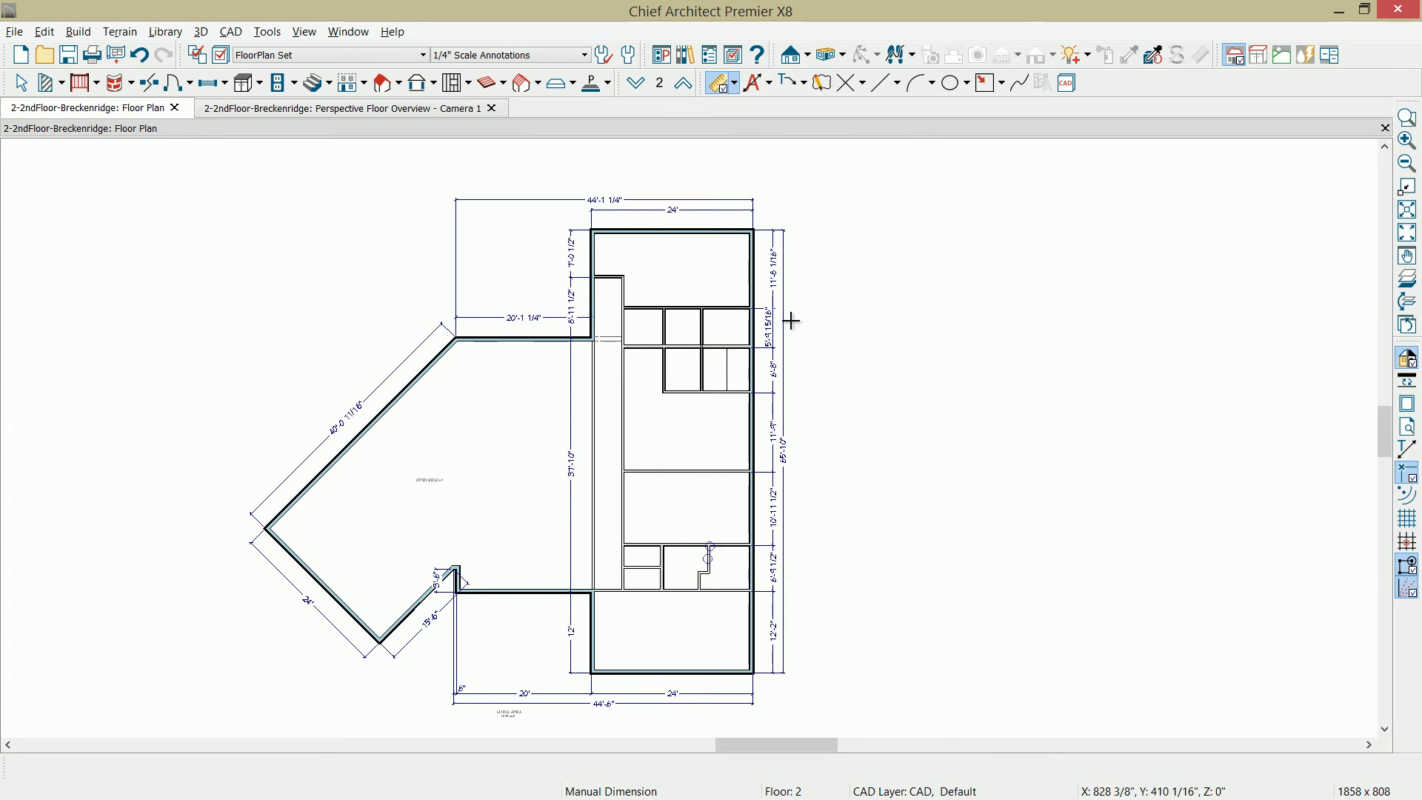
scroll(793, 287, up, 1)
scroll(792, 286, up, 1)
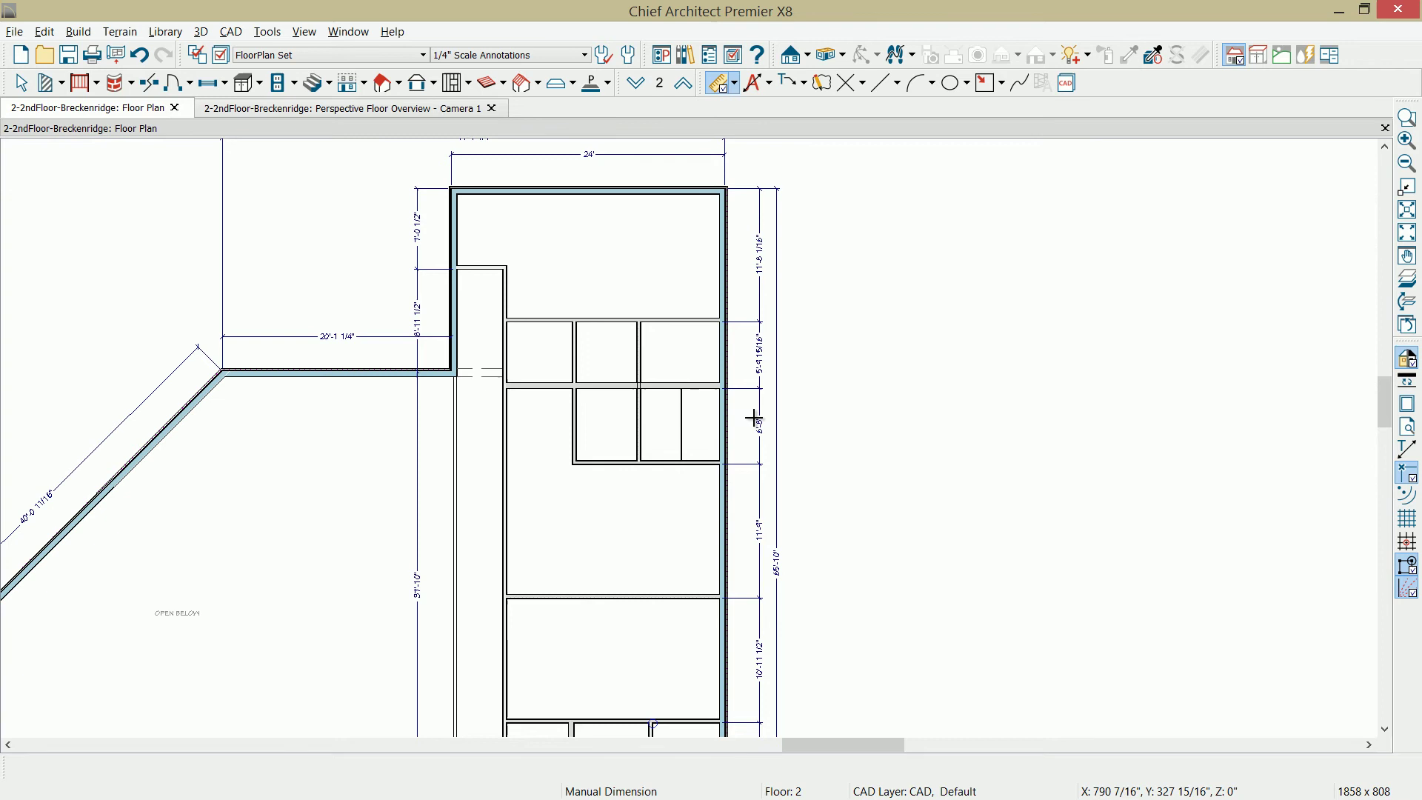
click(760, 302)
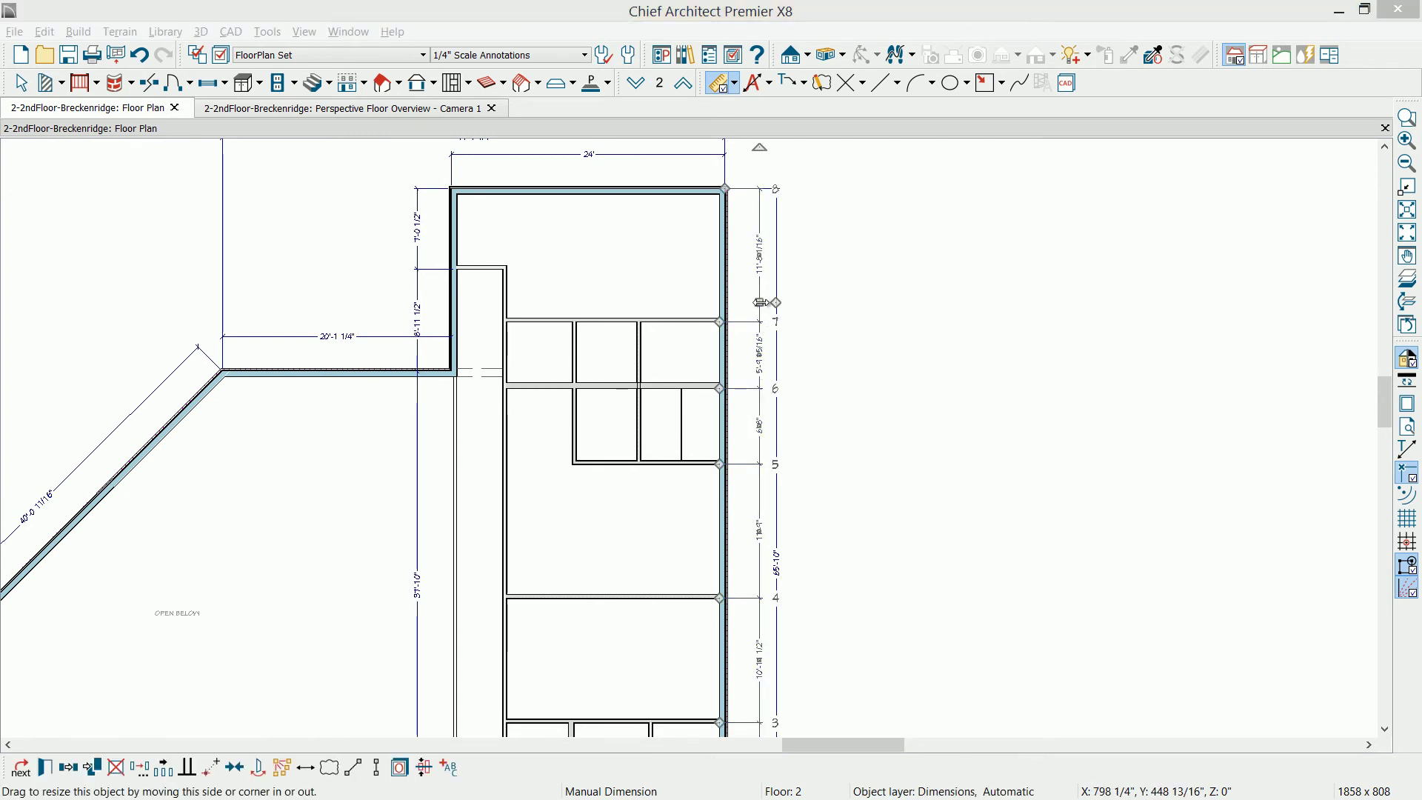
Step: Turn off default formatting on the right-side dimension and set its smallest fraction to 1/8"
double_click(760, 302)
click(814, 201)
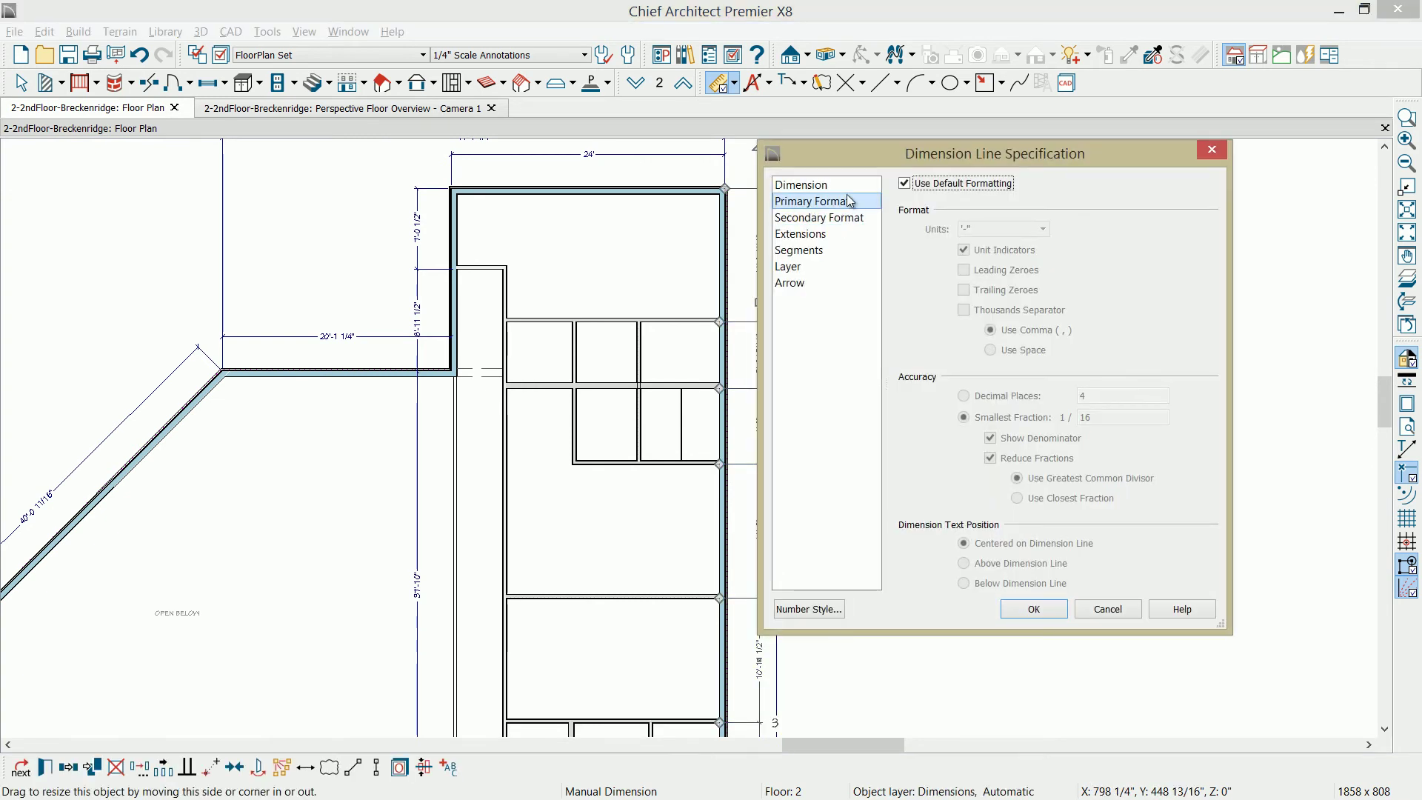
click(917, 189)
double_click(1083, 417)
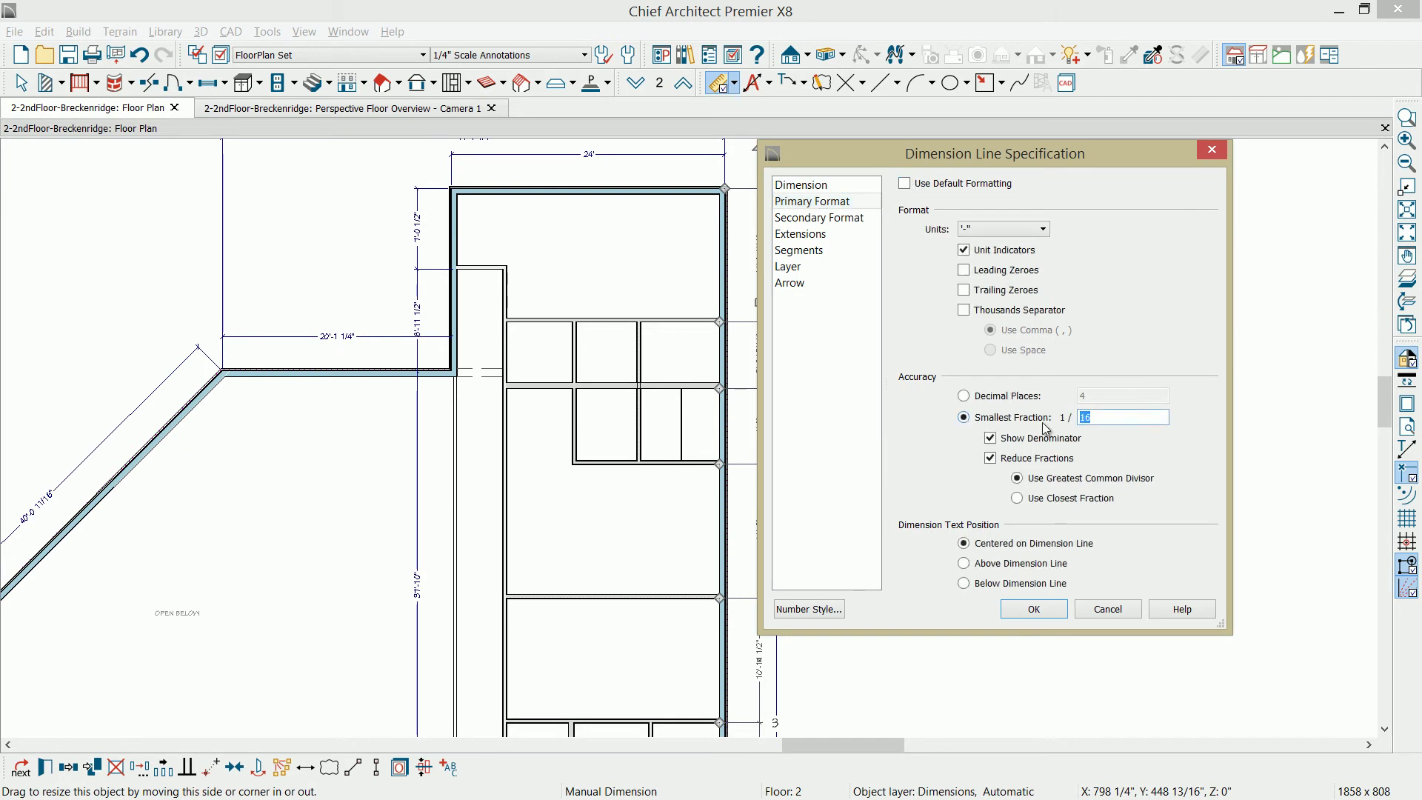
click(1058, 608)
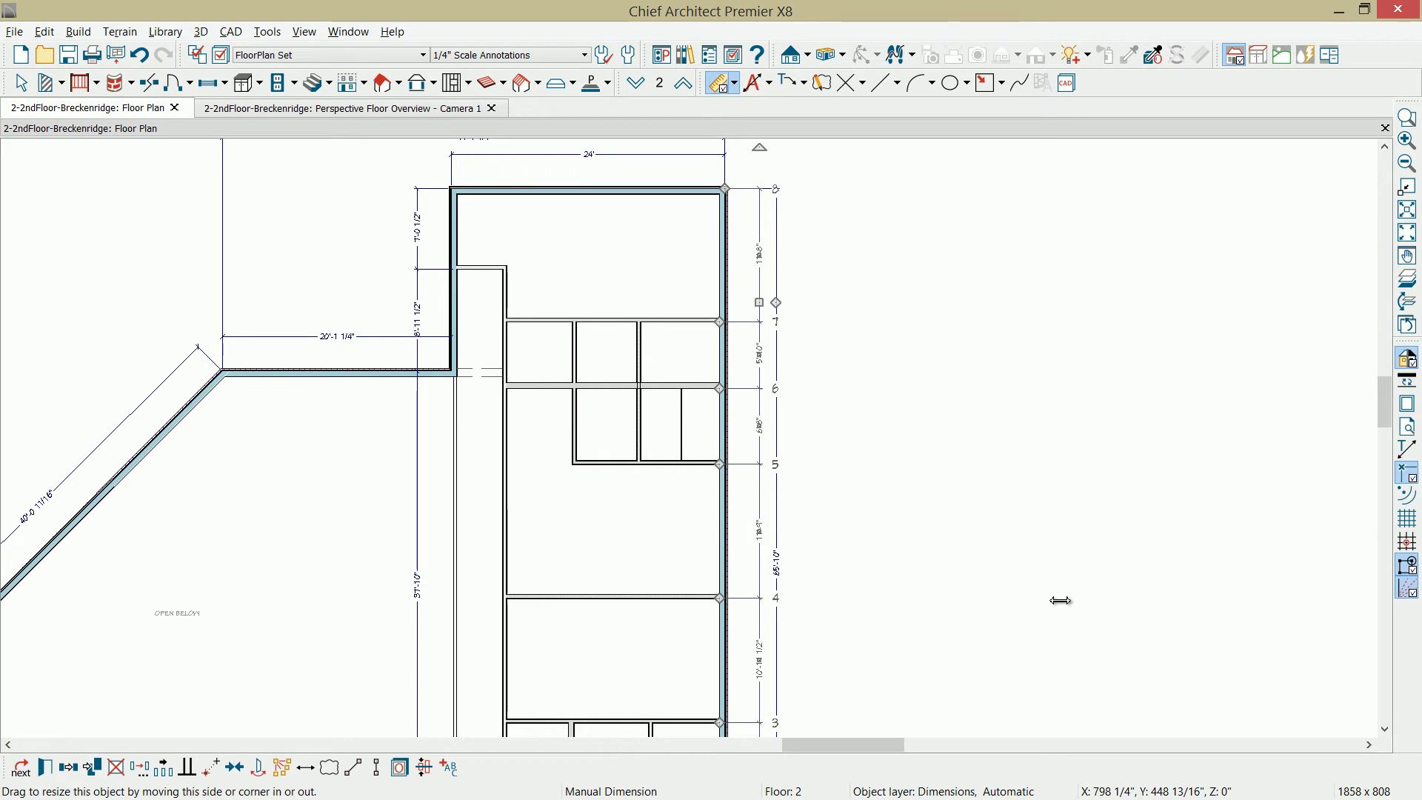
Step: Zoom and pan over the small bottom rooms, then switch to the Perspective Floor Overview
key(space)
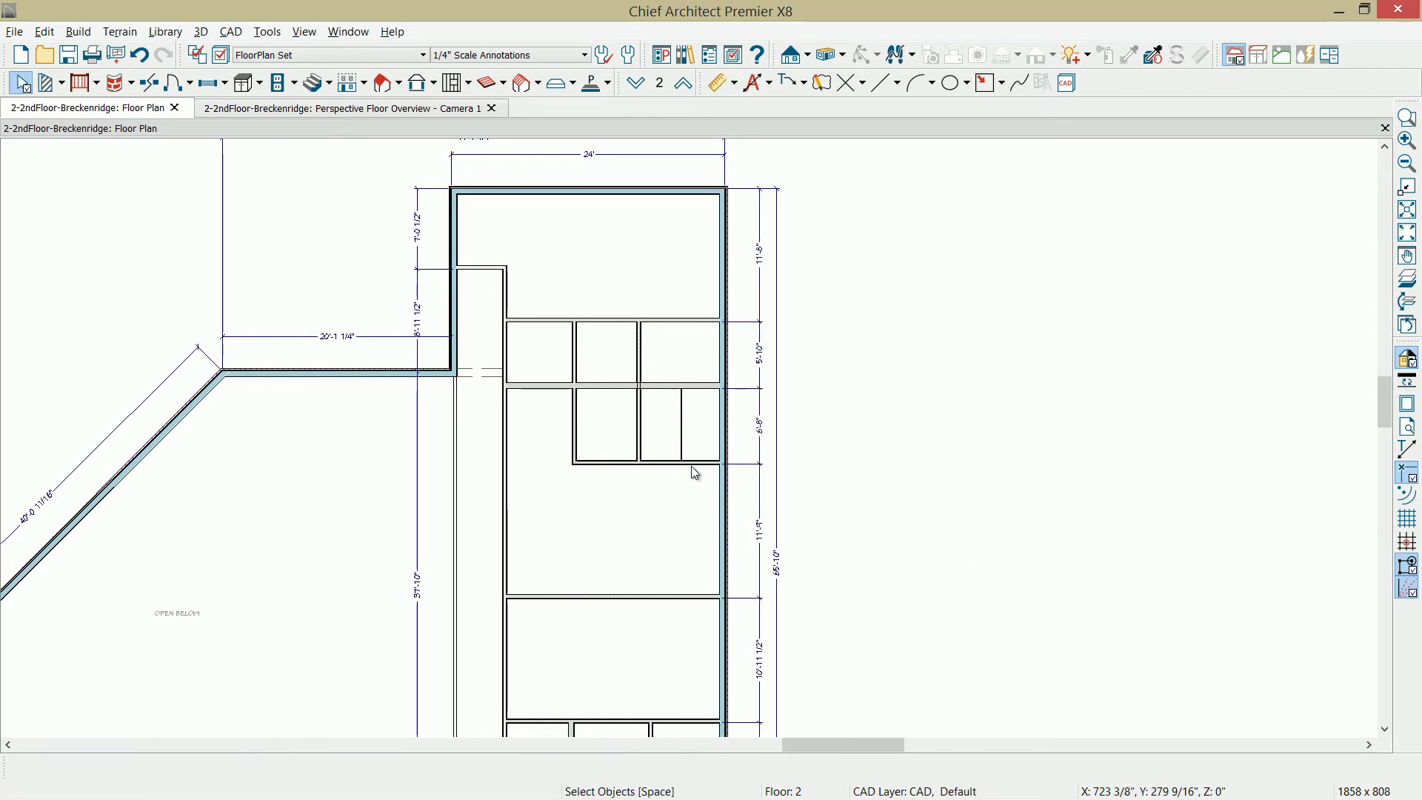
scroll(667, 417, up, 4)
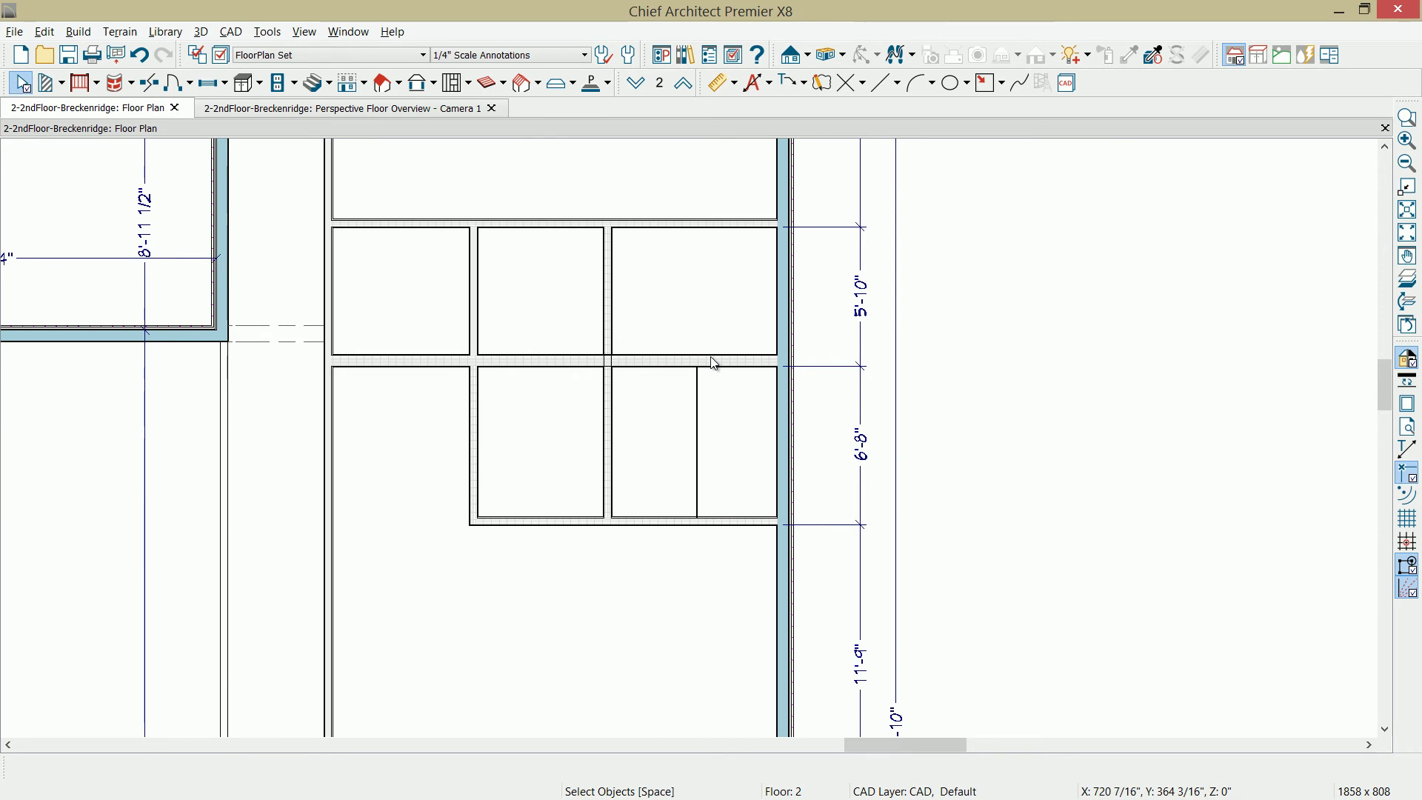
scroll(895, 678, down, 2)
middle_drag(894, 678, 961, 381)
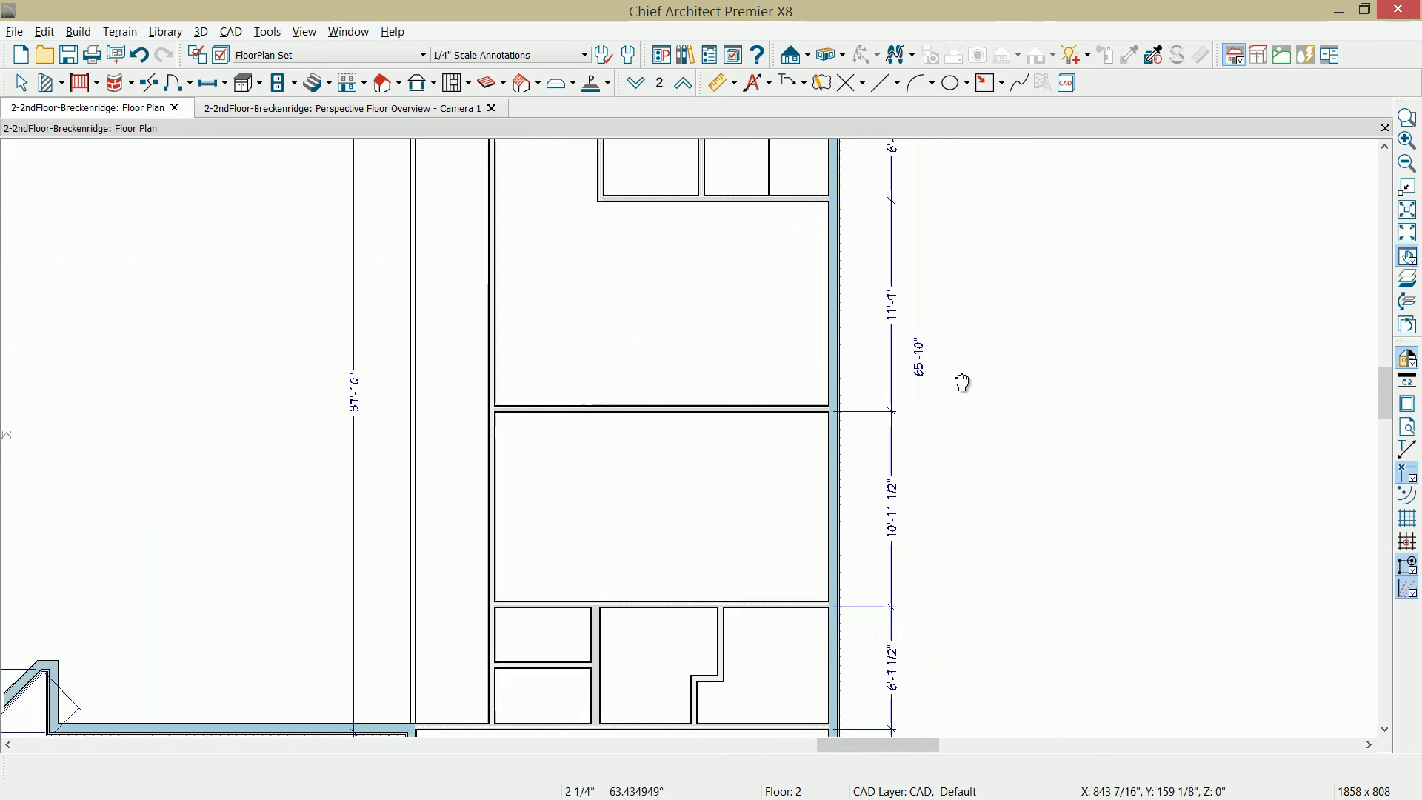
middle_drag(811, 608, 806, 491)
scroll(641, 527, up, 1)
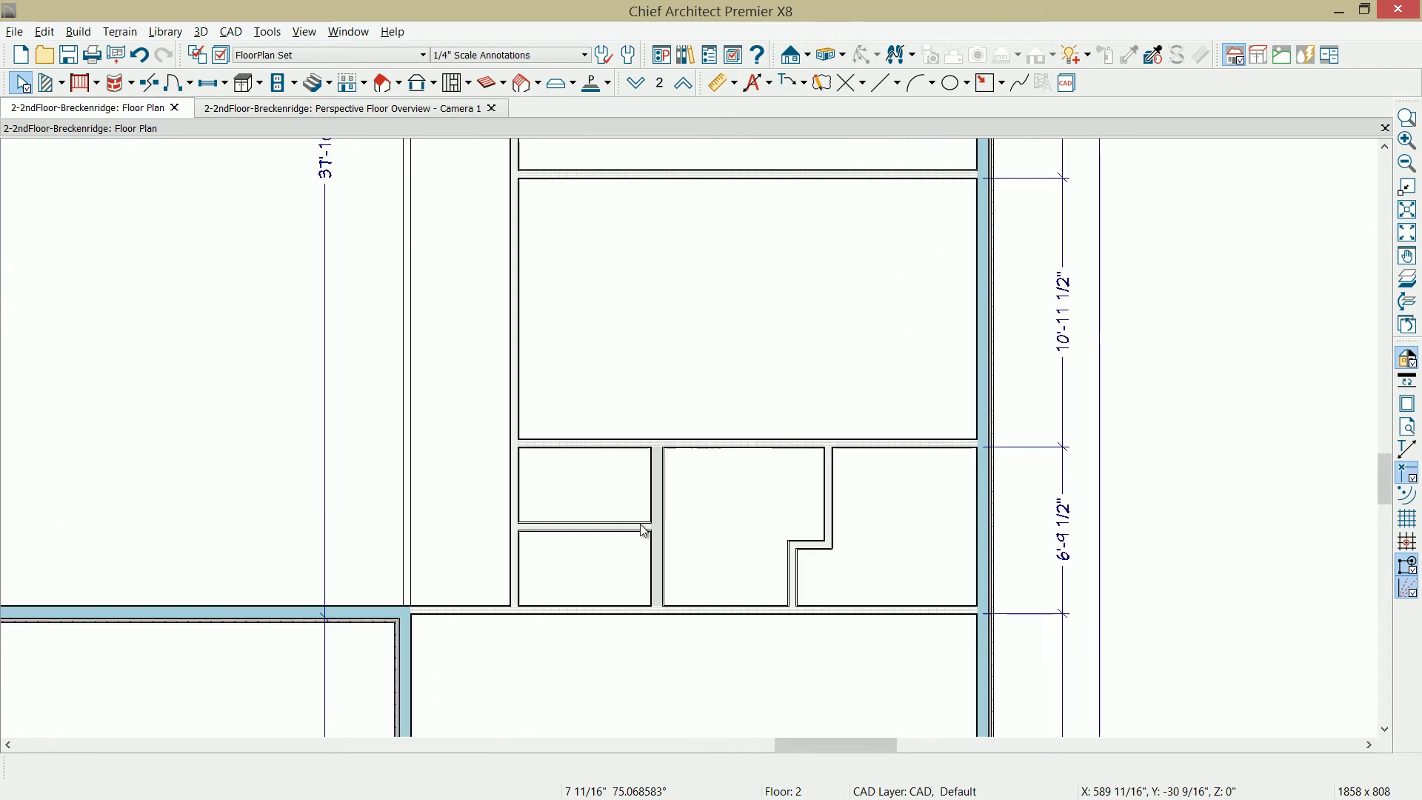
scroll(666, 499, up, 1)
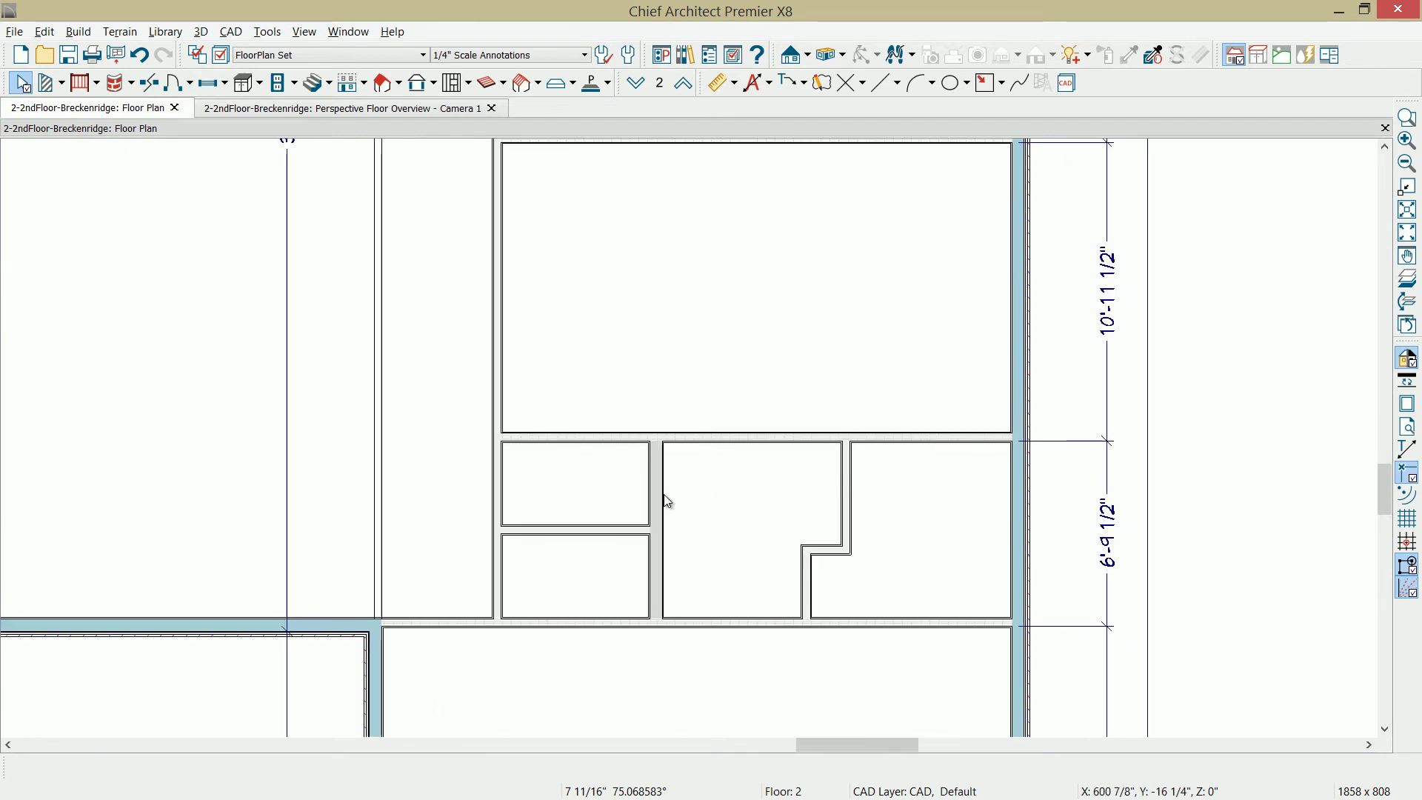
key(ctrl+Tab)
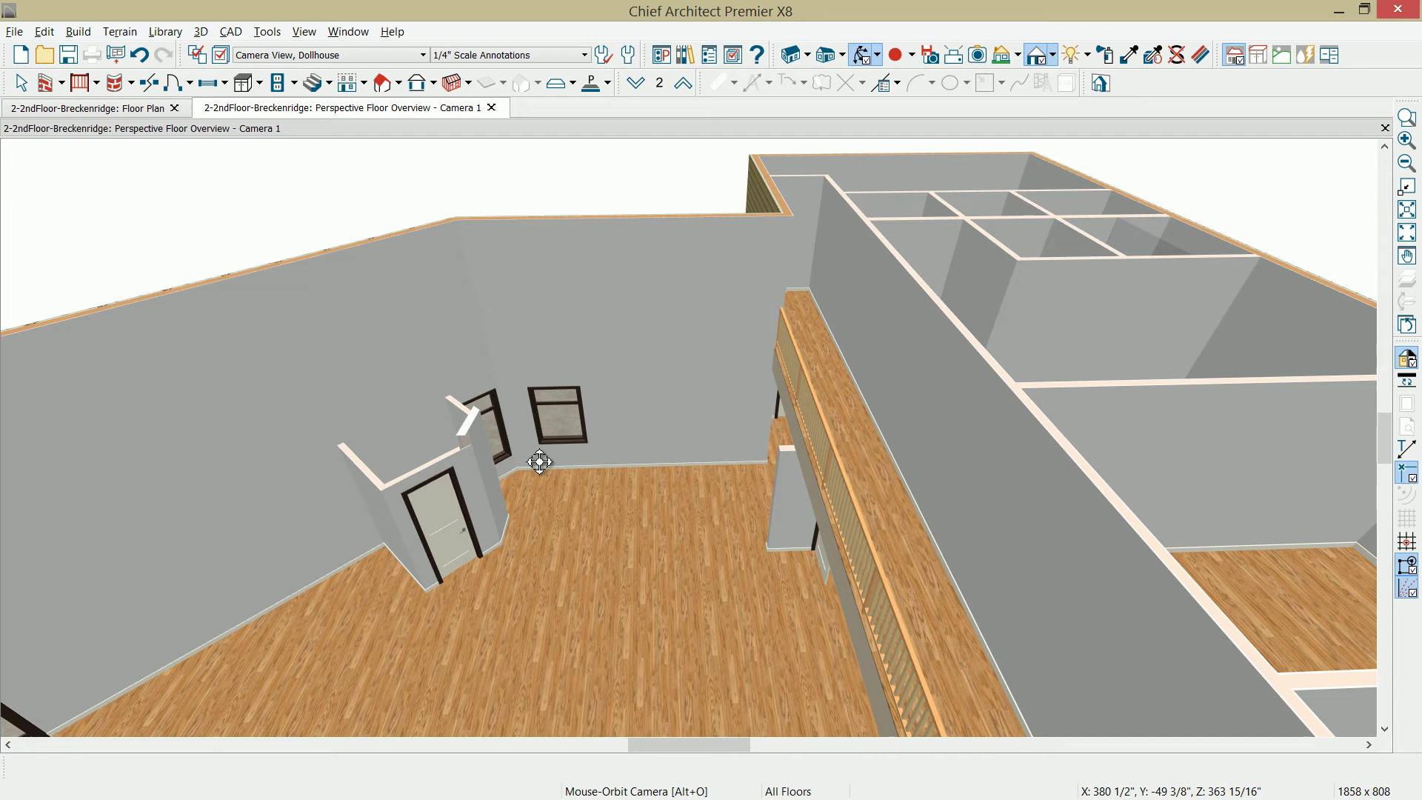
Step: Back in the Floor 2 plan, hide the Dimensions, Automatic layer so exterior dimensions disappear
click(77, 111)
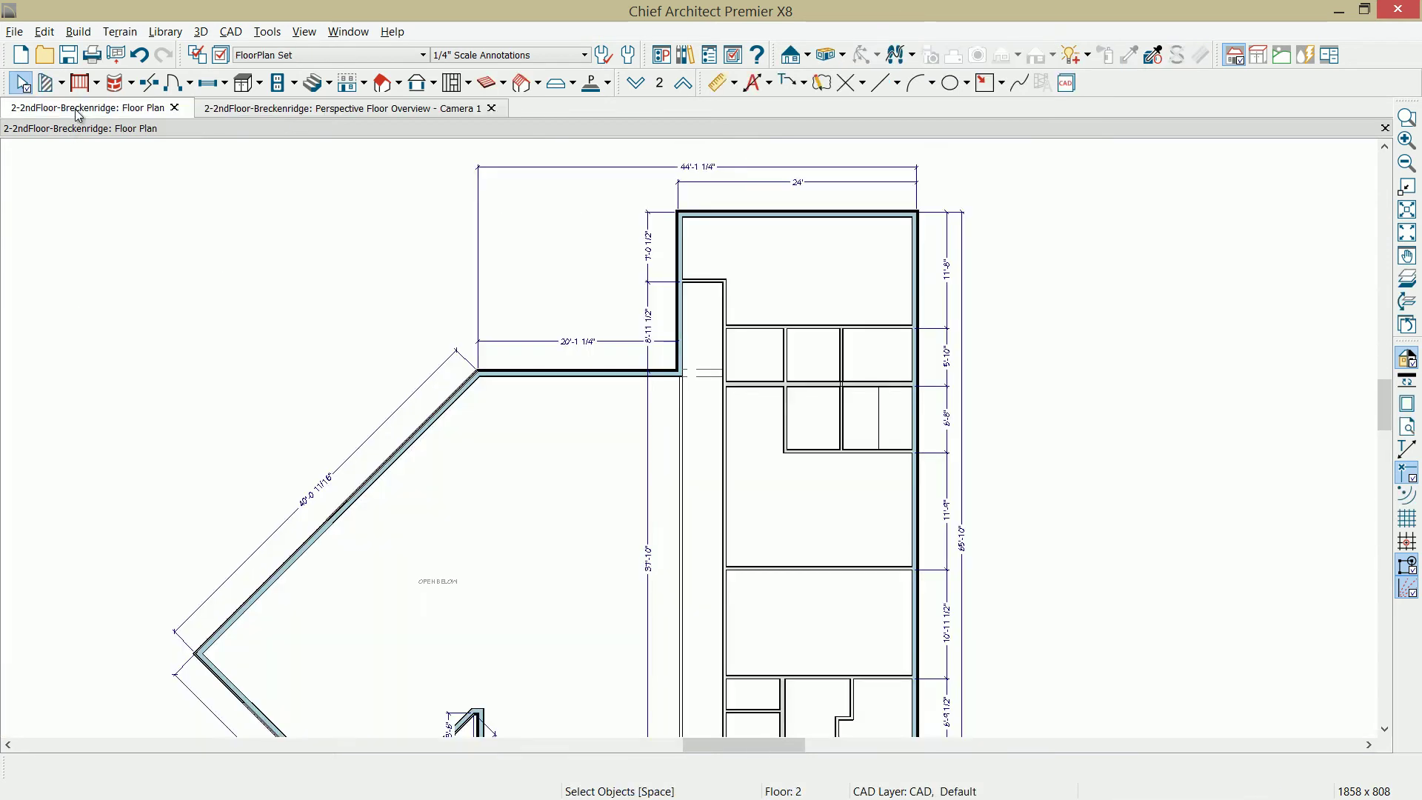
click(628, 167)
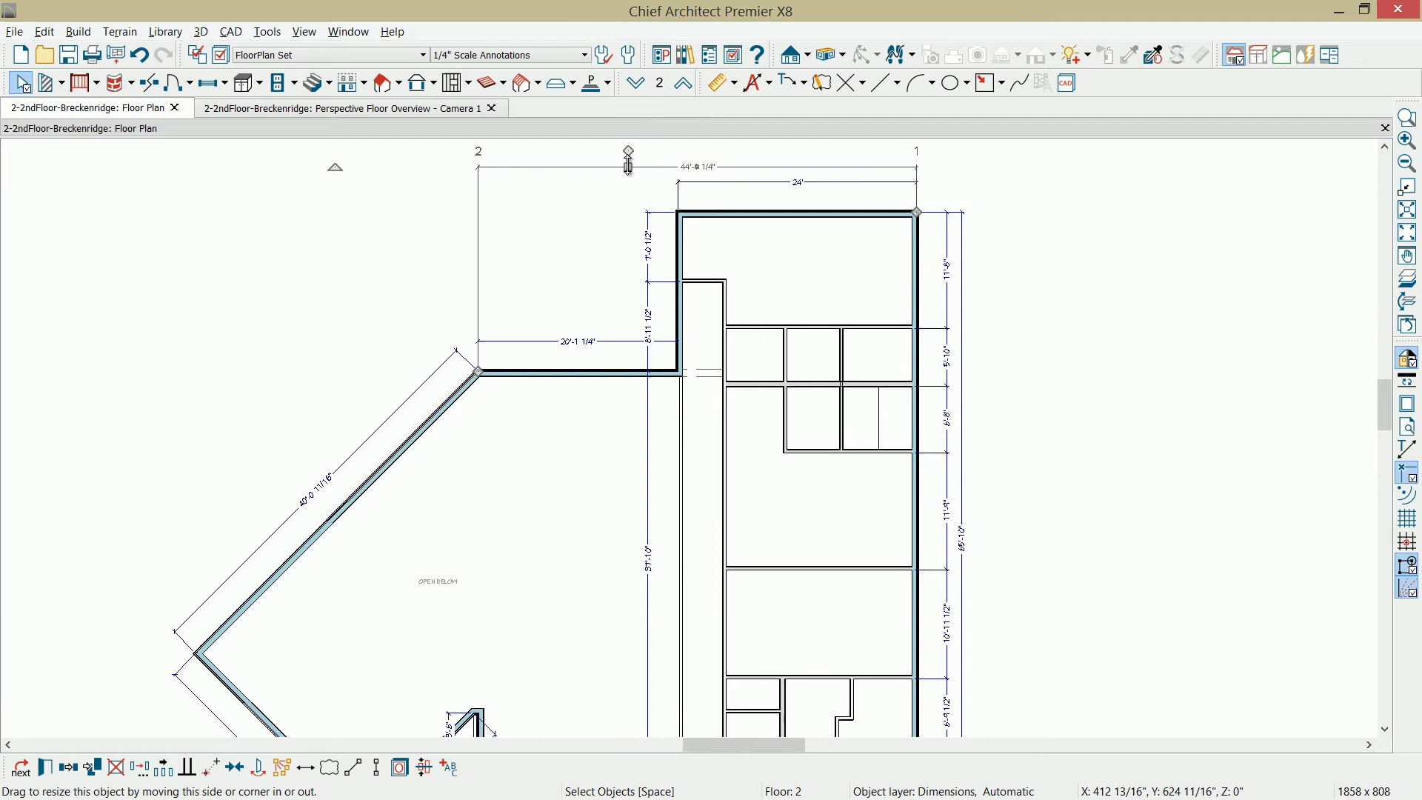
click(401, 767)
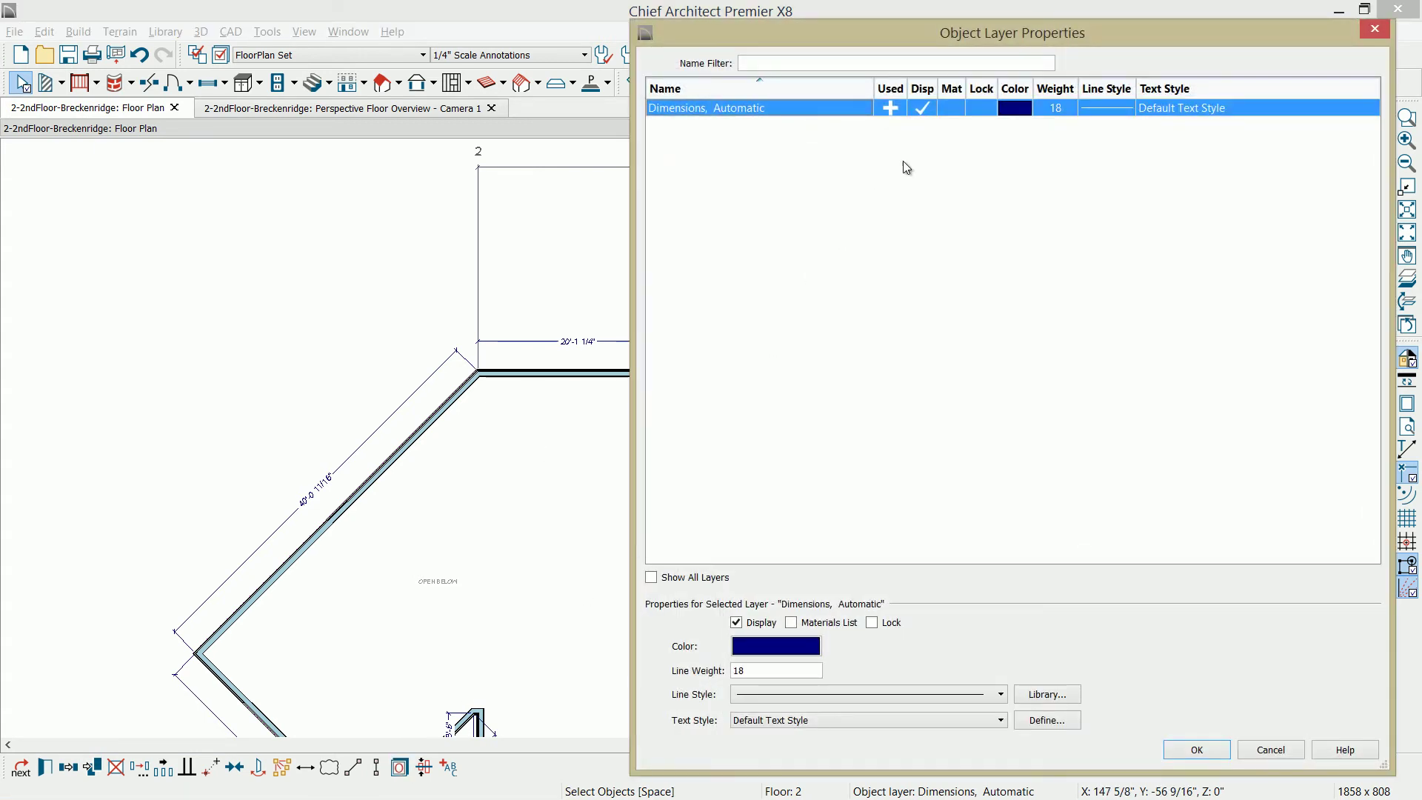
click(923, 108)
click(1195, 748)
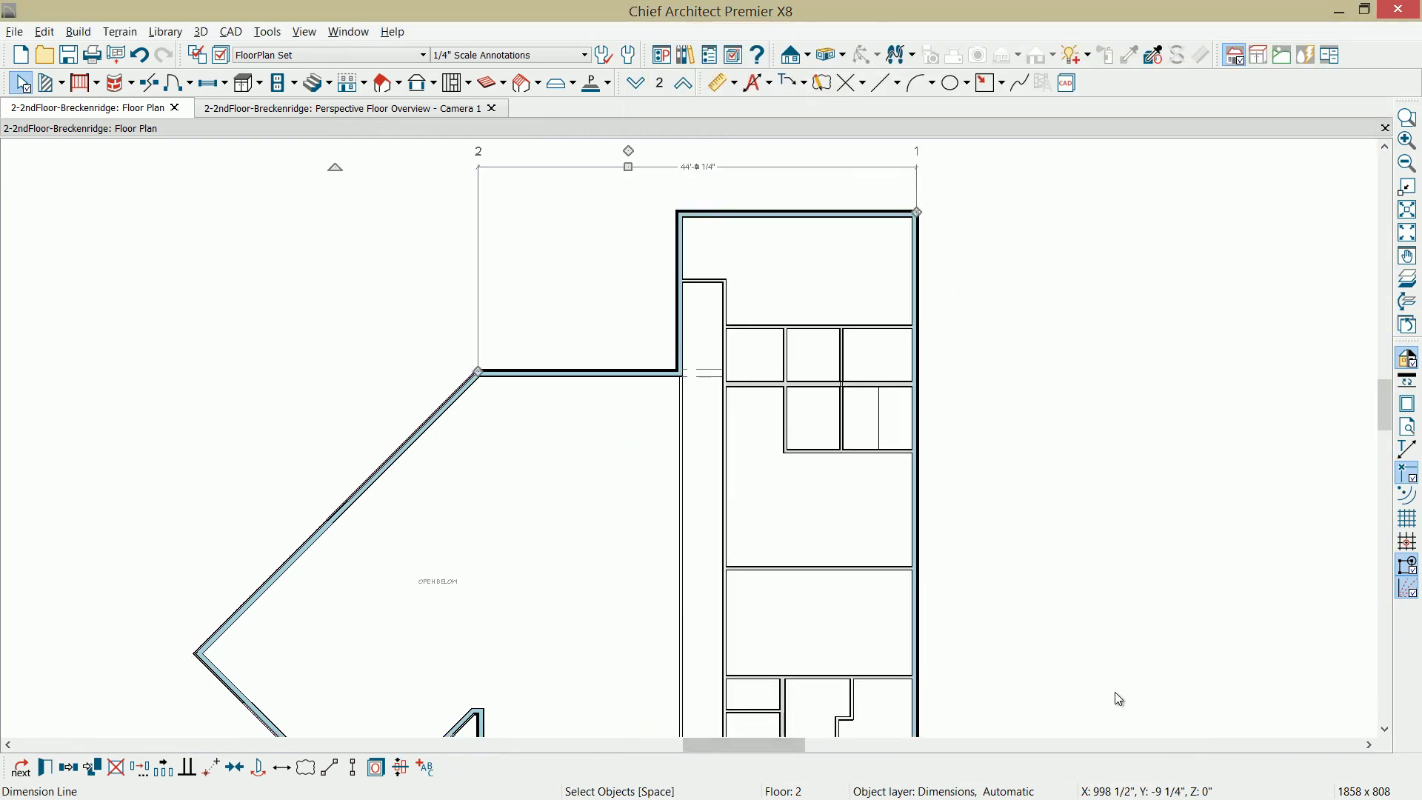
click(959, 289)
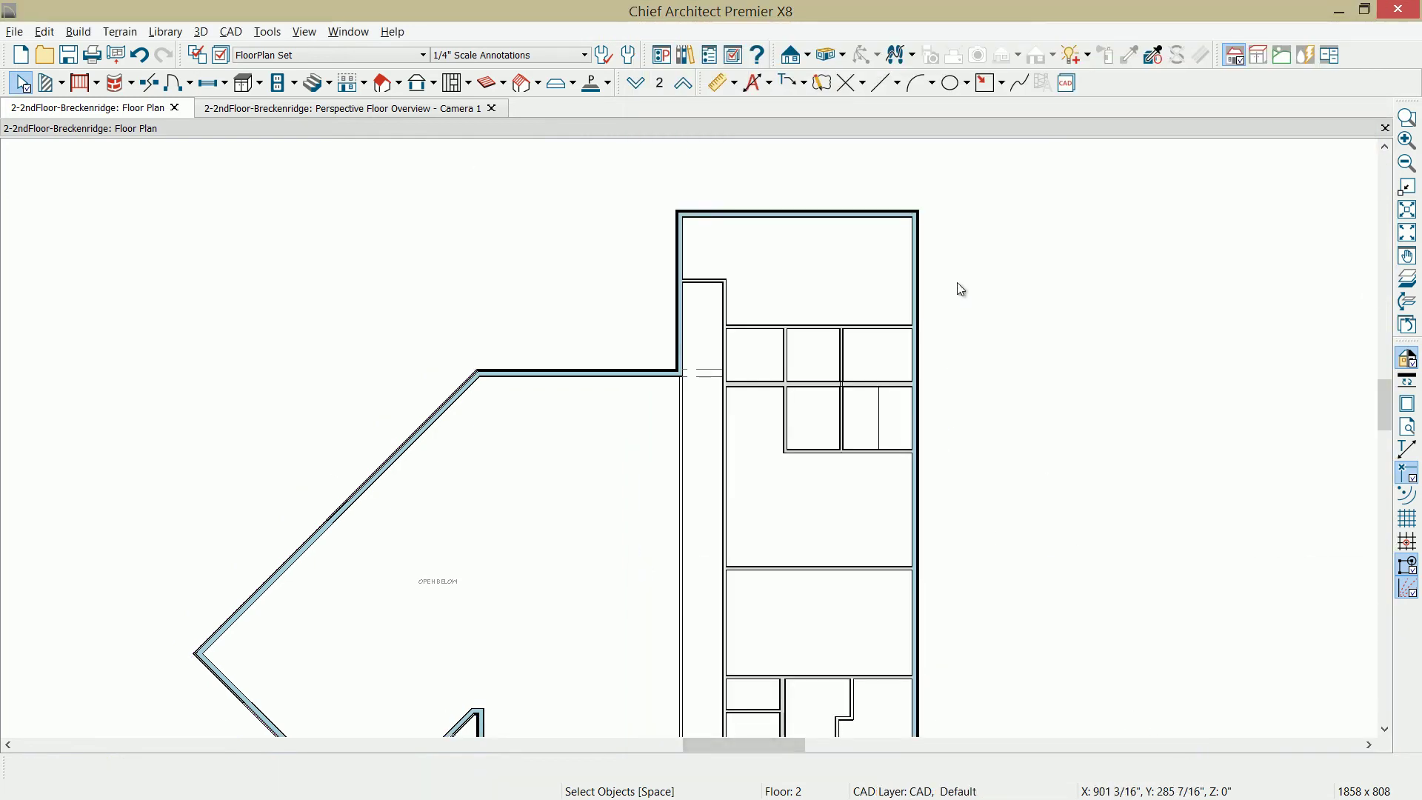
Step: Go down to the first floor and zoom in on the patio corner beside the Hall
click(639, 84)
scroll(554, 424, up, 5)
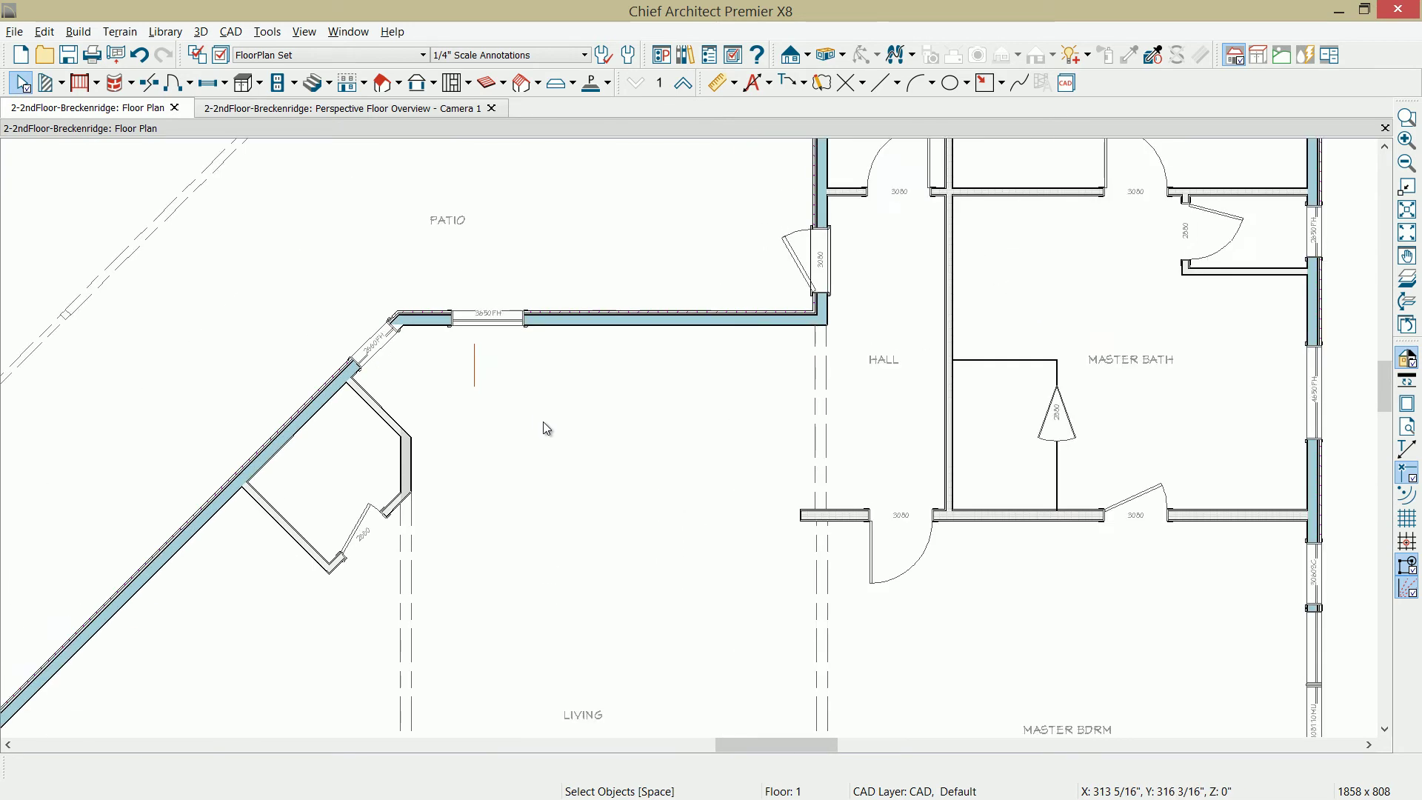
middle_drag(540, 422, 594, 427)
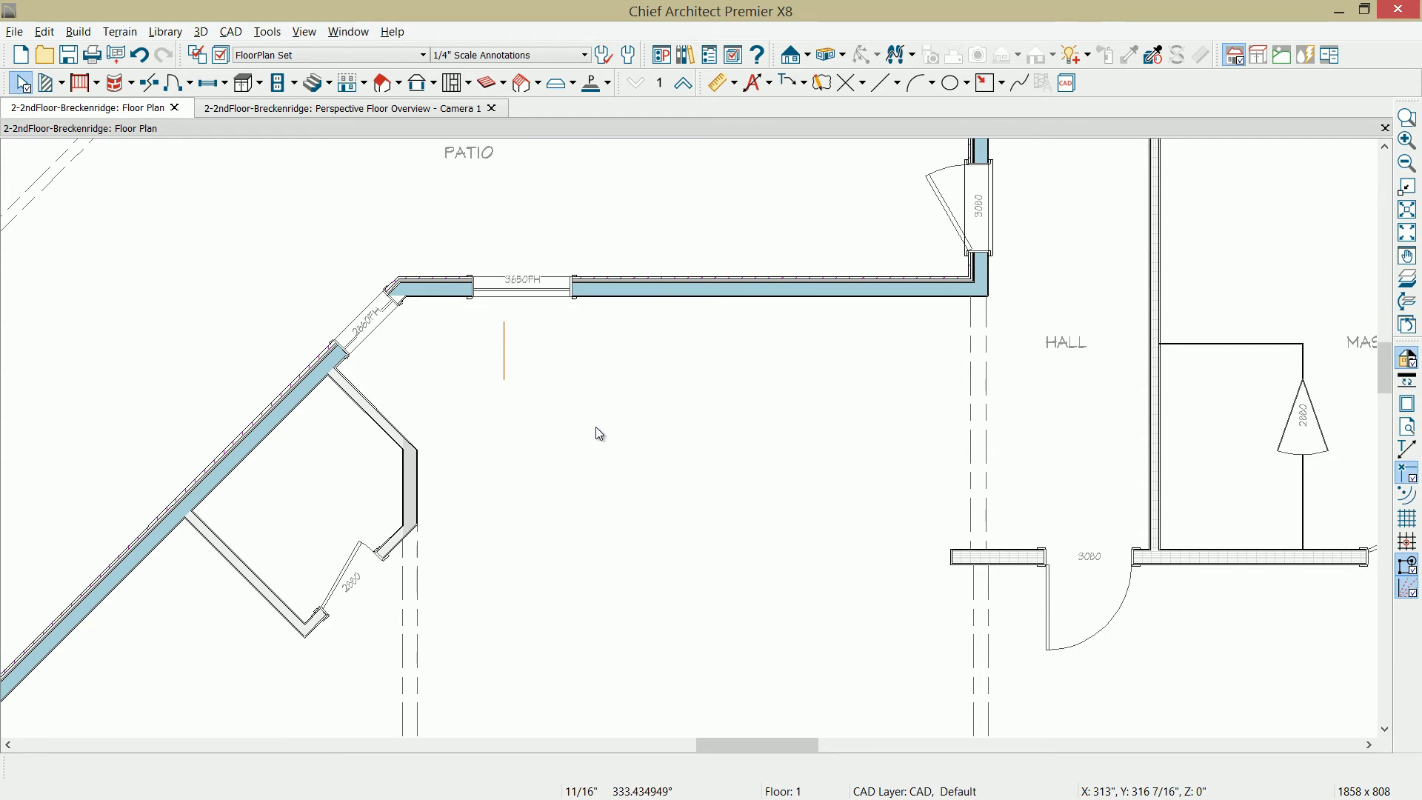
key(space)
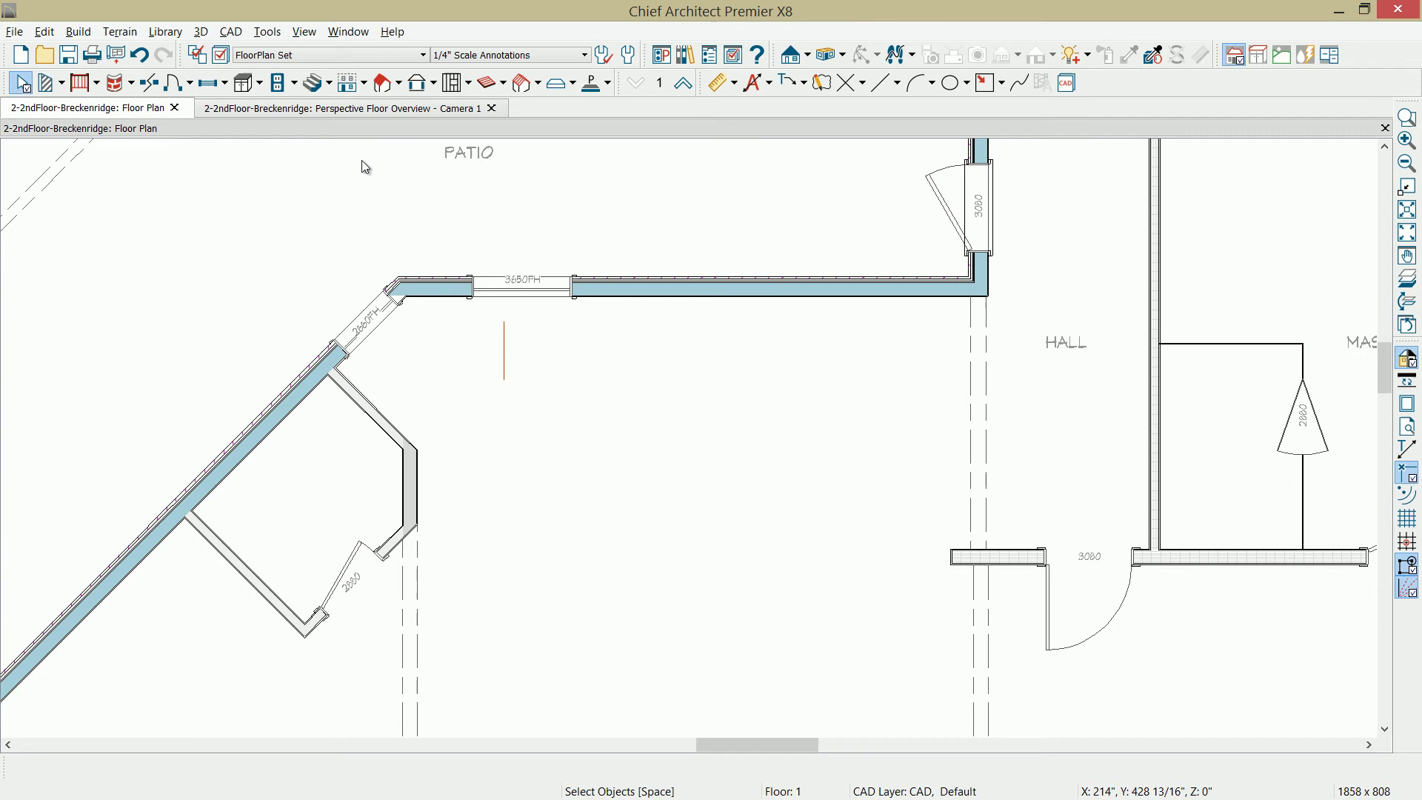
Step: Draw a straight staircase along the patio wall running toward the Hall
click(328, 83)
click(342, 108)
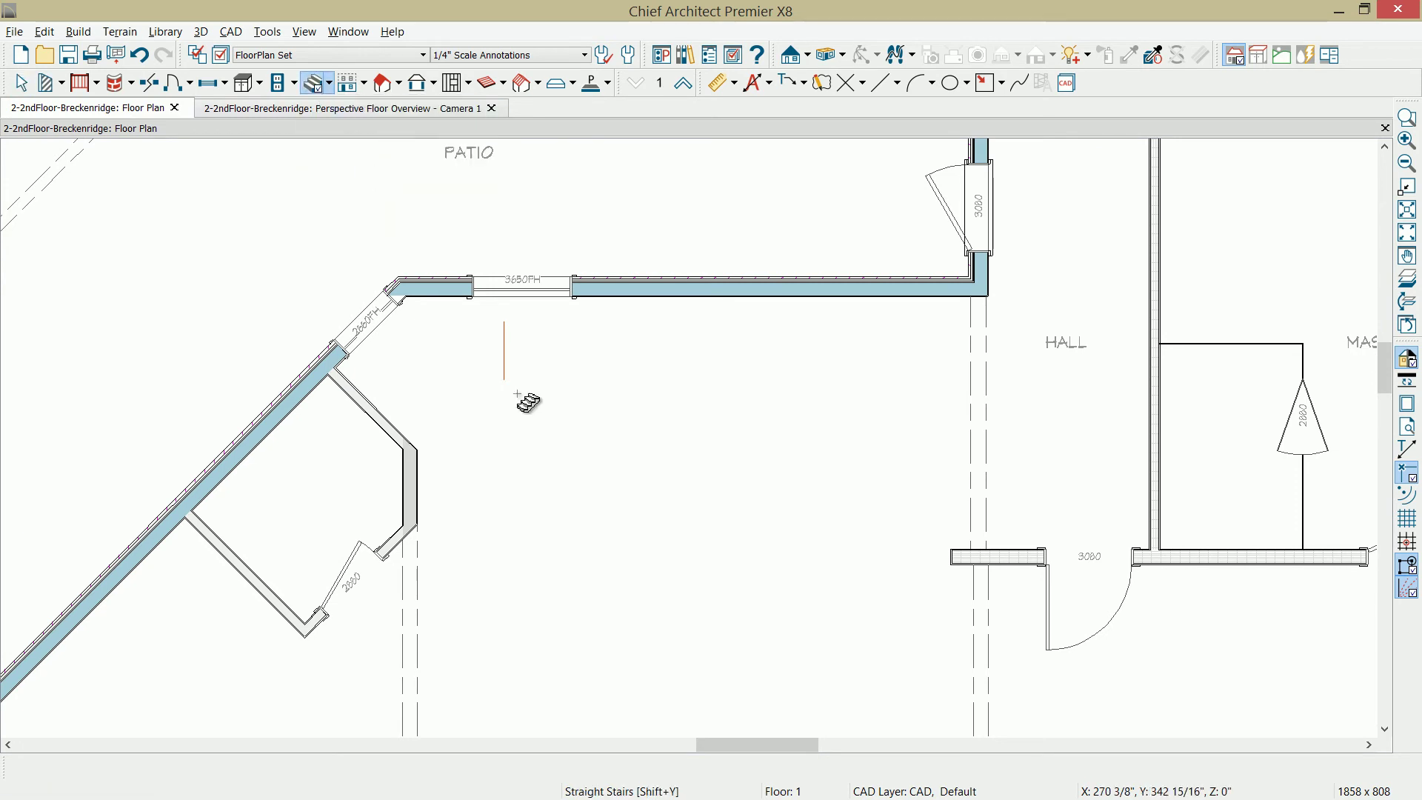
drag(504, 351, 995, 380)
click(836, 354)
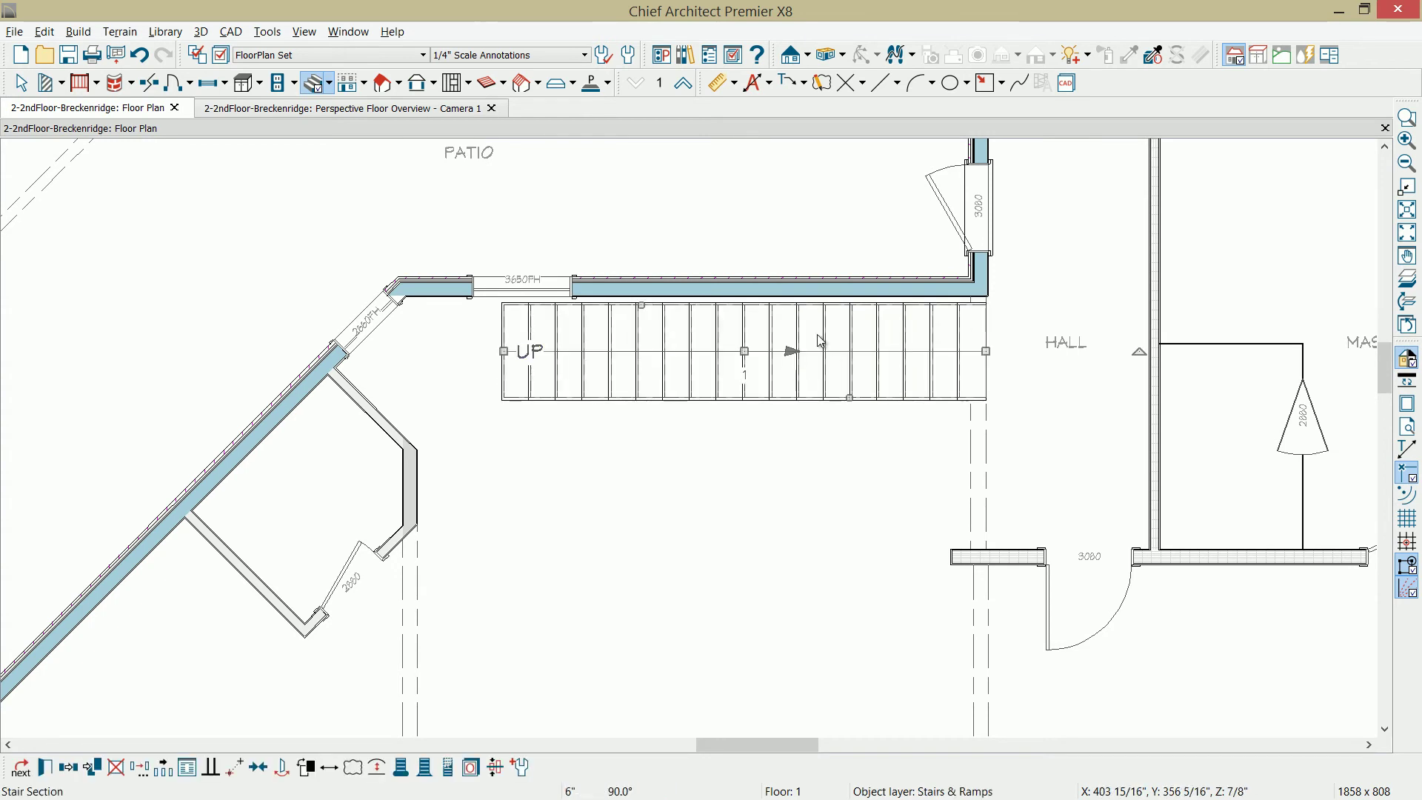
Step: Open the staircase specification and bring up the stairs2.PNG reference photo
double_click(654, 323)
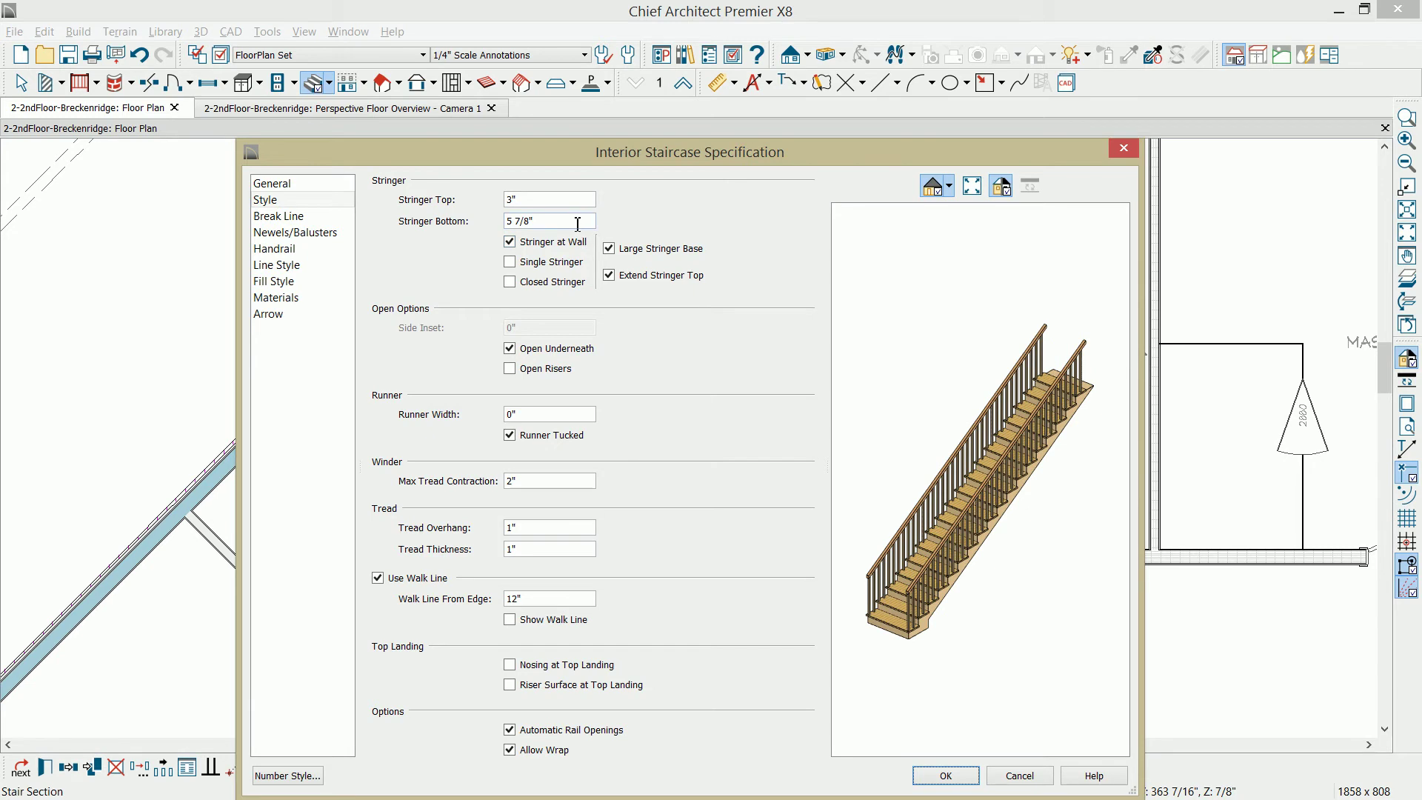
key(Return)
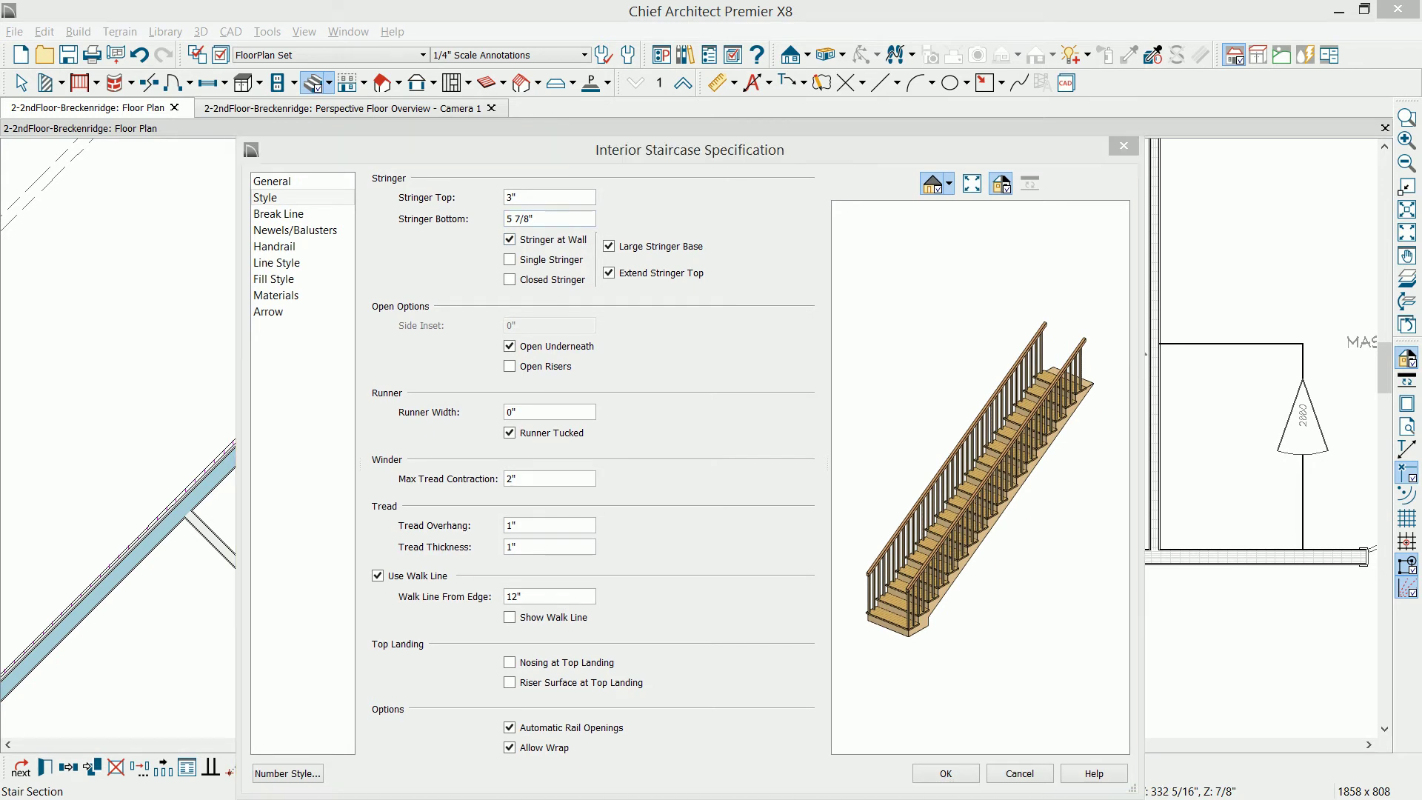
key(alt+Tab)
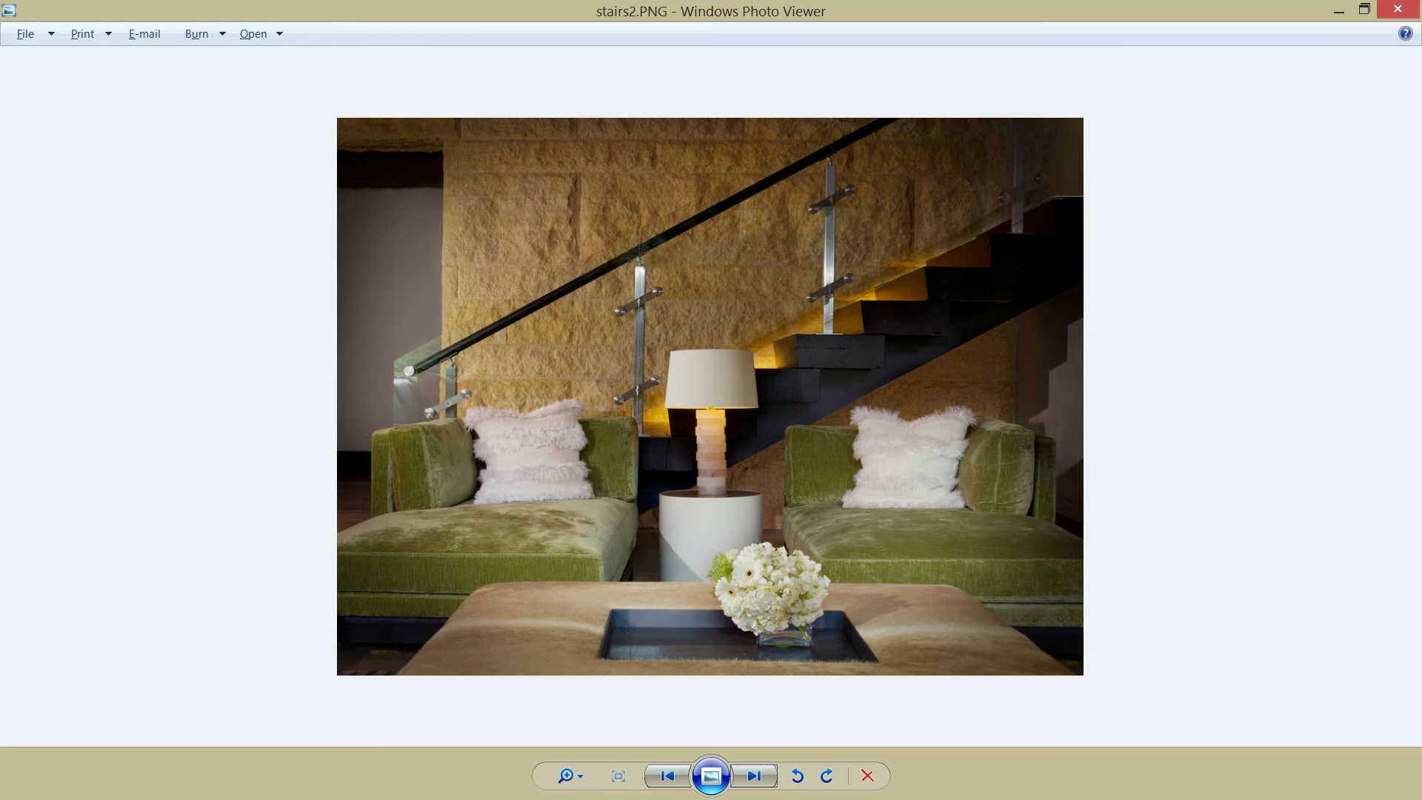
Step: Set Stringer Bottom to 0 and turn off Stringer at Wall, Large Stringer Base and Extend Stringer Top
click(1338, 12)
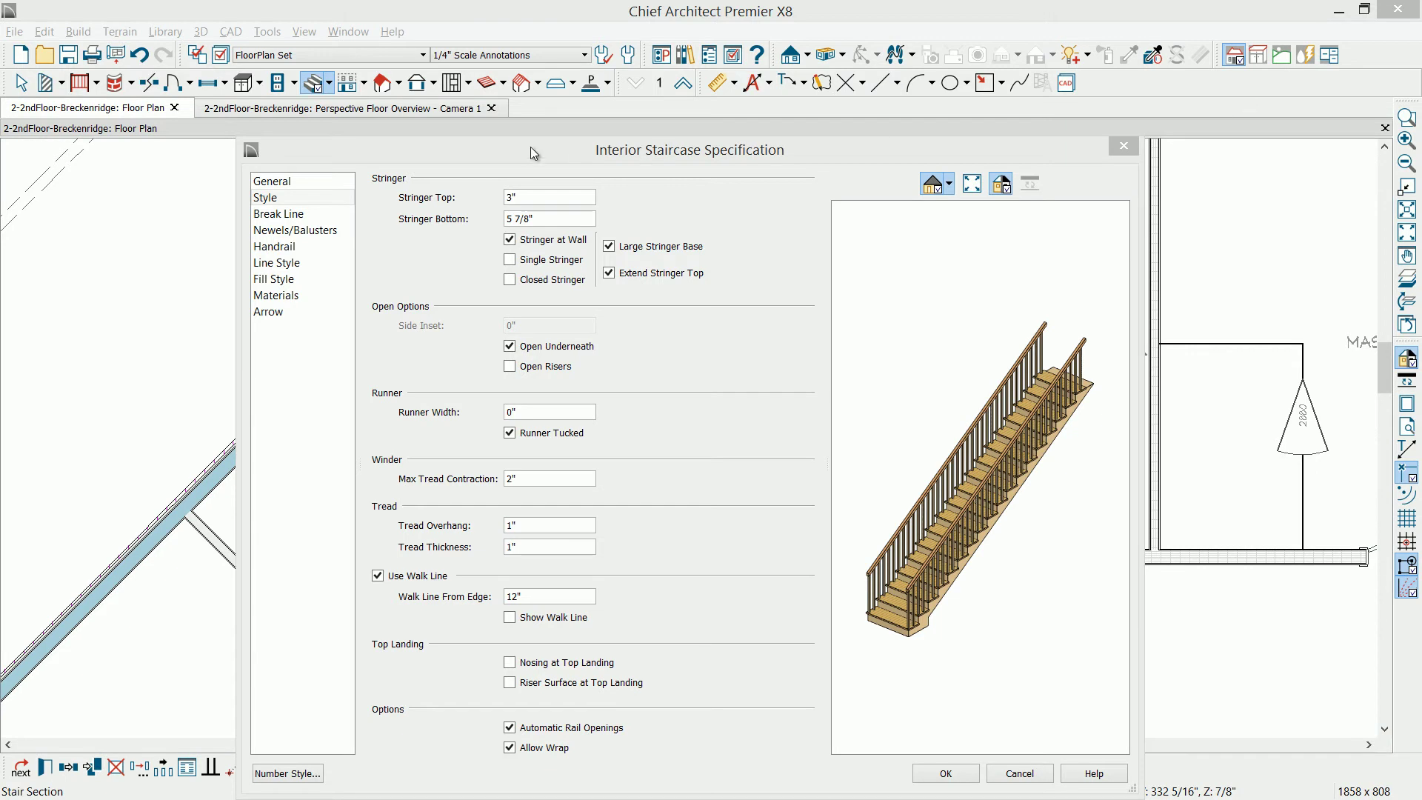
drag(552, 221, 474, 229)
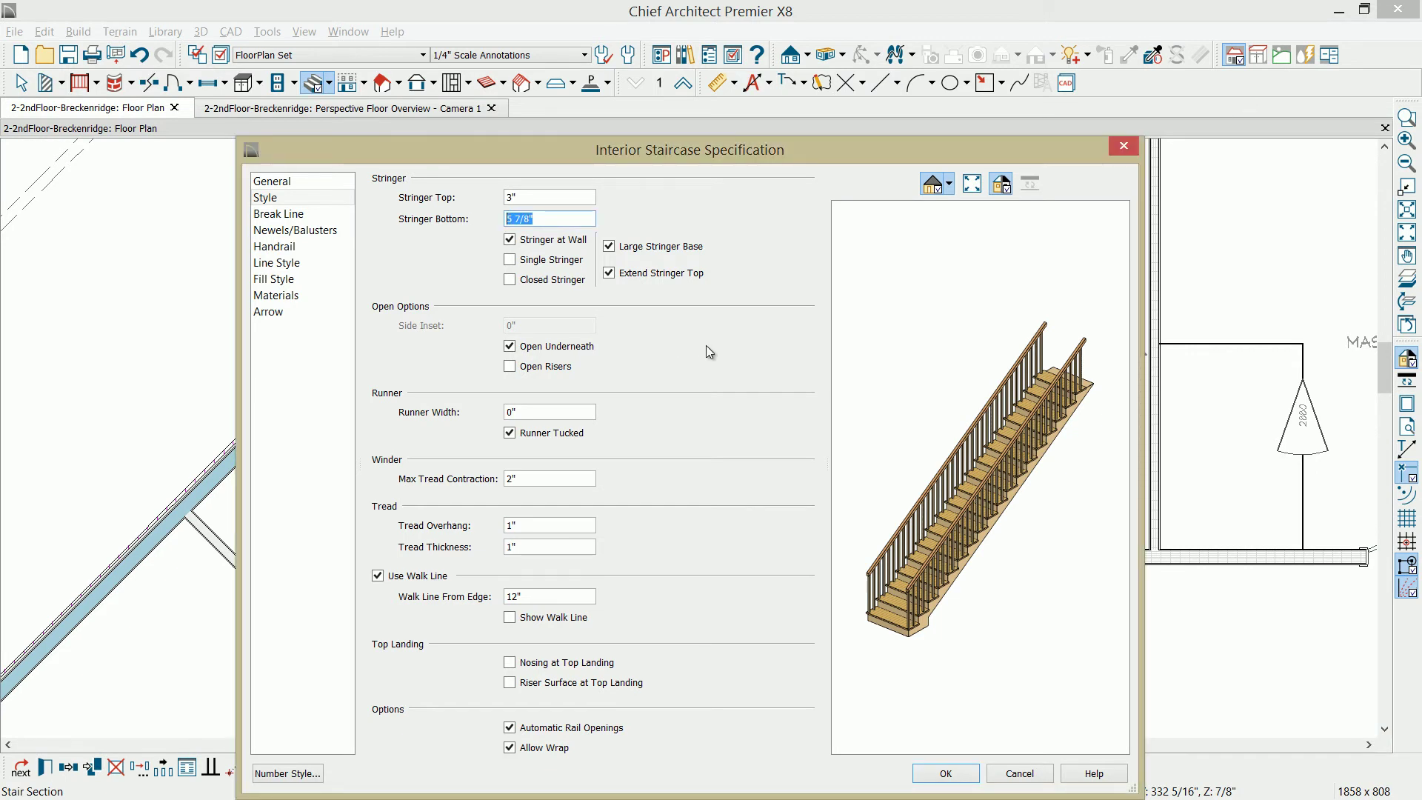
text(0)
click(530, 246)
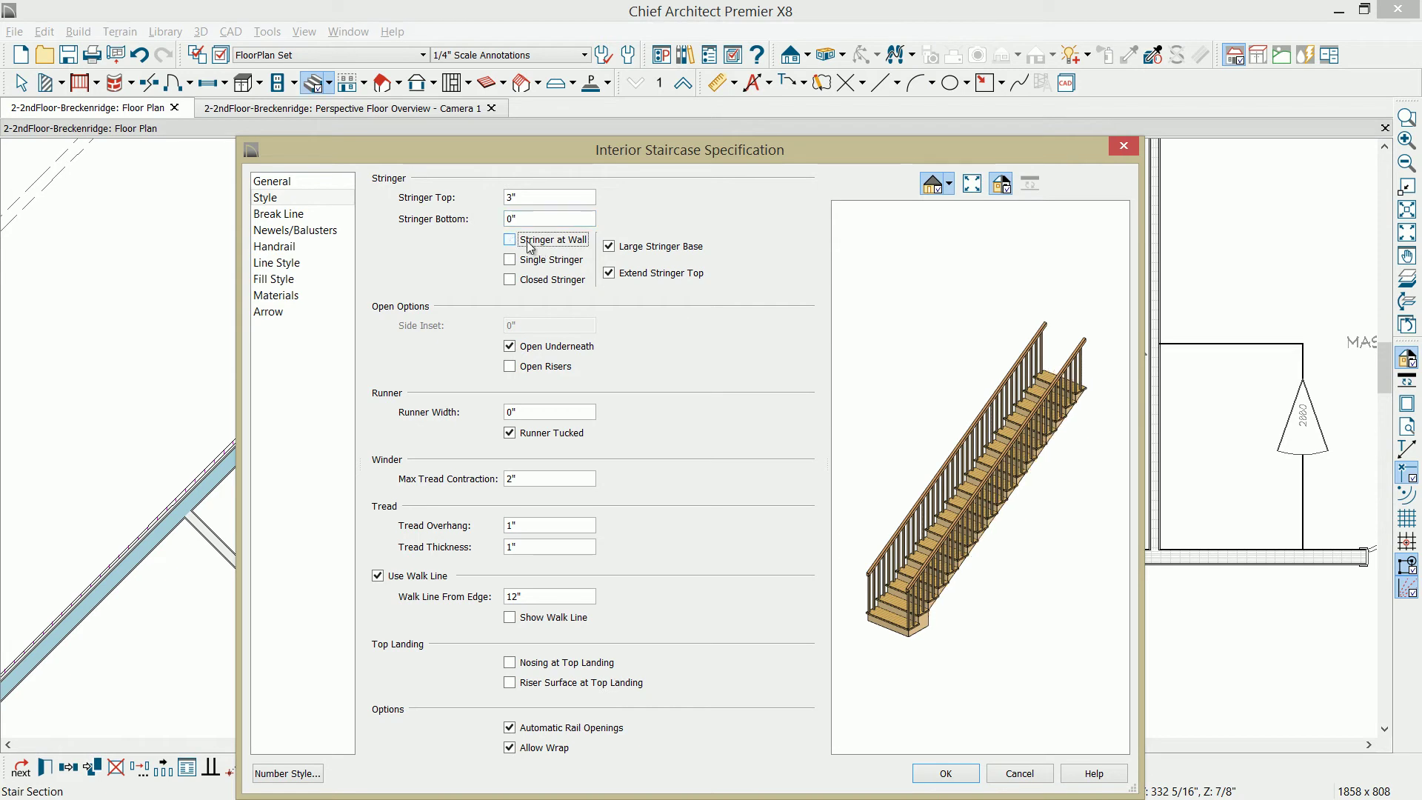
click(627, 252)
click(622, 279)
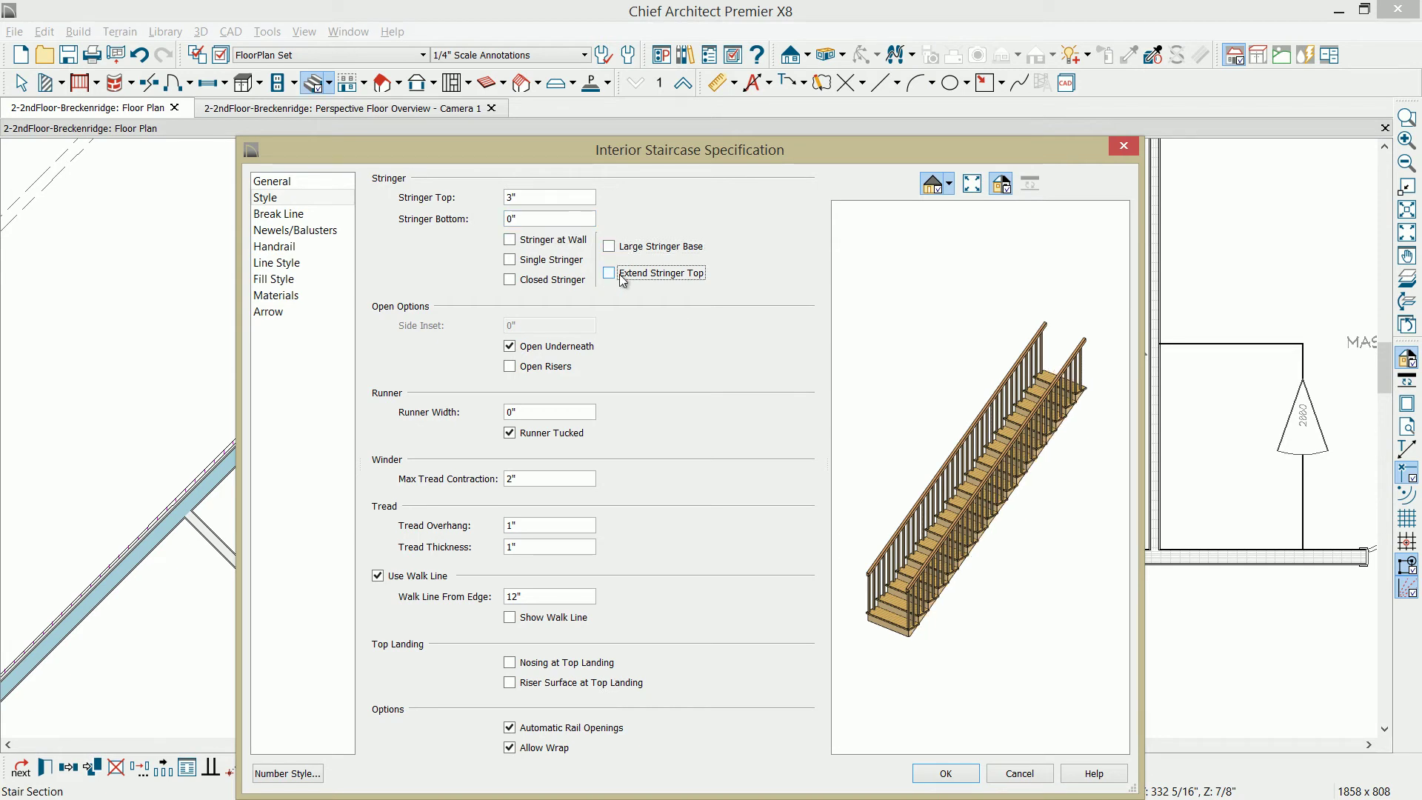
Step: Make the risers open, with Tread Overhang 0 and tread thickness 6 7/8"
click(510, 368)
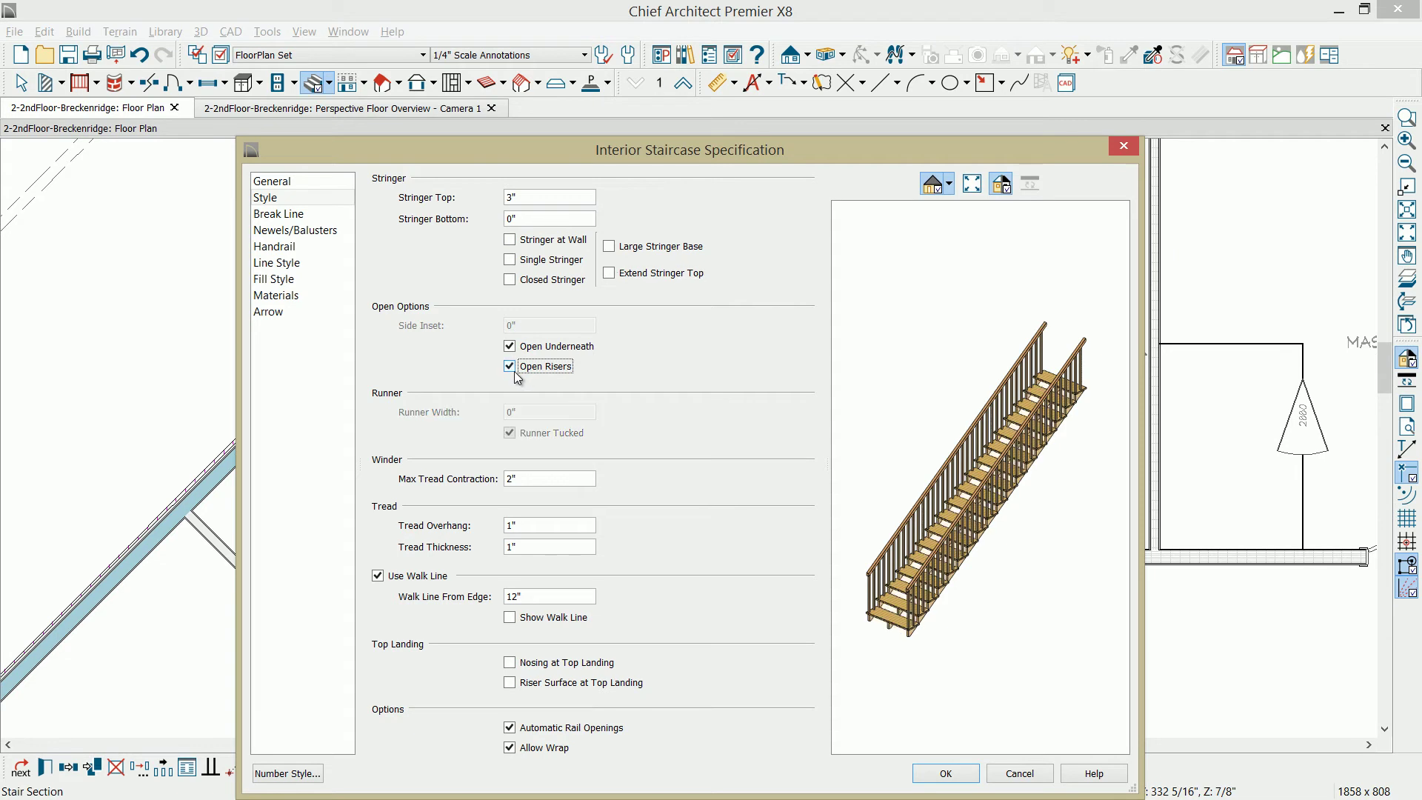
double_click(528, 526)
text(0)
double_click(529, 548)
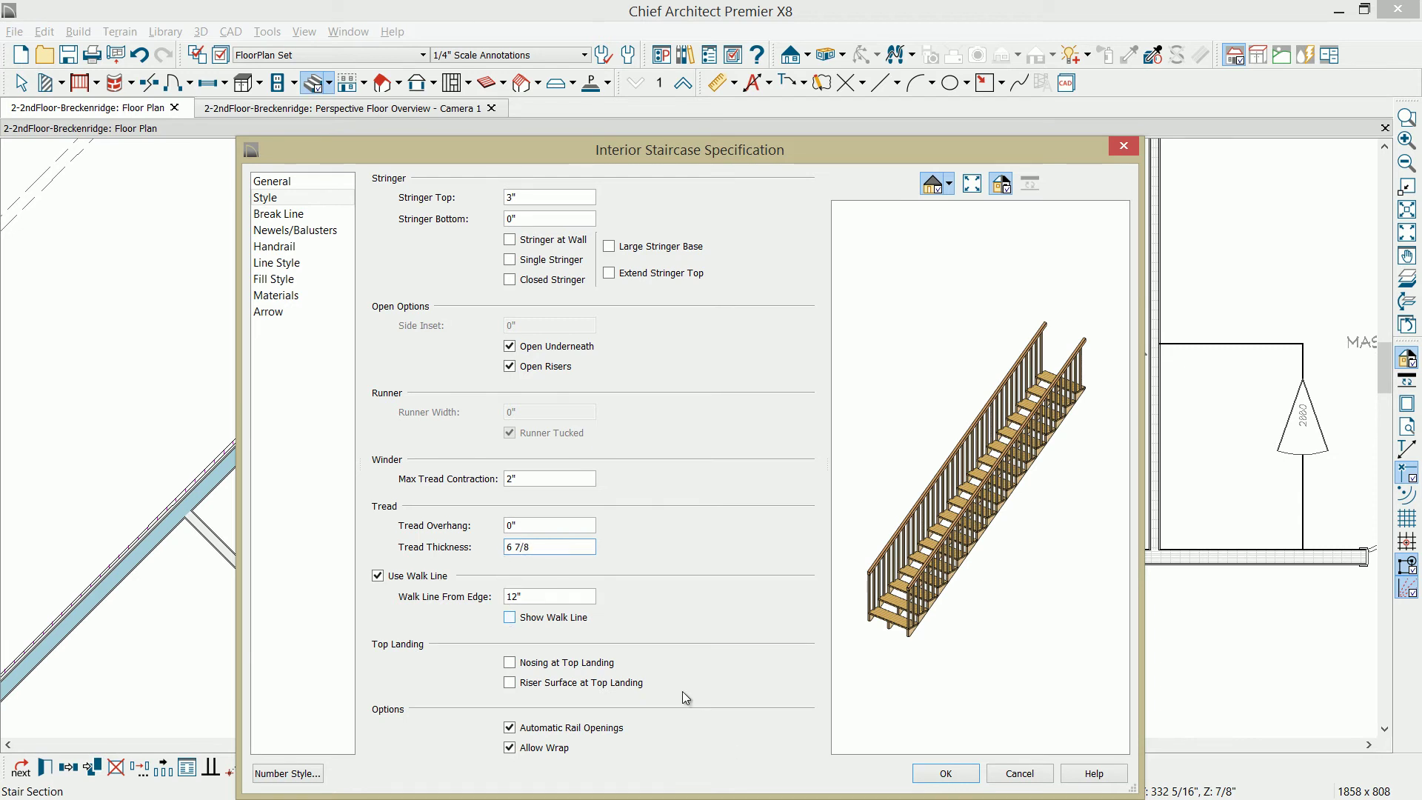
click(296, 186)
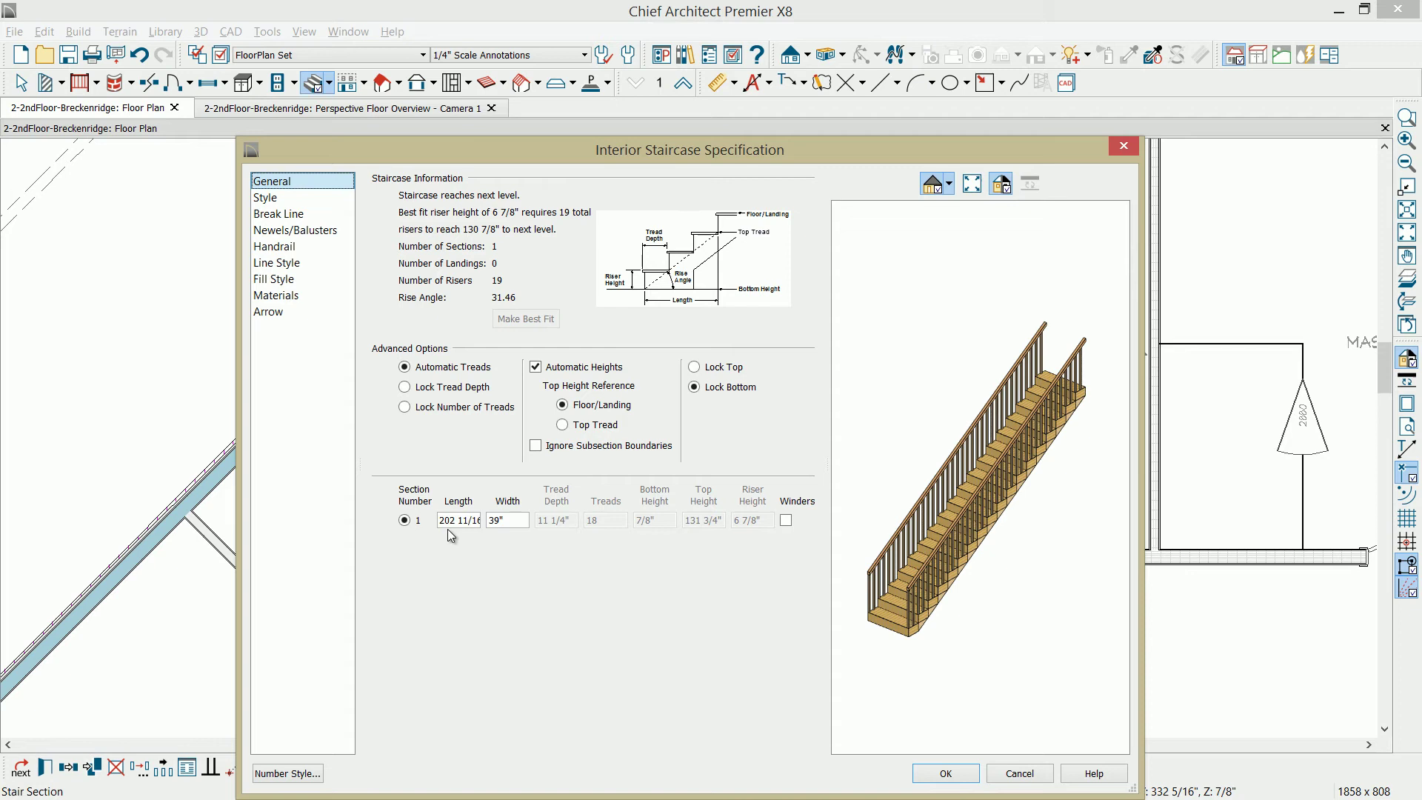
Step: Give the staircase a length of 198" and width of 59", then apply the changes
click(499, 524)
click(442, 524)
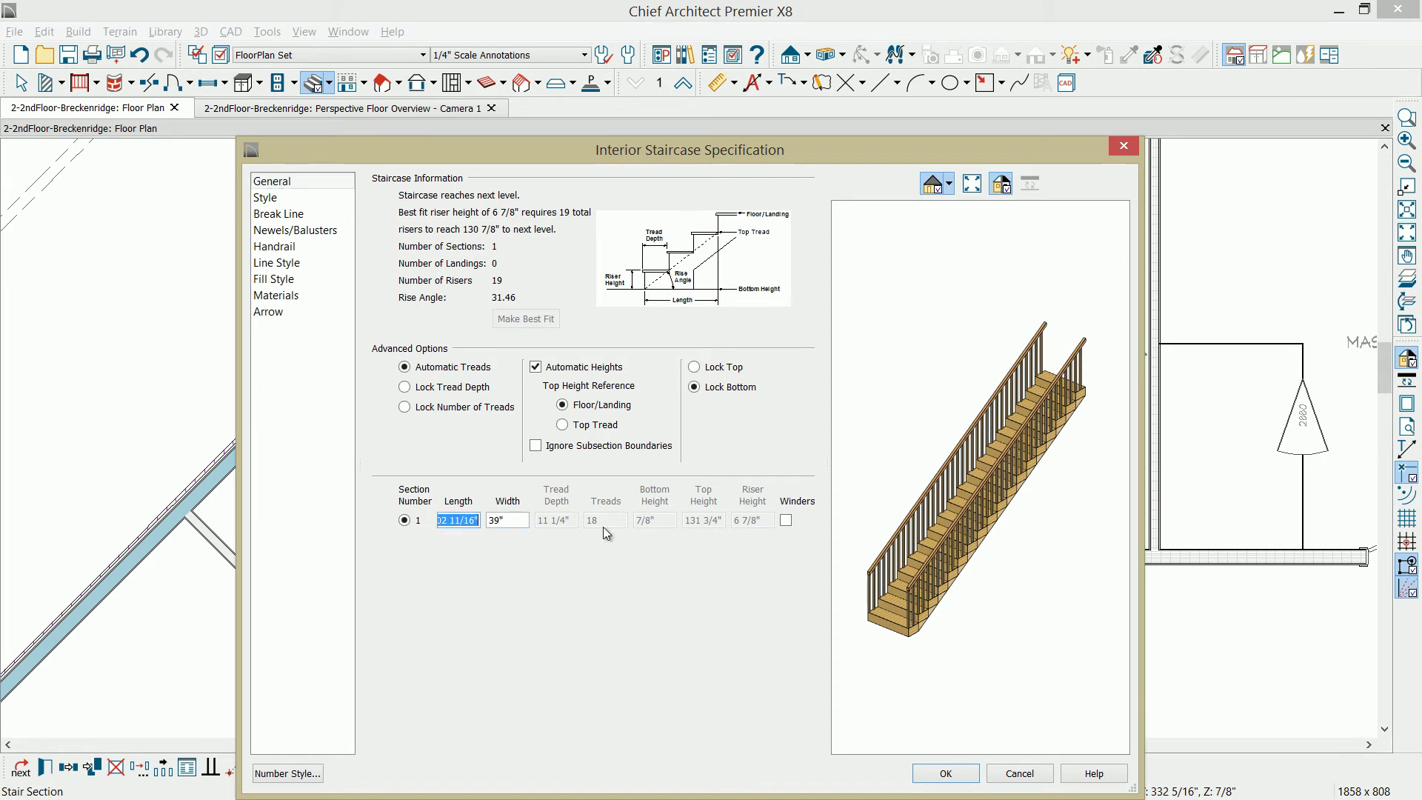
text(198)
key(Tab)
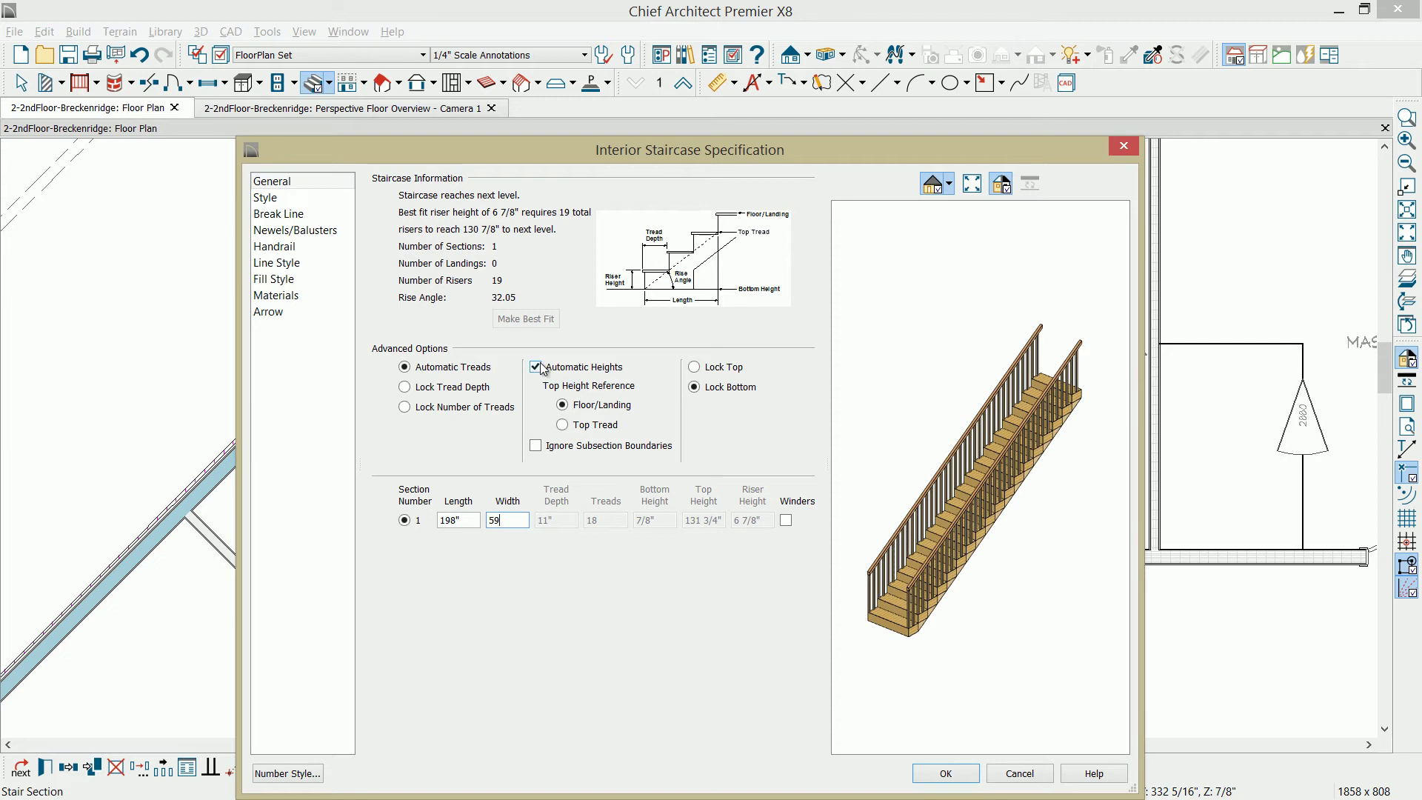
key(Return)
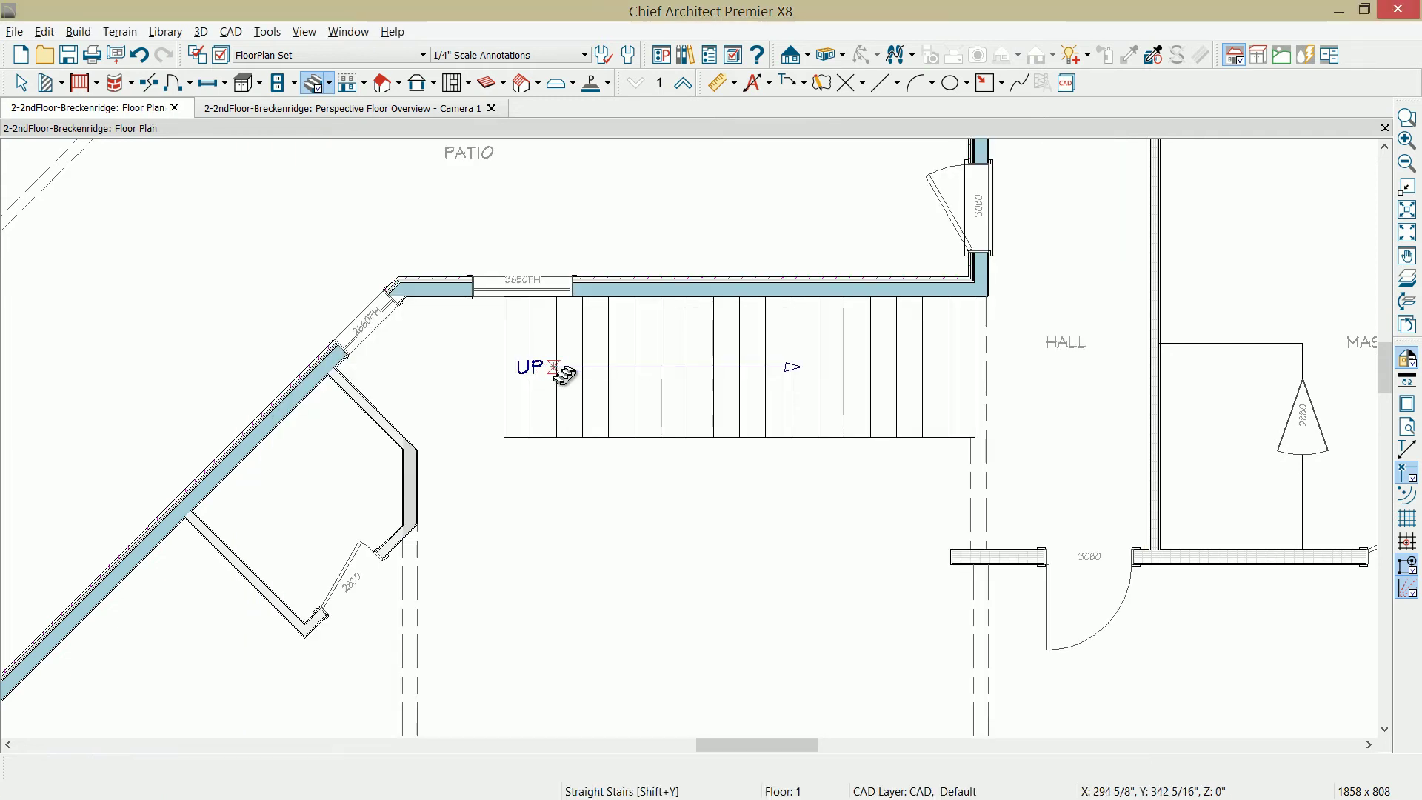
Step: In the 3D floor overview, turn off Railing On Left for the staircase and apply
click(396, 107)
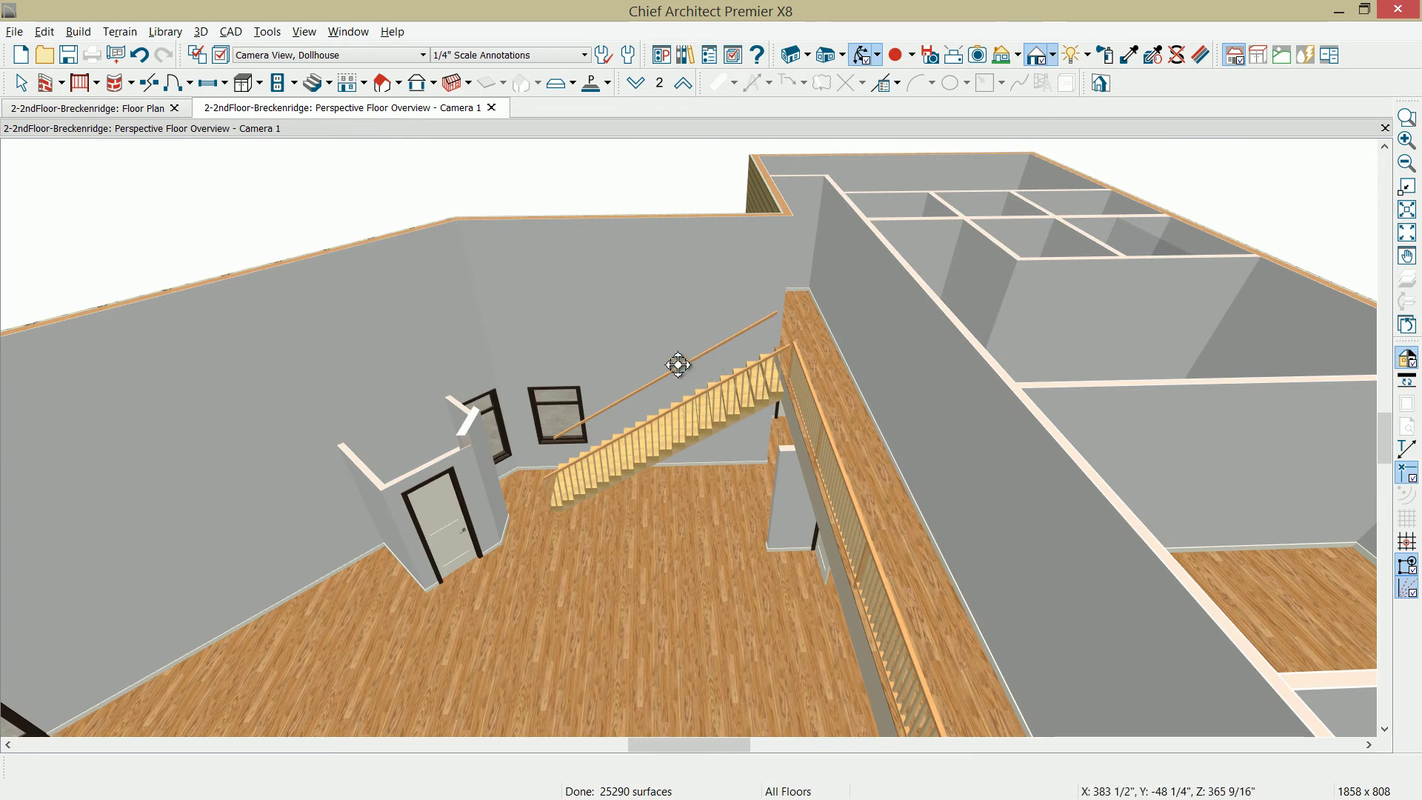
click(655, 426)
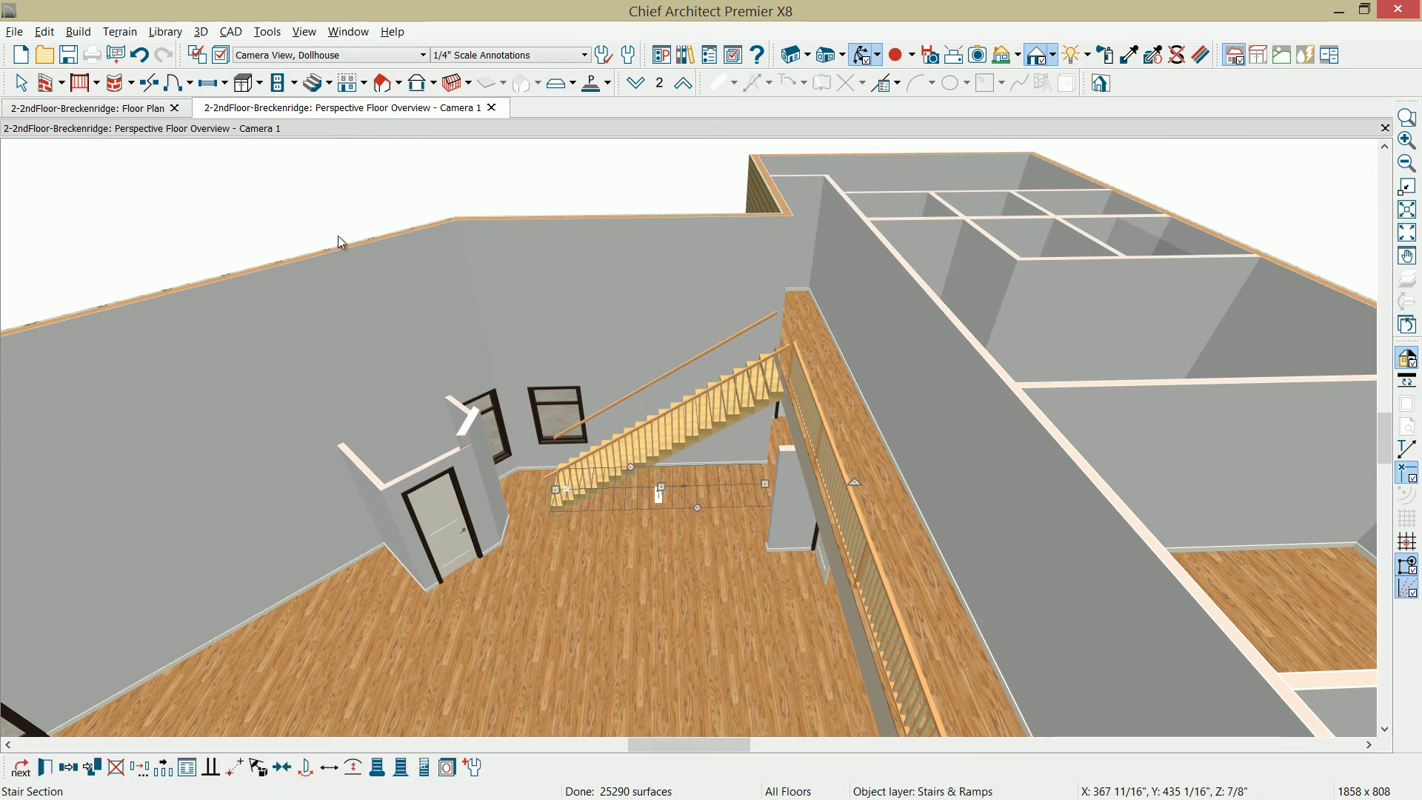
key(ctrl+e)
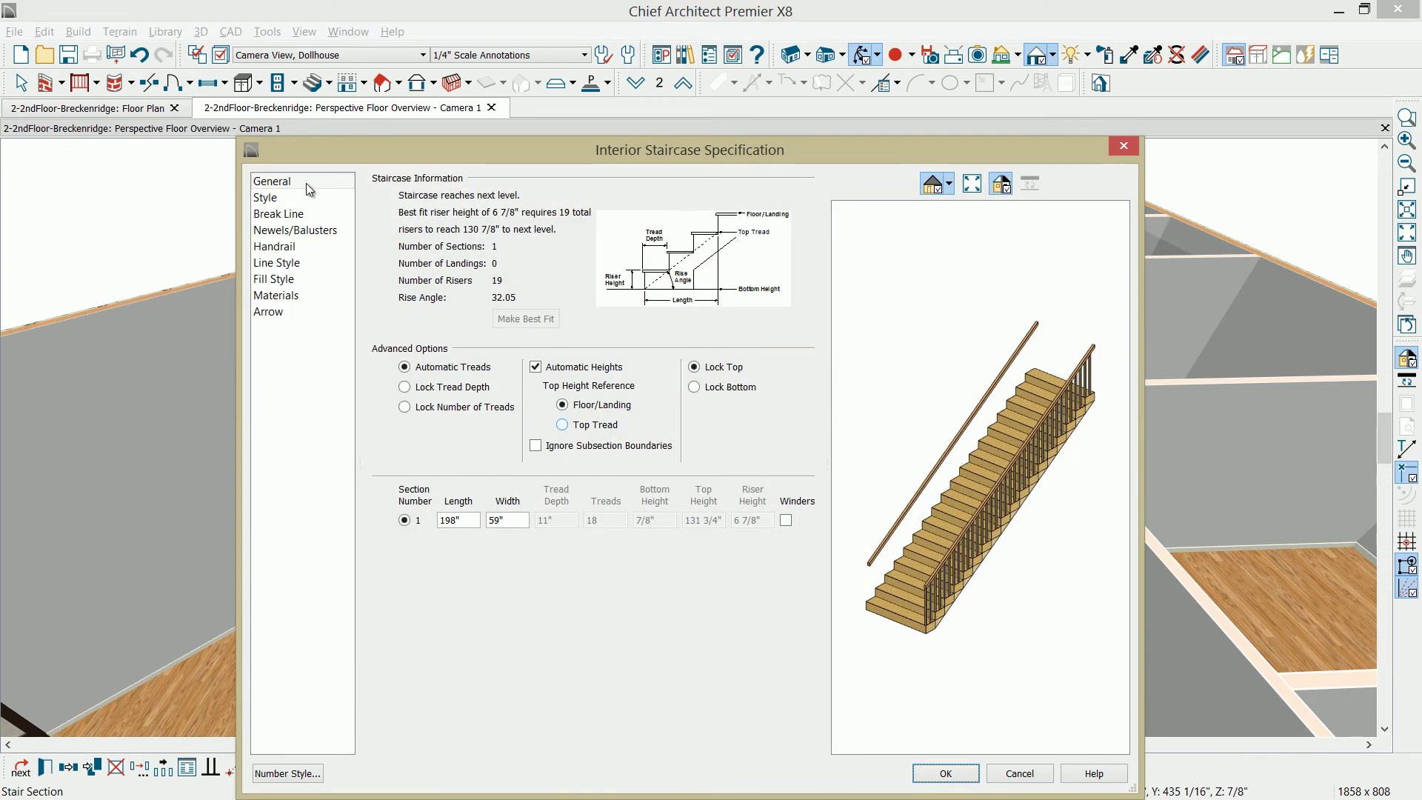
click(328, 231)
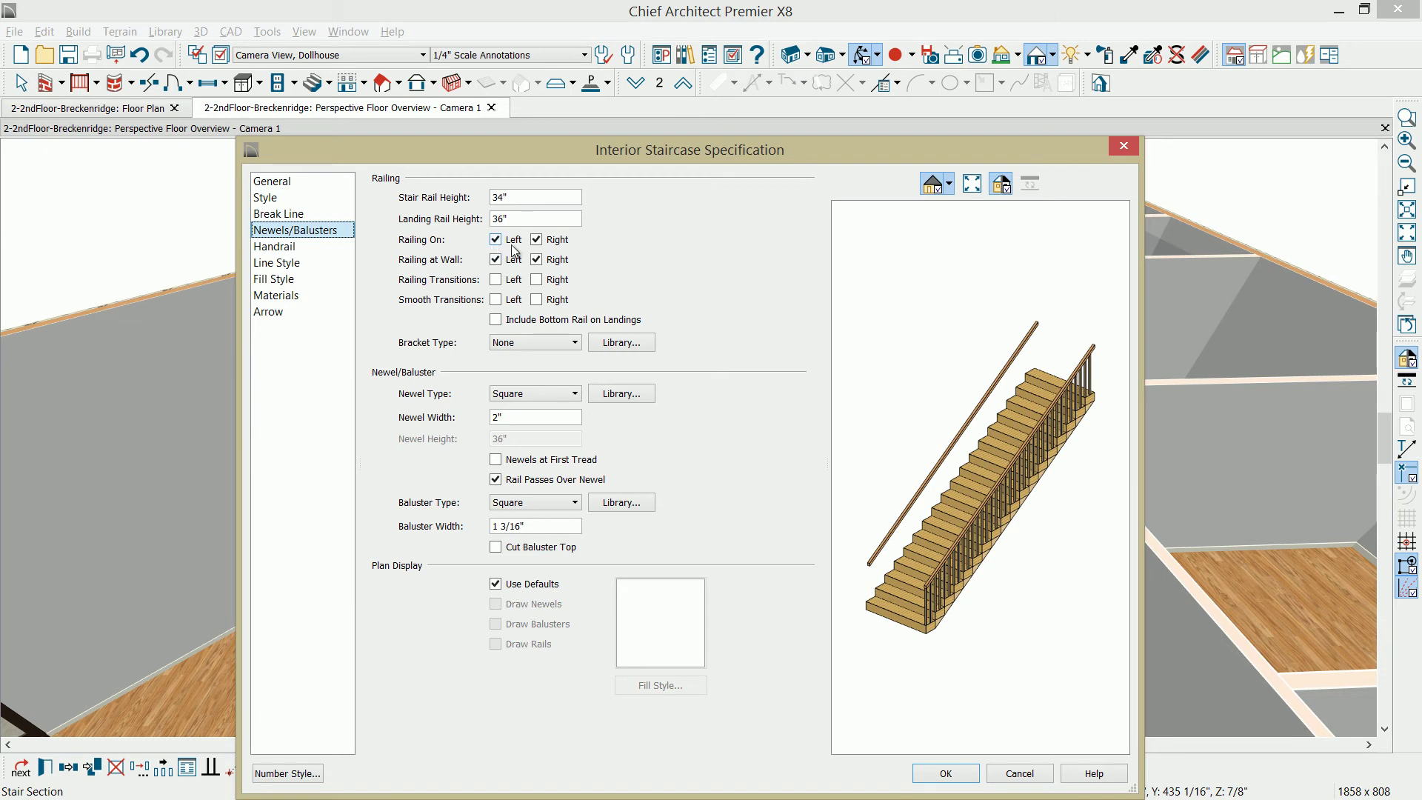
click(495, 242)
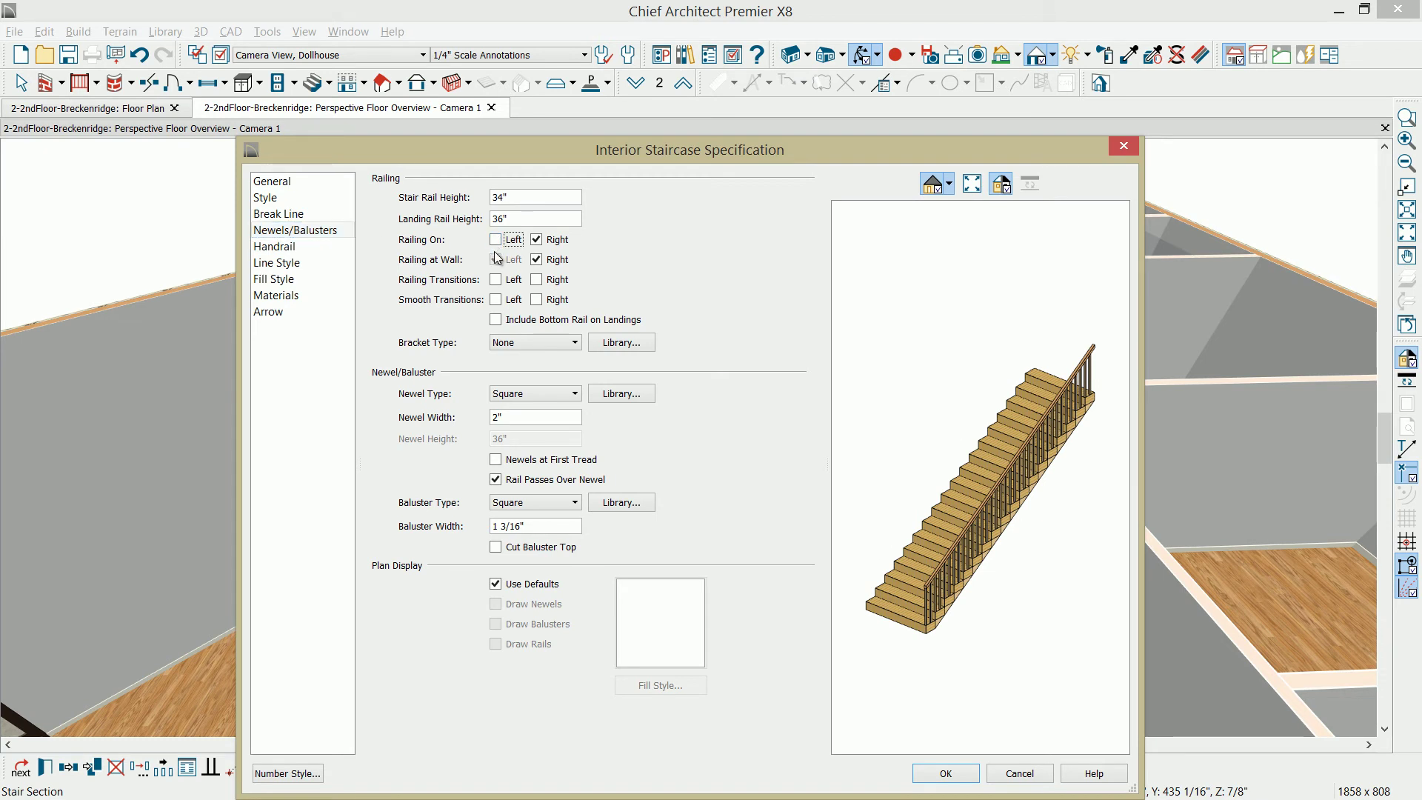
drag(1009, 454, 1038, 439)
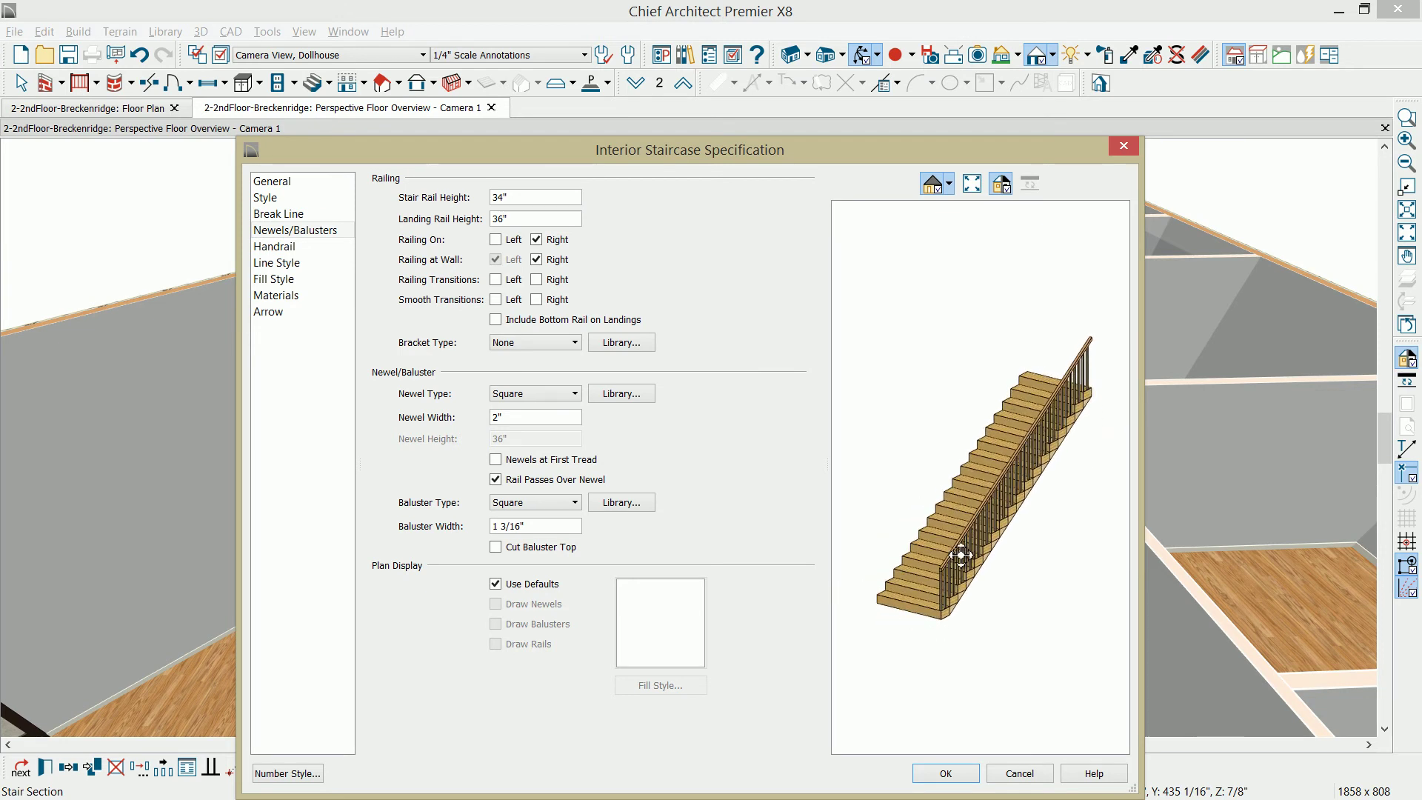
click(946, 773)
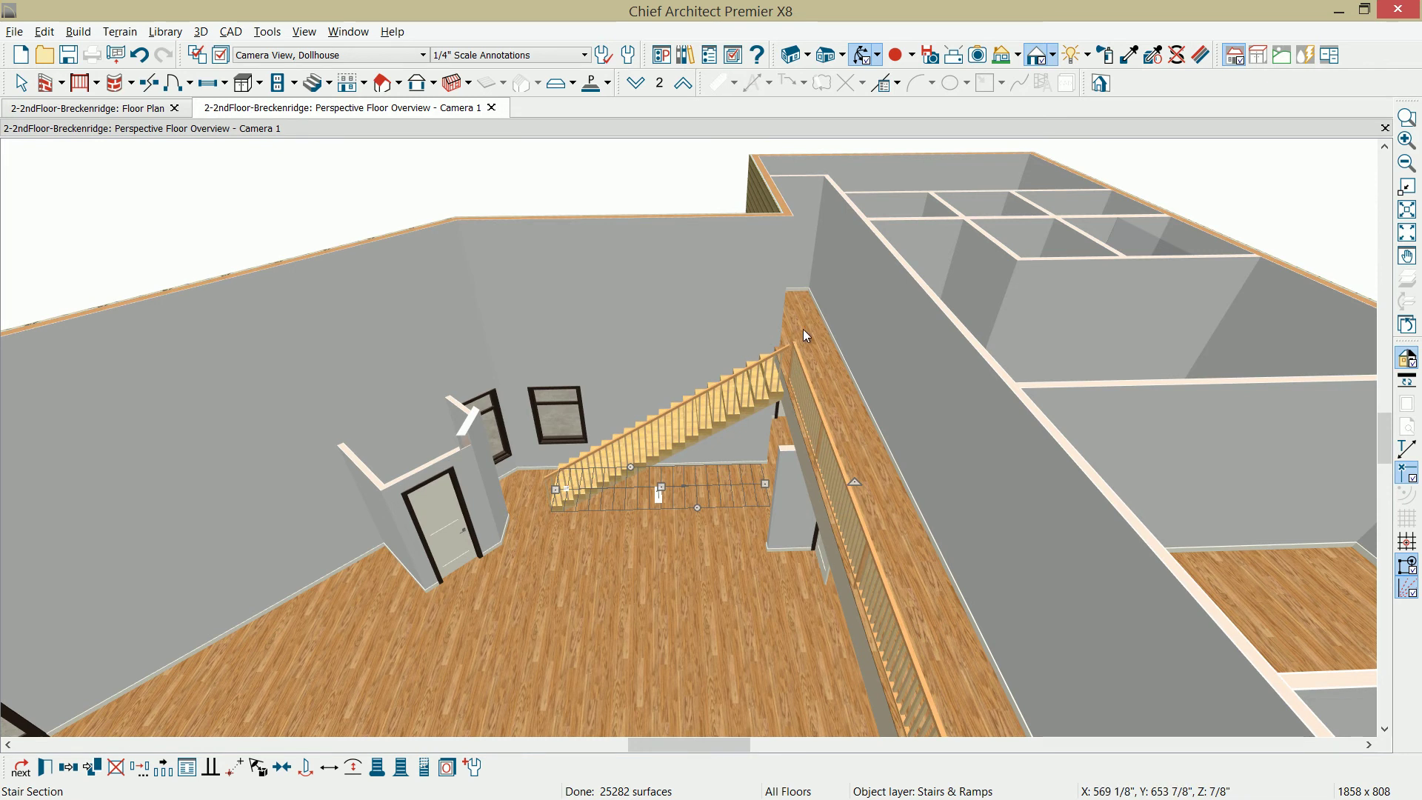
Step: Add a break line to the staircase at 125" distance from start
key(ctrl+Tab)
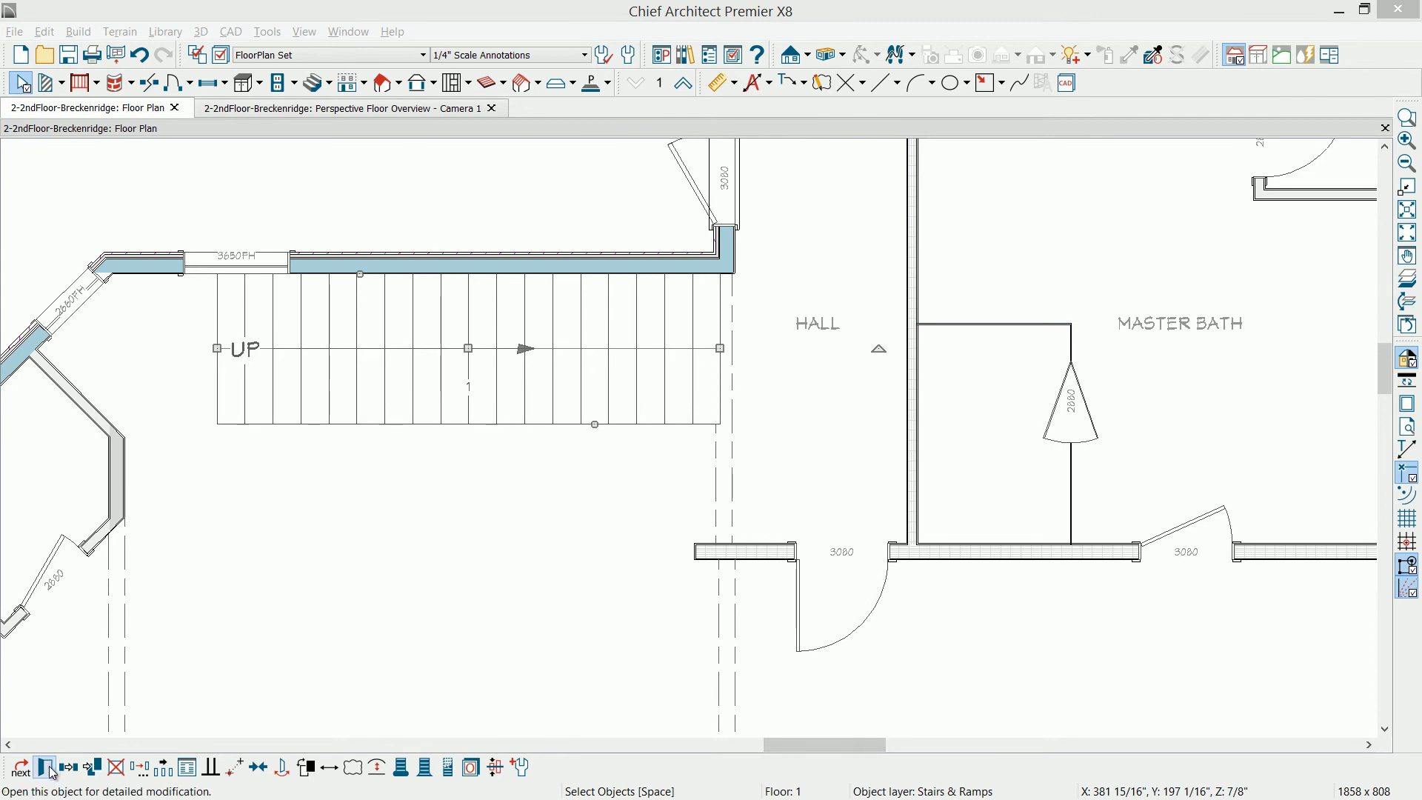
click(49, 770)
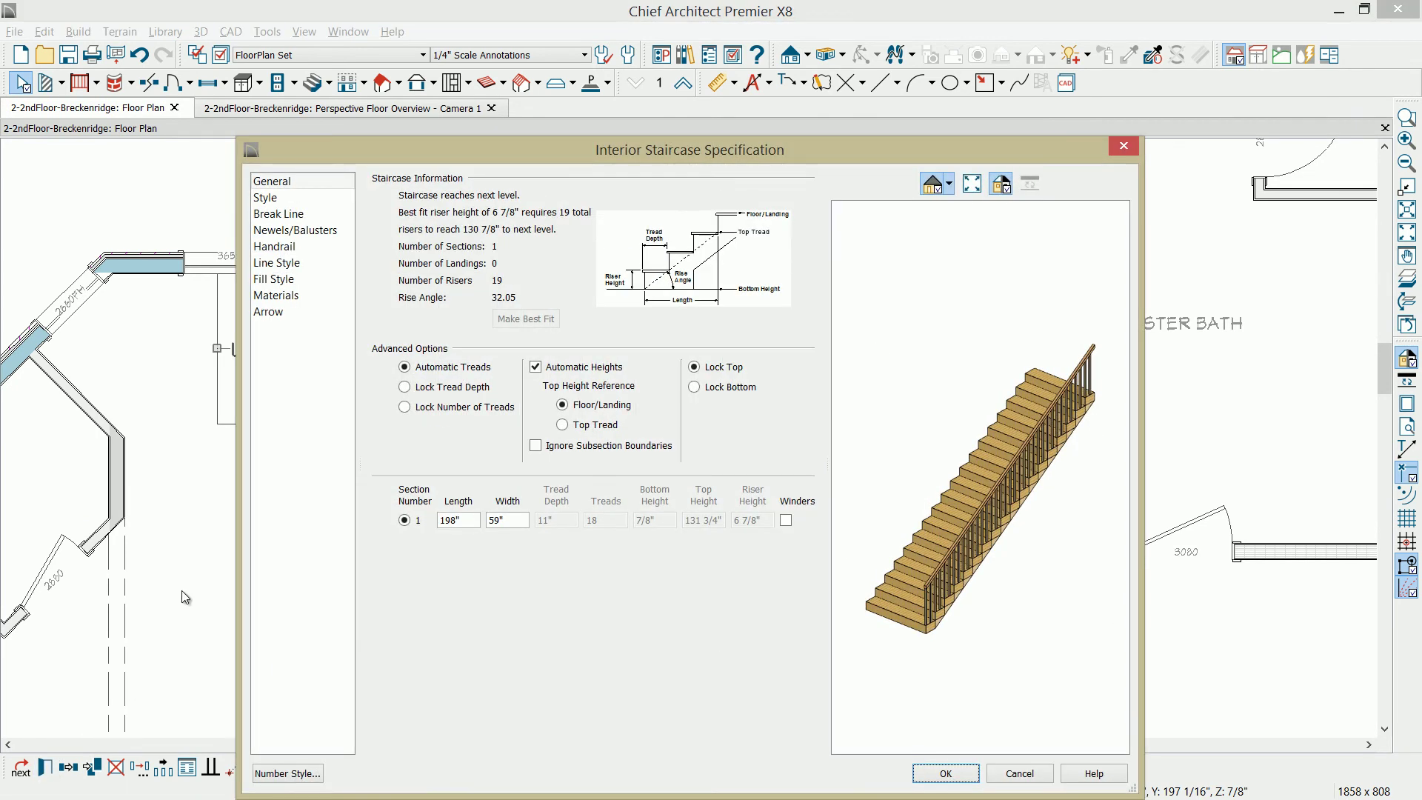
click(284, 215)
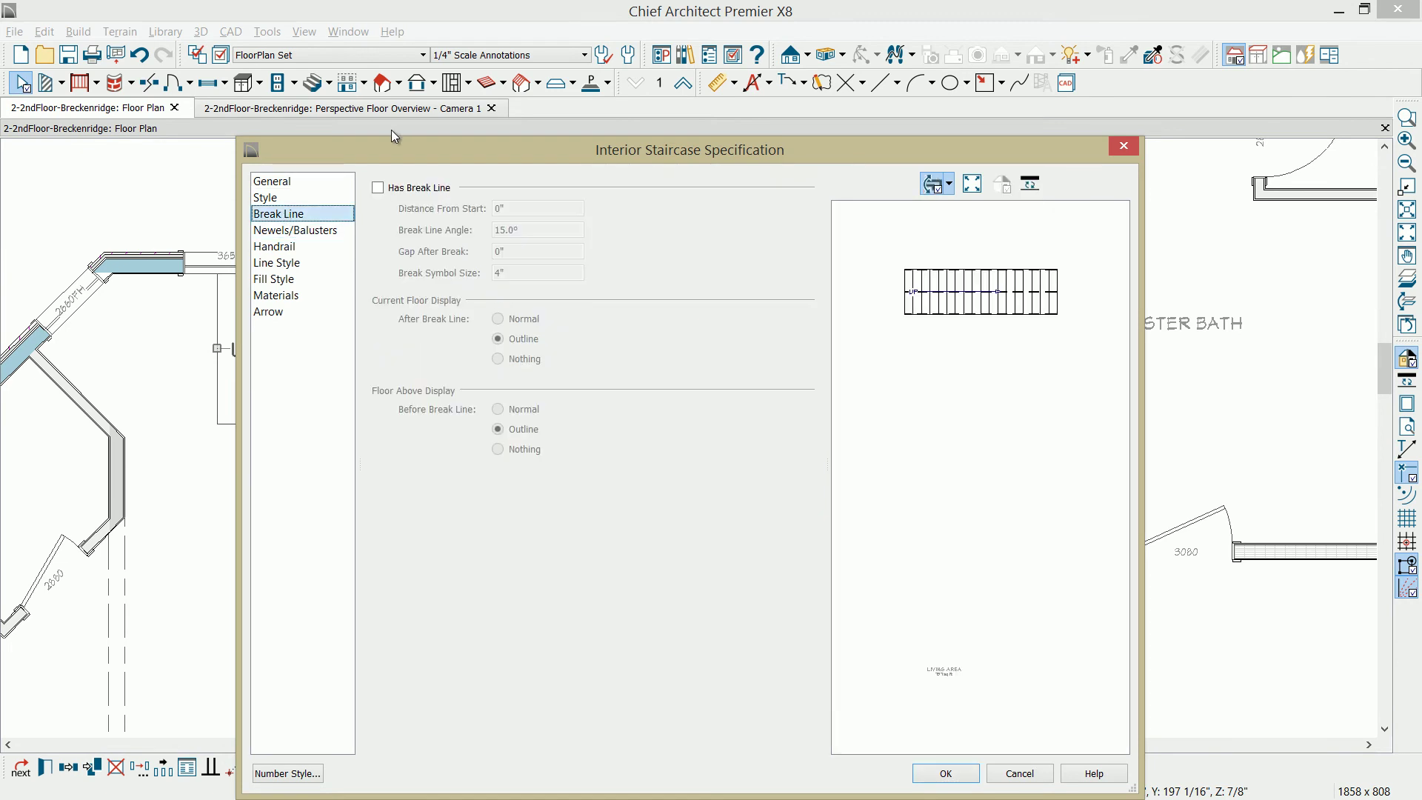
click(378, 188)
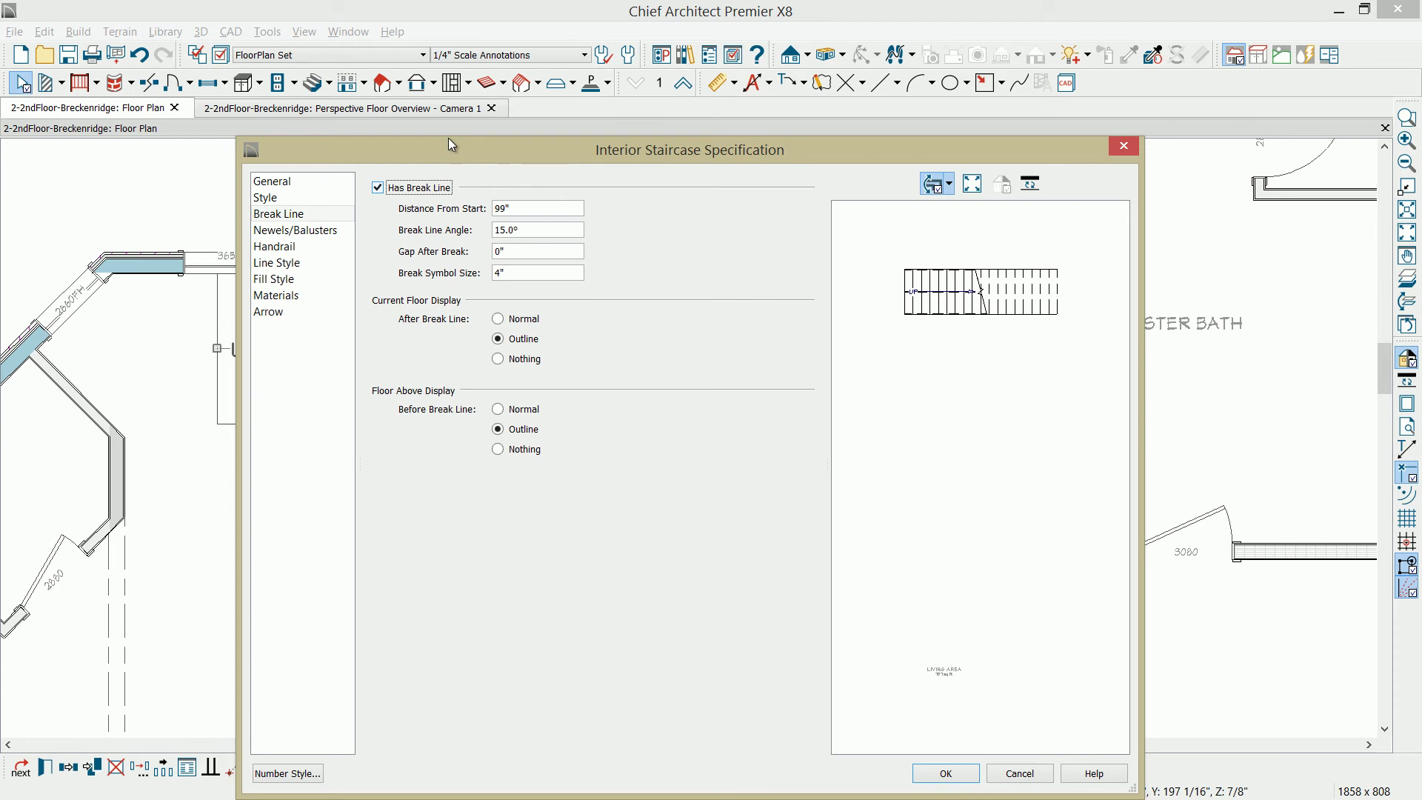
click(469, 208)
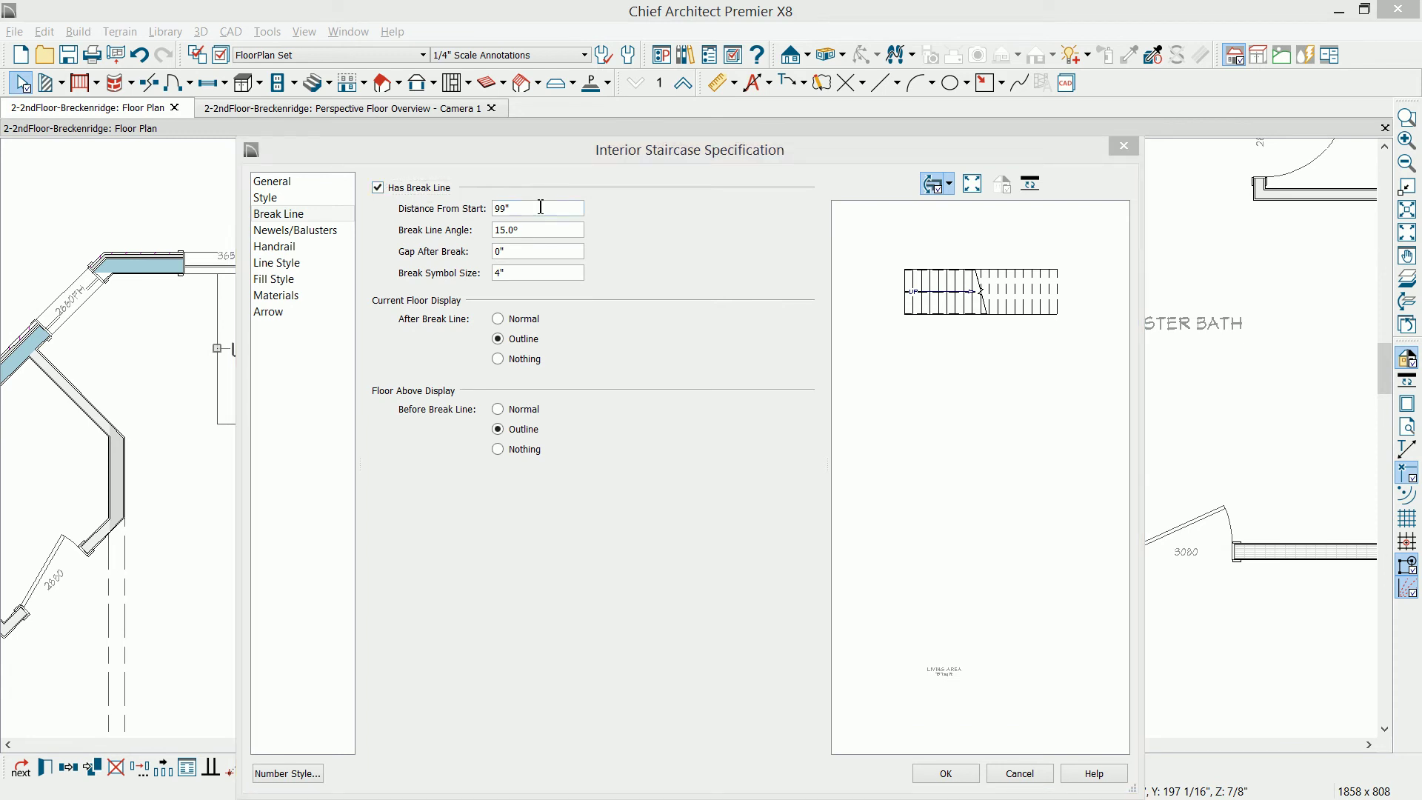
drag(539, 208, 439, 217)
text(125)
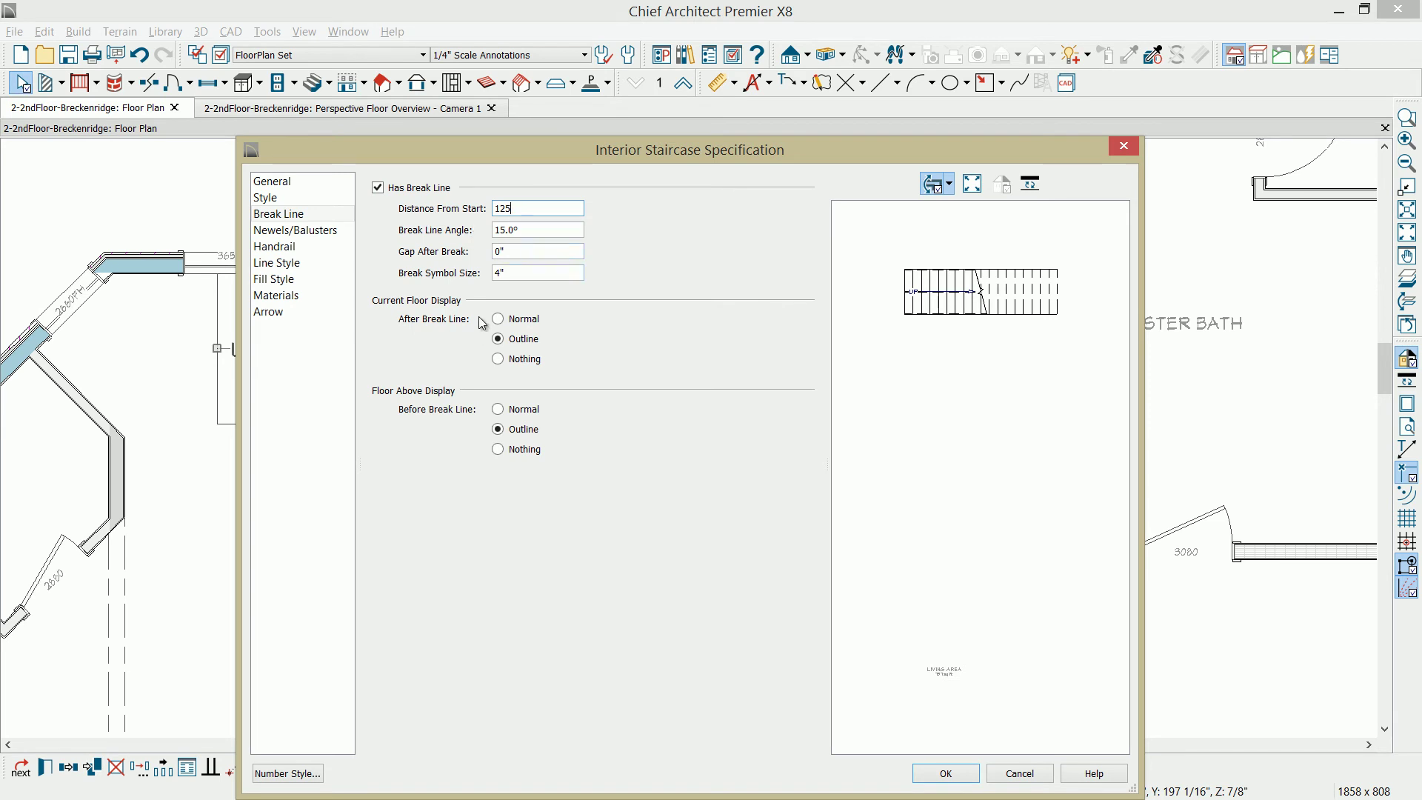
Step: Set both After Break Line and Before Break Line (floor above) to Nothing
click(499, 360)
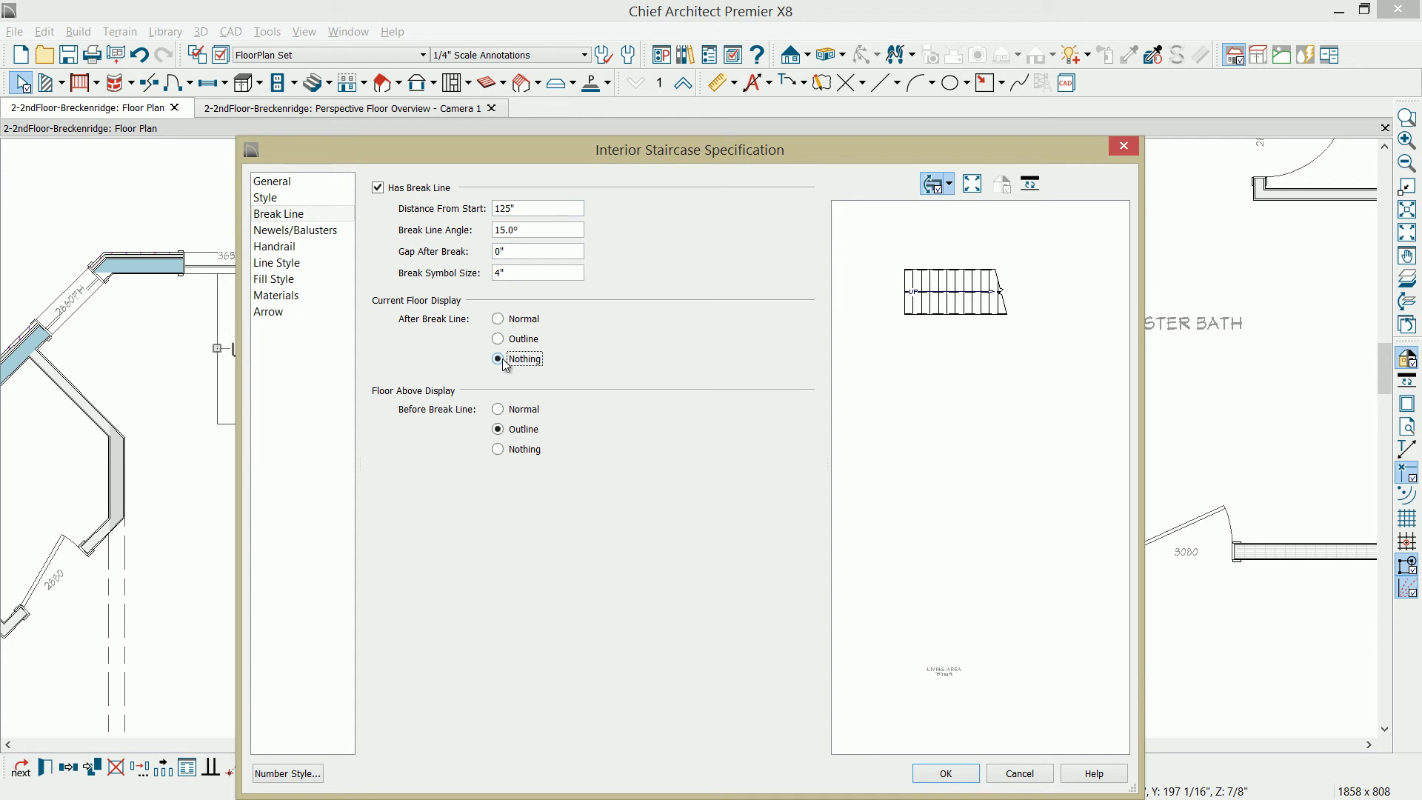
click(502, 340)
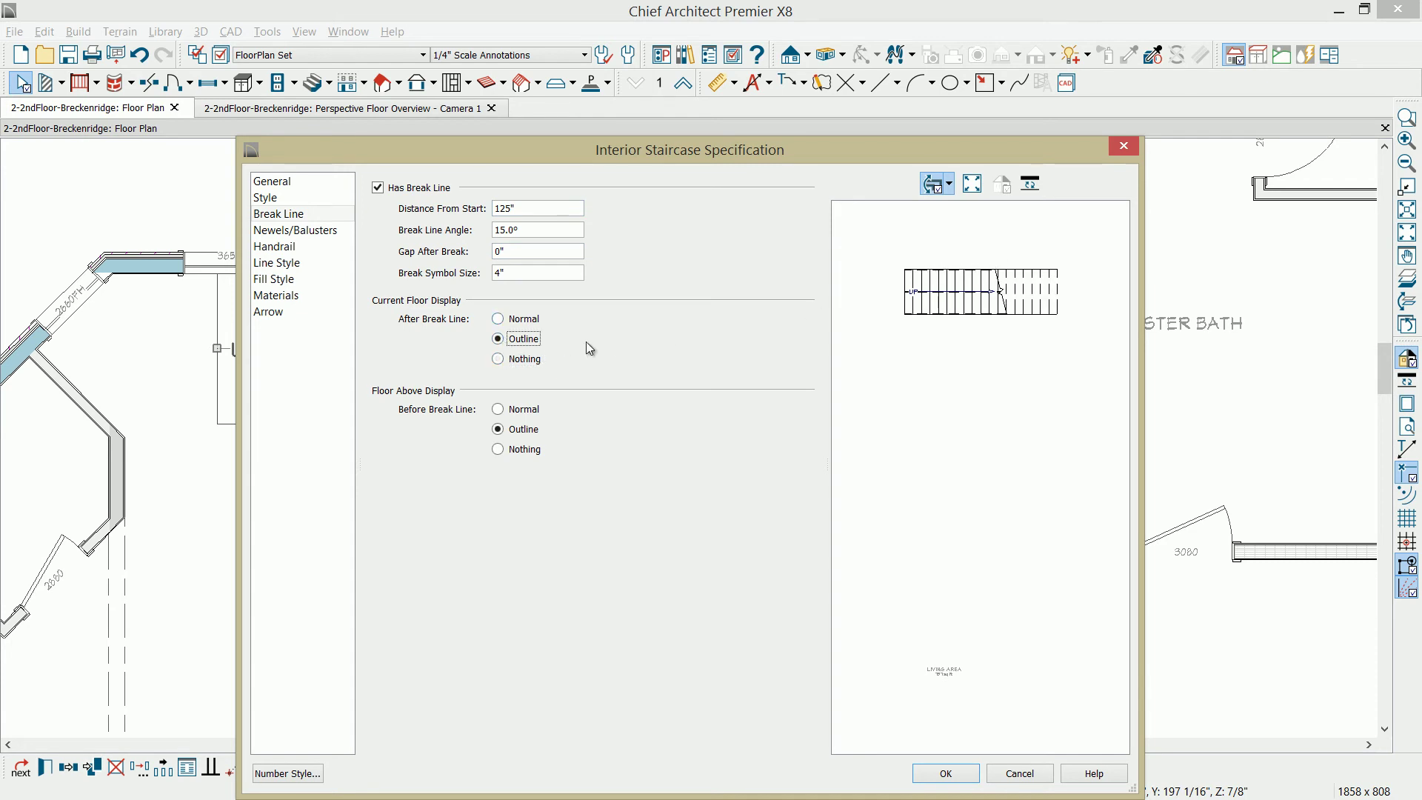
click(513, 320)
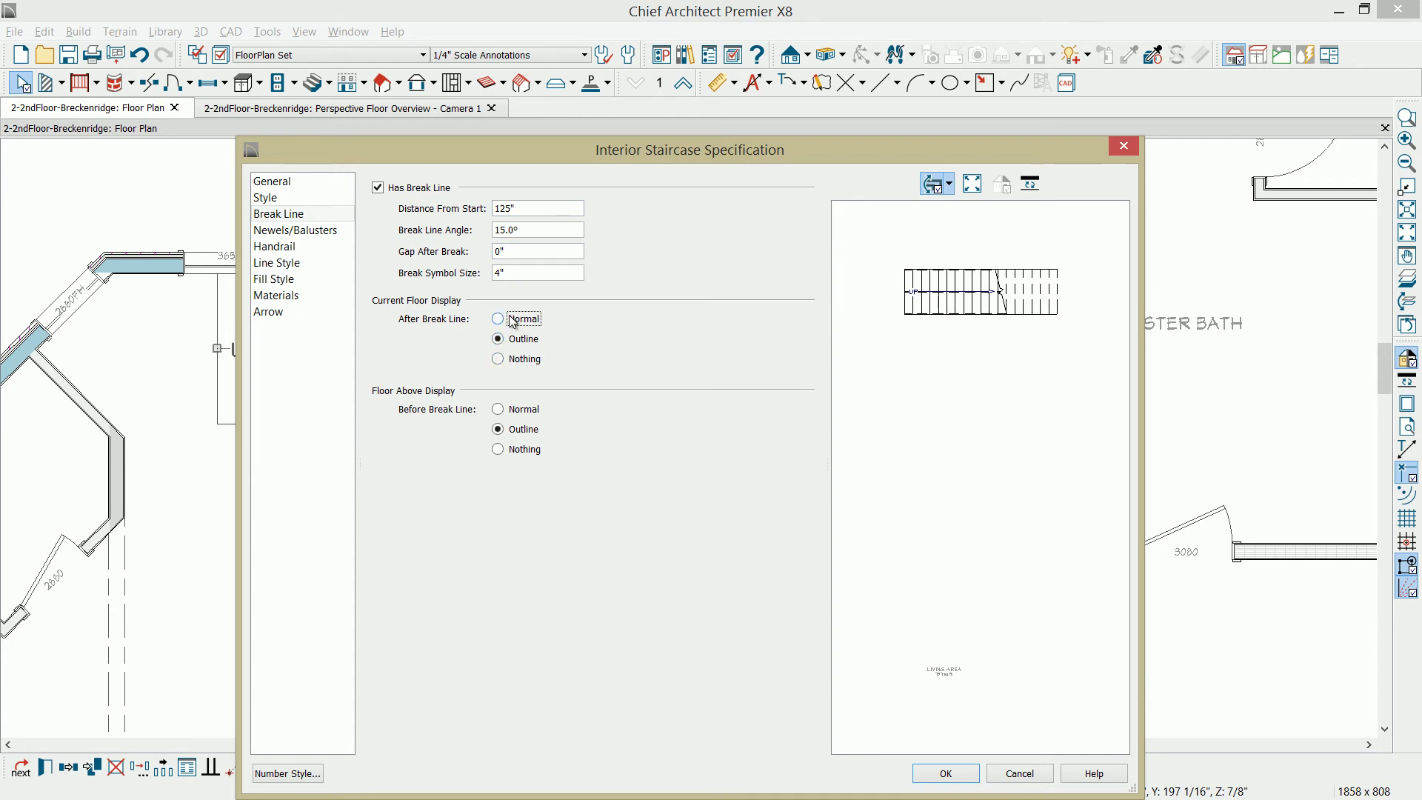
click(499, 360)
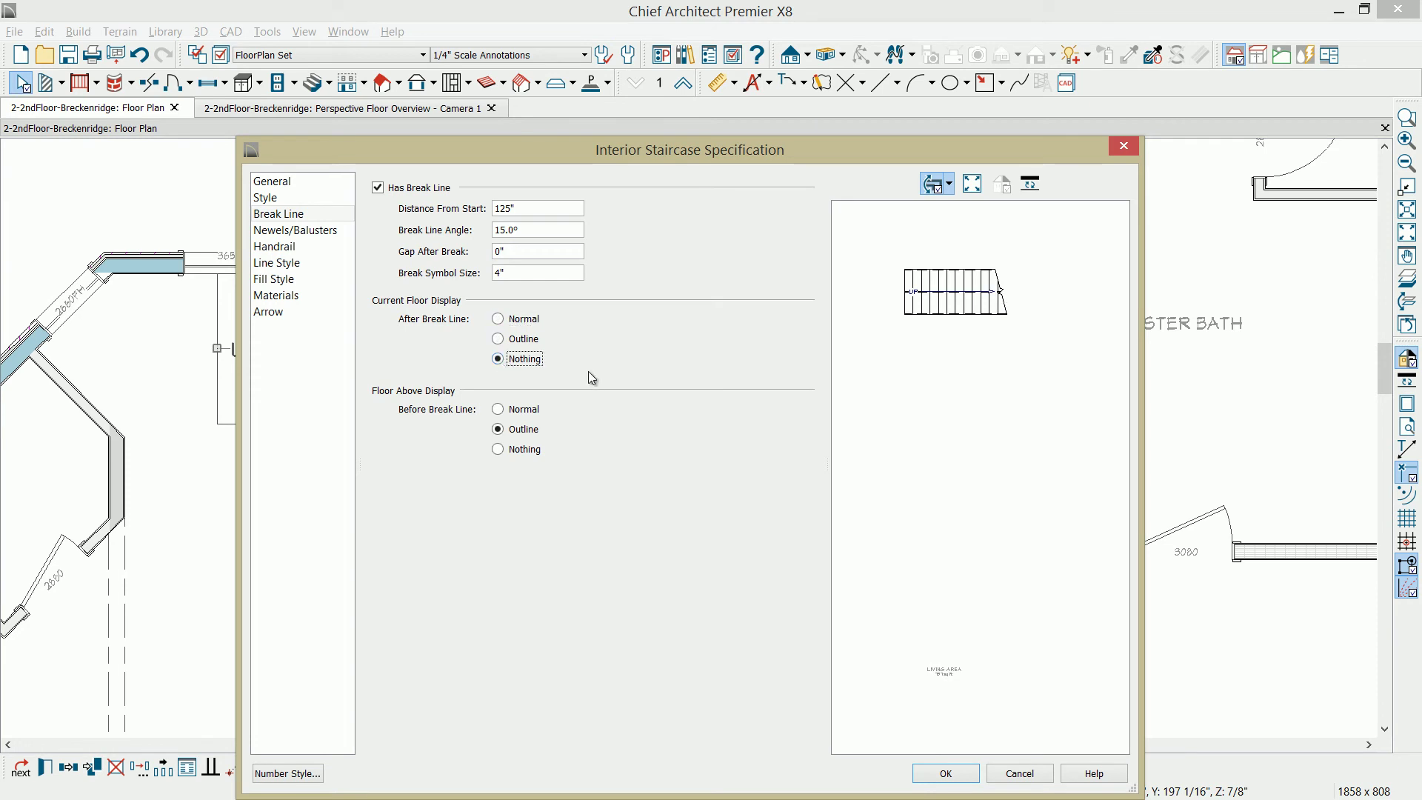
click(504, 454)
click(513, 431)
click(516, 411)
click(516, 449)
click(307, 216)
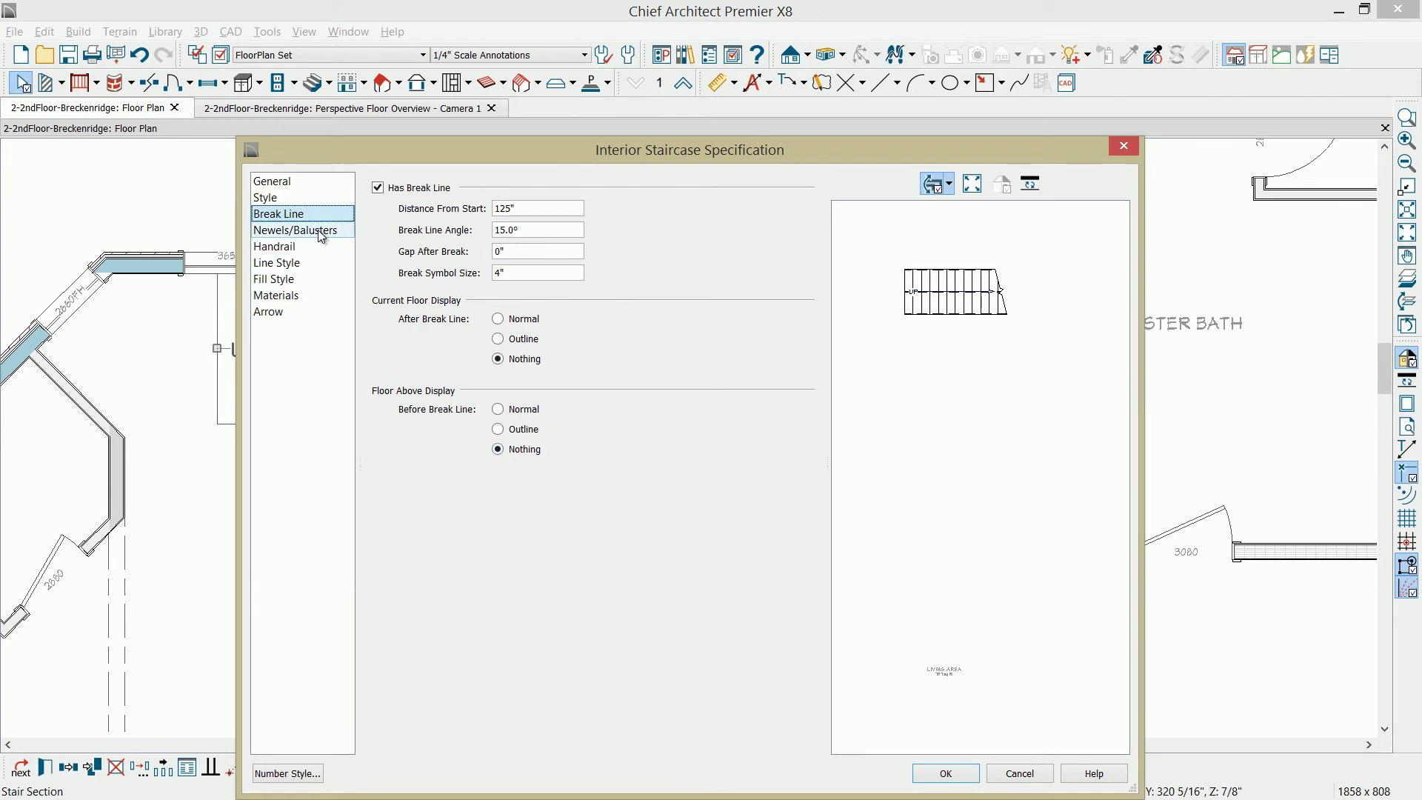
Step: Turn off Use Defaults and enable Draw Balusters and Draw Rails for the staircase plan display
click(322, 234)
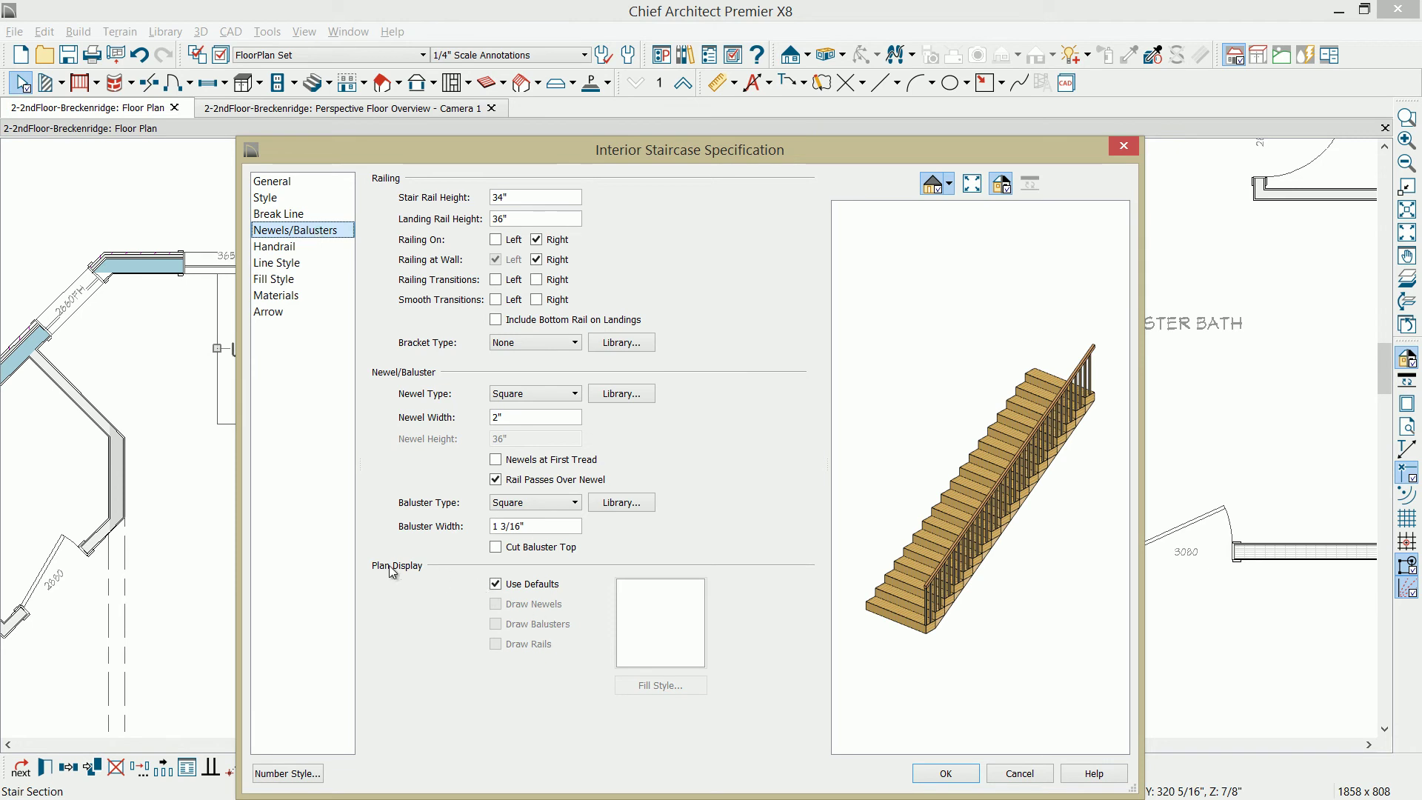
click(496, 587)
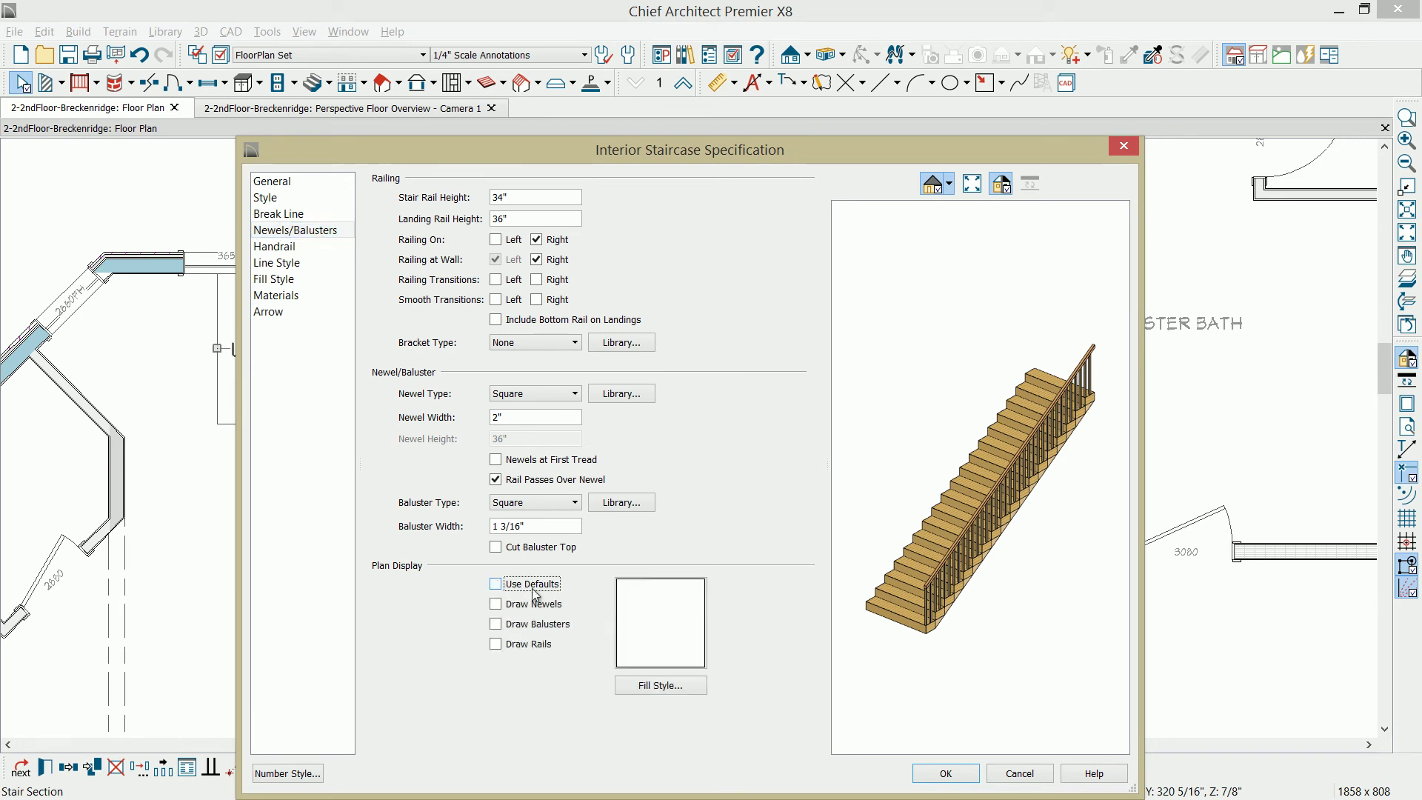
click(497, 624)
click(503, 648)
click(951, 773)
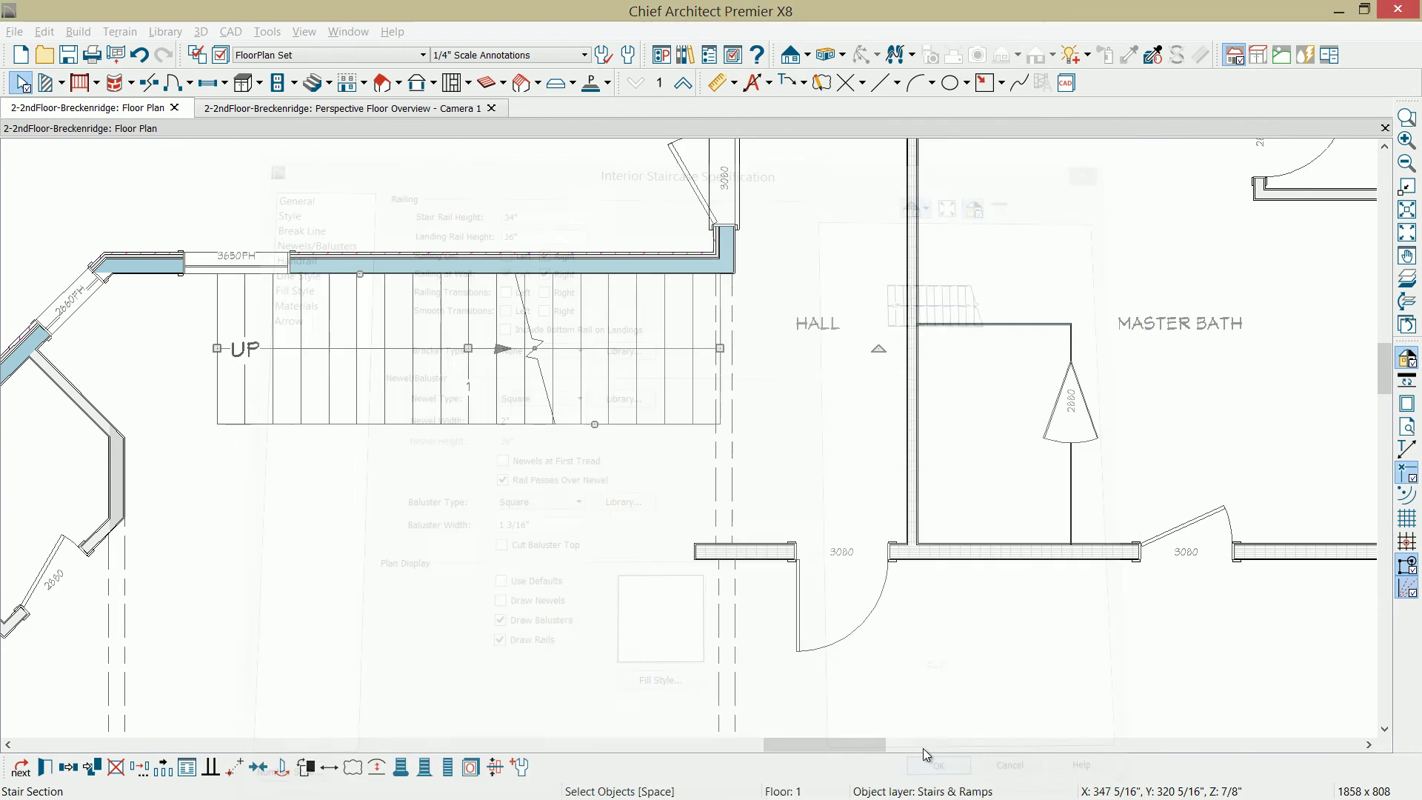
Step: Select the staircase again on the floor plan
click(454, 473)
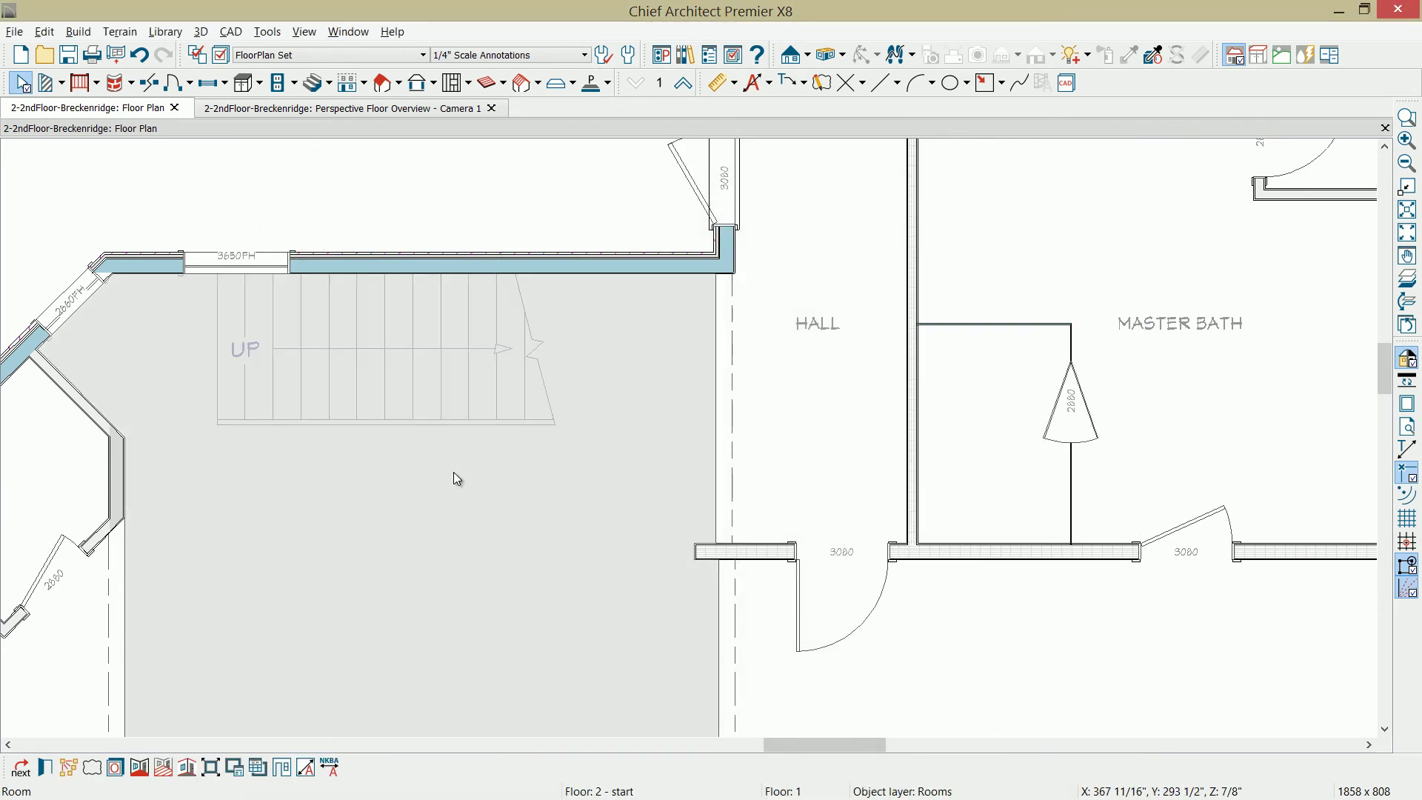
scroll(426, 459, up, 2)
key(Escape)
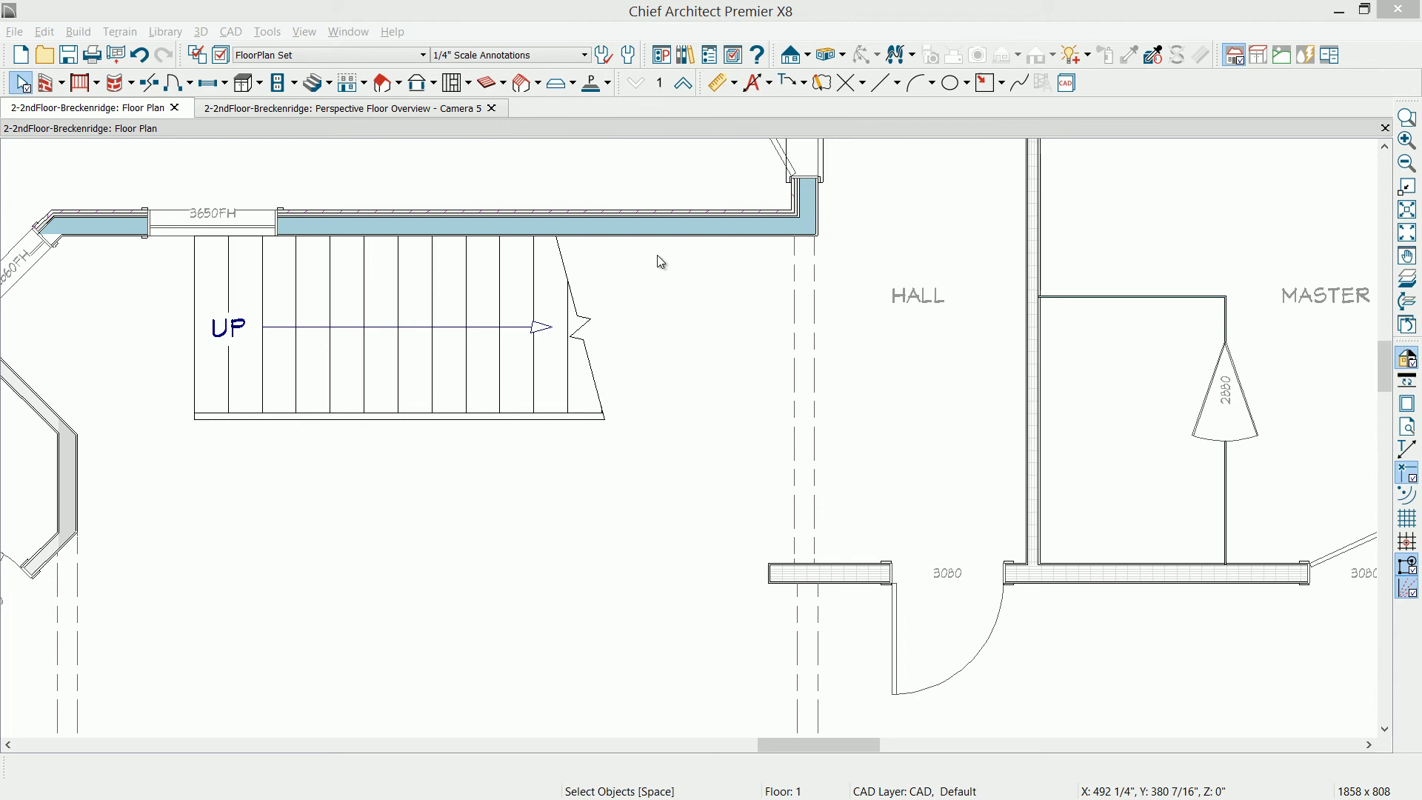
click(471, 357)
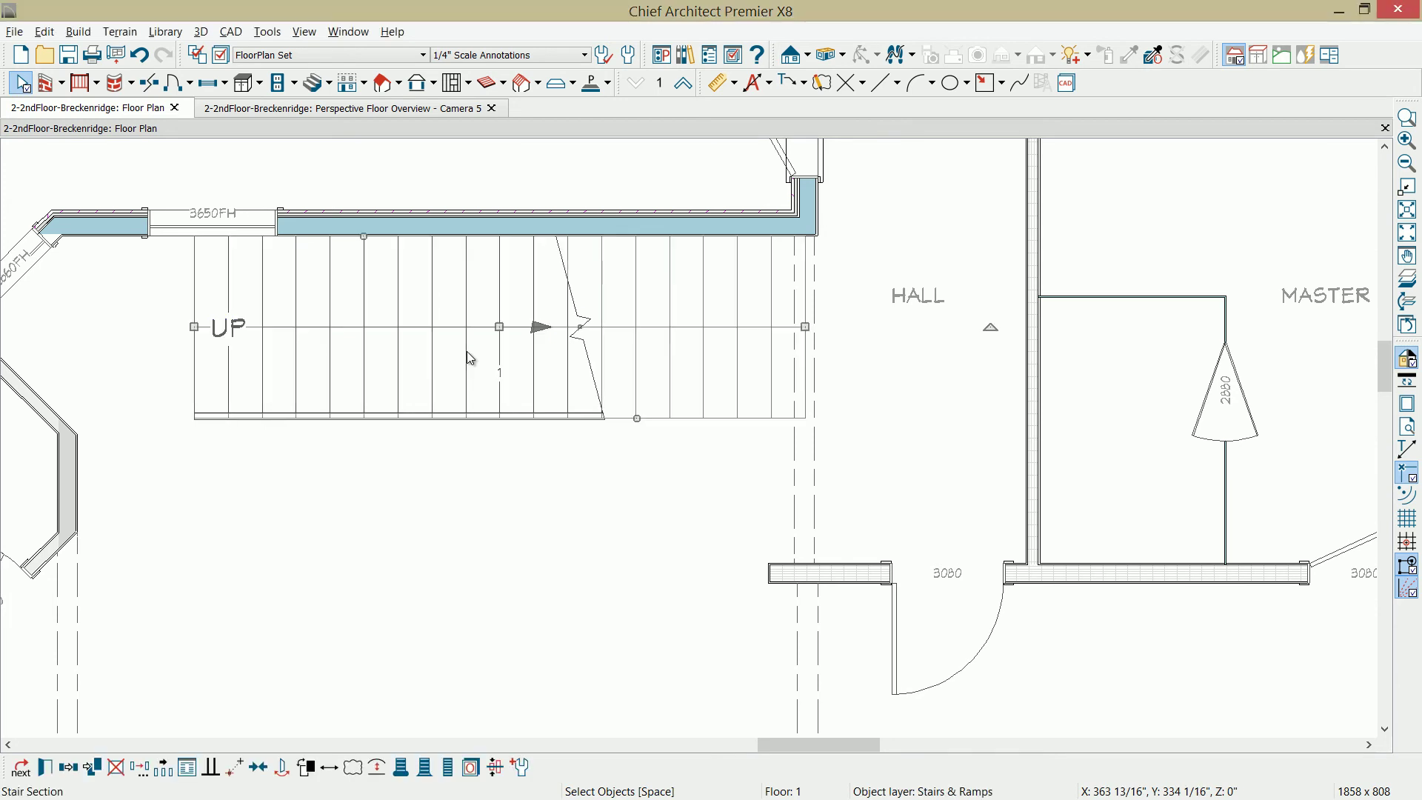
Step: Set the staircase rails' plan fill style Type to None and apply the settings
double_click(470, 359)
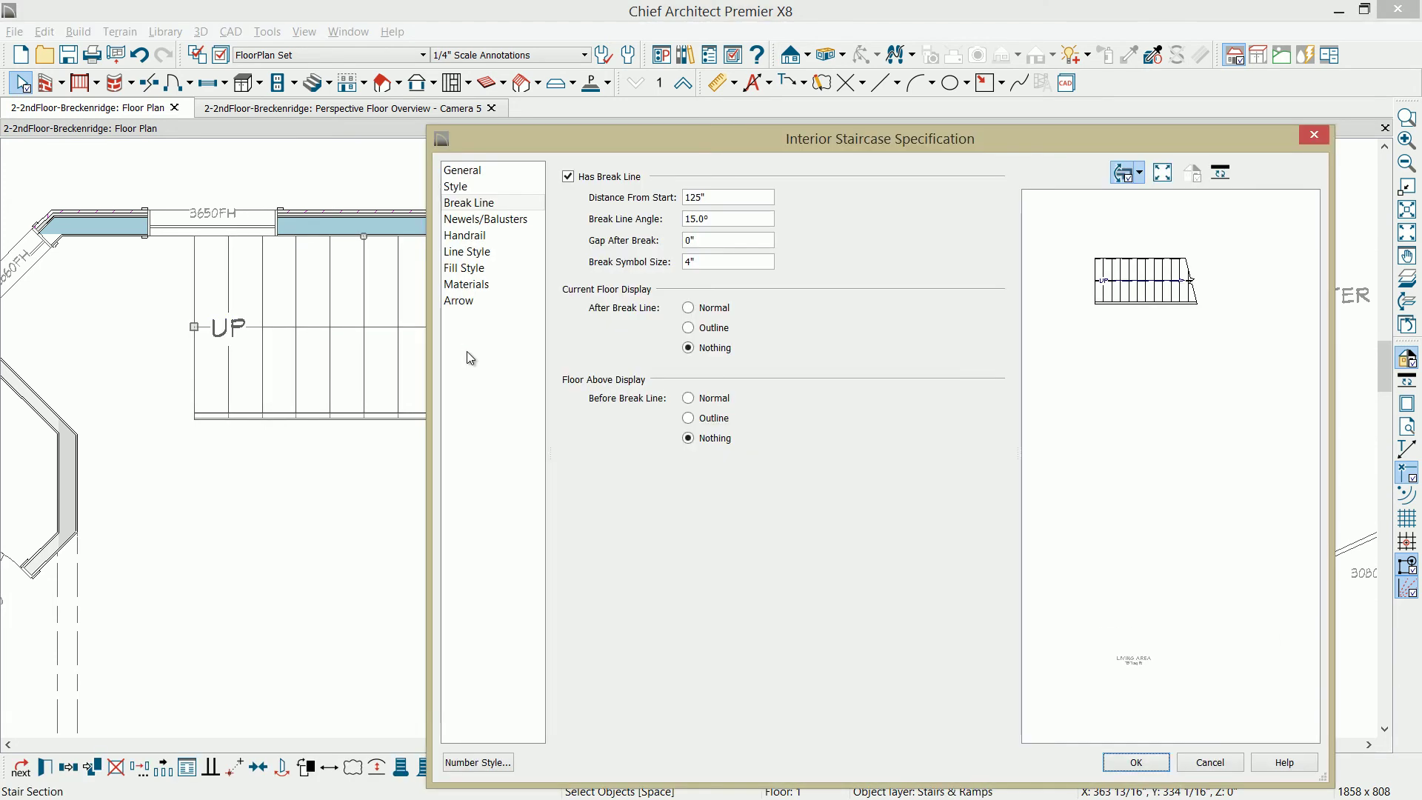
click(485, 220)
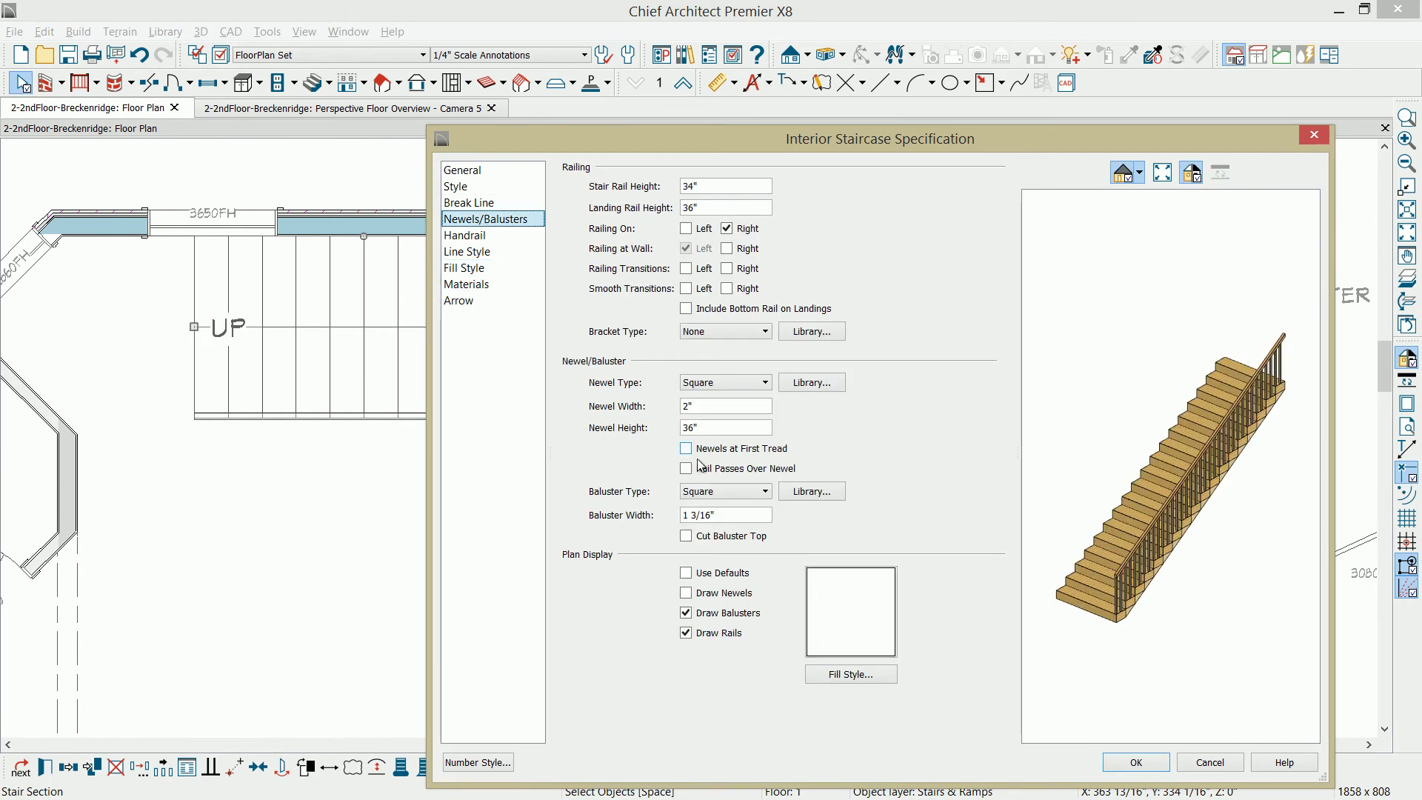
click(735, 635)
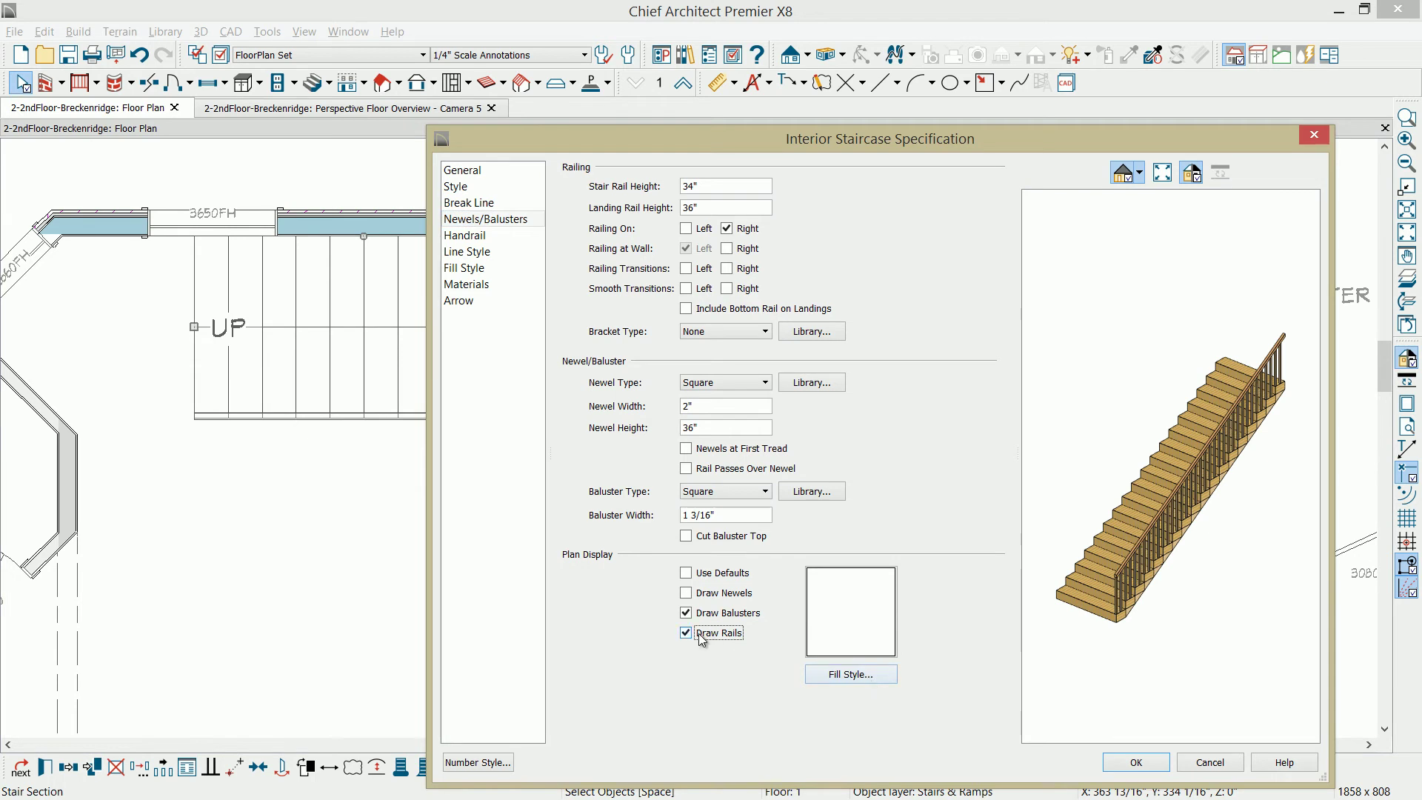
click(863, 677)
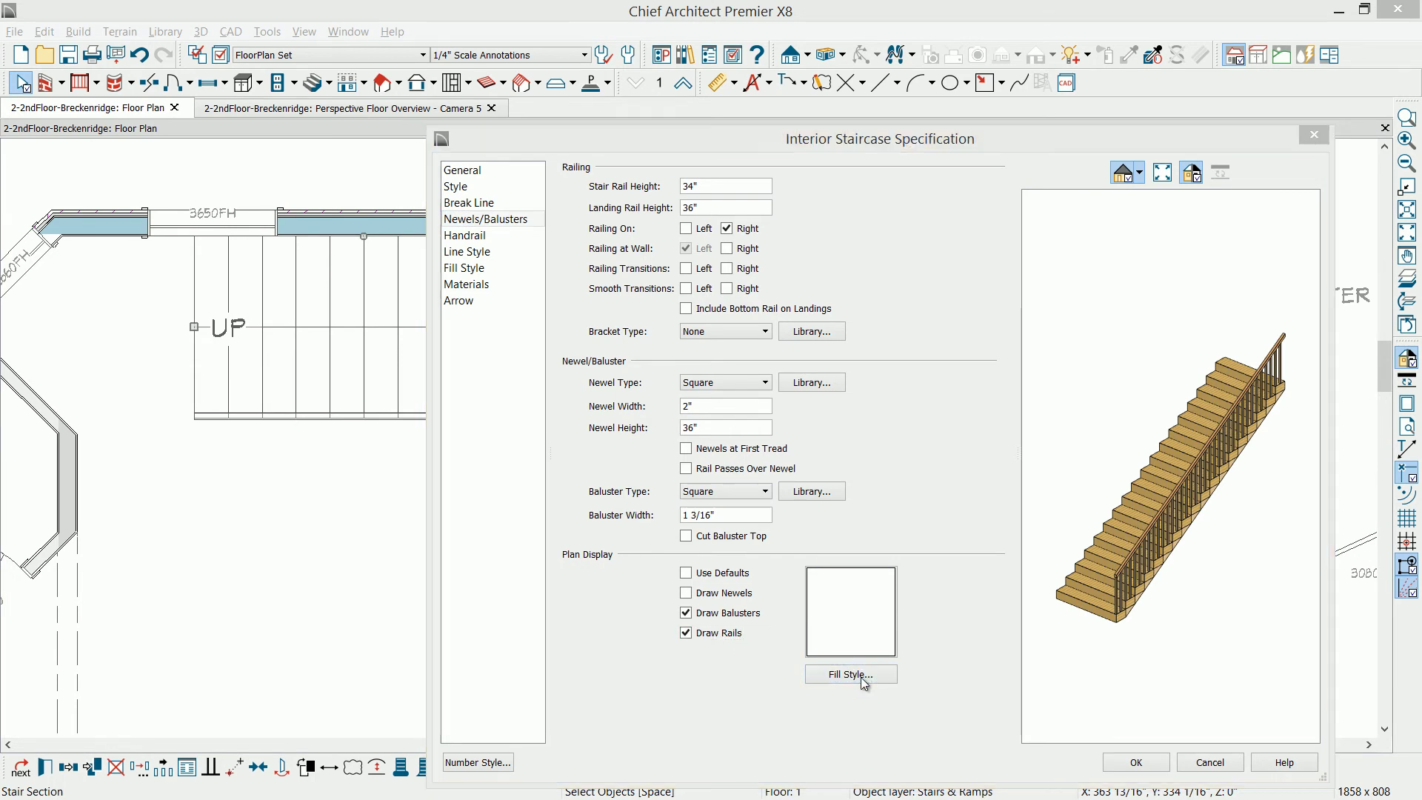
click(802, 237)
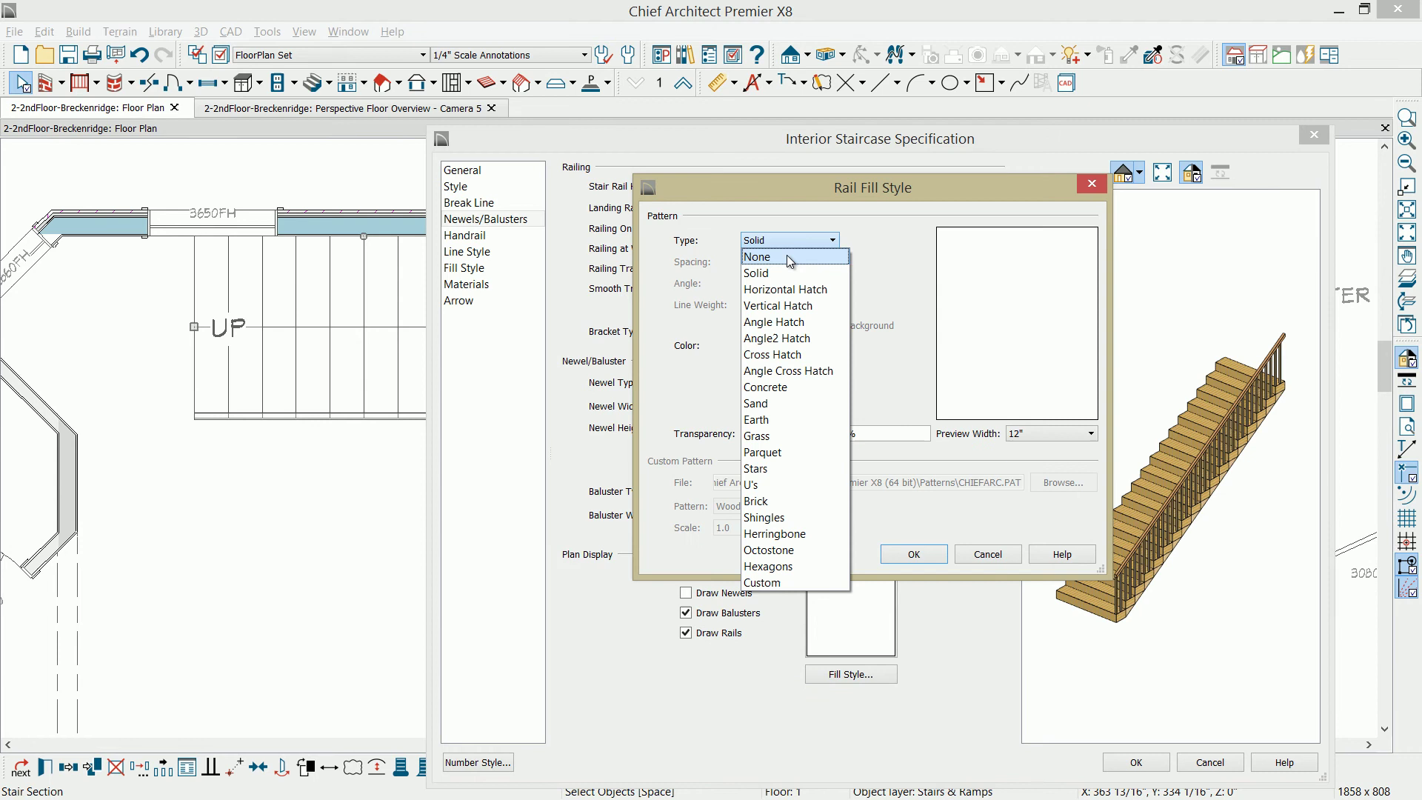
click(787, 254)
click(915, 555)
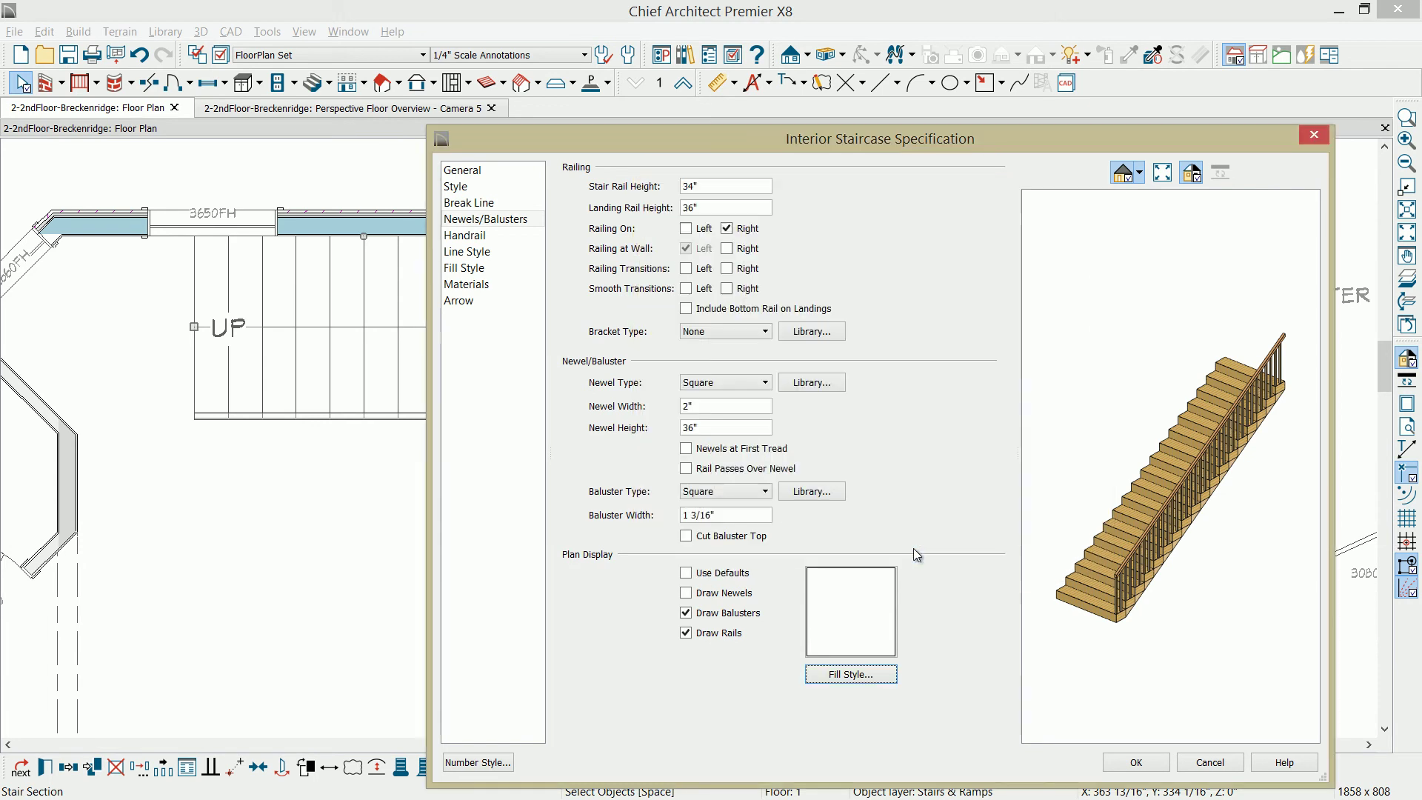
click(1144, 766)
click(670, 634)
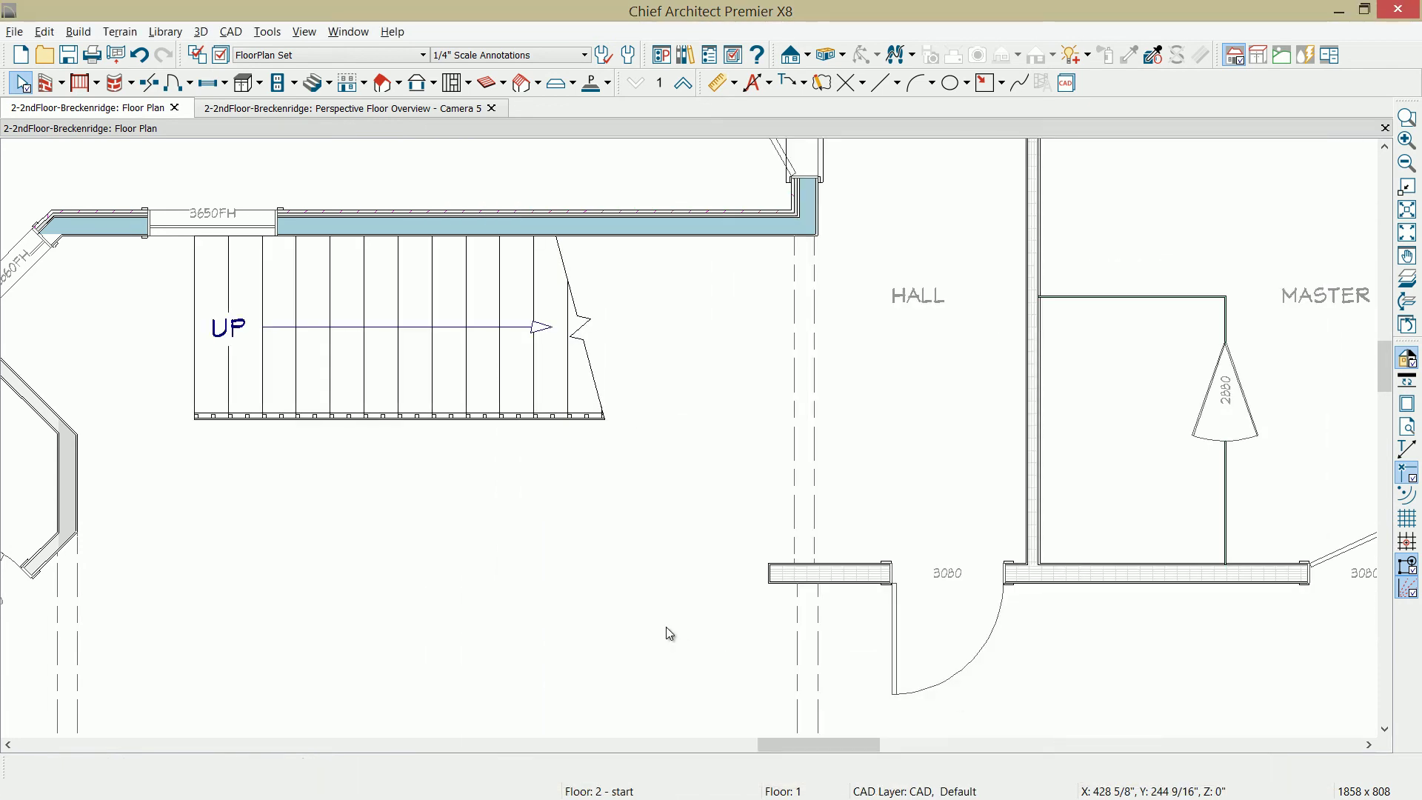
Step: In the 3D overview, sample the window frame's AF-170 - French Press material and paint the staircase
click(263, 110)
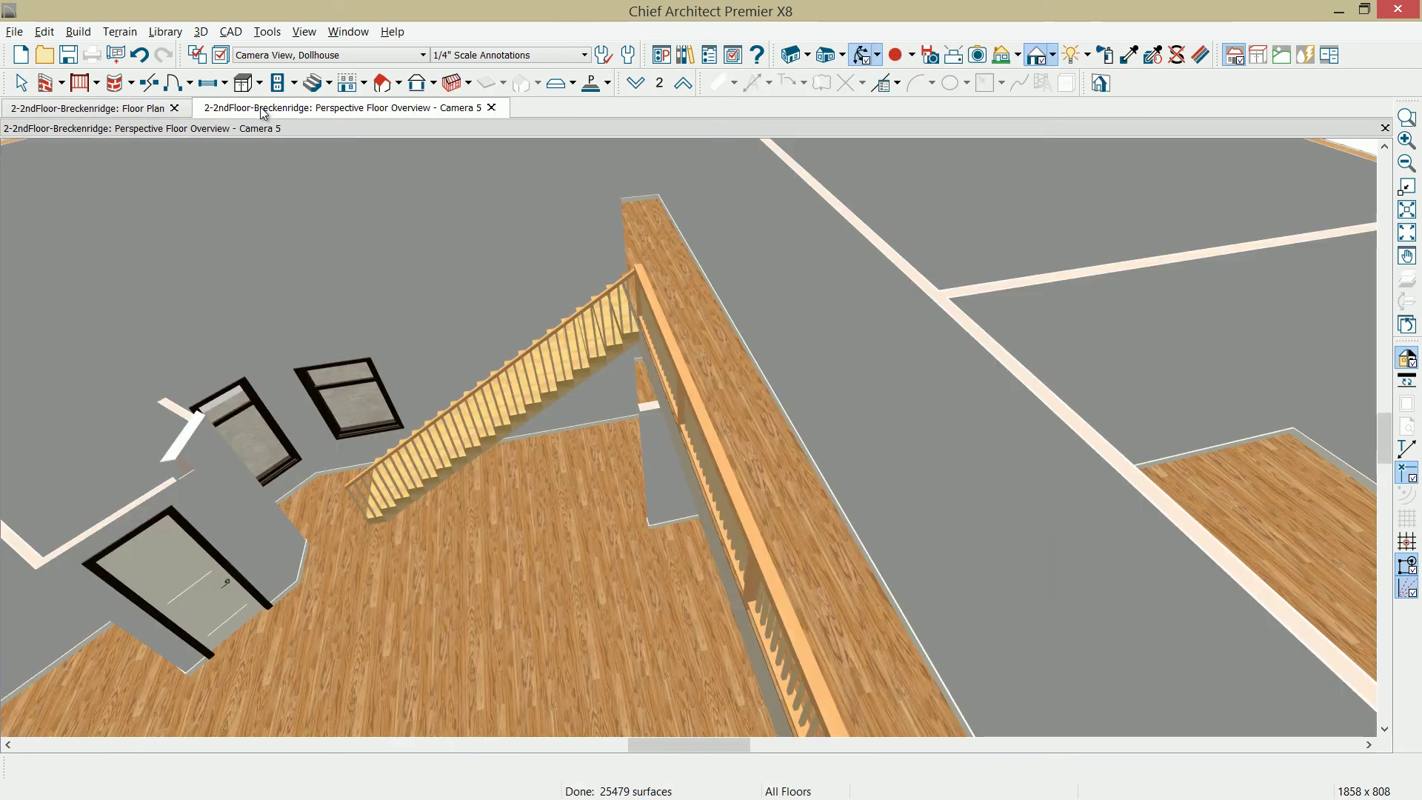
middle_drag(380, 267, 422, 354)
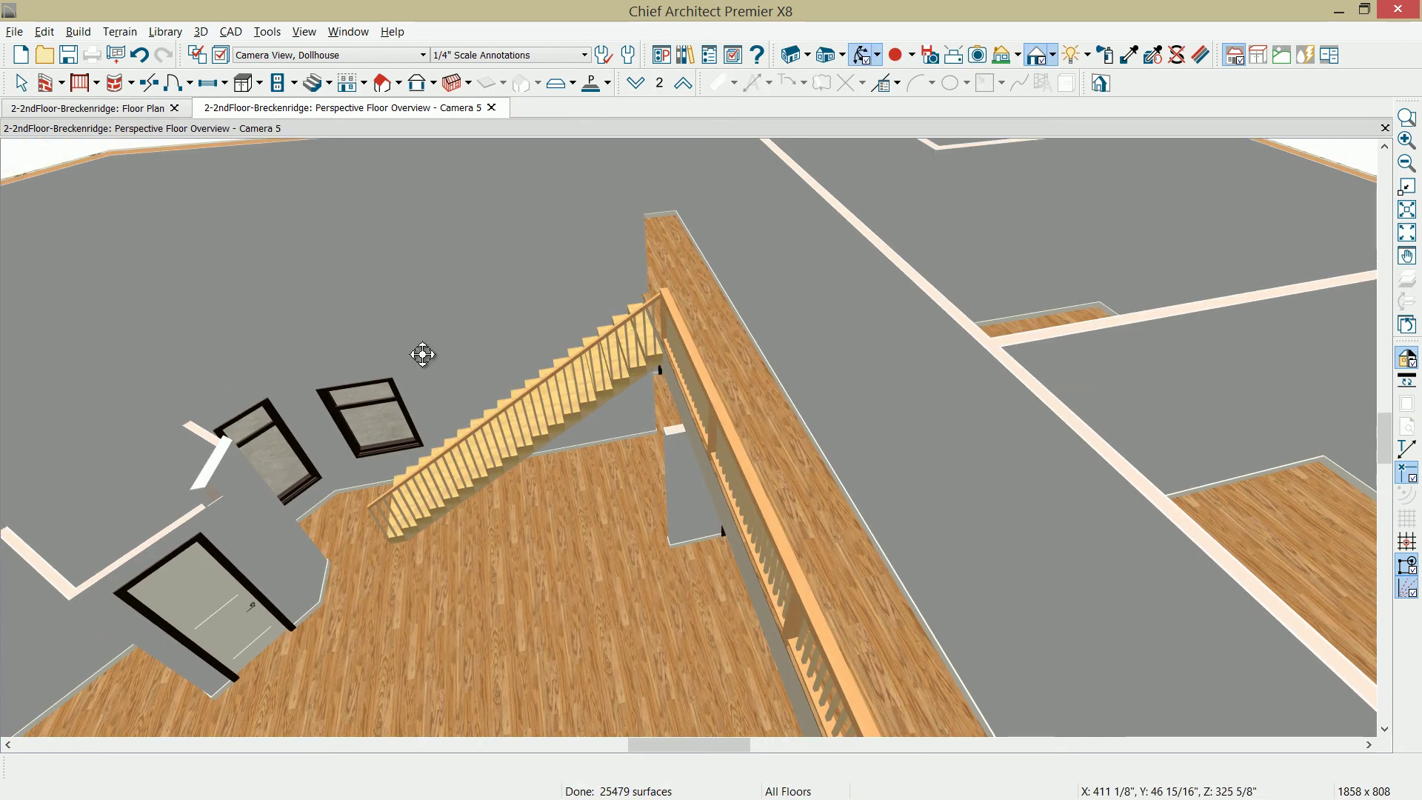
scroll(423, 355, up, 3)
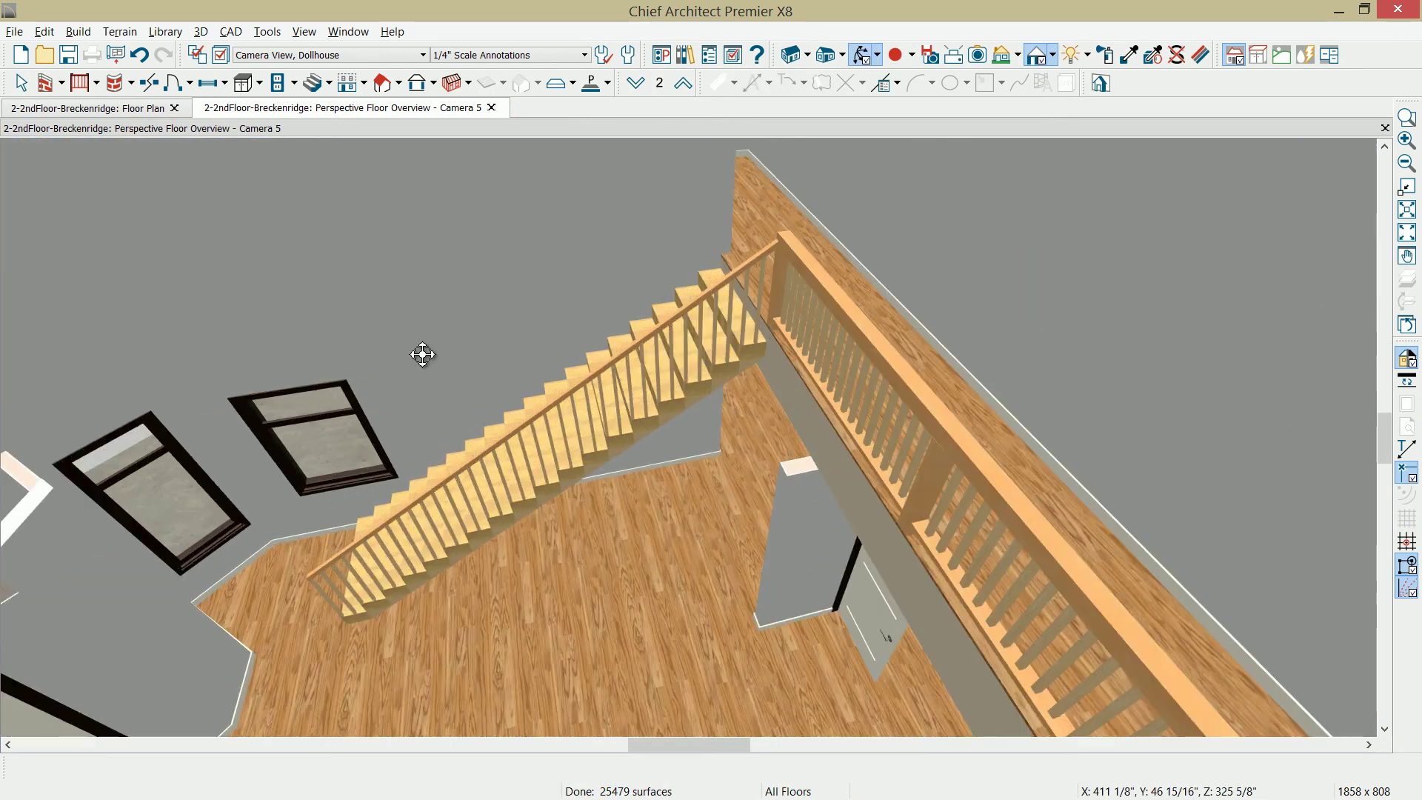
click(1131, 62)
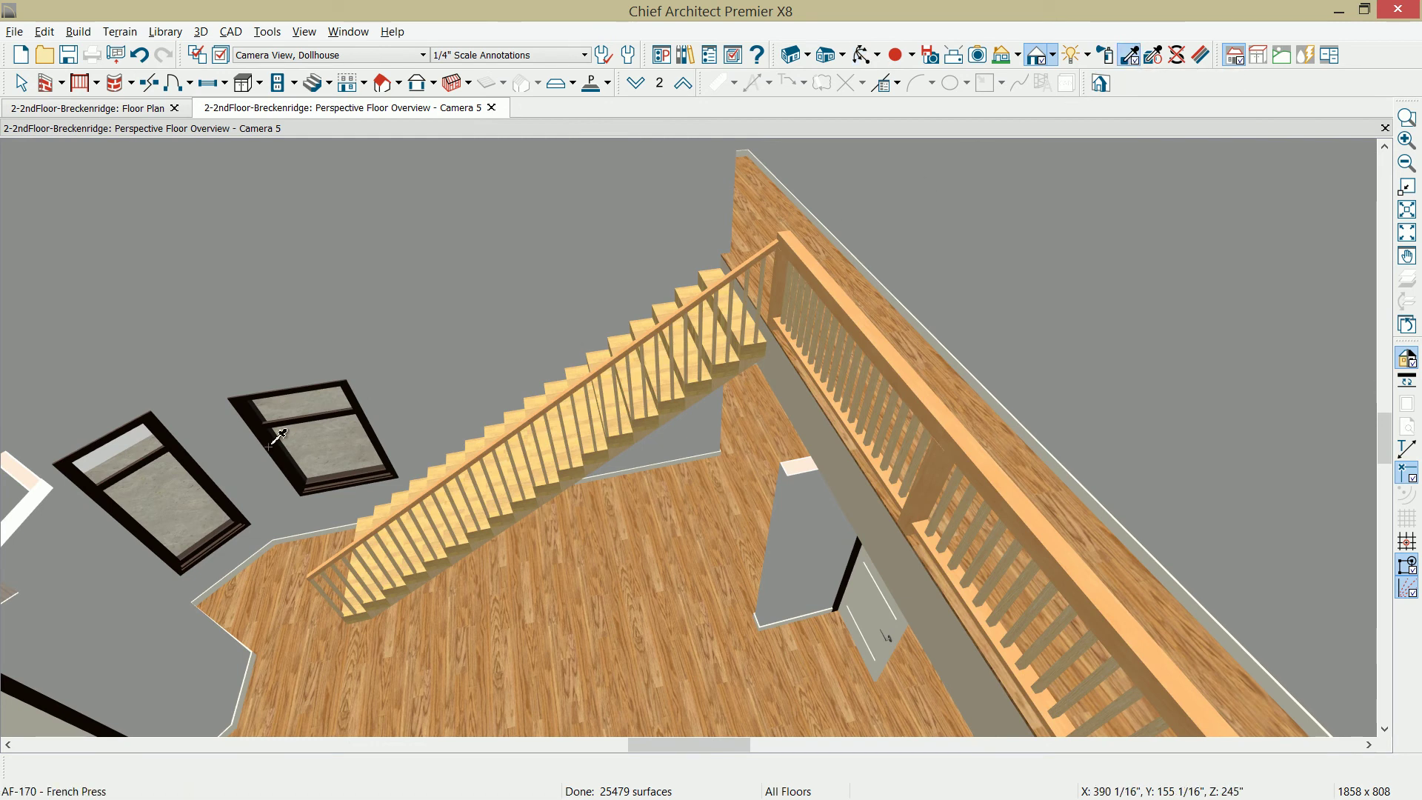
click(304, 491)
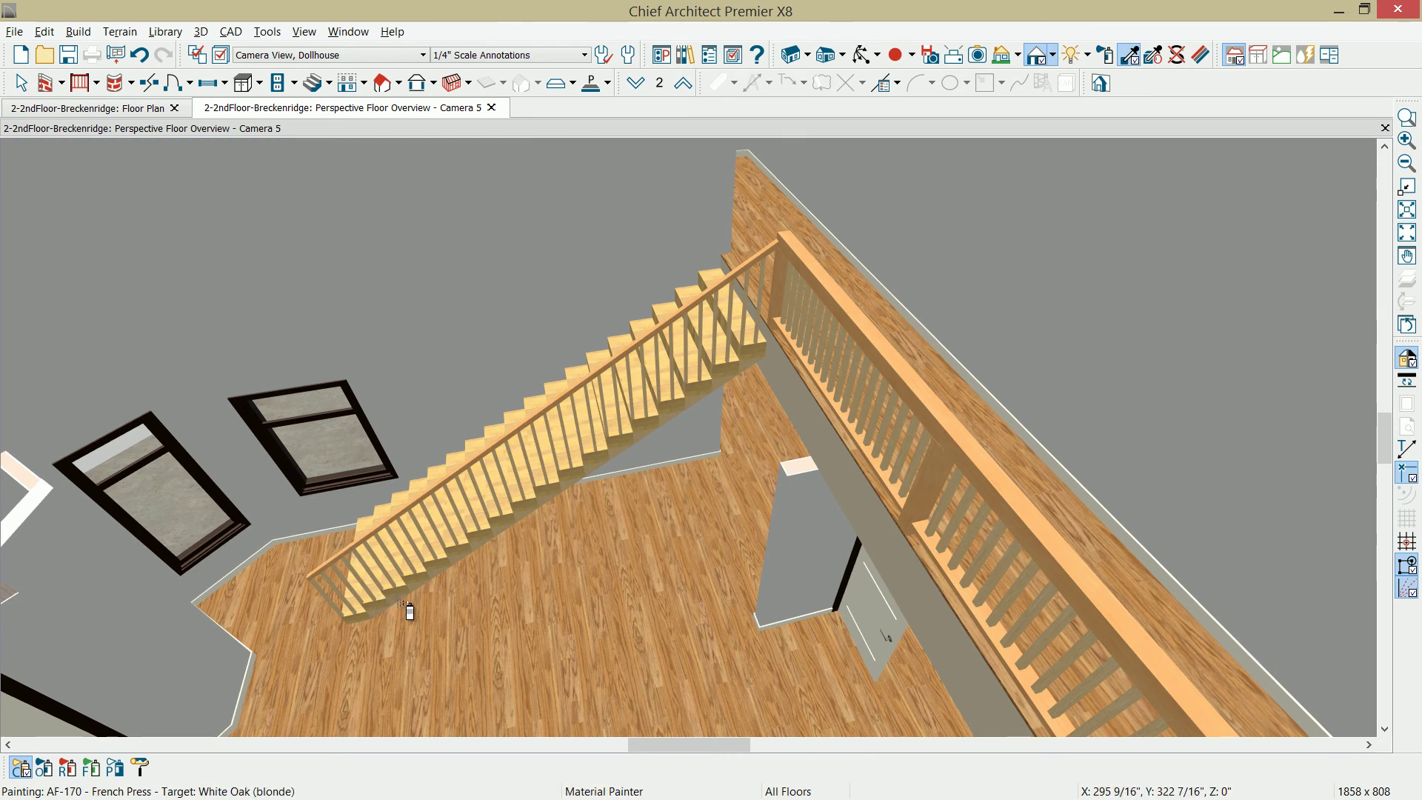
scroll(409, 608, up, 1)
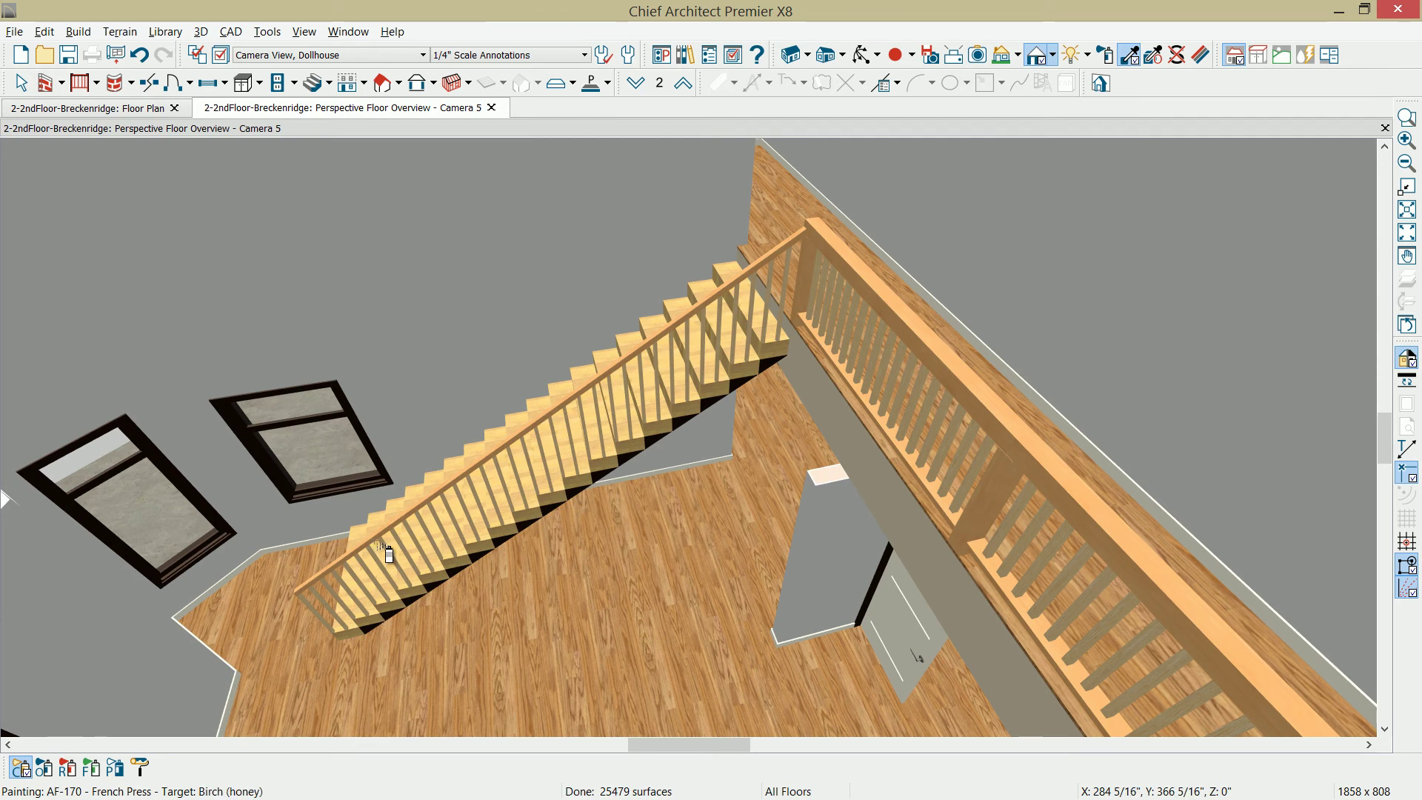
click(384, 547)
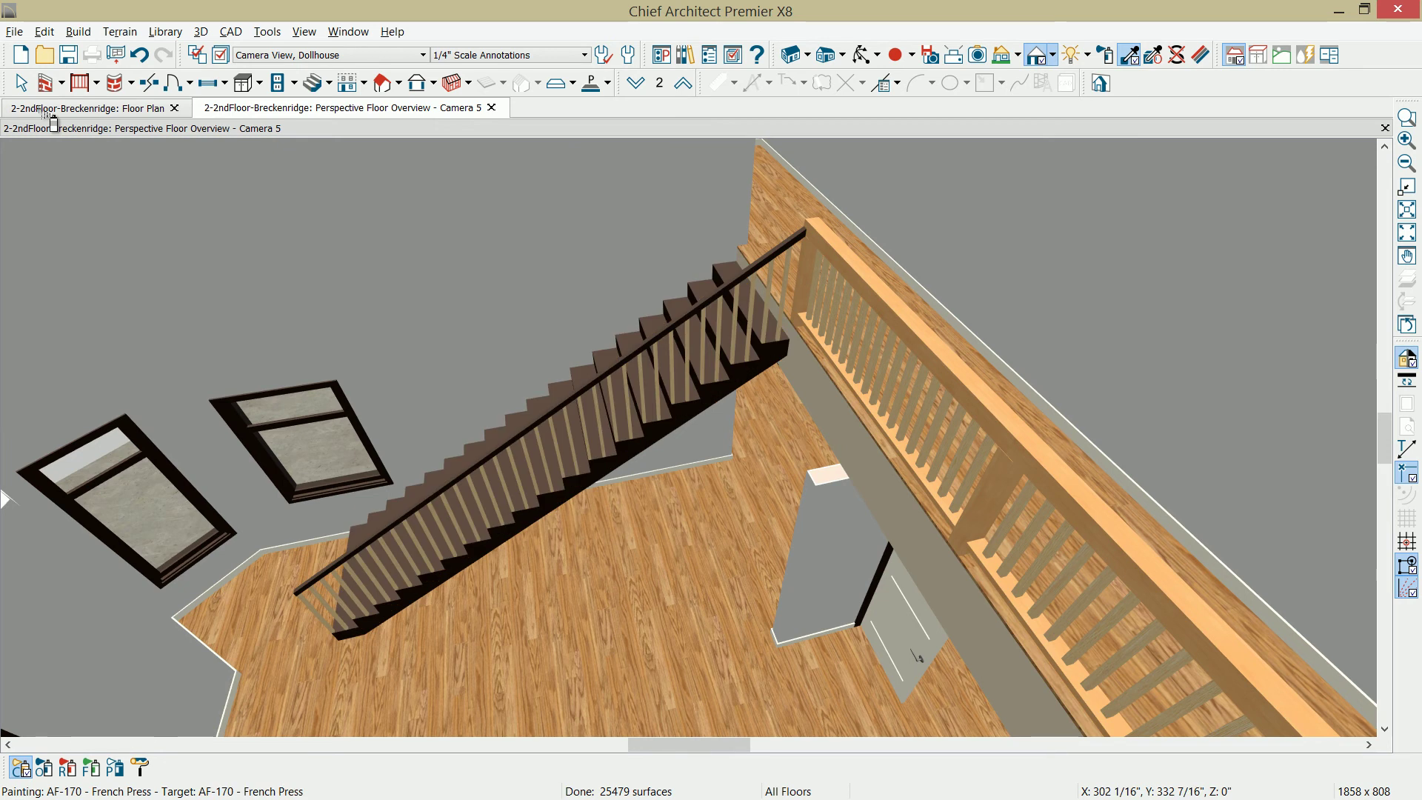
key(space)
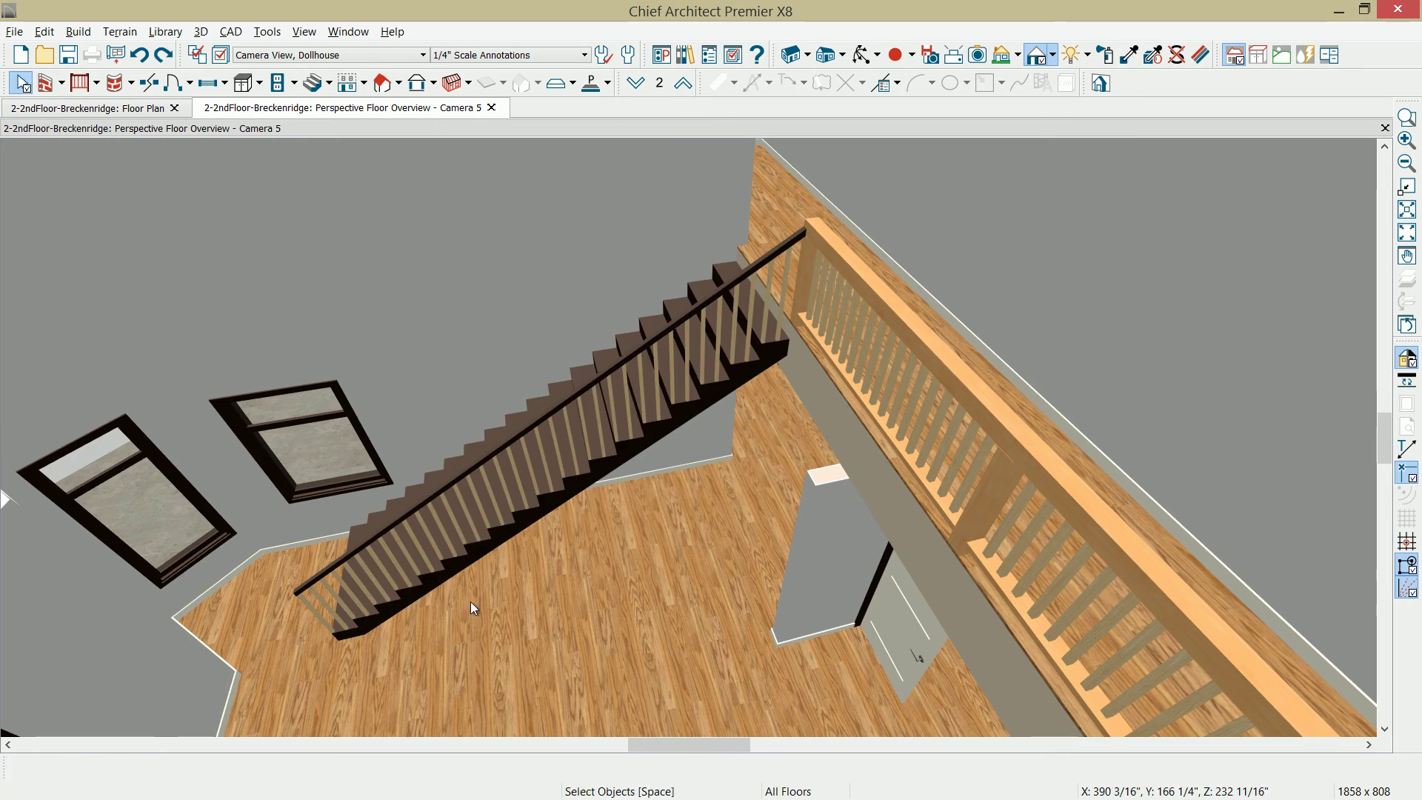
Step: Open the second-floor railing's specification and switch its rail style to Panels
click(975, 516)
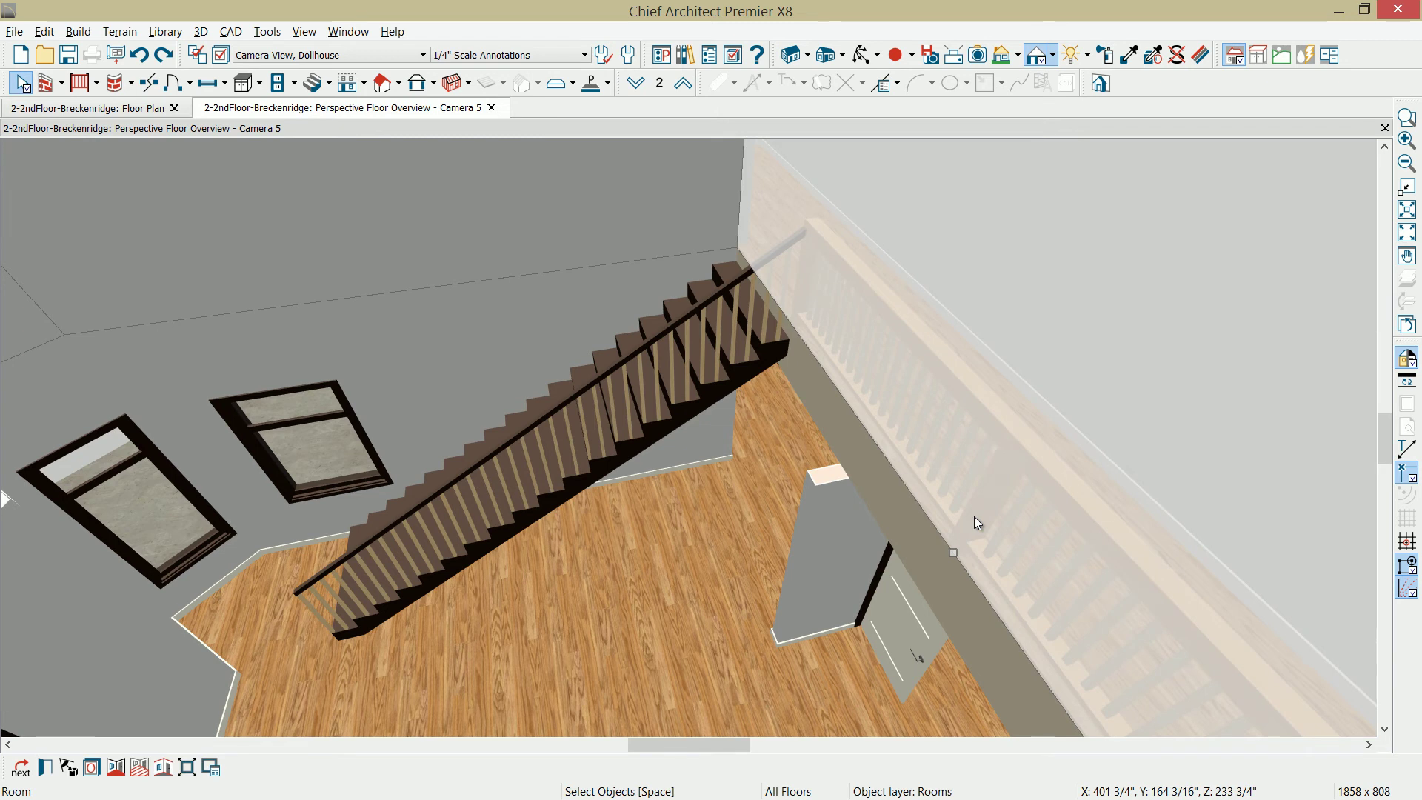
click(793, 610)
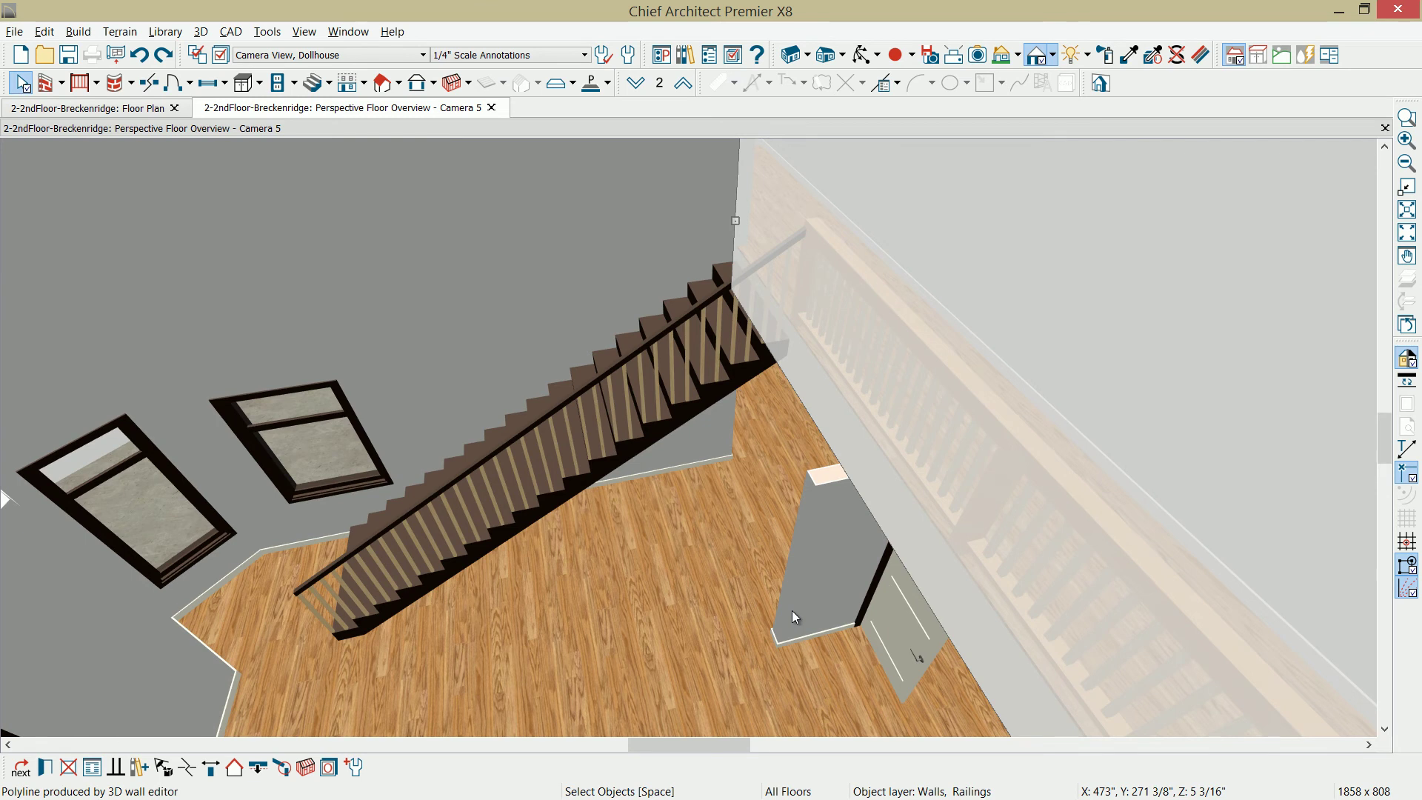
double_click(793, 610)
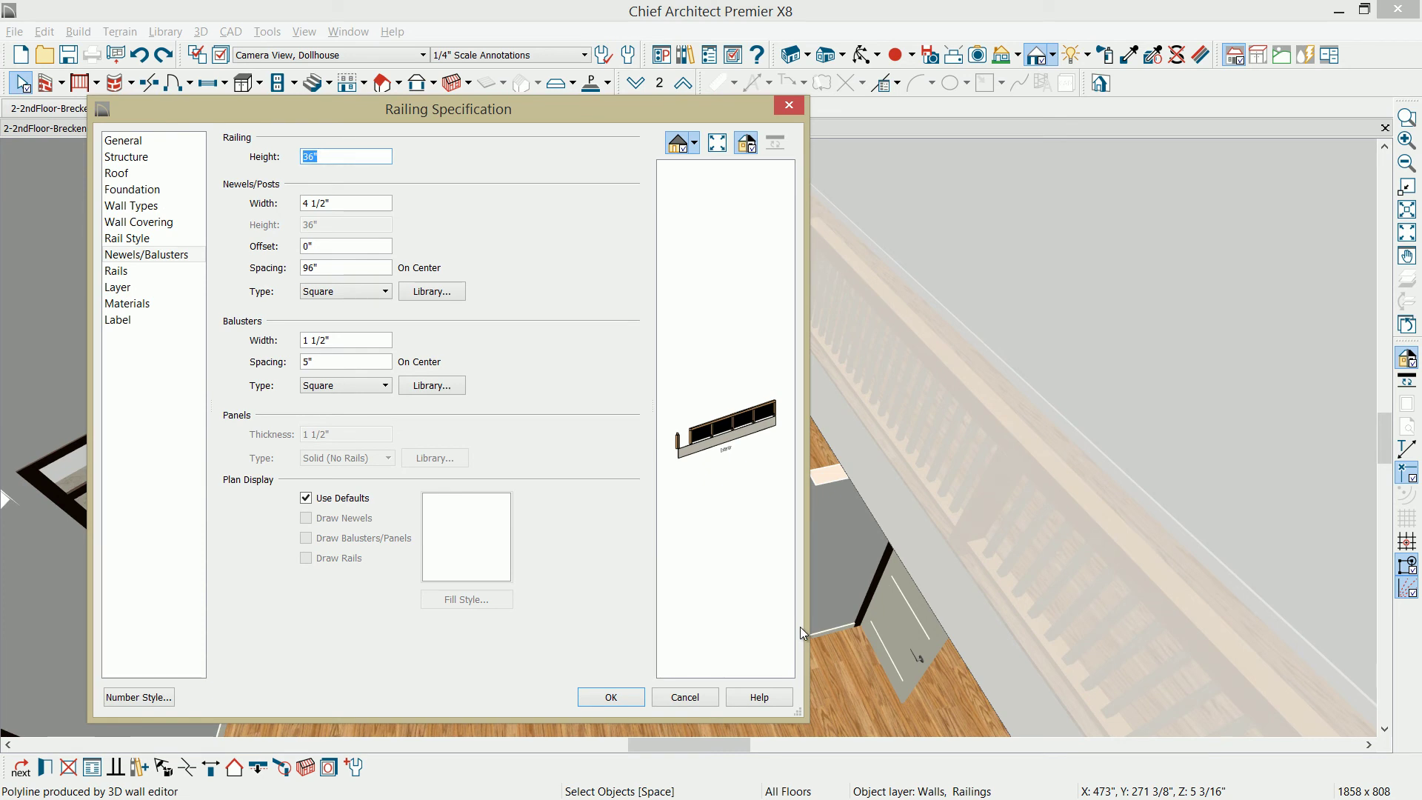
text(42)
click(165, 271)
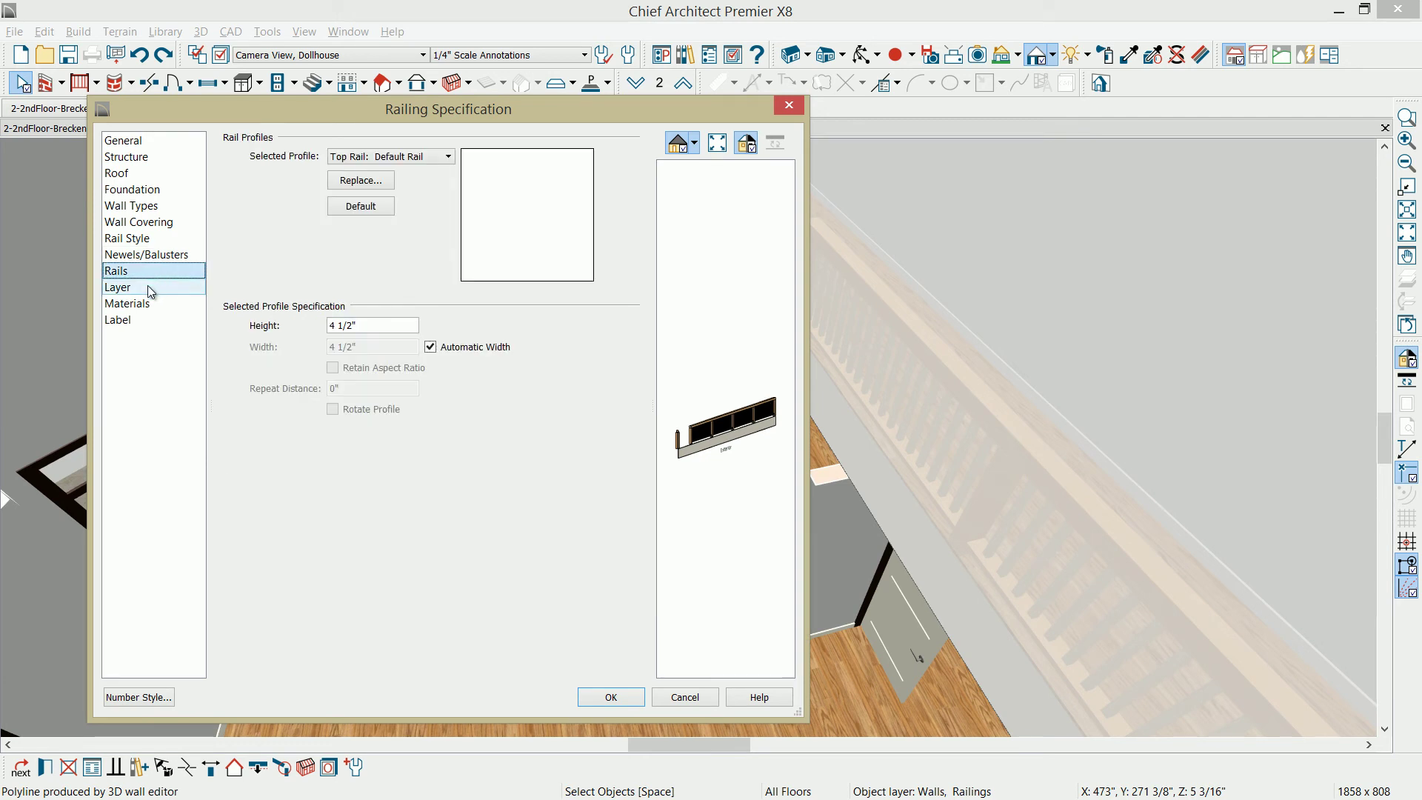
key(Up)
click(151, 240)
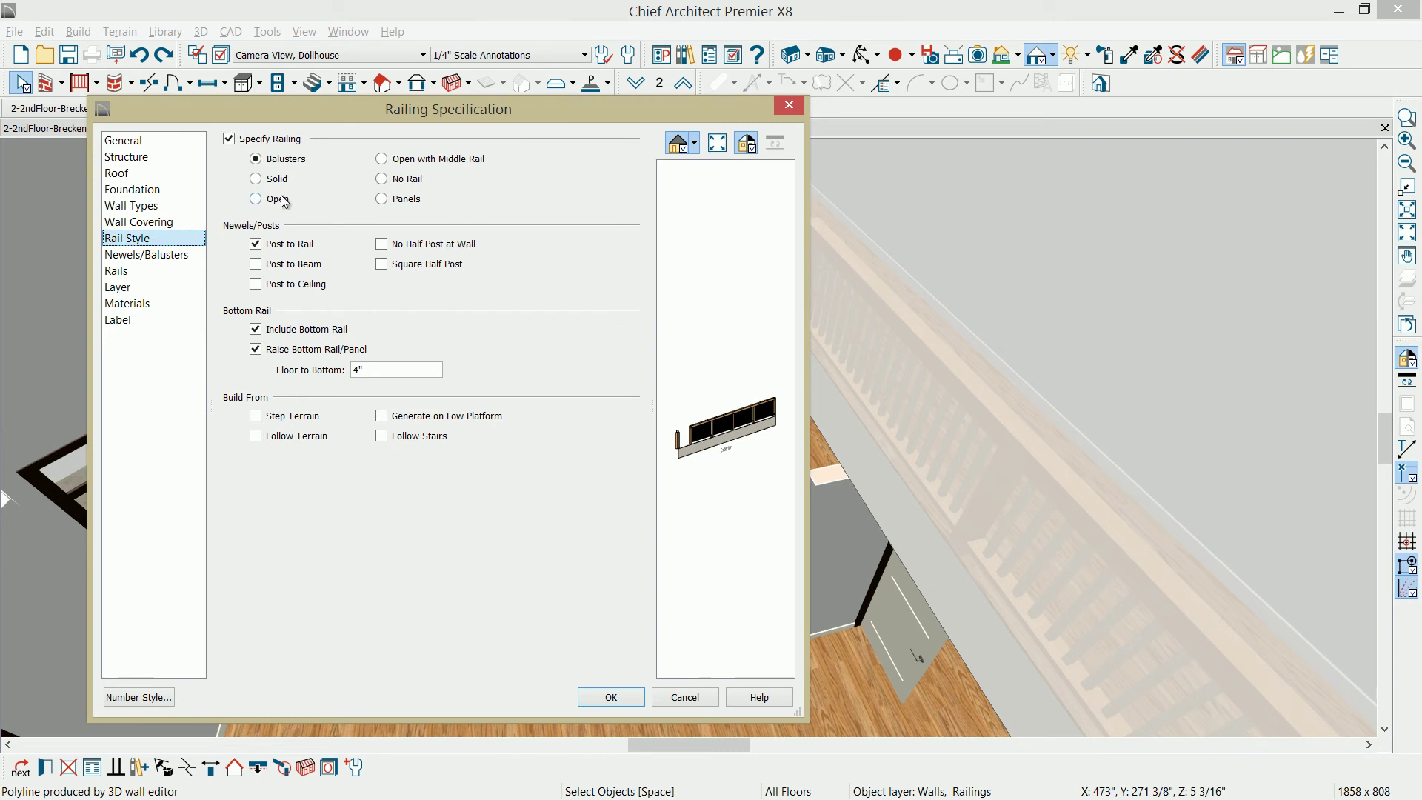
click(410, 200)
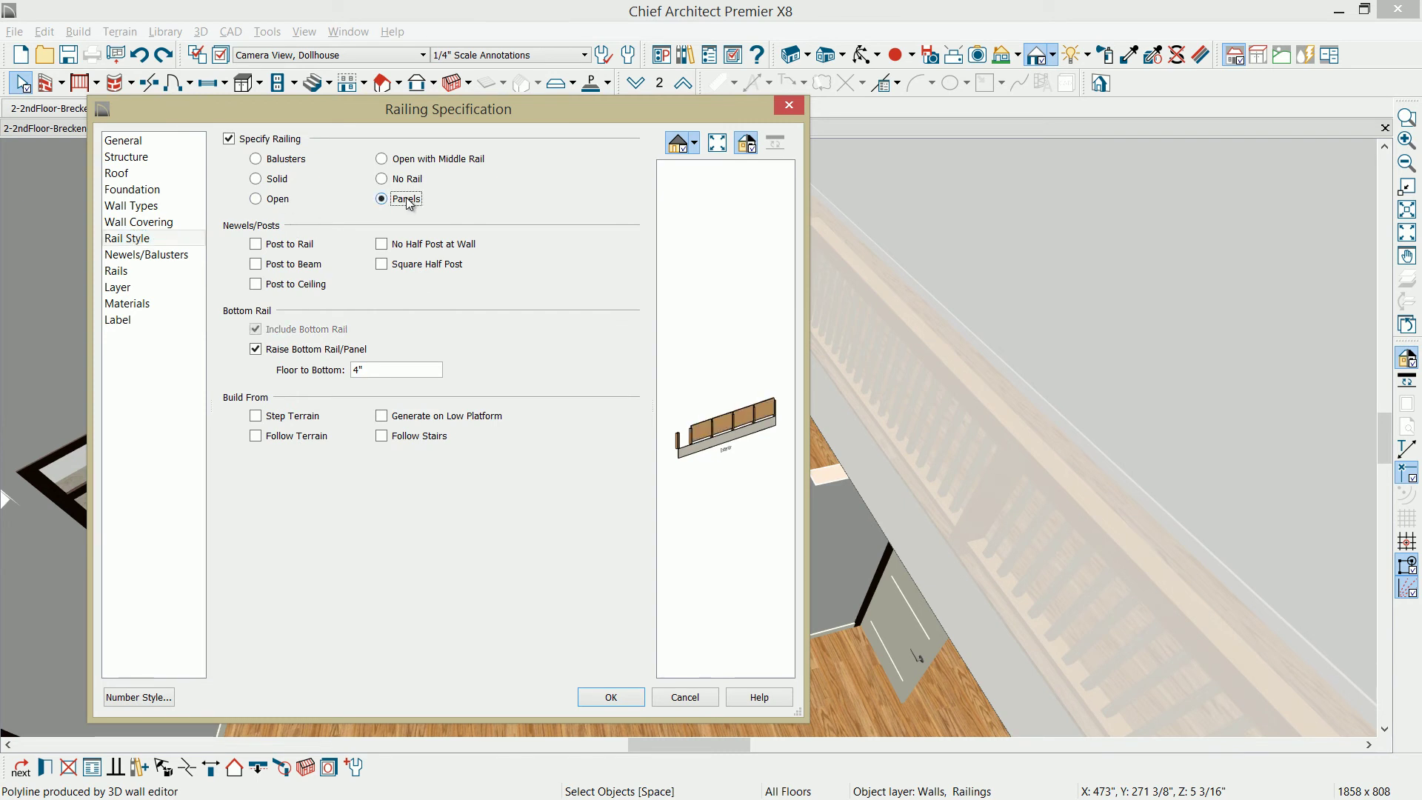
Step: Choose the Glass Bi-Divide panel from the Fences and Railings library
click(157, 256)
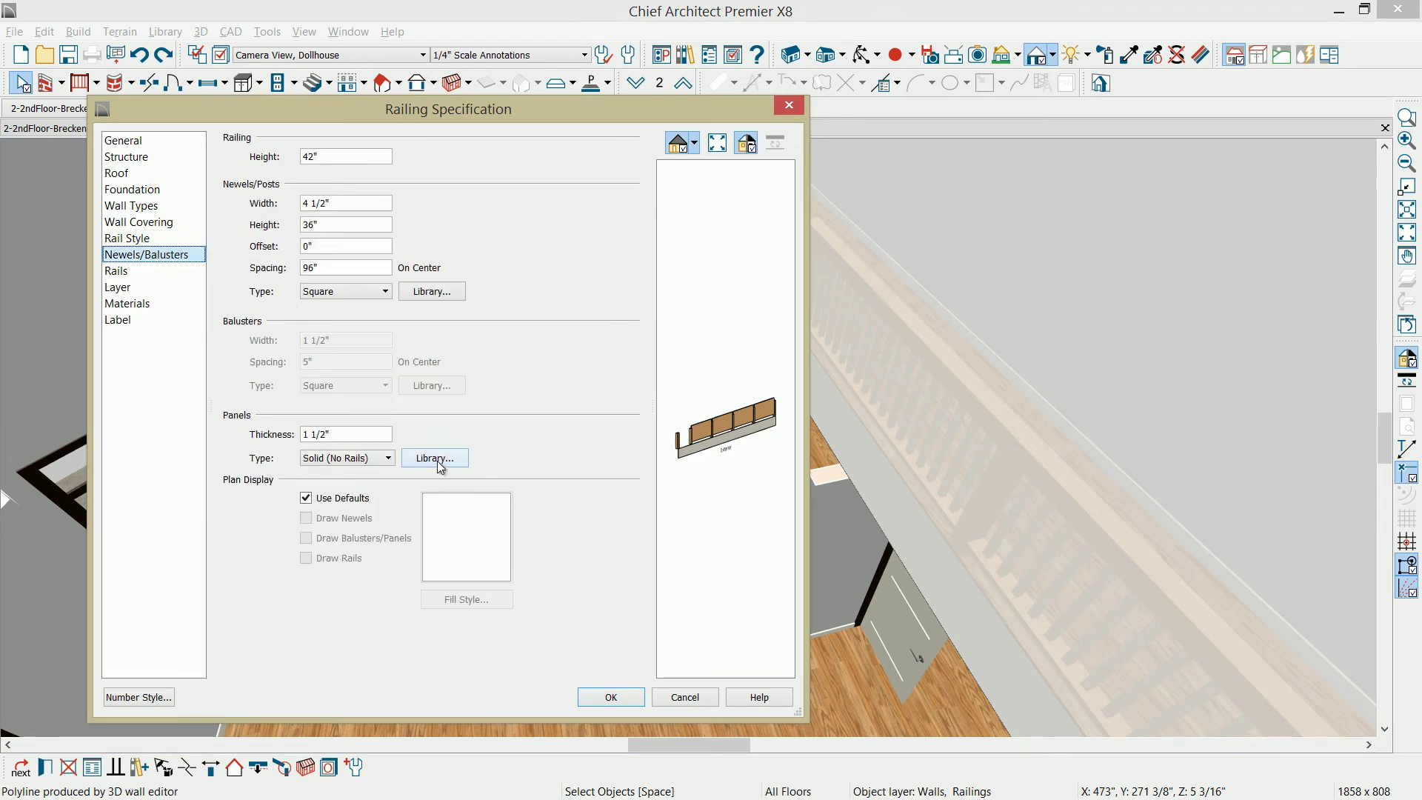
click(438, 460)
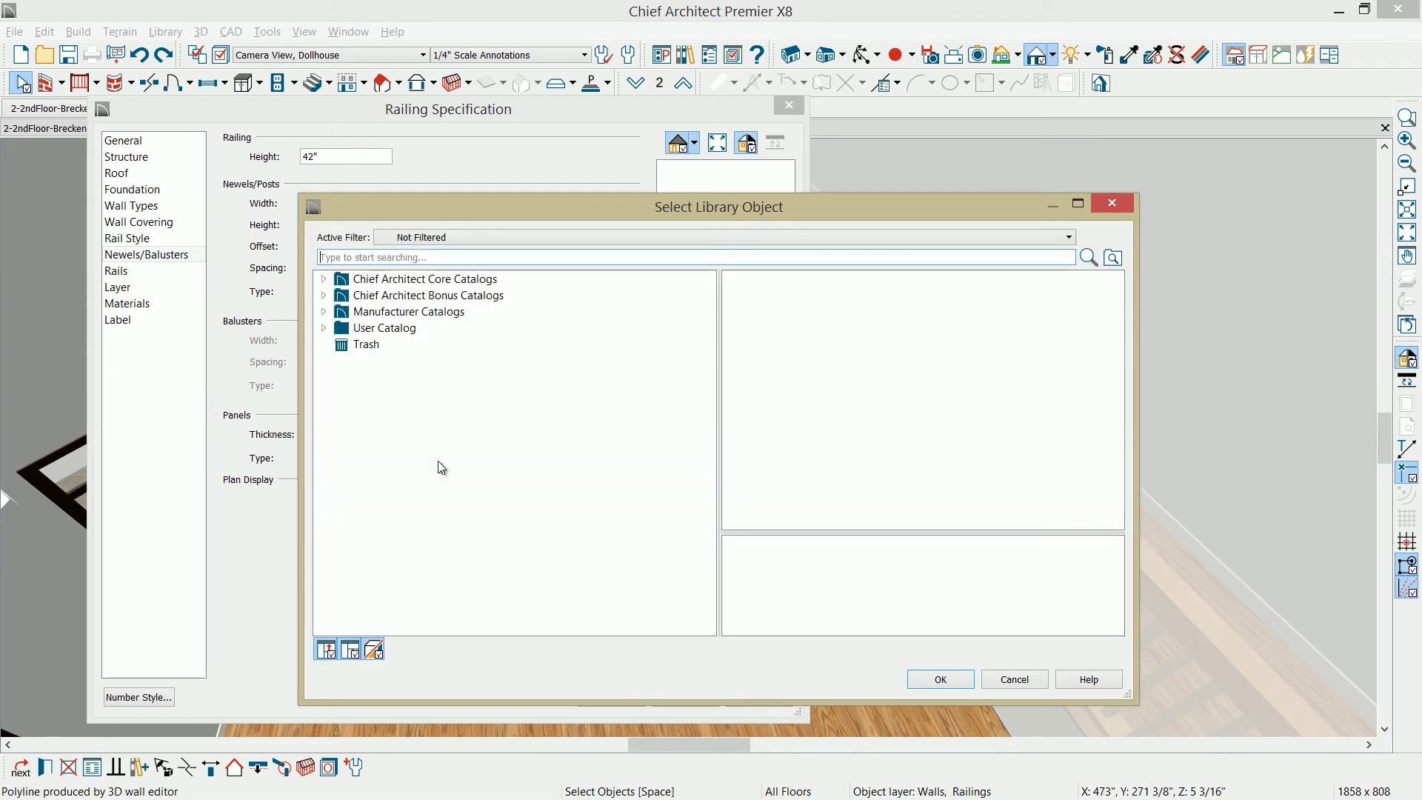
click(323, 278)
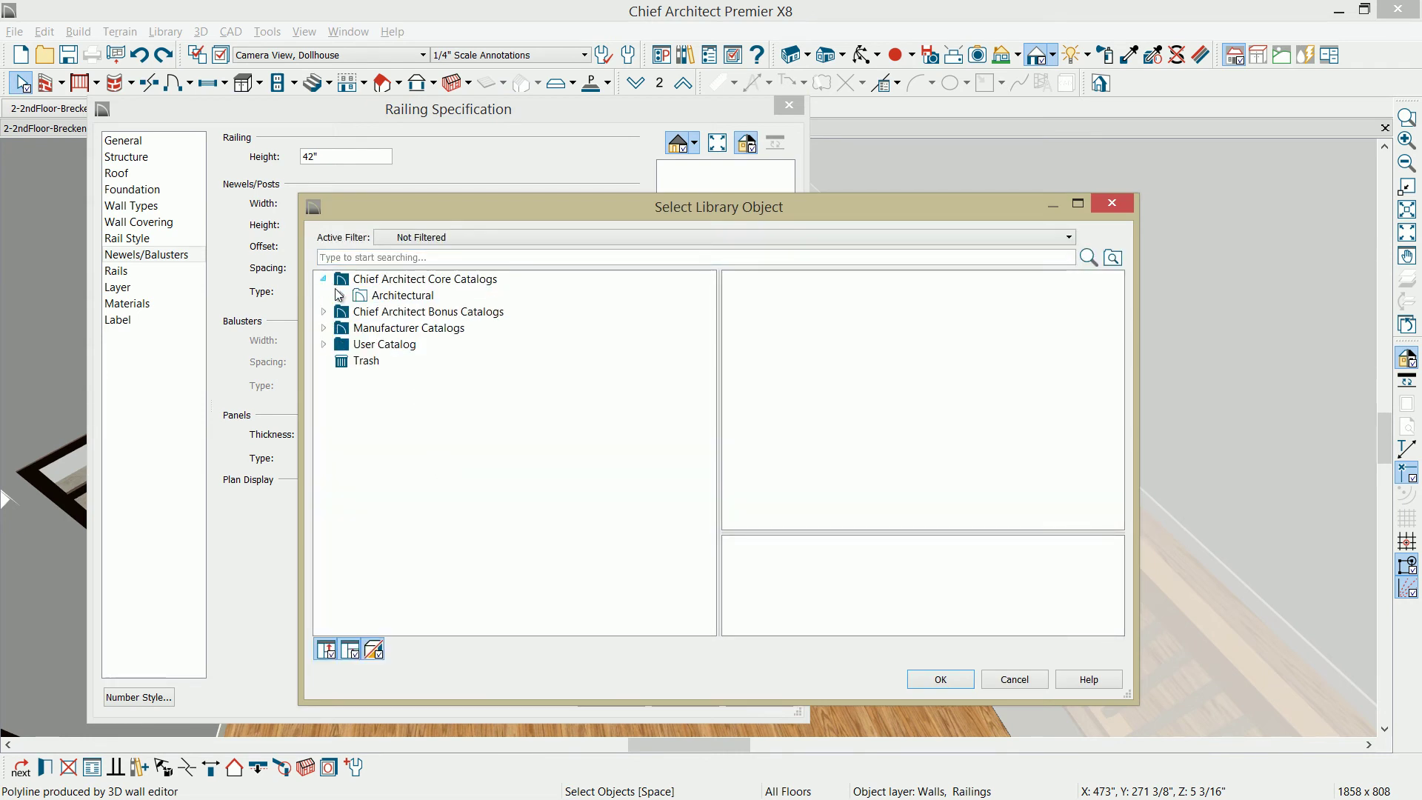
click(342, 295)
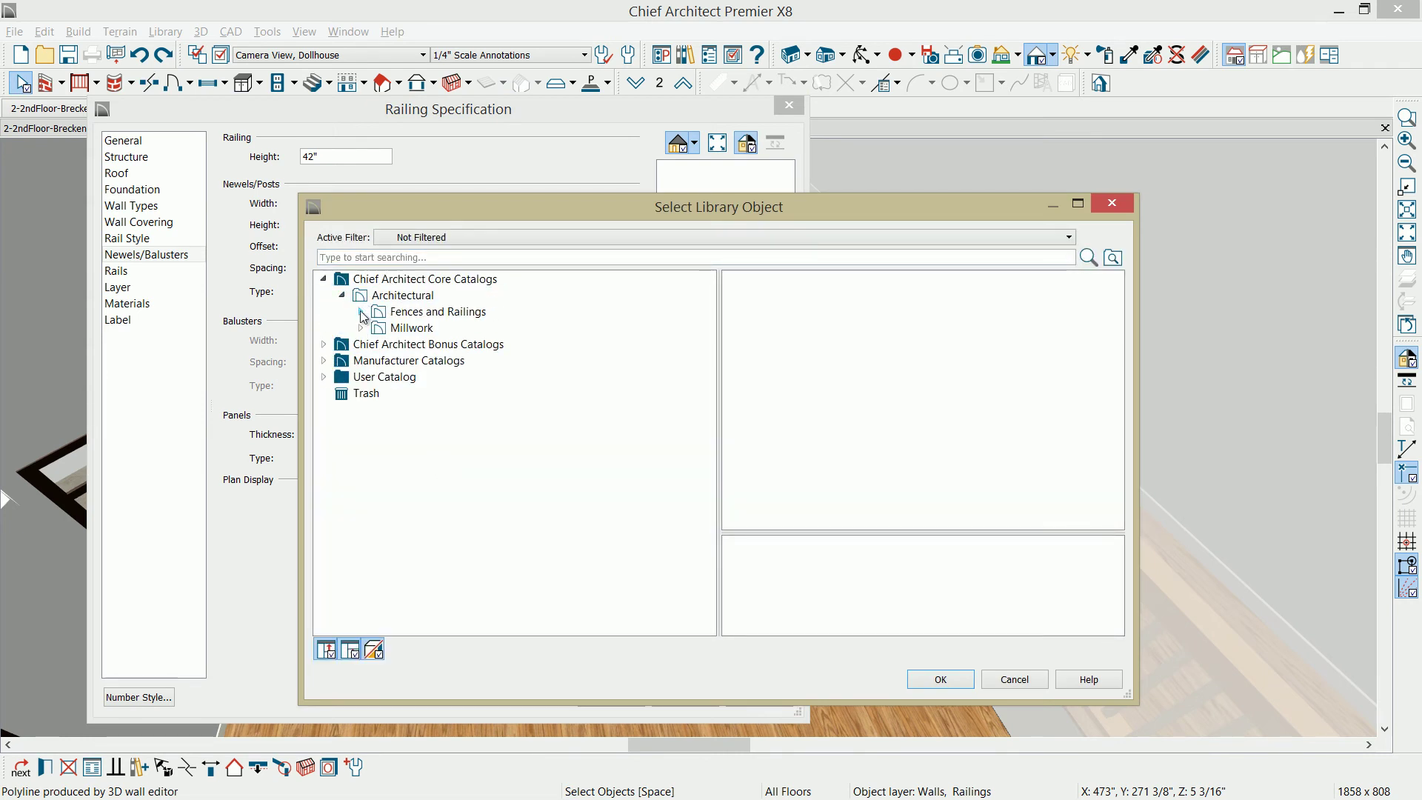
click(362, 312)
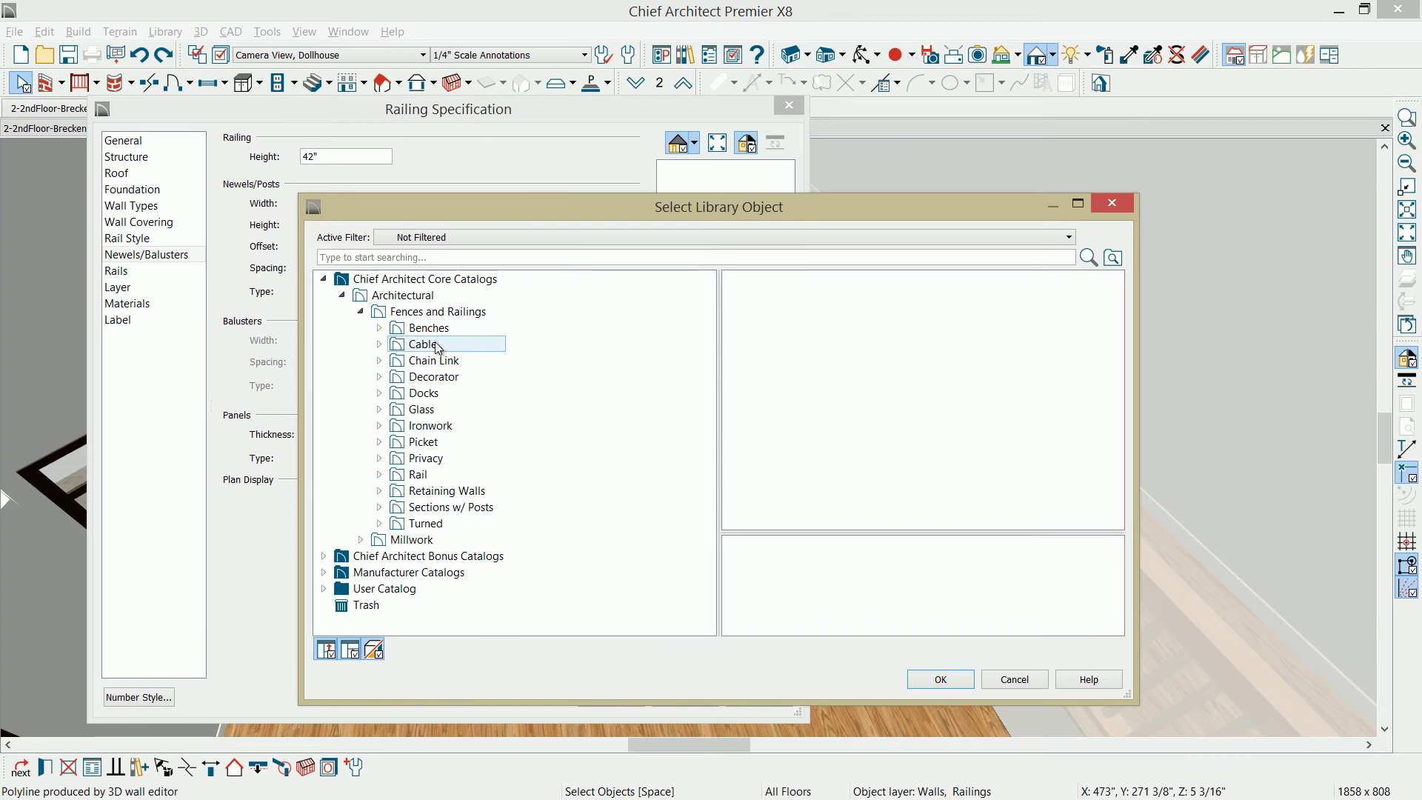
click(426, 411)
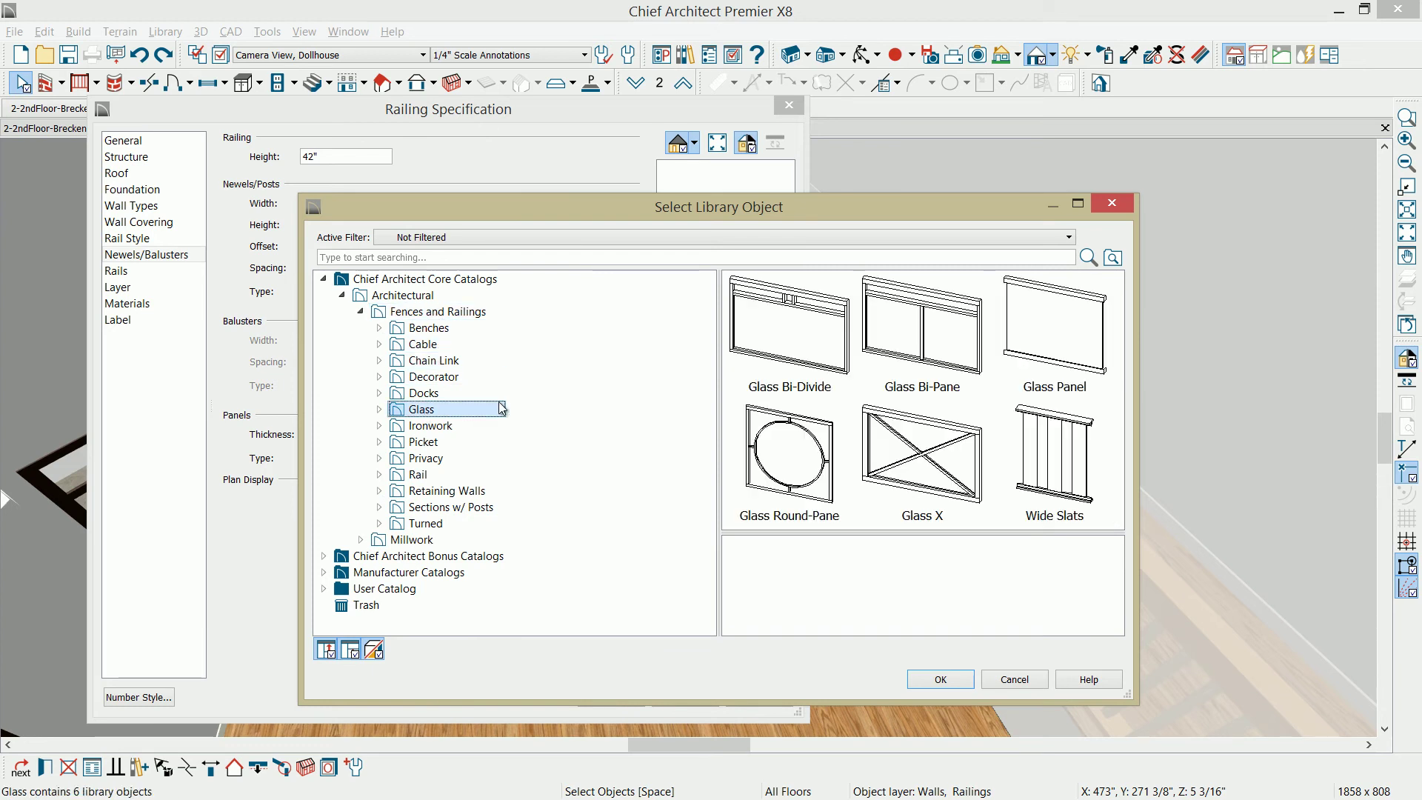
click(785, 343)
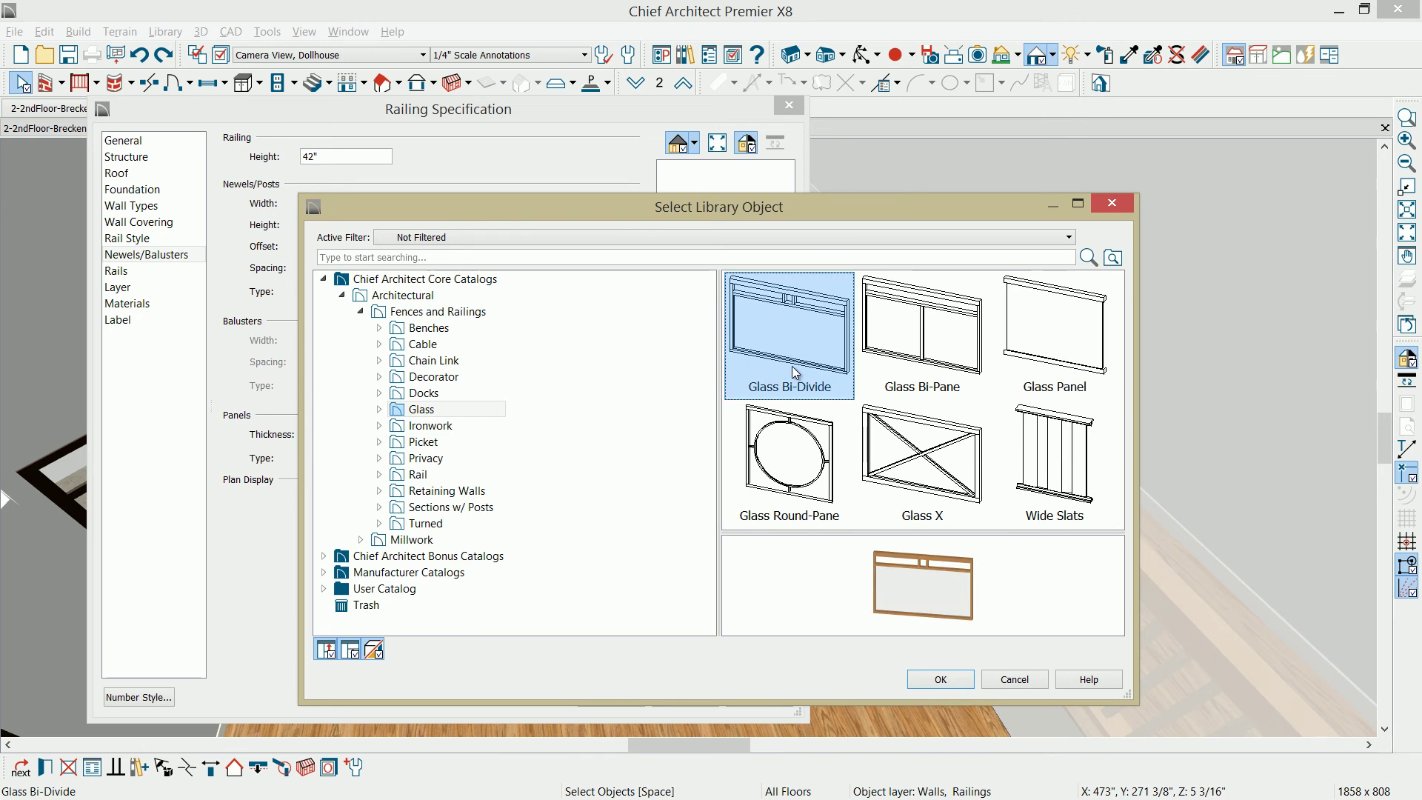
click(967, 681)
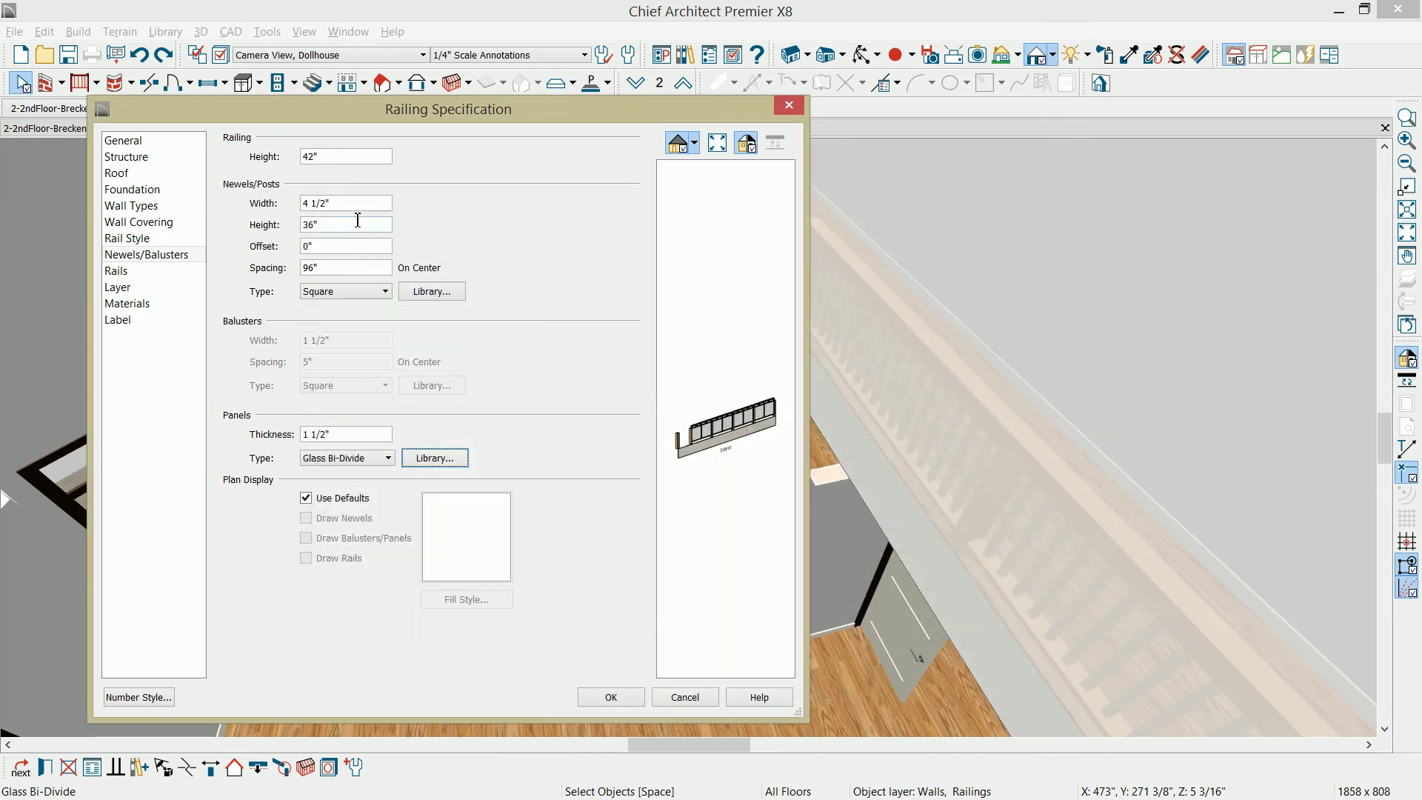
Step: Set the newel post height to 42" and apply the railing changes
drag(348, 224, 294, 229)
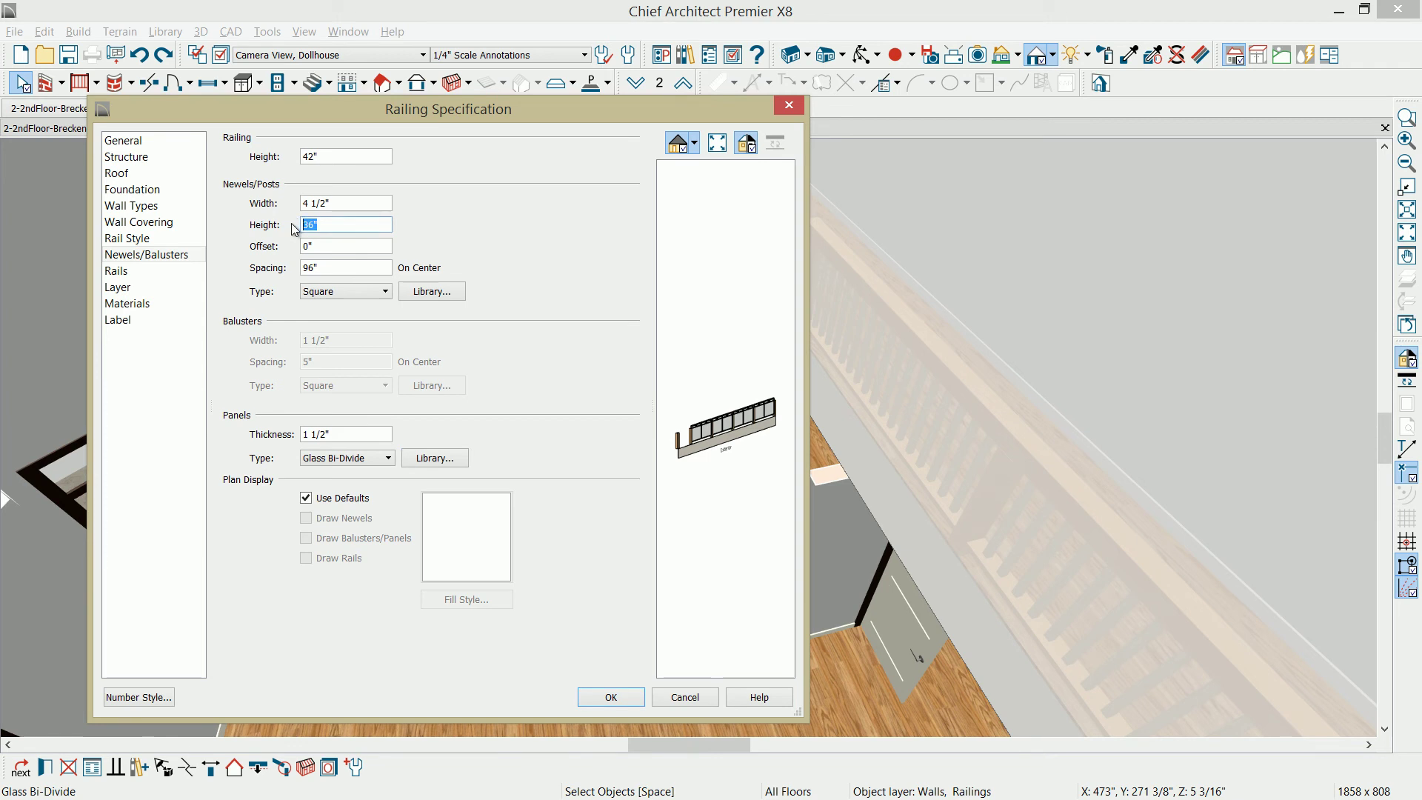
text(42)
click(621, 696)
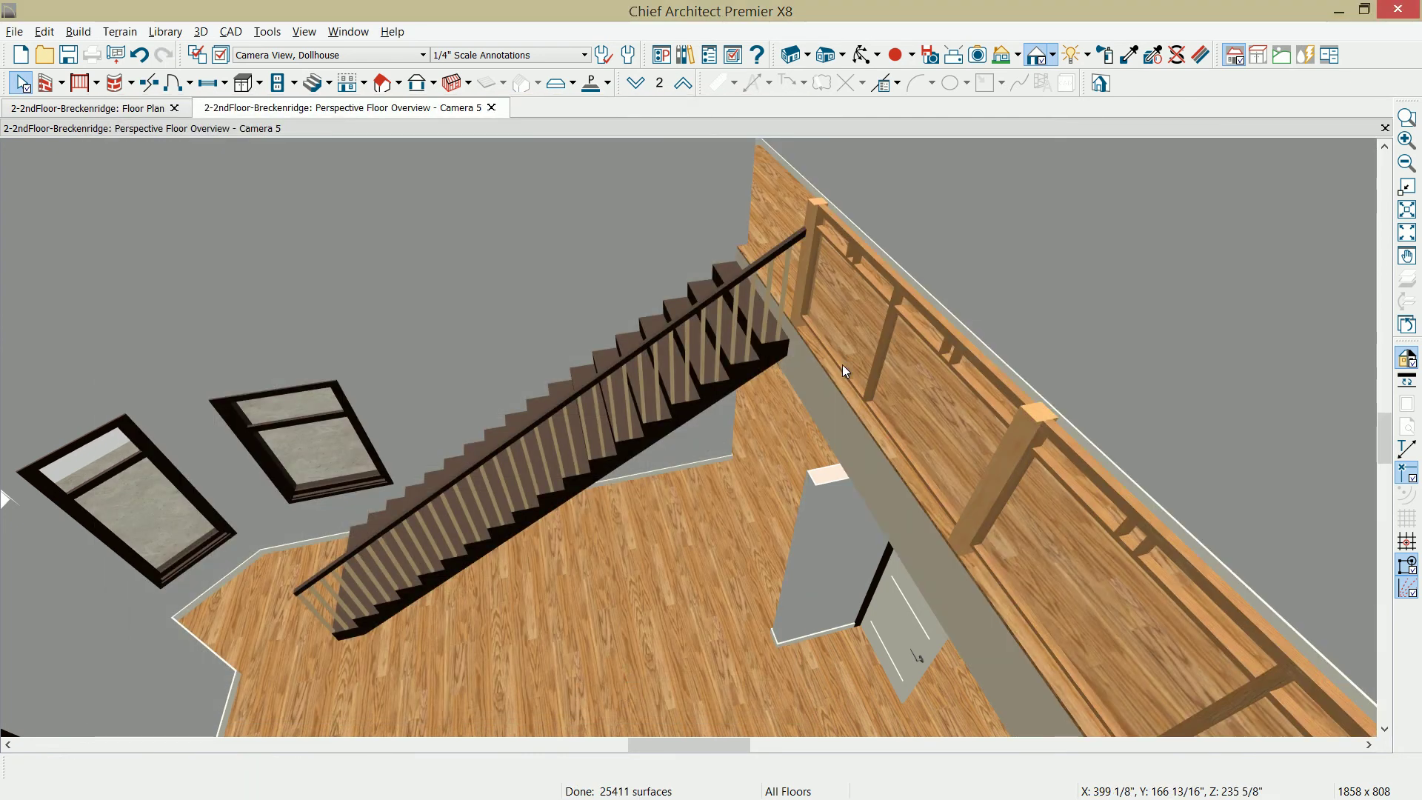
Step: Paint the railing posts and rails with the staircase's dark AF-170 French Press finish
click(1130, 54)
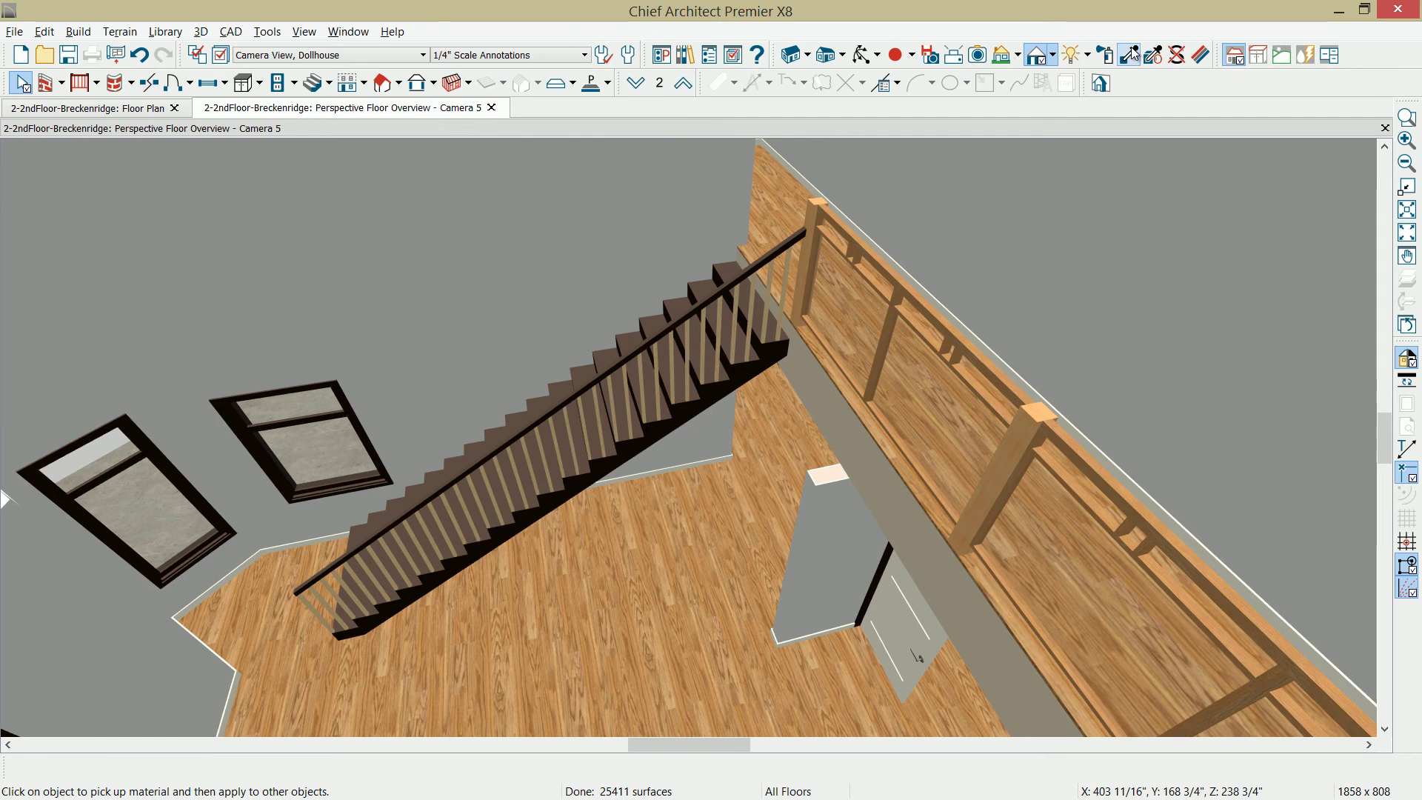
click(723, 392)
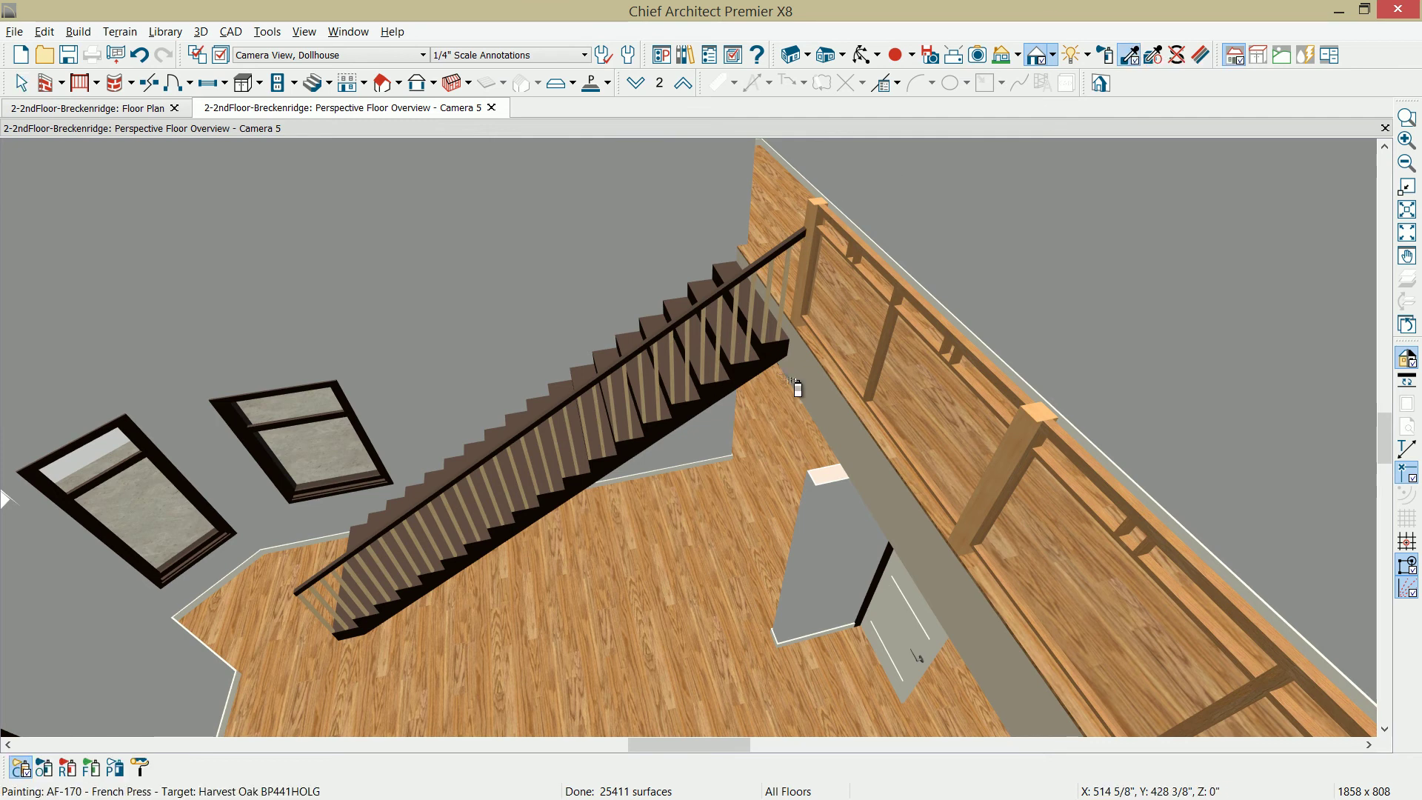
click(815, 296)
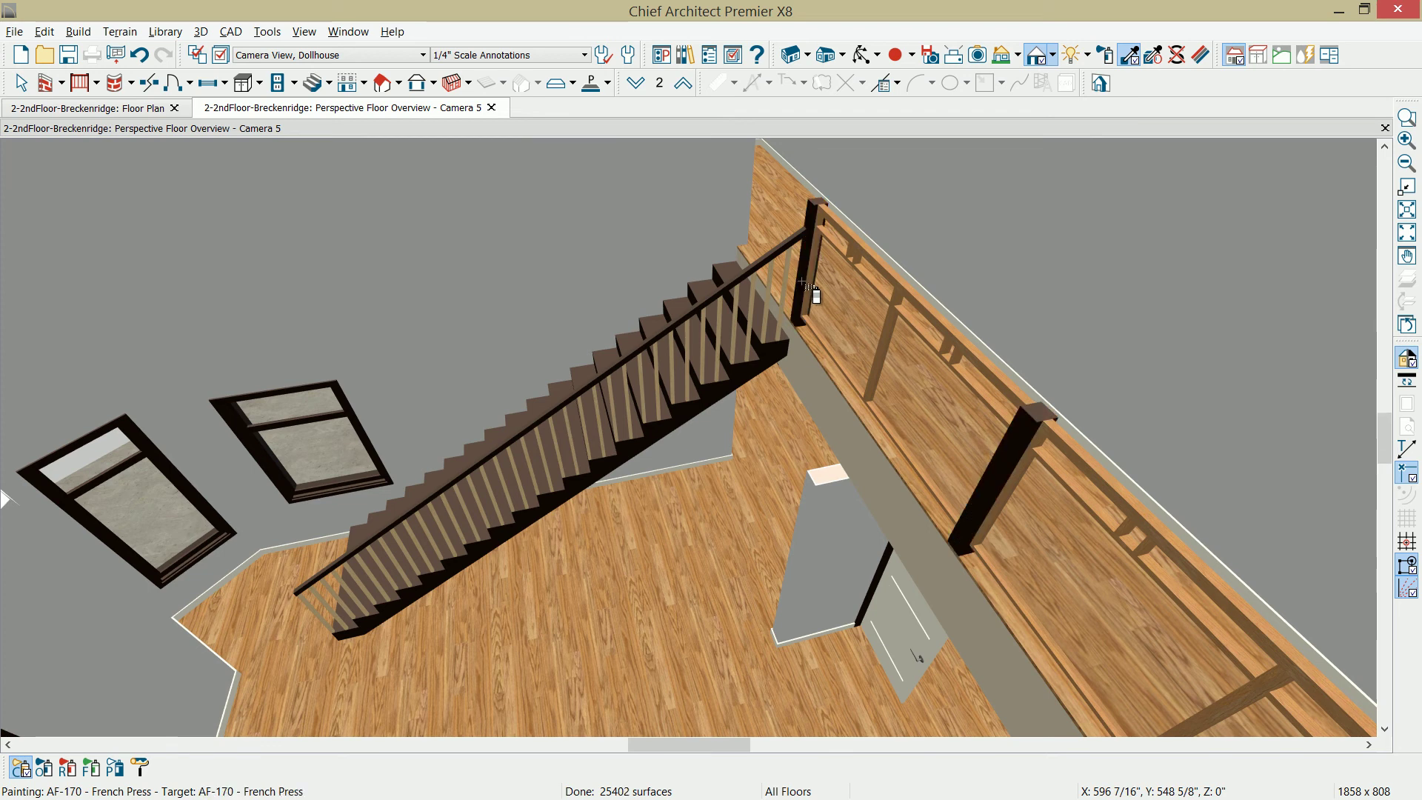
click(865, 250)
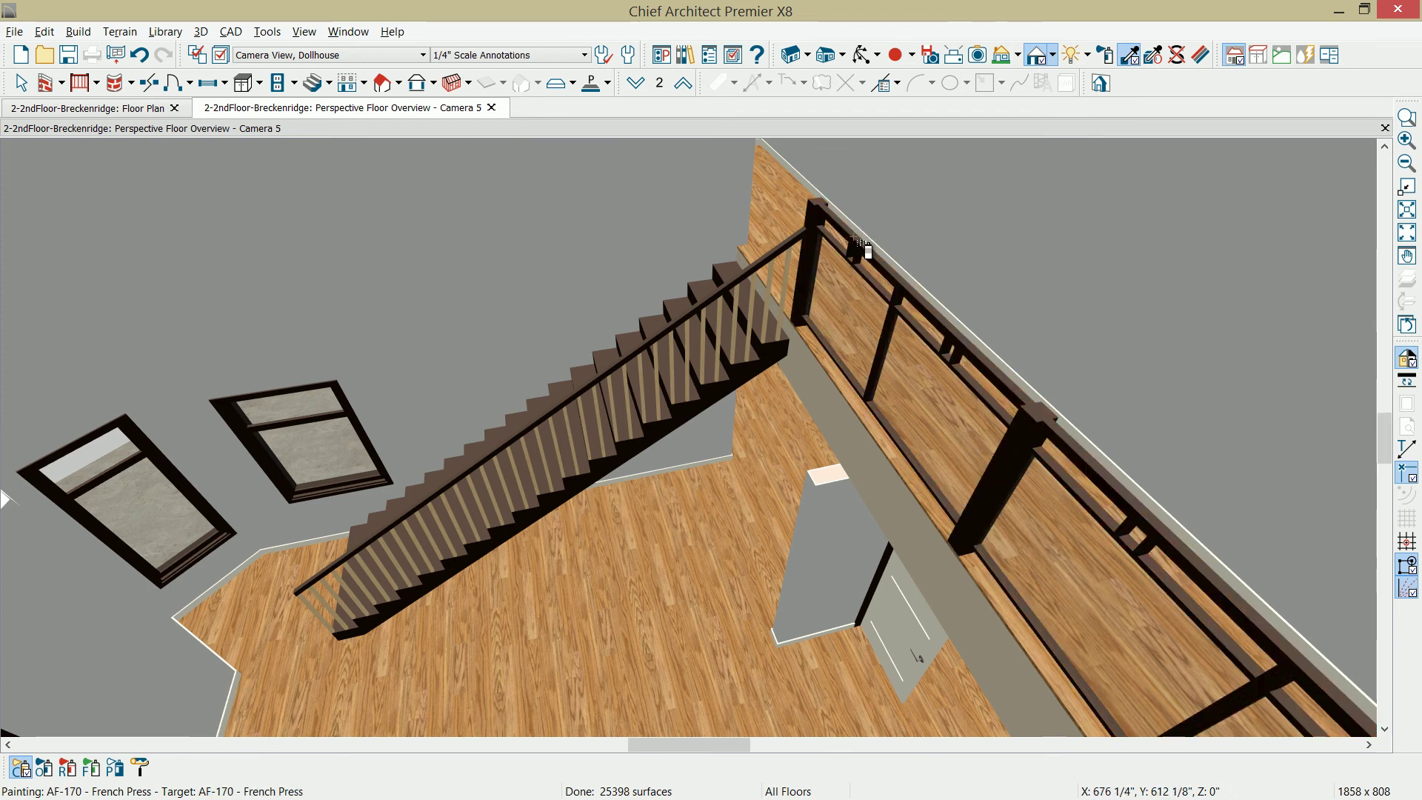
click(19, 82)
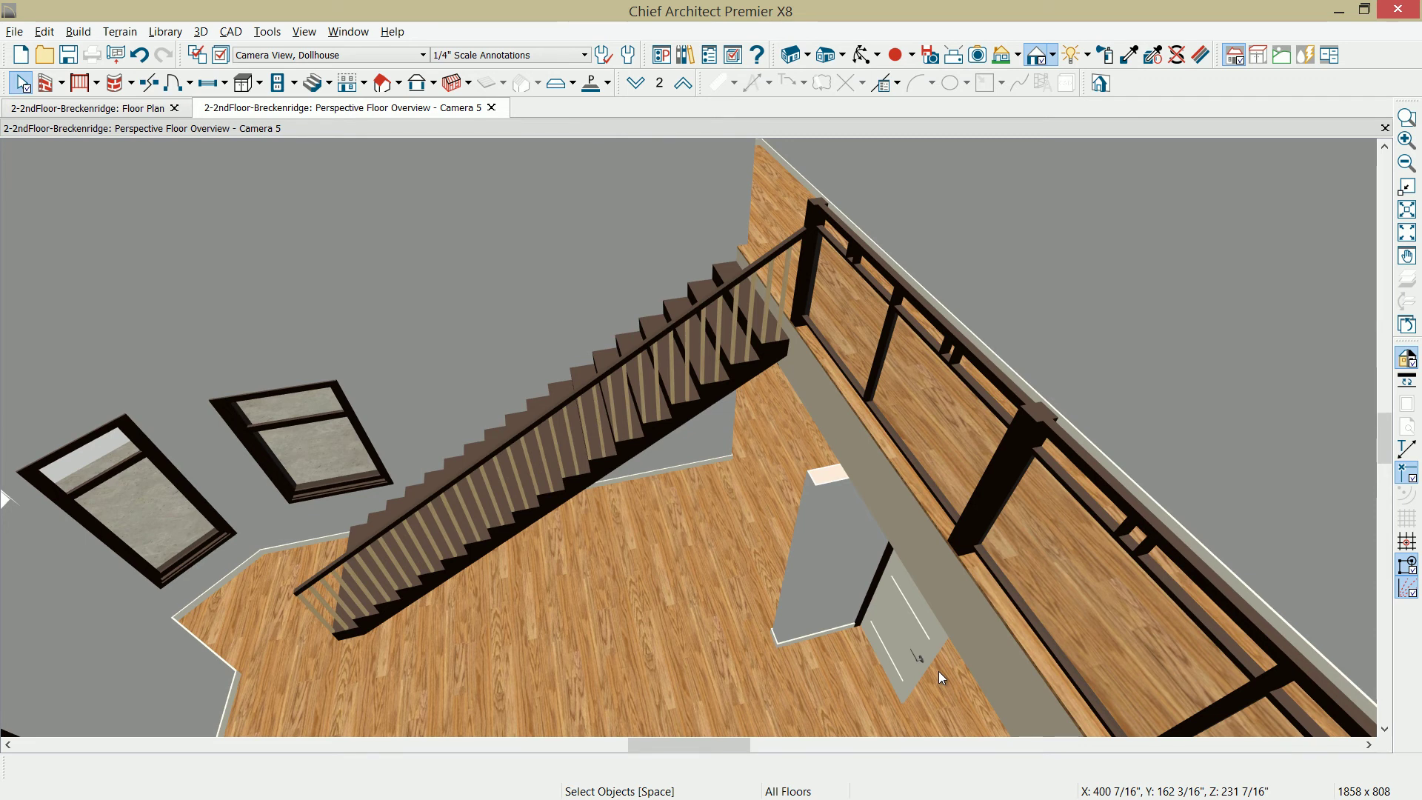
Step: Zoom out to view the whole second floor with its glass railing
scroll(939, 671, down, 2)
scroll(773, 485, down, 2)
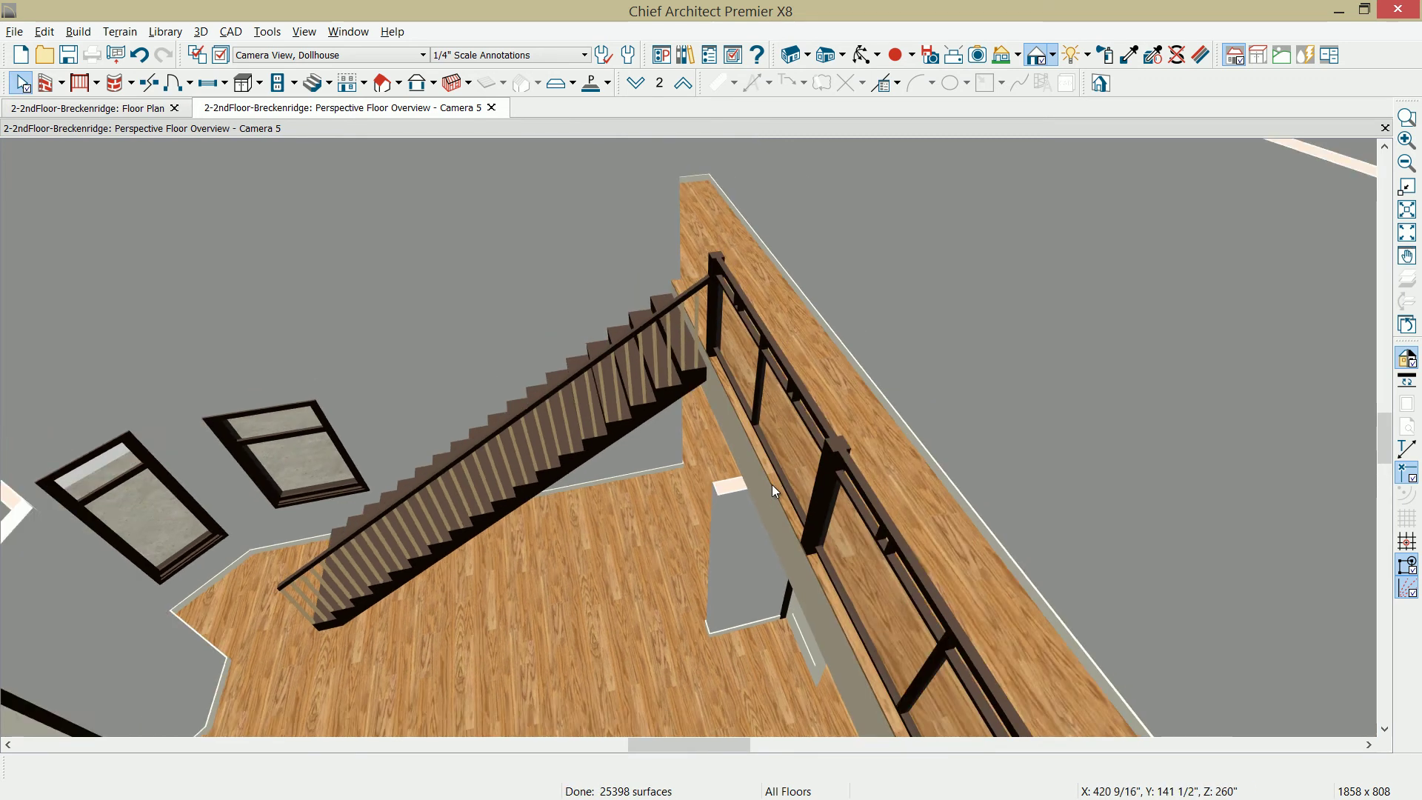
scroll(771, 485, down, 2)
scroll(535, 426, down, 4)
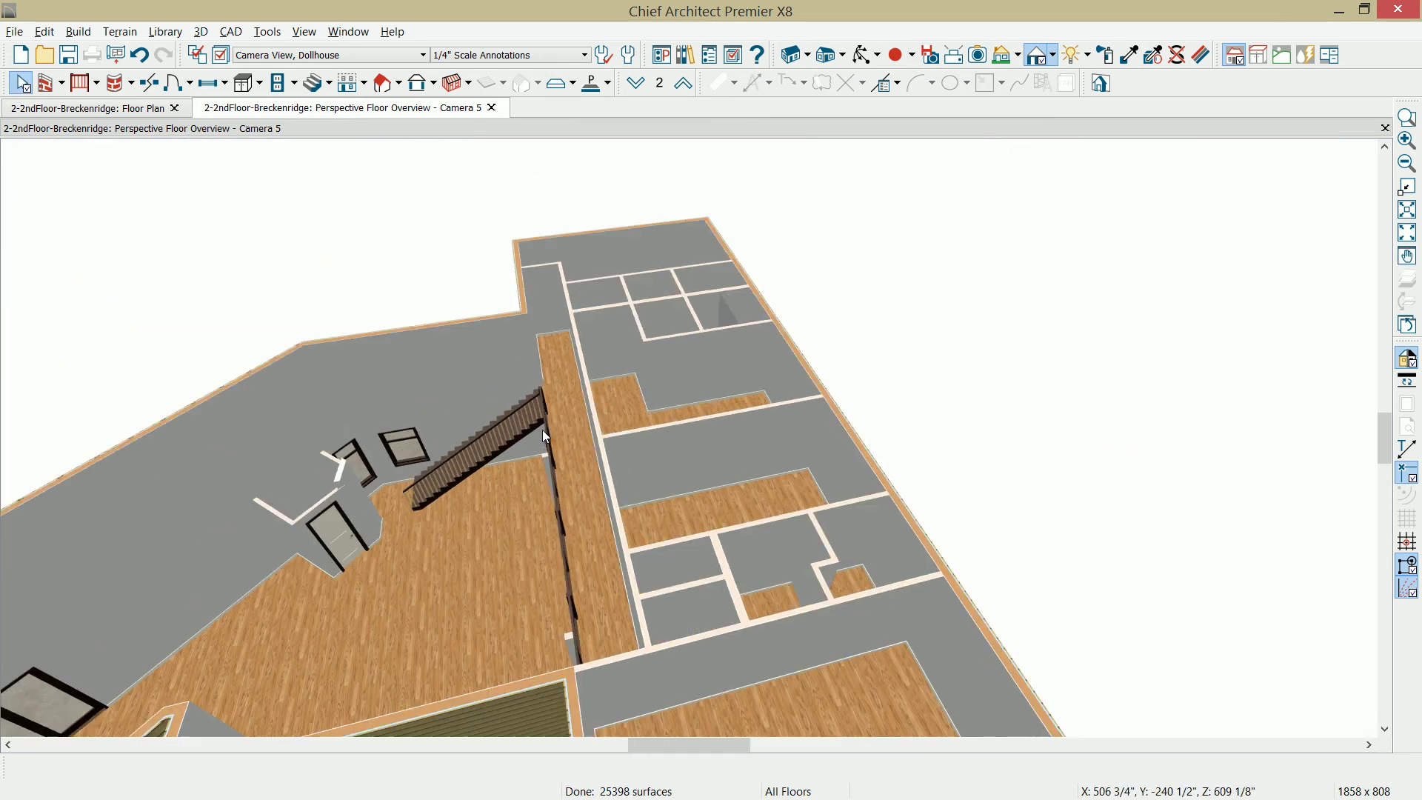
scroll(545, 435, down, 3)
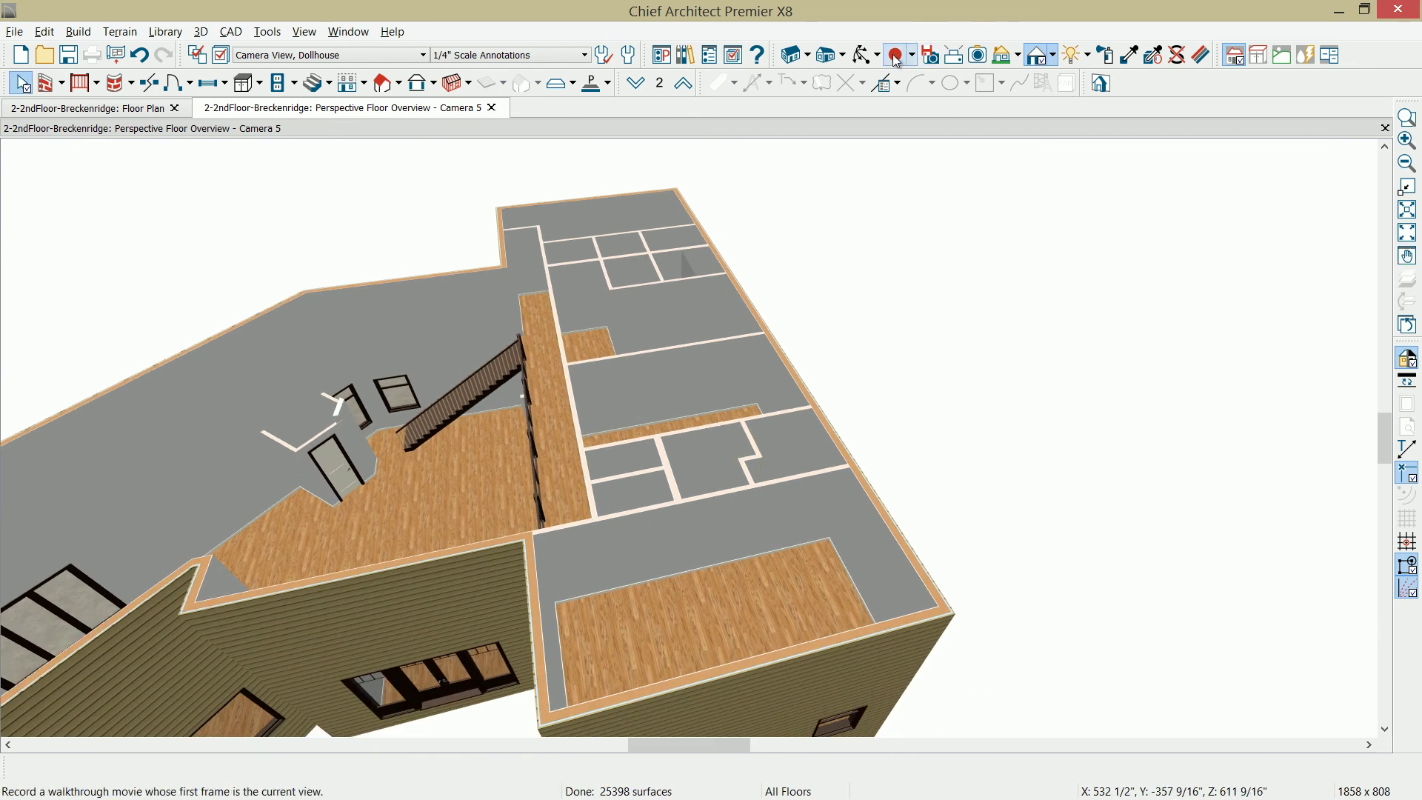
click(863, 54)
Step: Paint the right-side room floors with Light - MP Plank in Floor Mode
drag(930, 341, 892, 443)
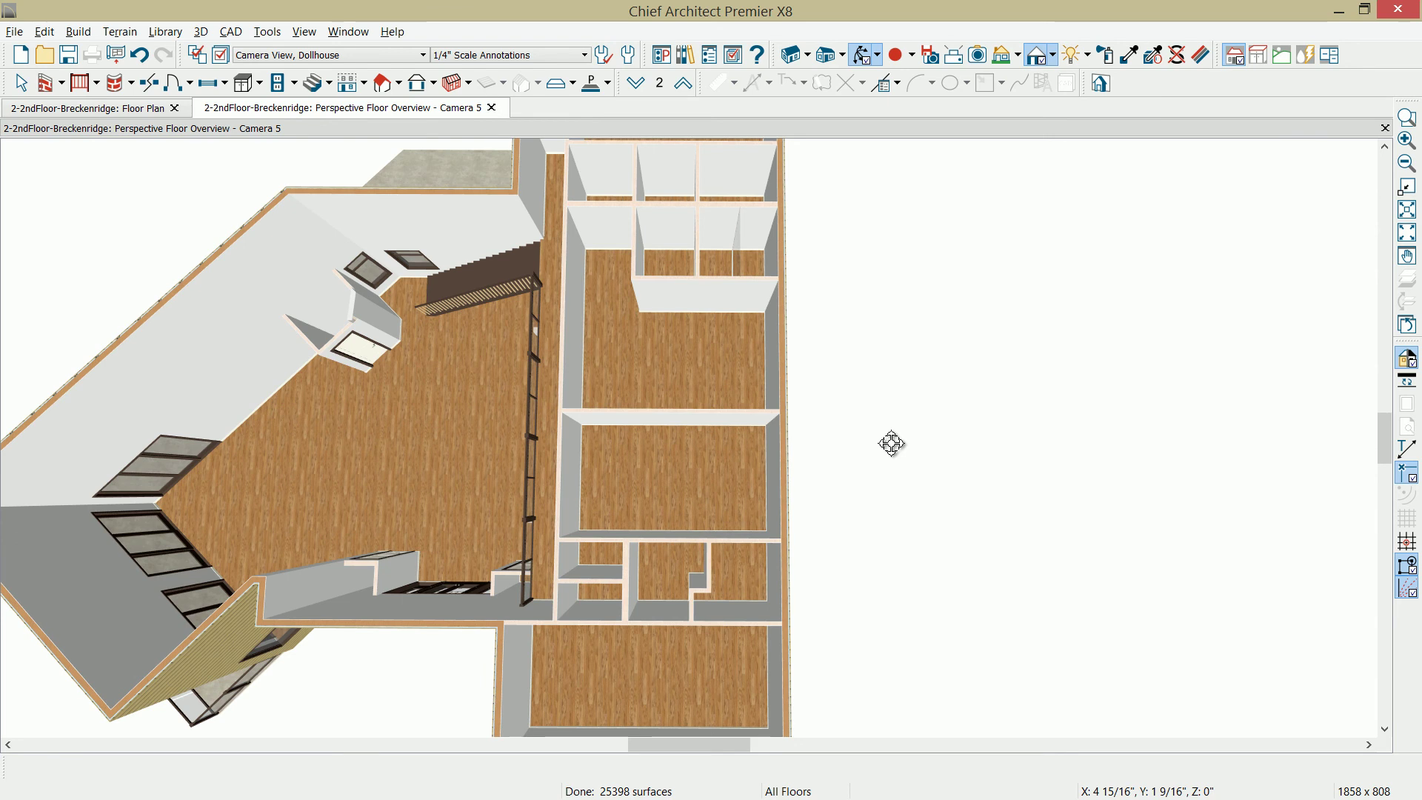
click(685, 55)
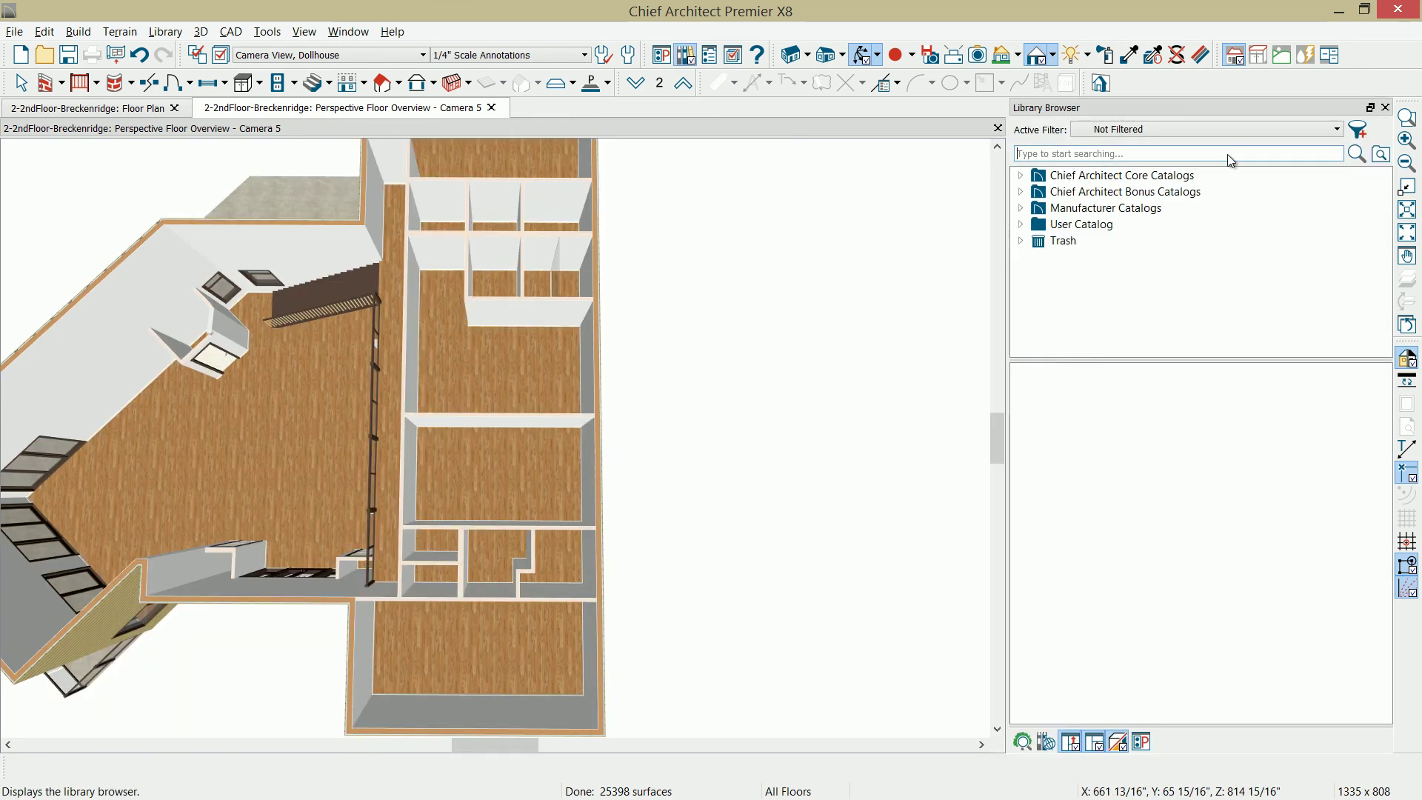
key(space)
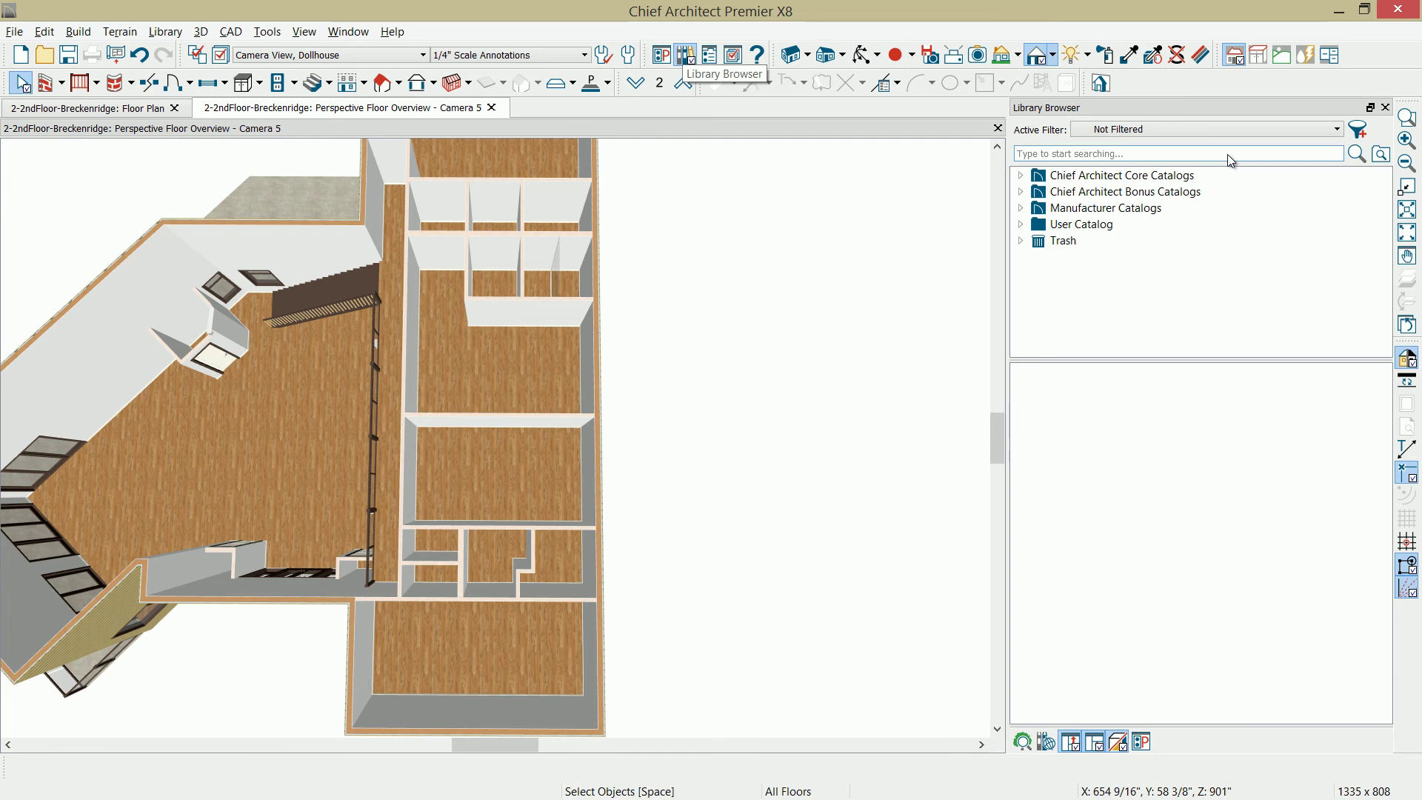
text(Light - MP Plank)
key(Return)
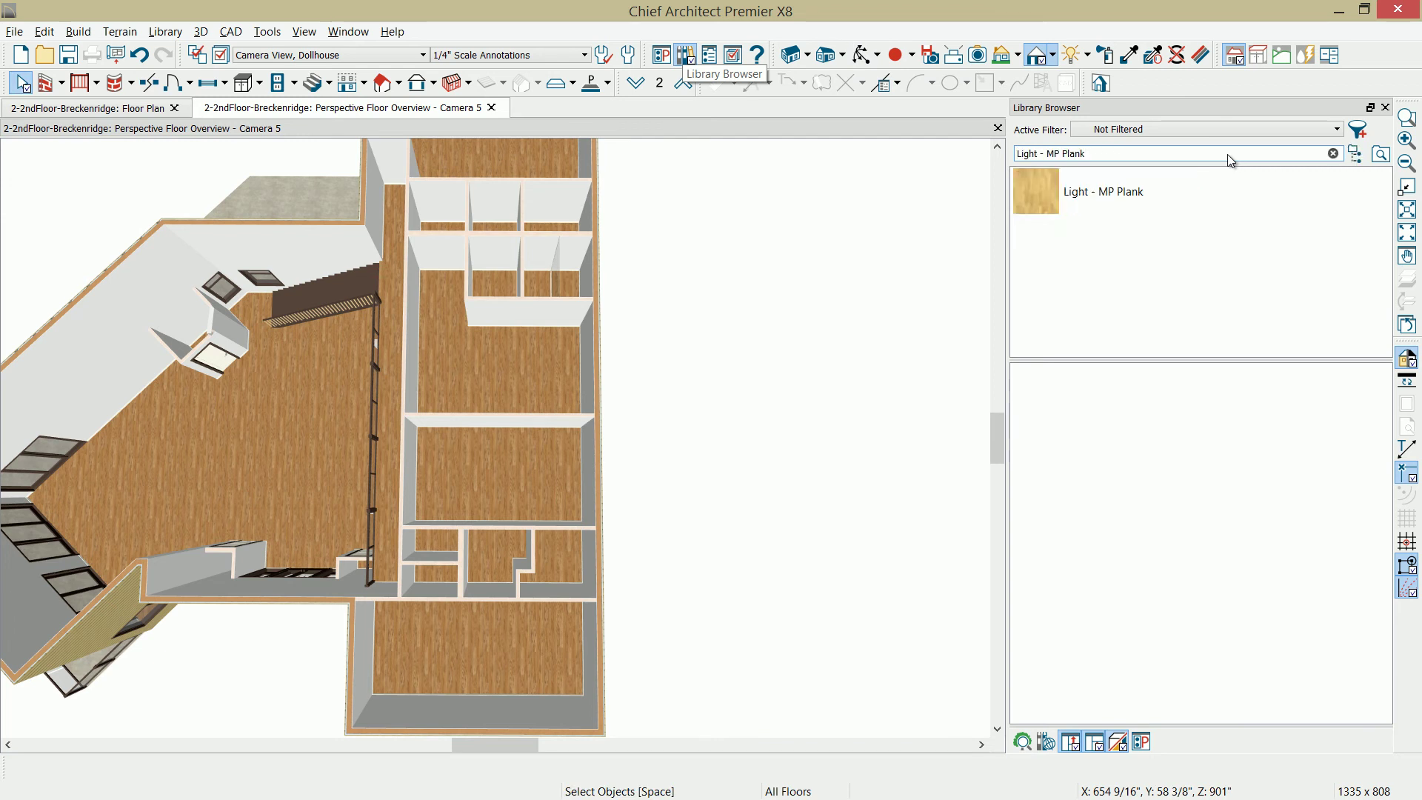
click(1089, 188)
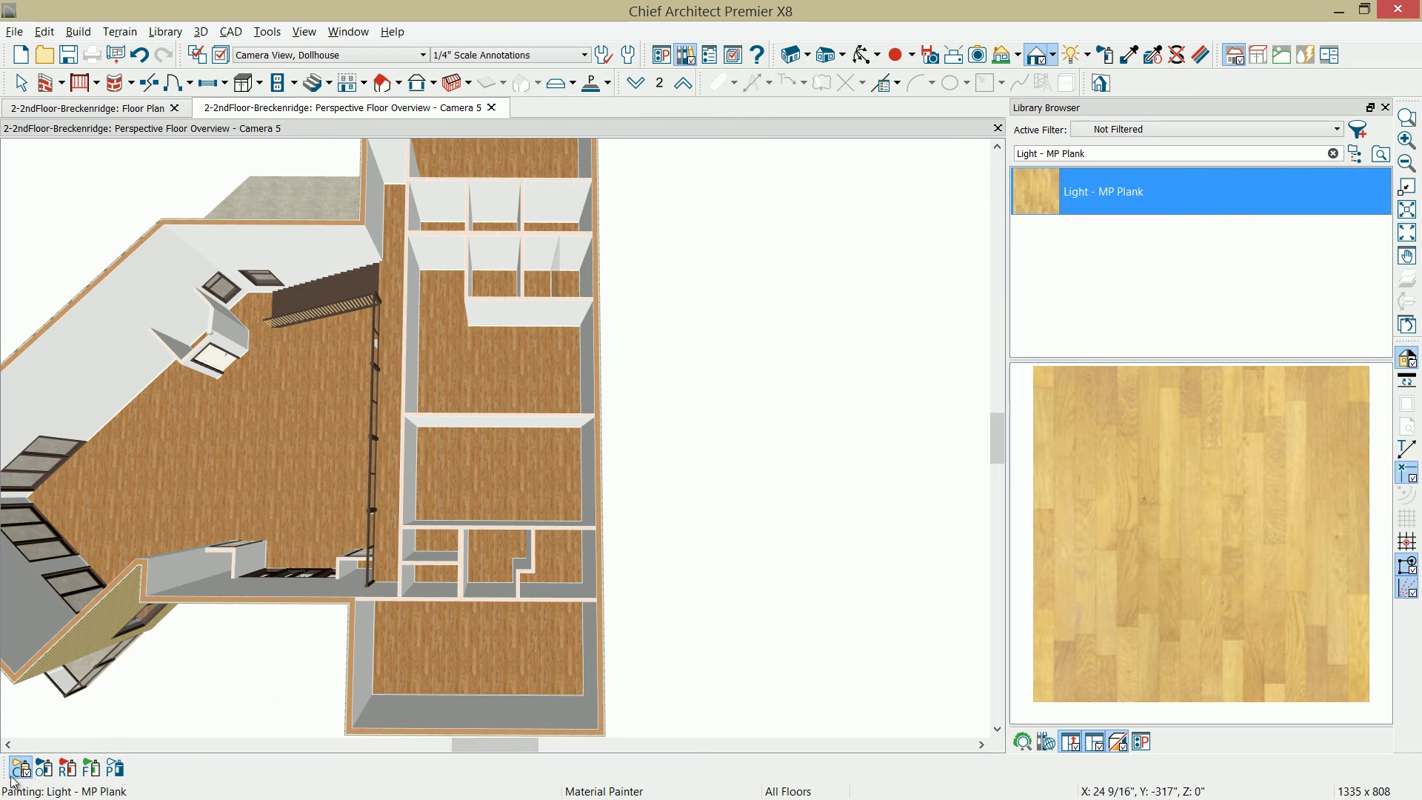
click(93, 770)
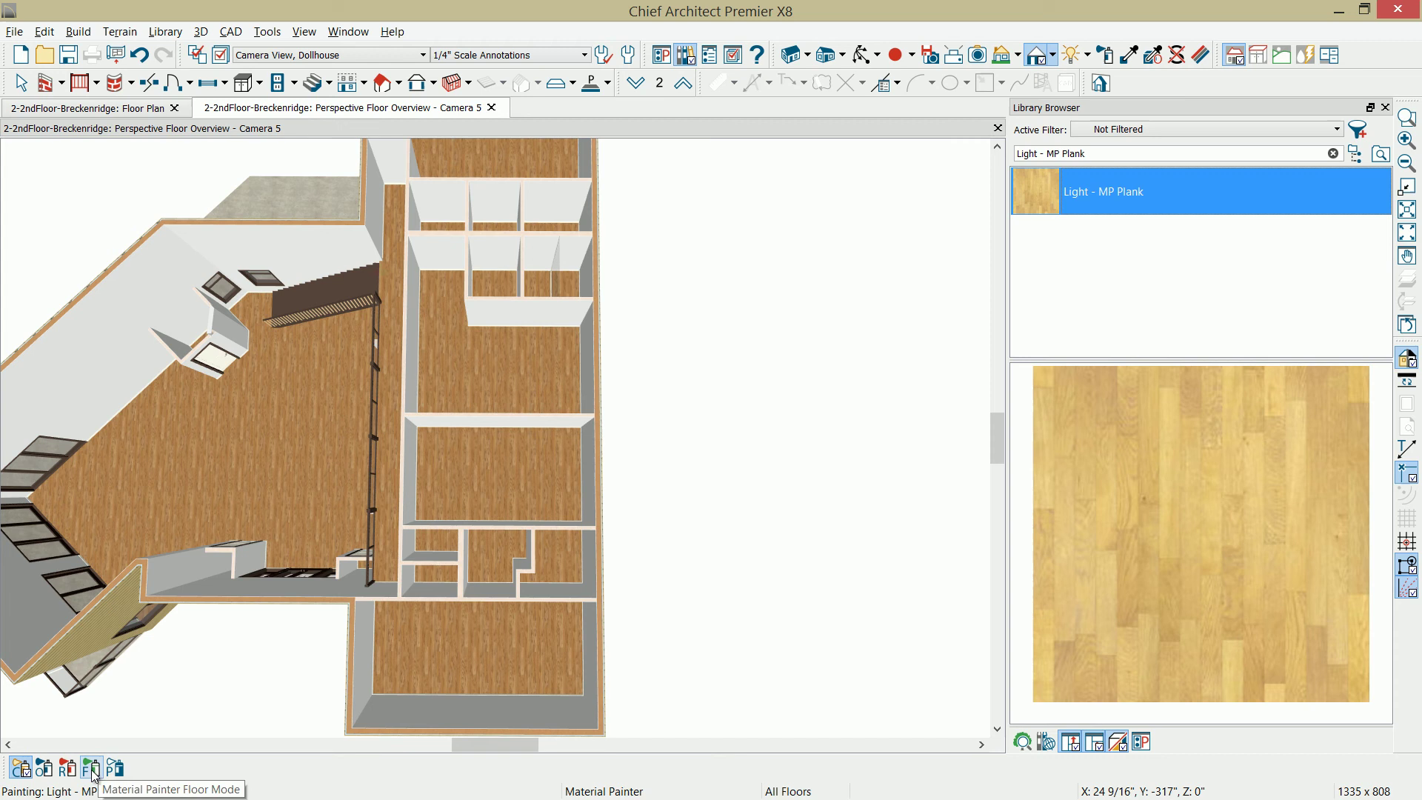
click(397, 686)
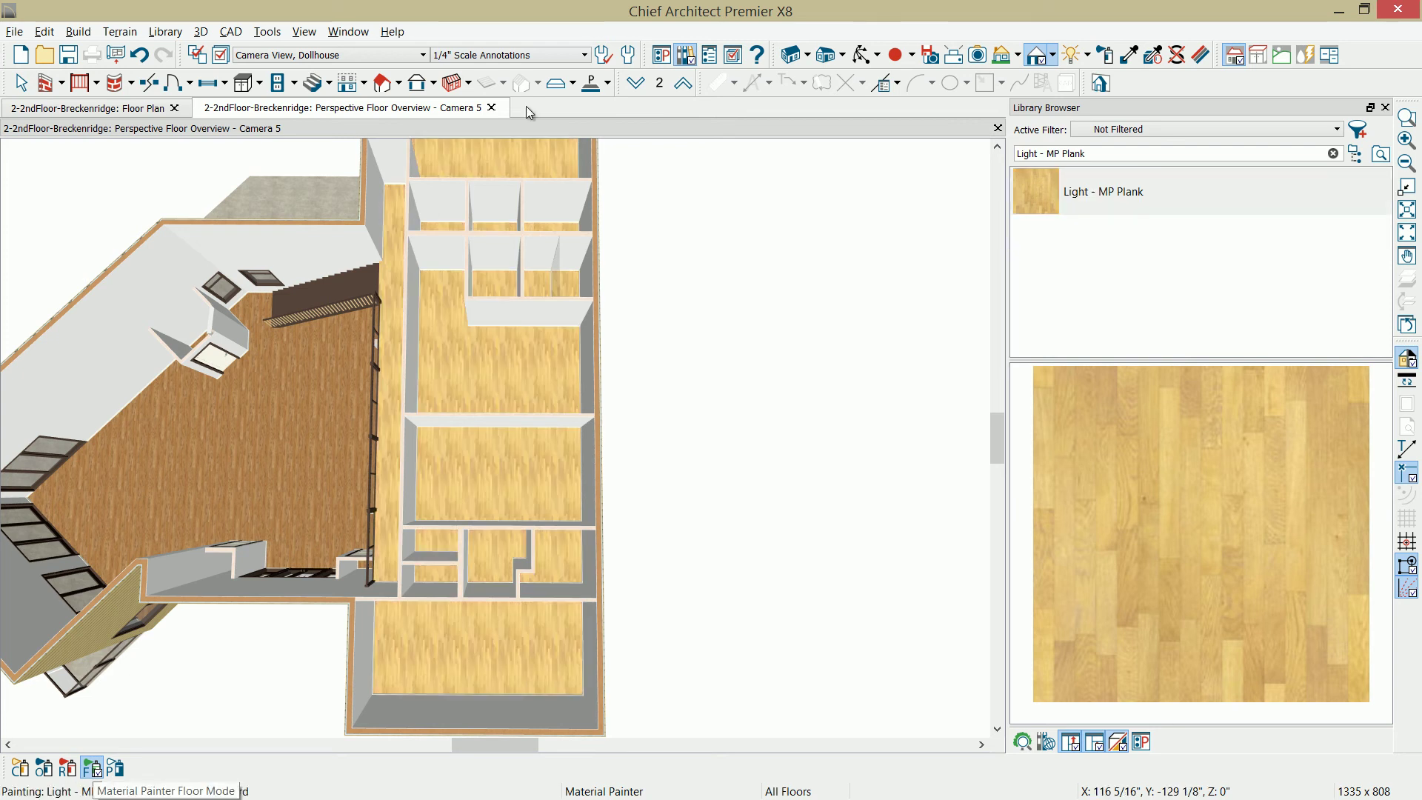
click(862, 55)
drag(280, 666, 548, 500)
Step: Zoom in on the balcony and check the rendered living room image
scroll(548, 518, up, 3)
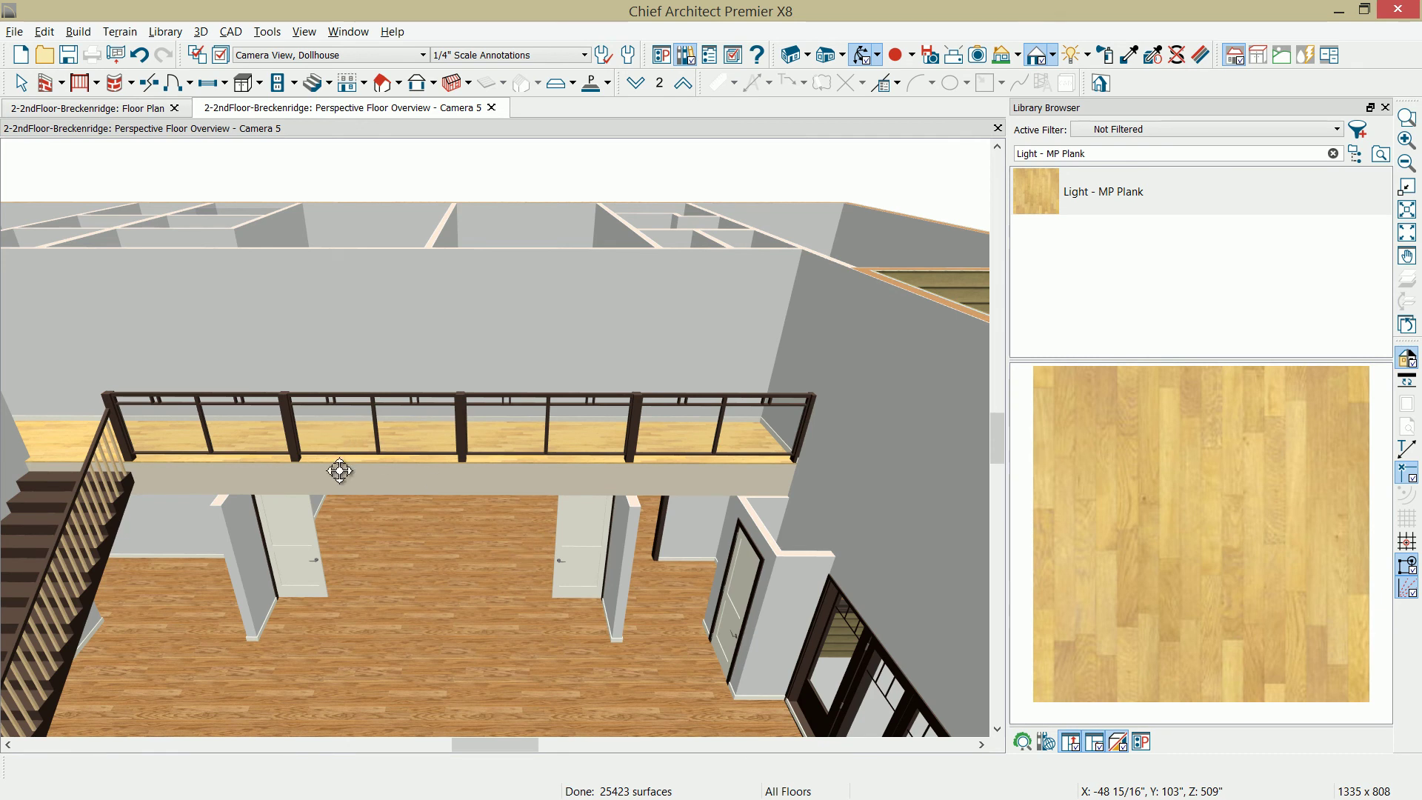
key(alt+Tab)
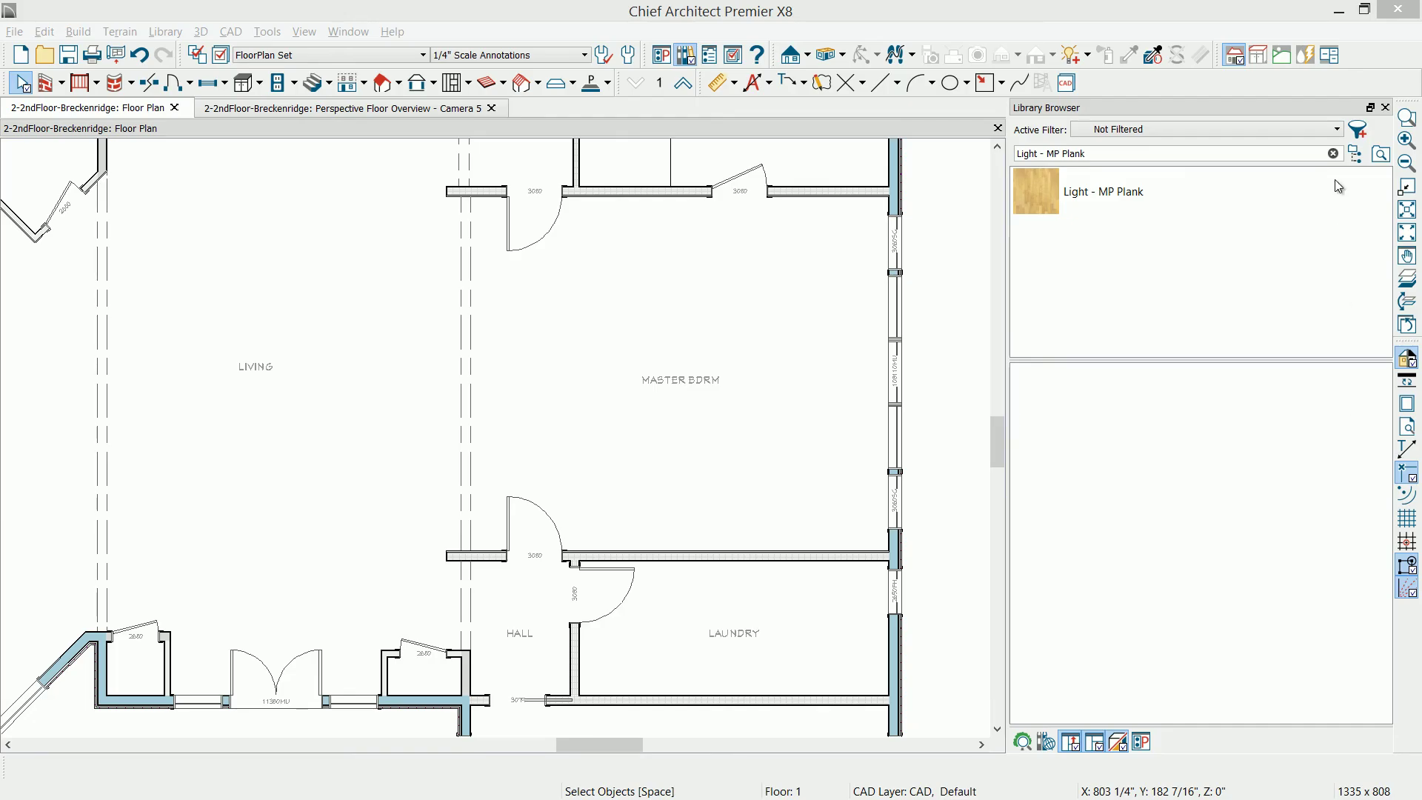
Step: Pick the Fireplace, Breckenridge- from the Breckenridge user catalog
click(1334, 155)
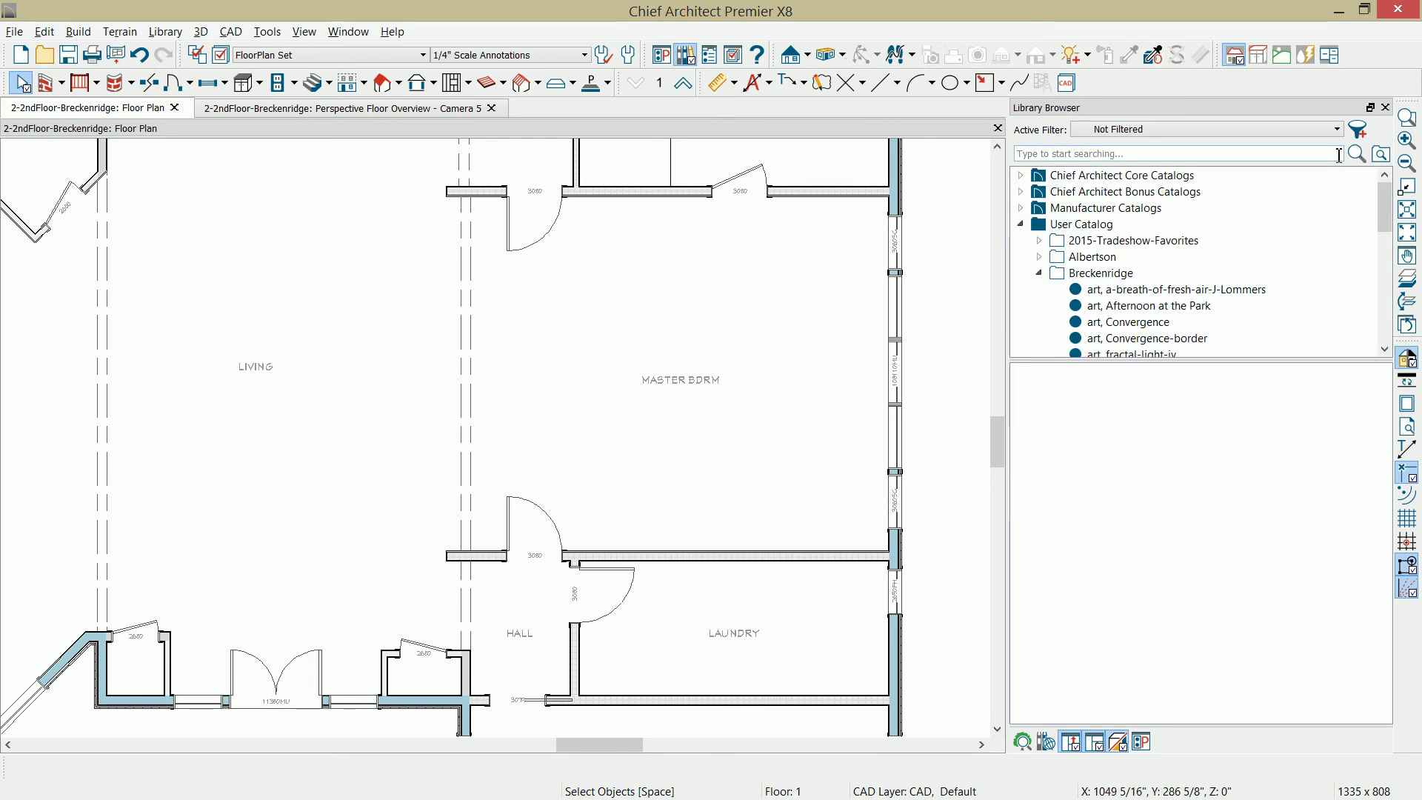
click(1146, 276)
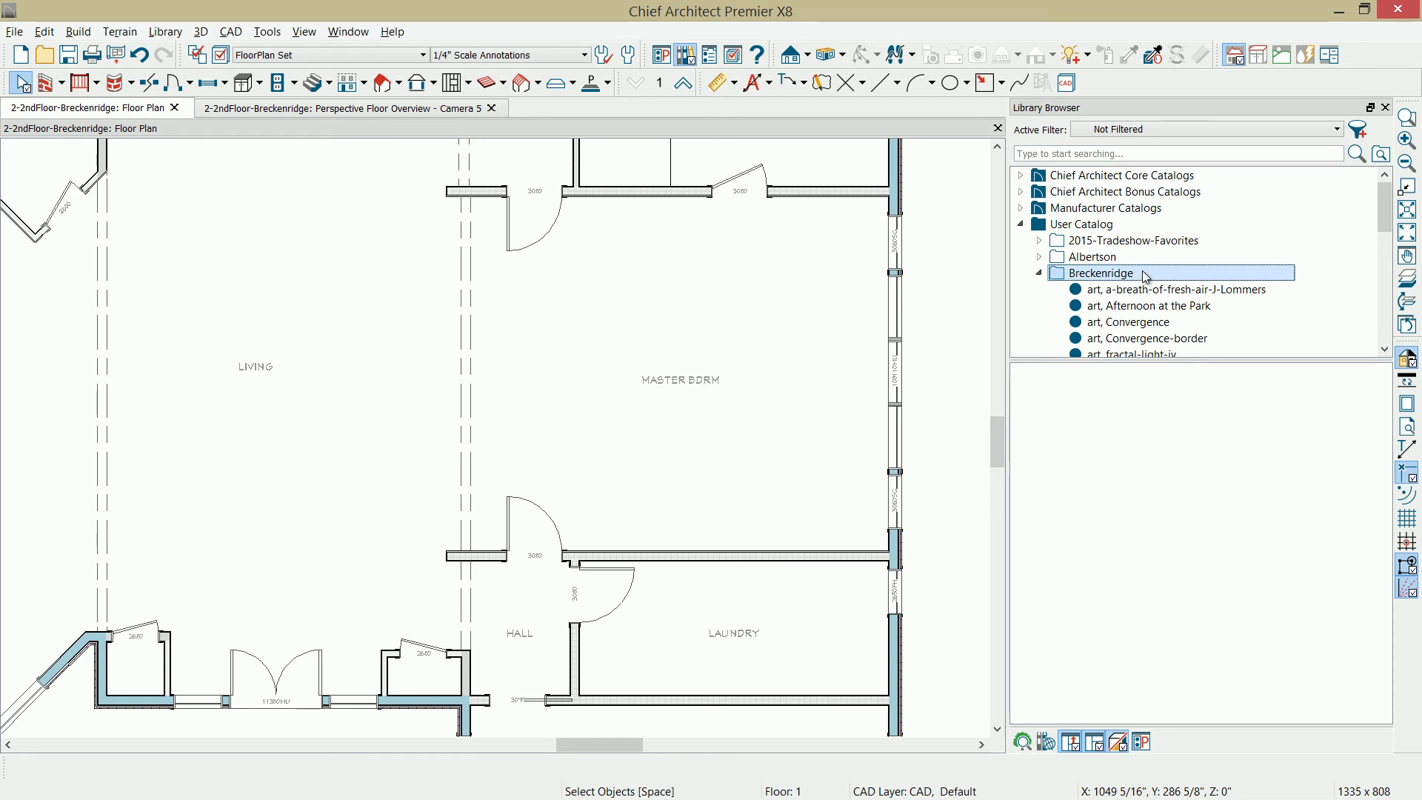
click(1385, 350)
click(1385, 350)
click(1385, 351)
click(1385, 350)
click(1385, 351)
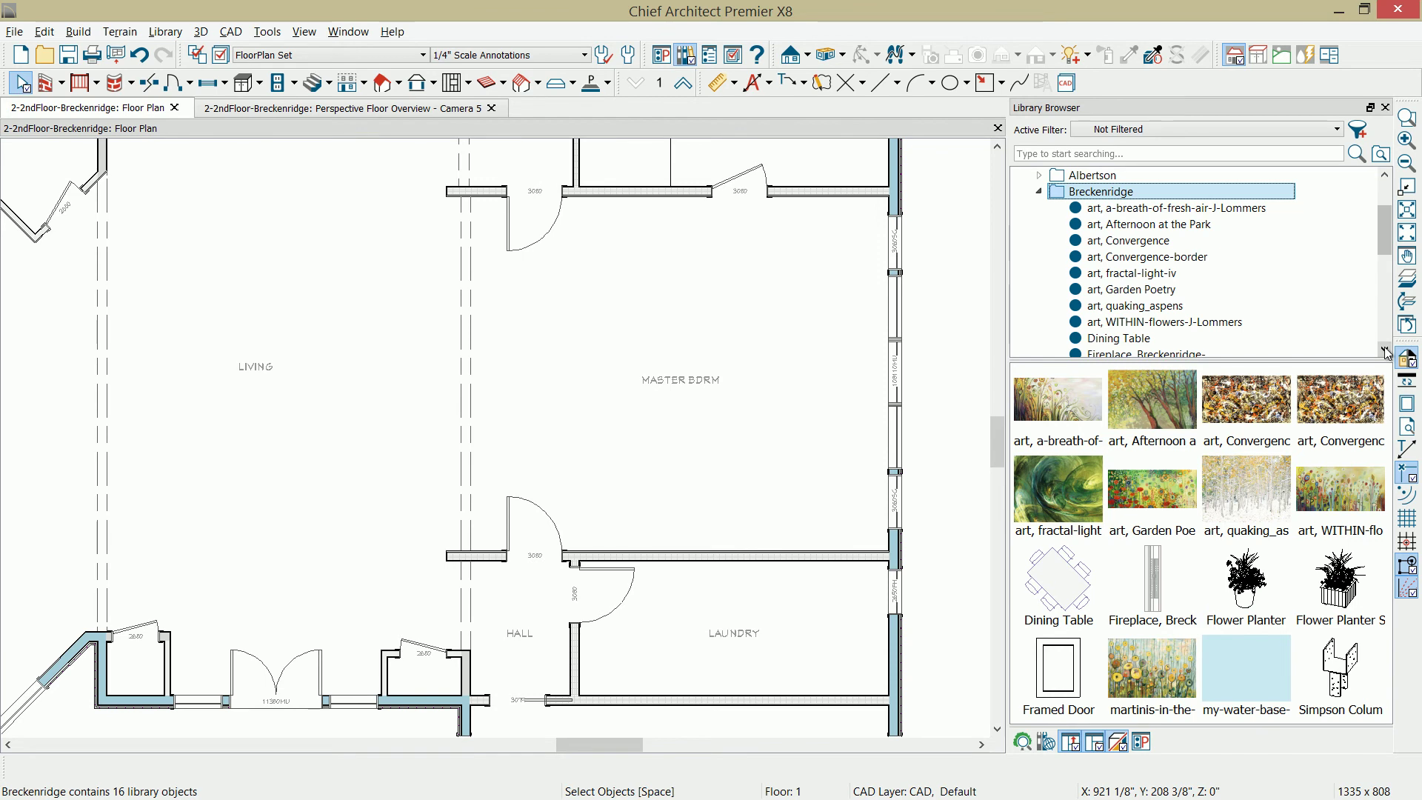
click(1385, 351)
click(1385, 350)
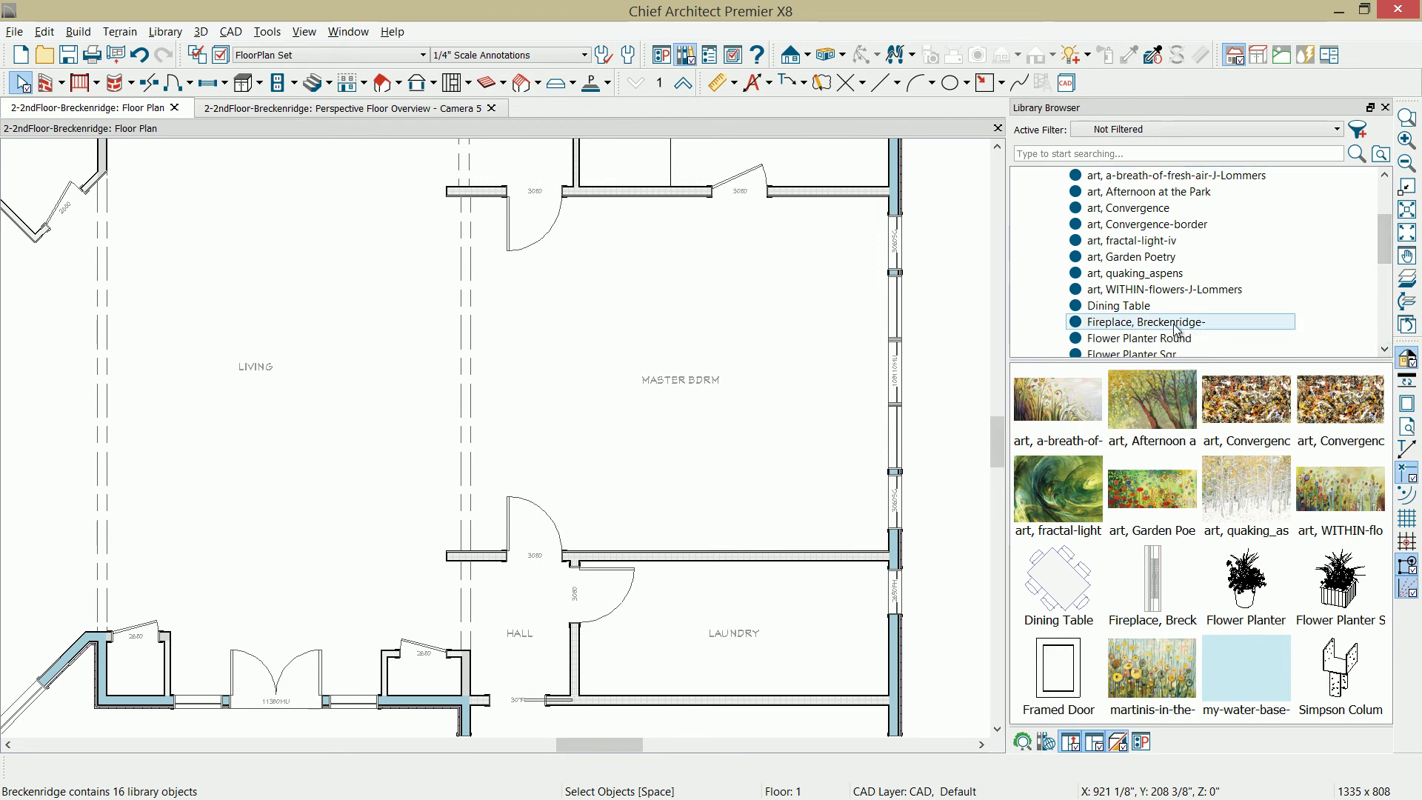
click(1132, 324)
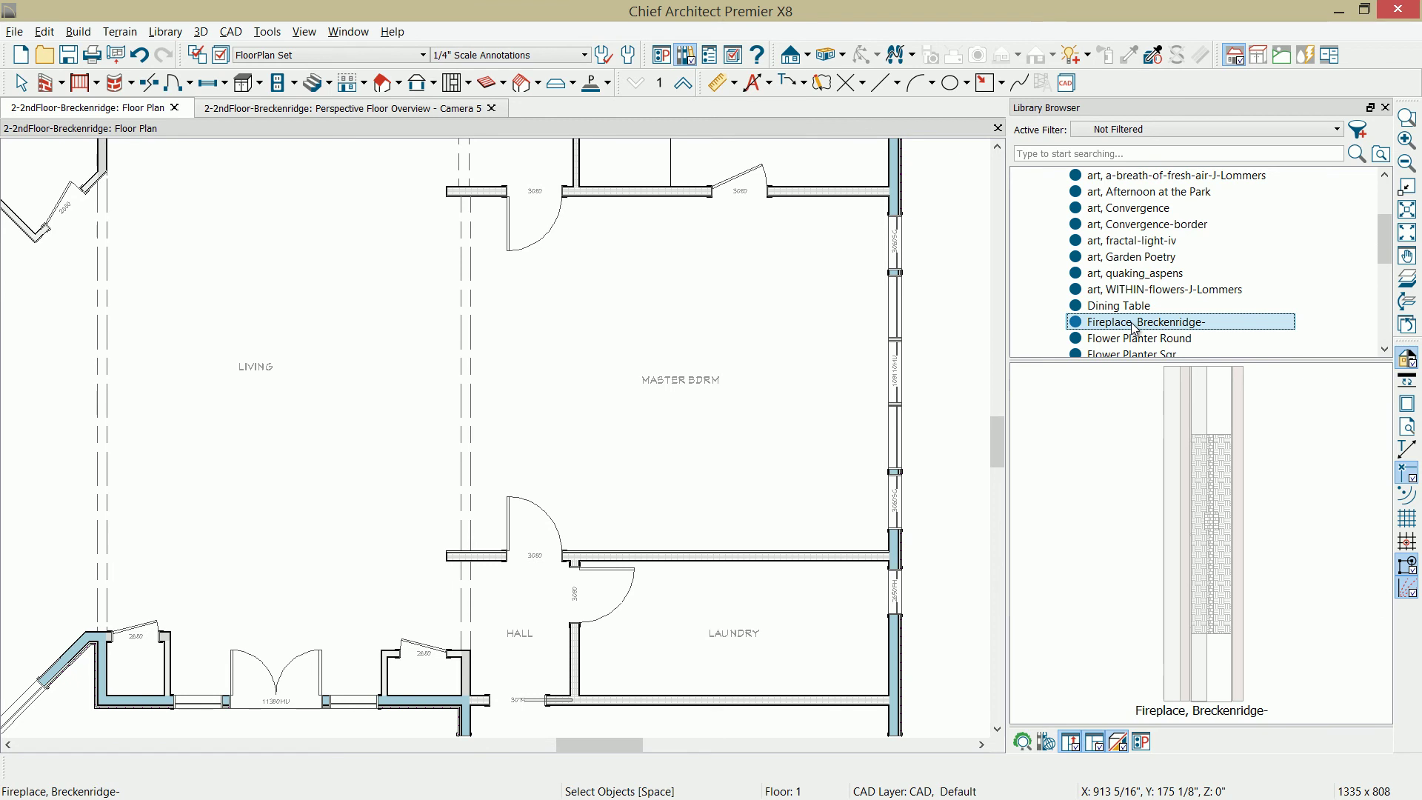
click(1211, 540)
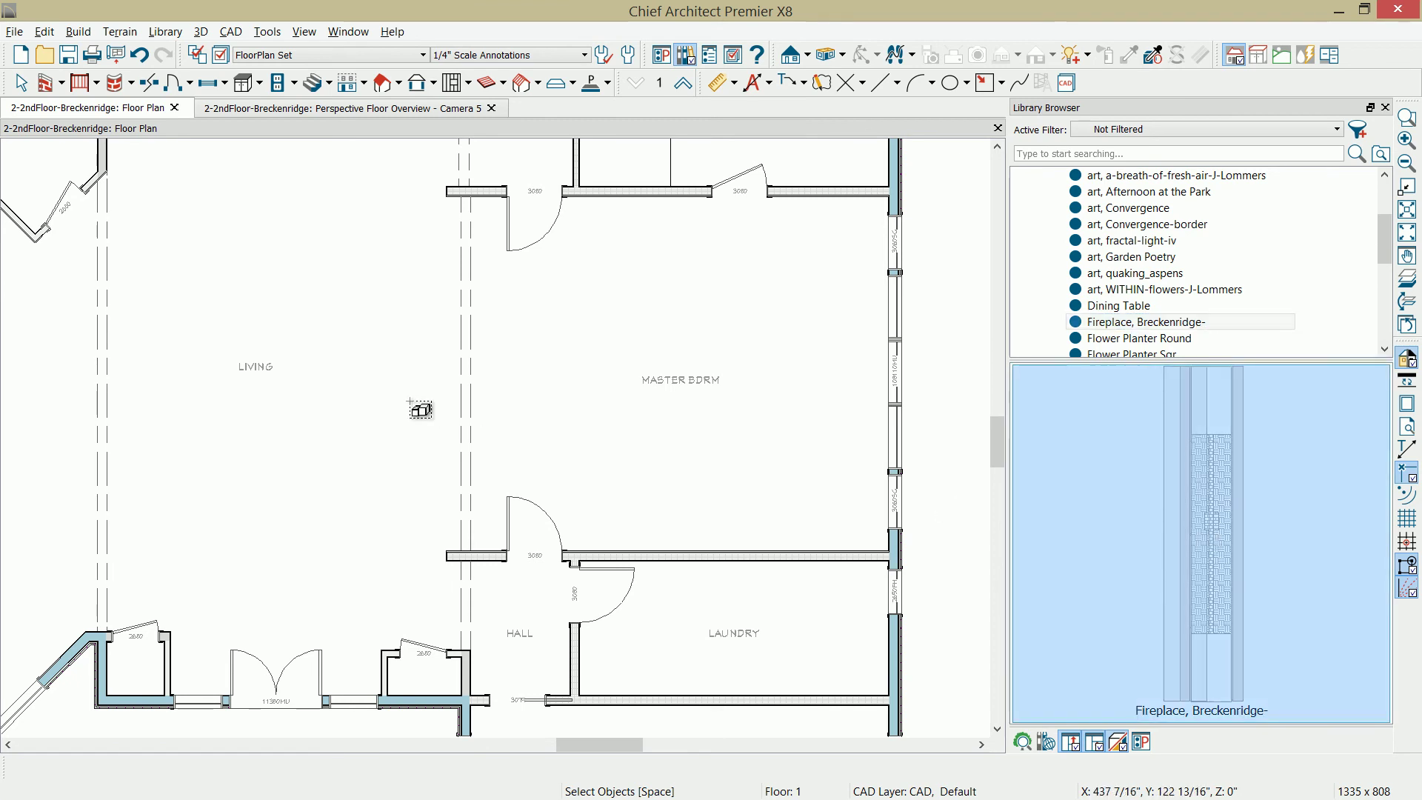
Step: Place the fireplace against the Living/Master Bdrm wall and inspect it in 3D
click(385, 377)
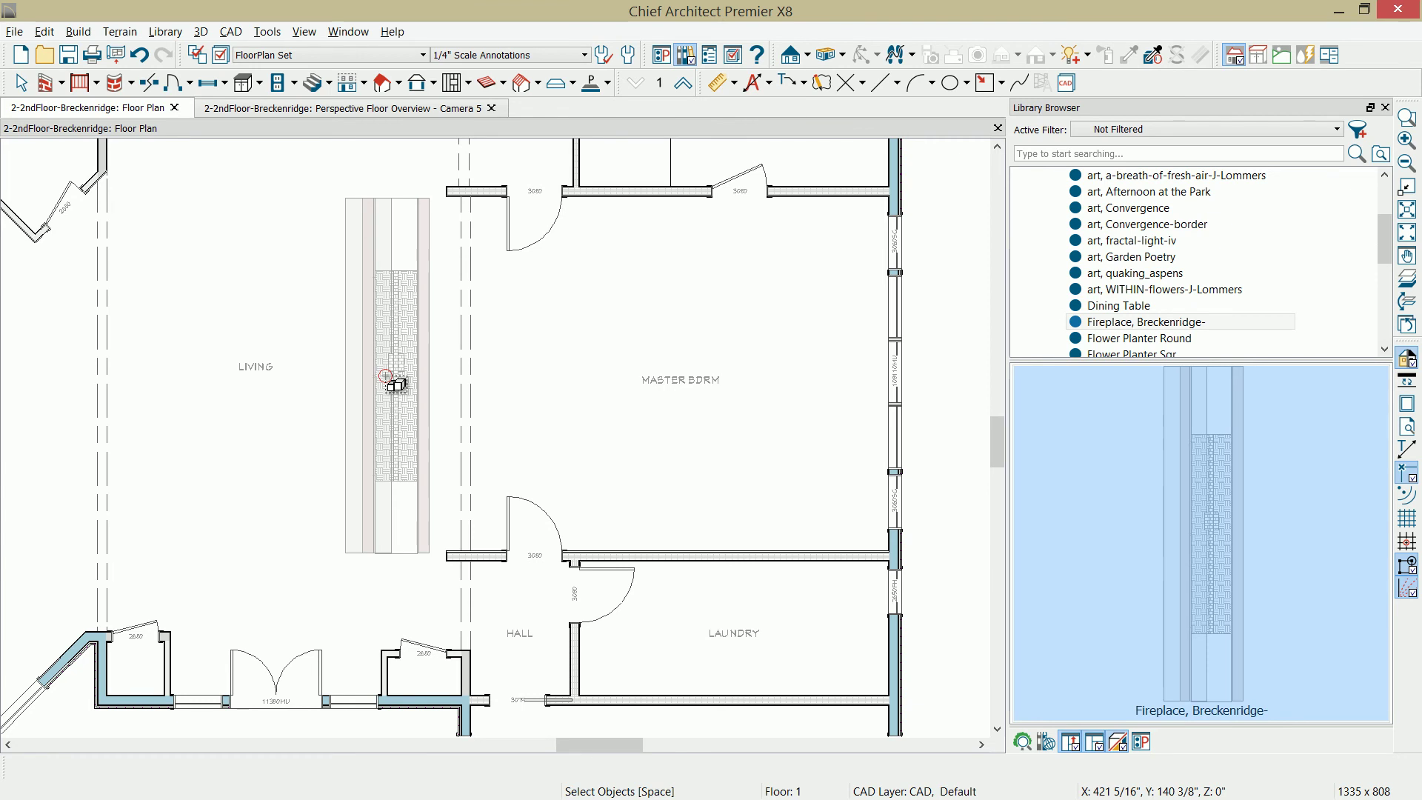
click(361, 460)
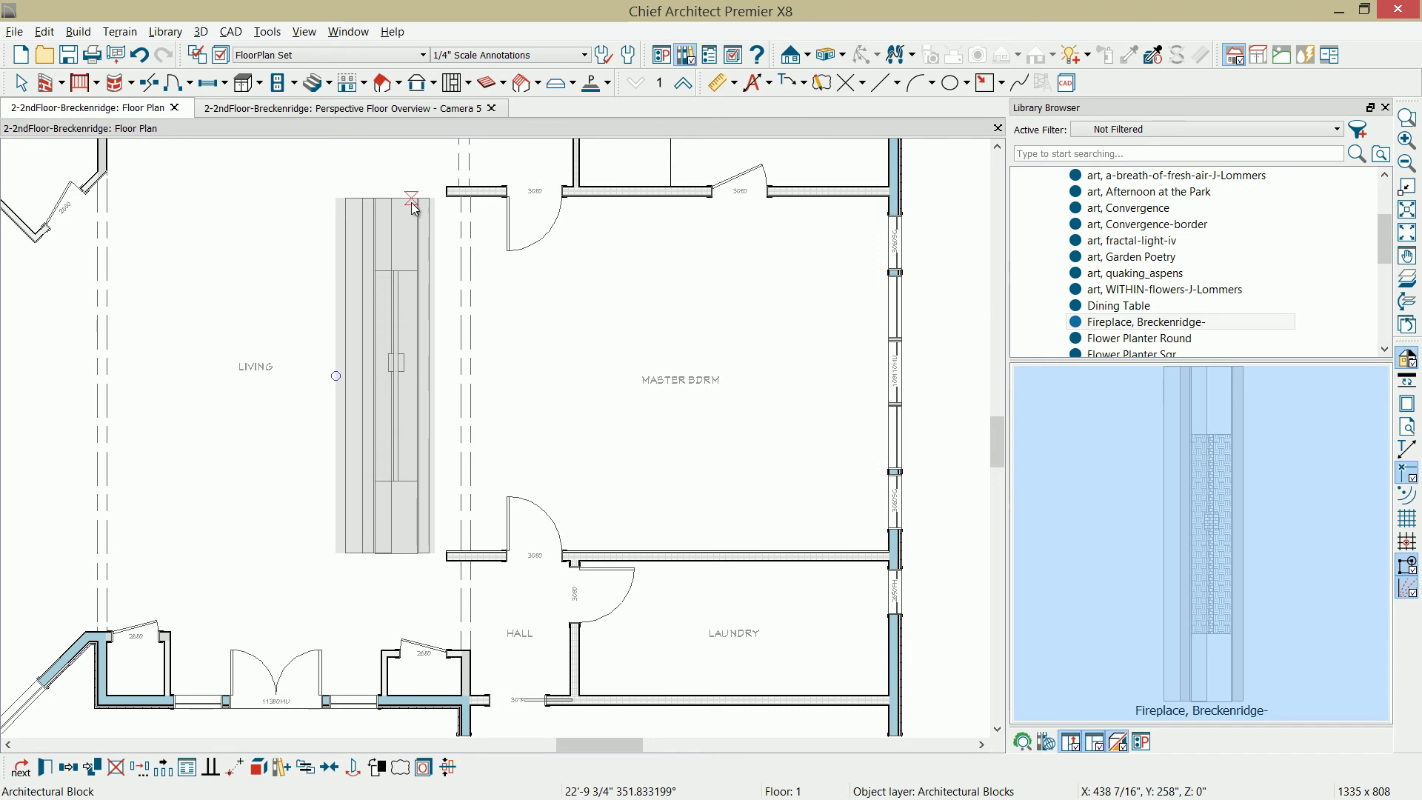
click(491, 200)
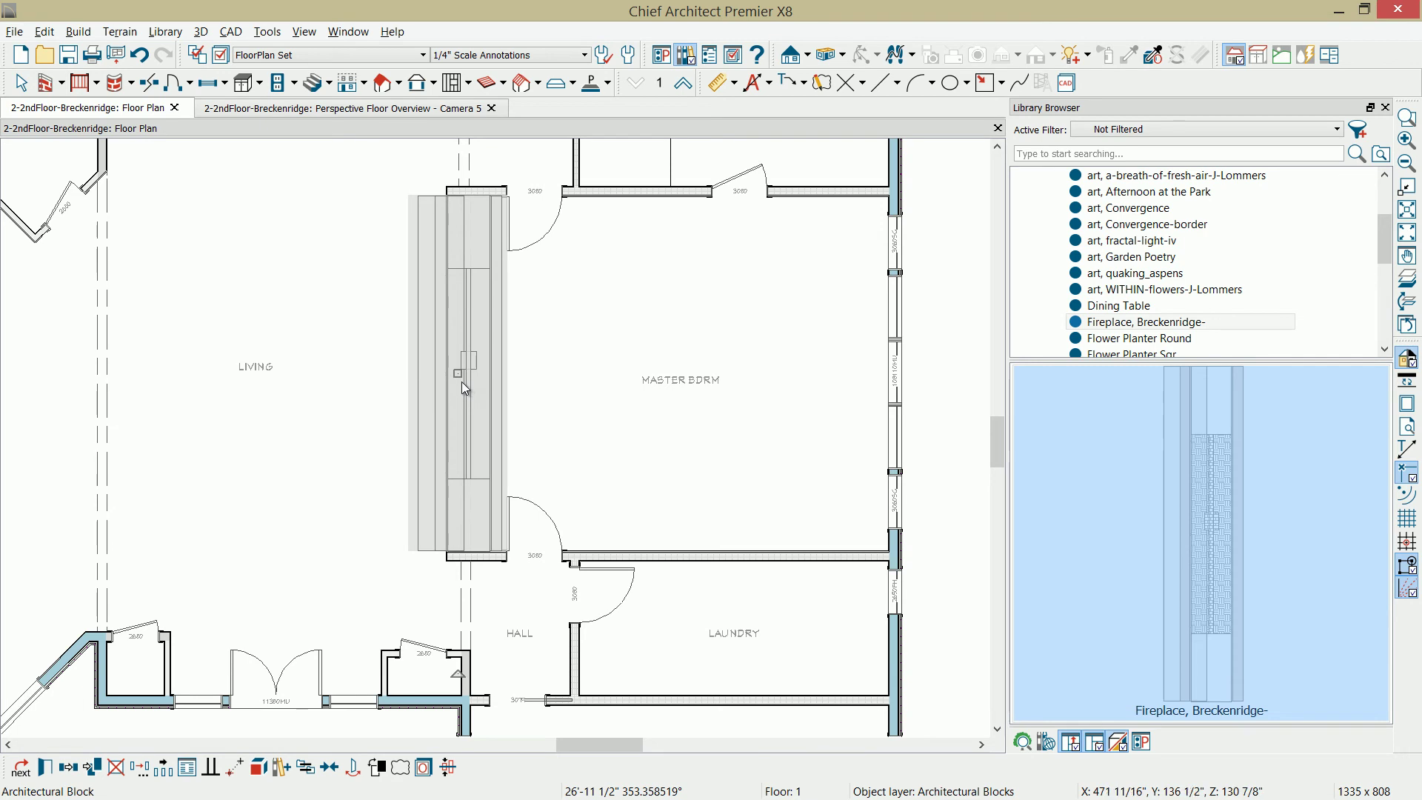
drag(458, 374, 447, 375)
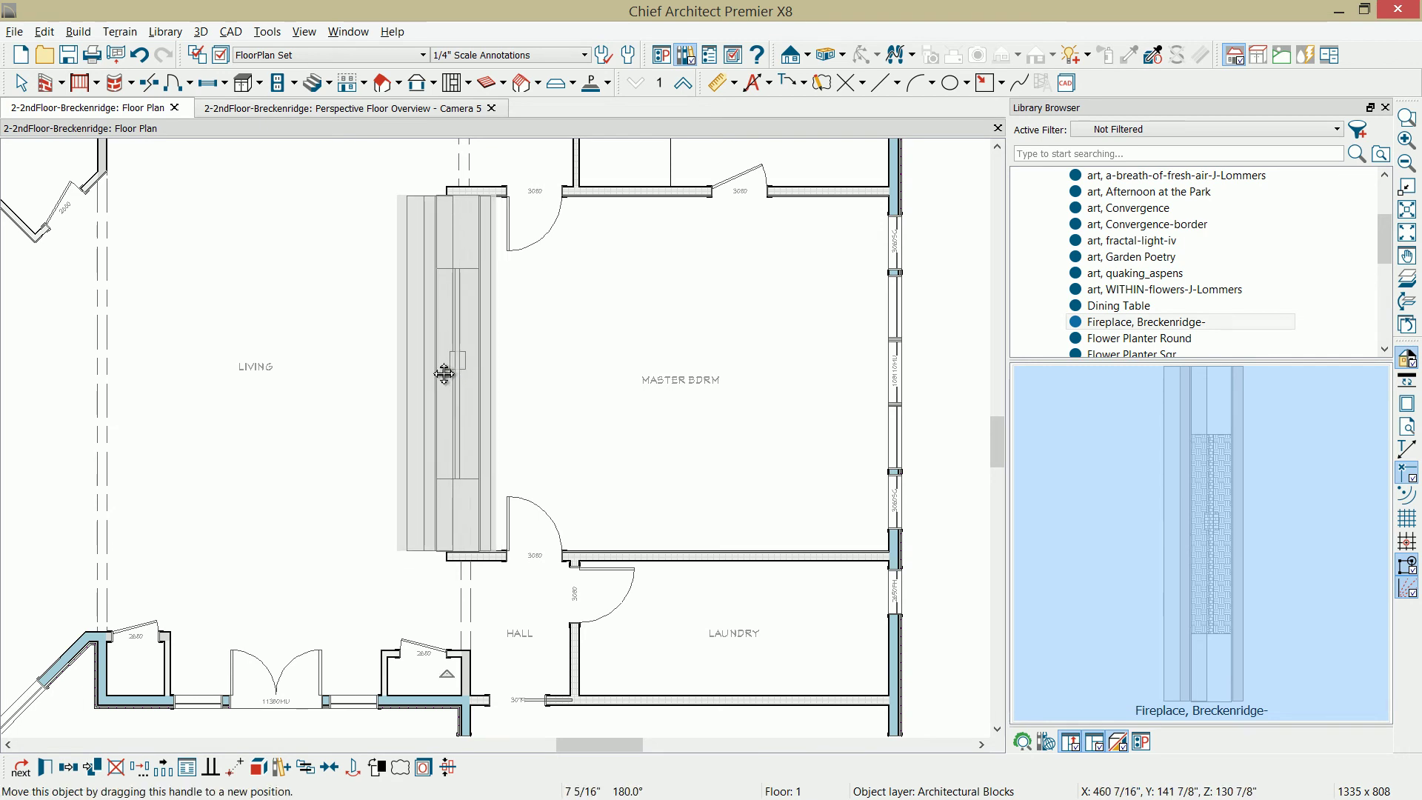
click(378, 111)
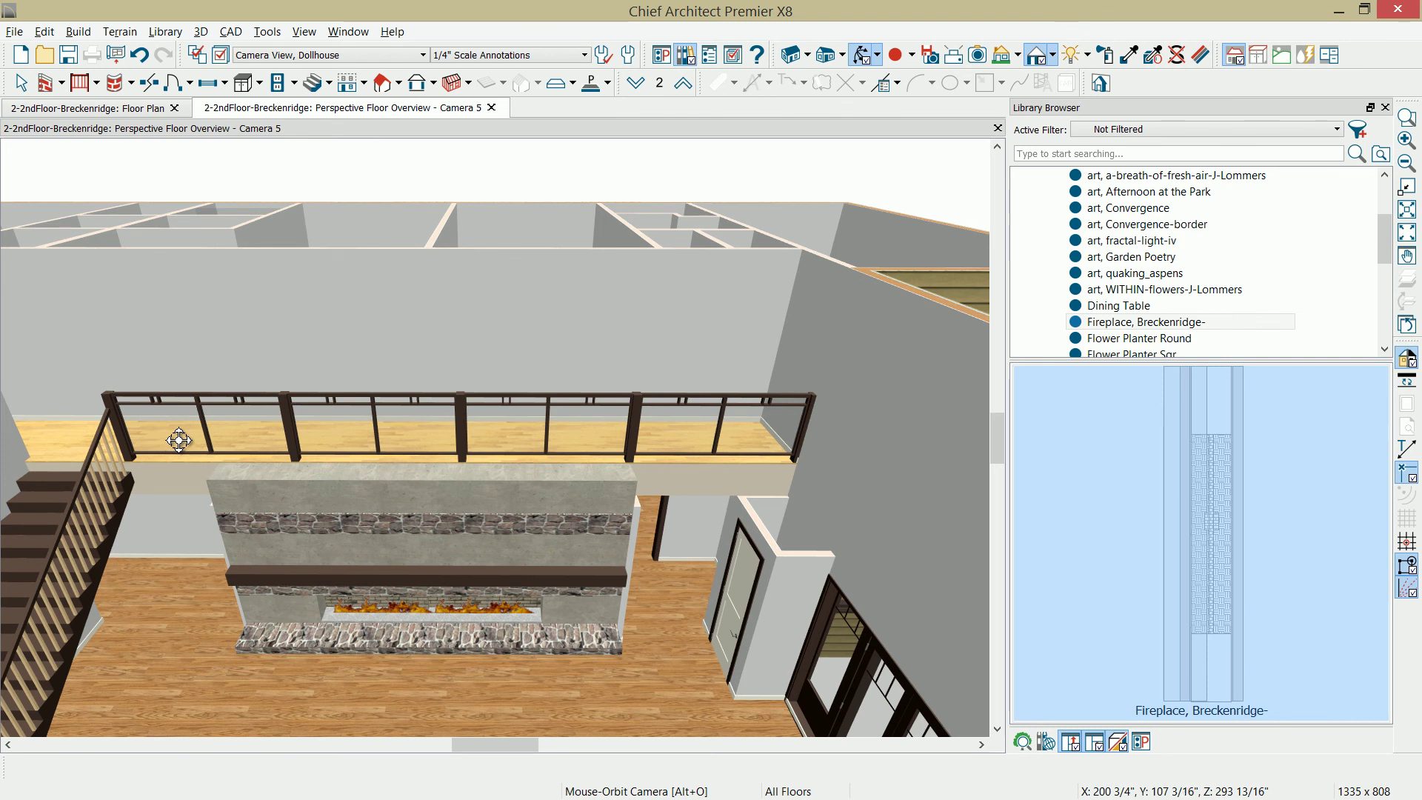
drag(745, 631, 703, 627)
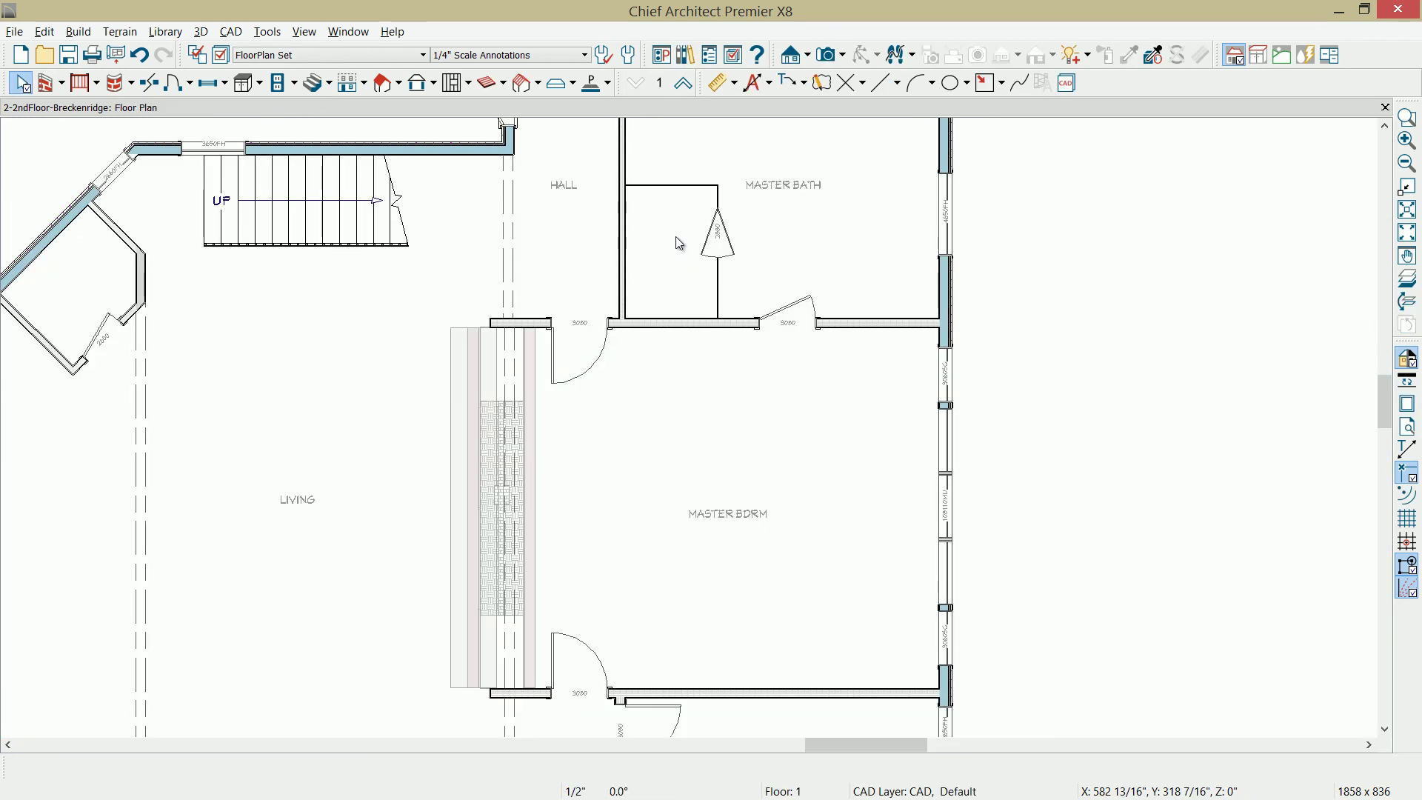
Step: On the second floor, change the balcony railing thickness from 4 1/2" to 6 1/2"
click(684, 83)
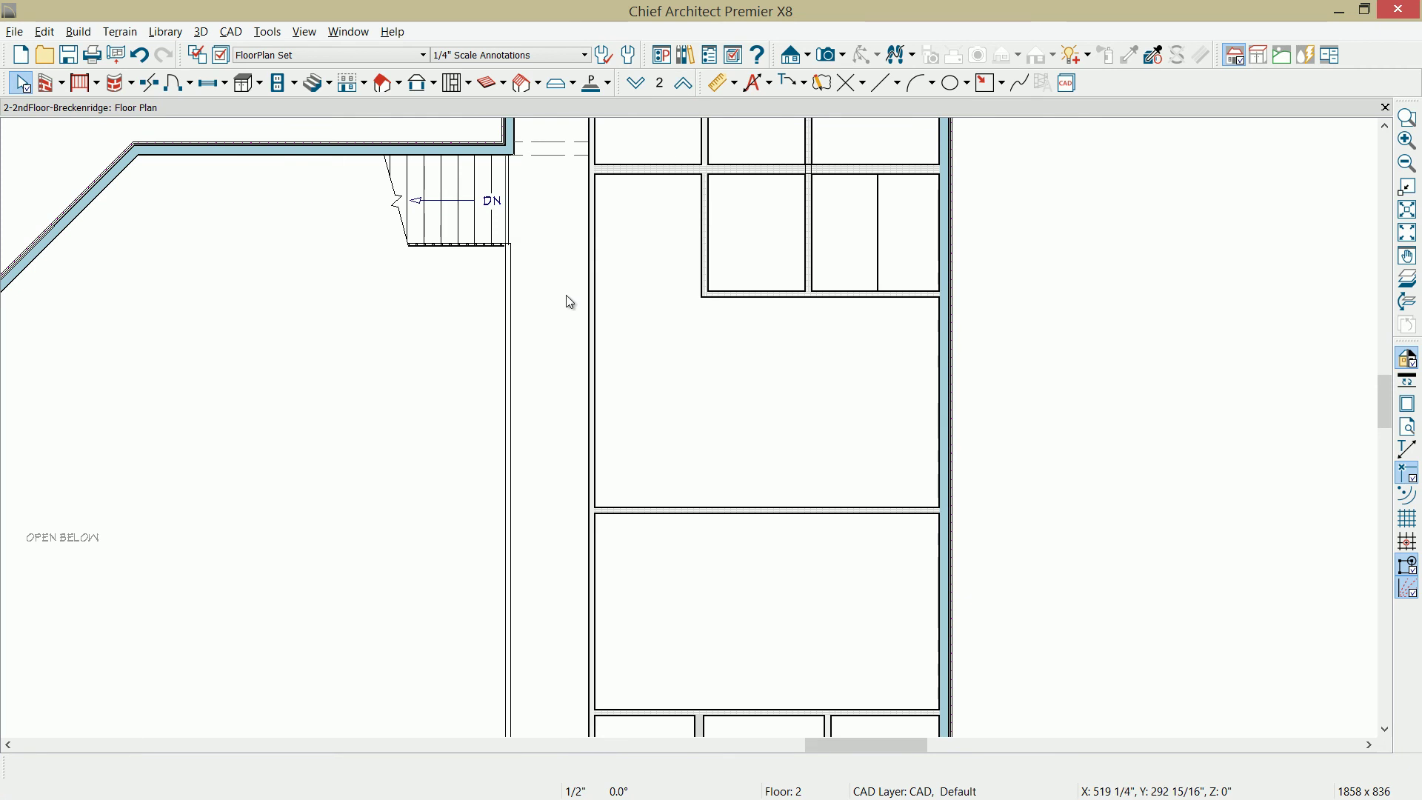
click(505, 360)
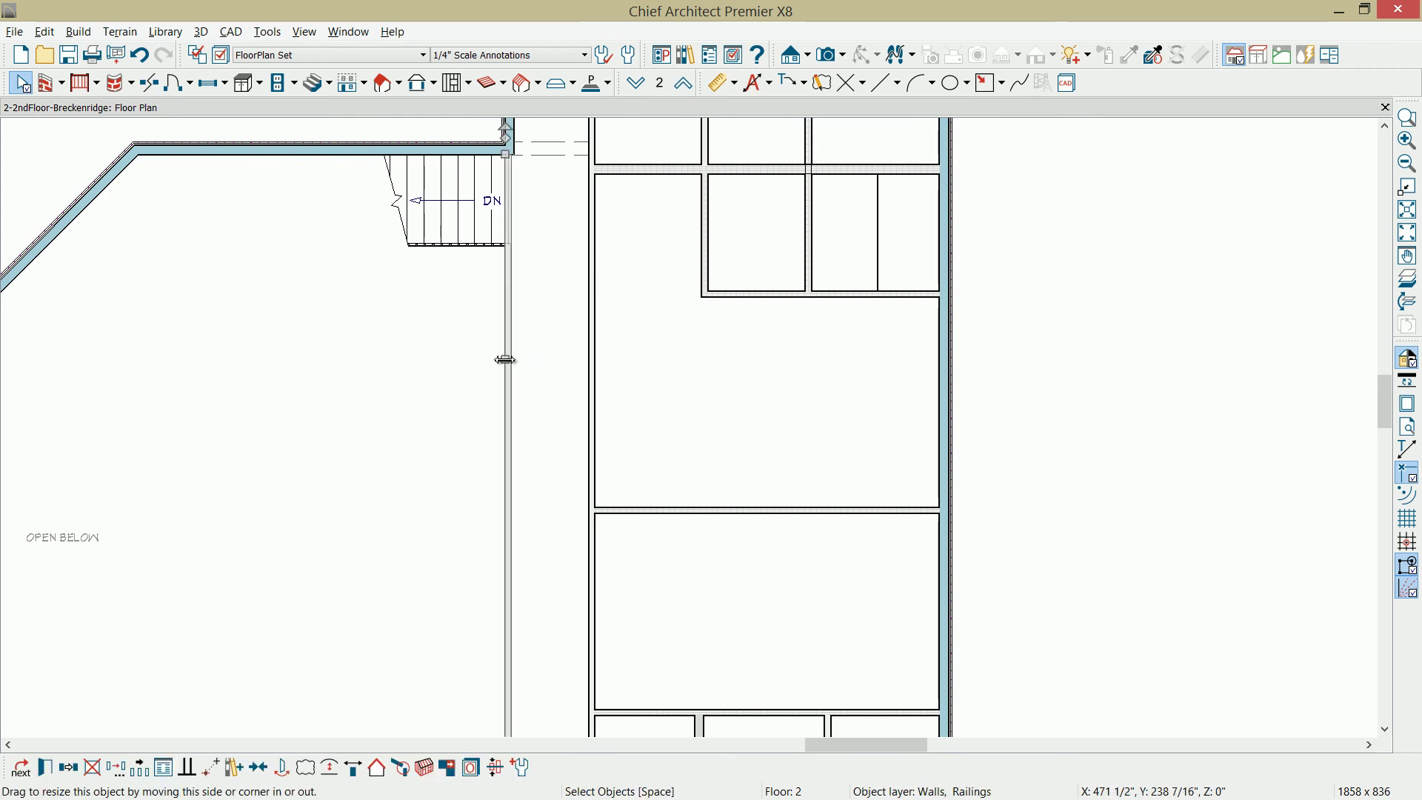
double_click(505, 359)
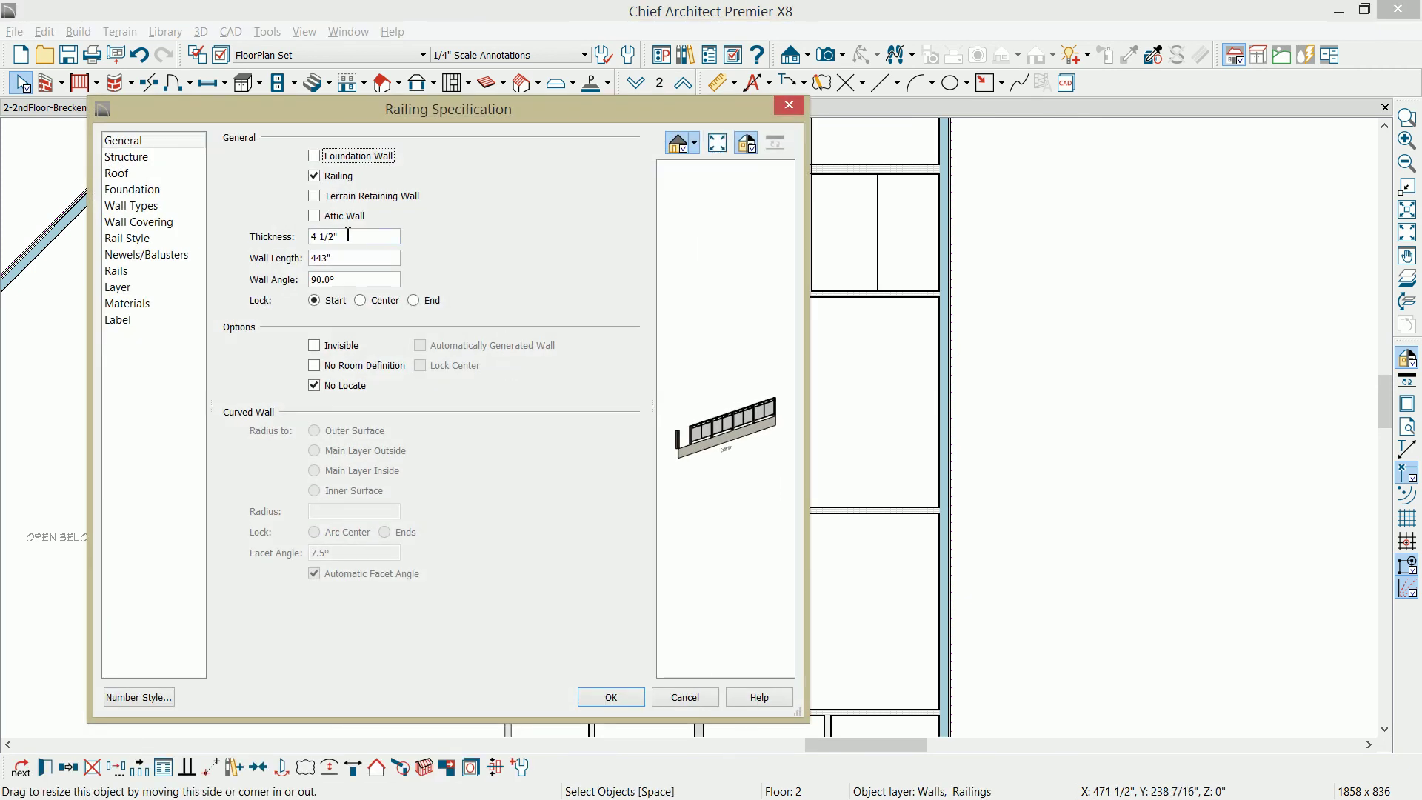
drag(316, 239, 308, 240)
text(6)
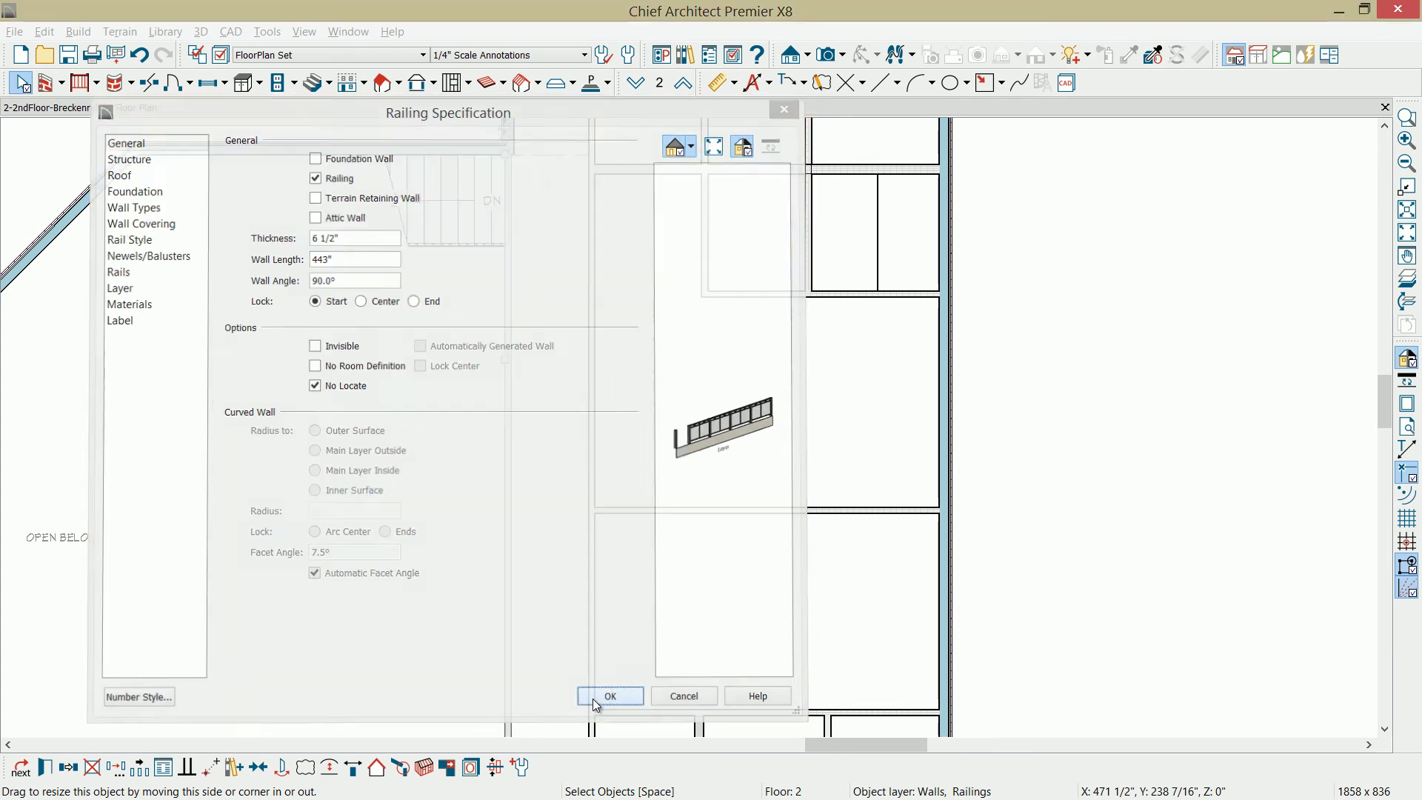
click(597, 701)
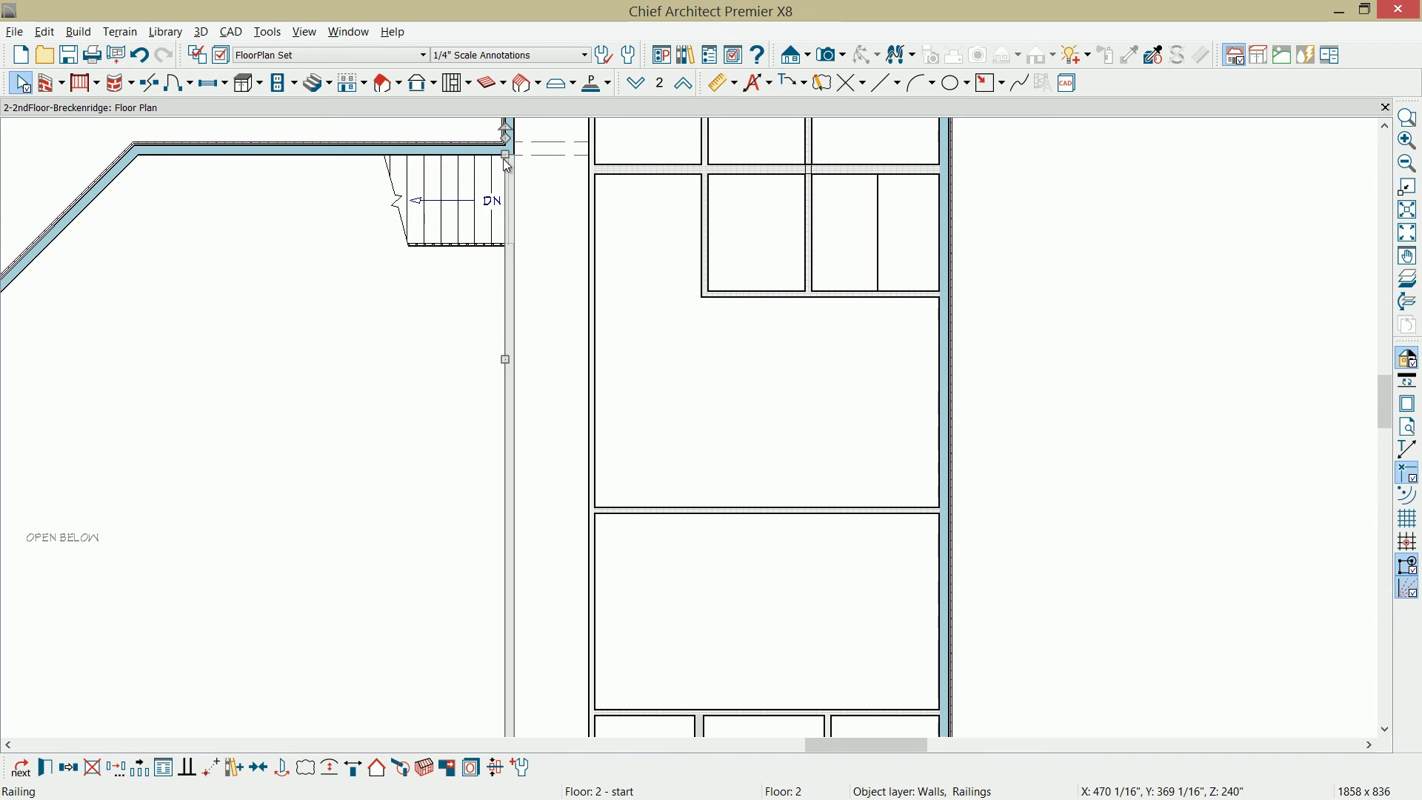
Step: Display the CAD, Guidelines layer, then toggle the lower-floor reference overlay on and off
click(221, 56)
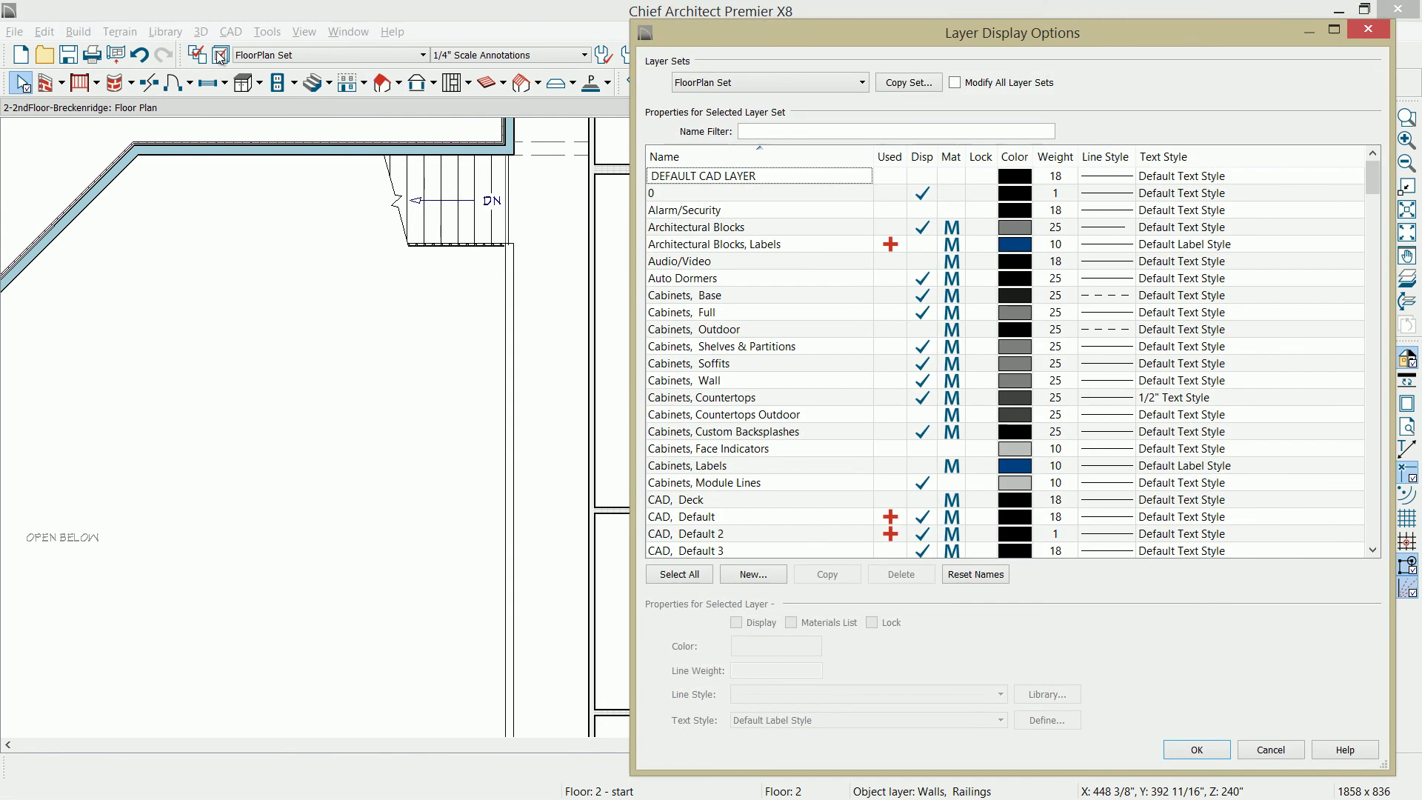
scroll(760, 464, down, 1)
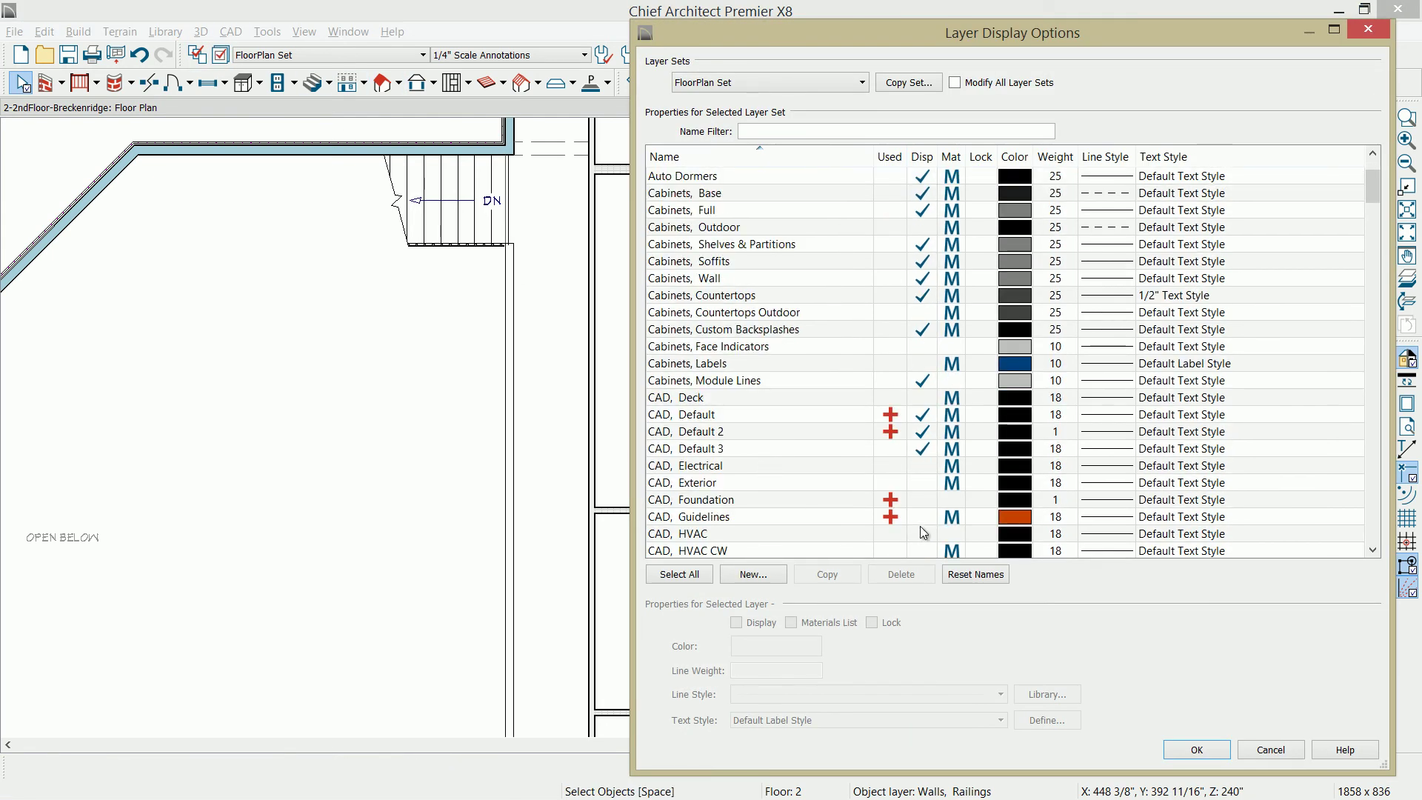
click(921, 517)
click(1197, 751)
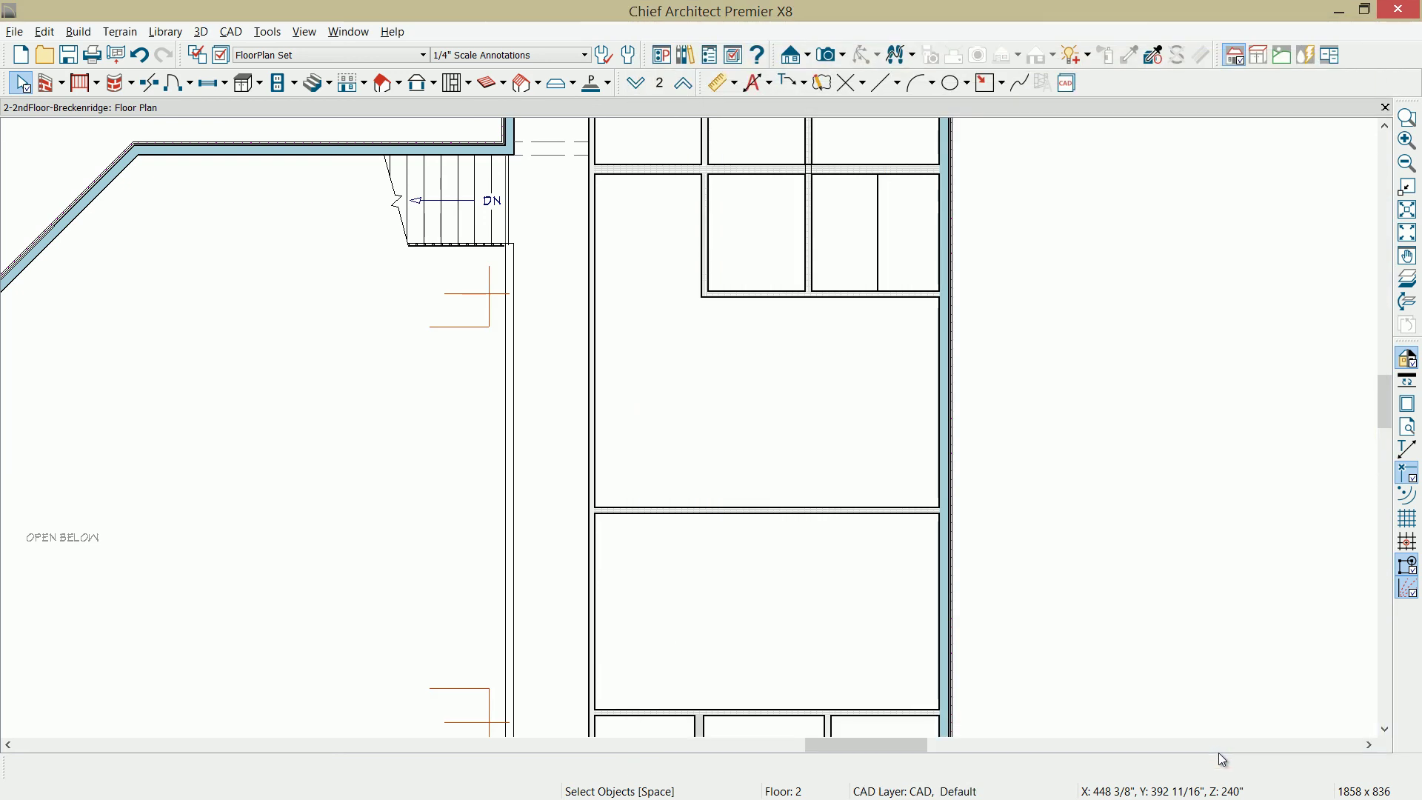
key(F9)
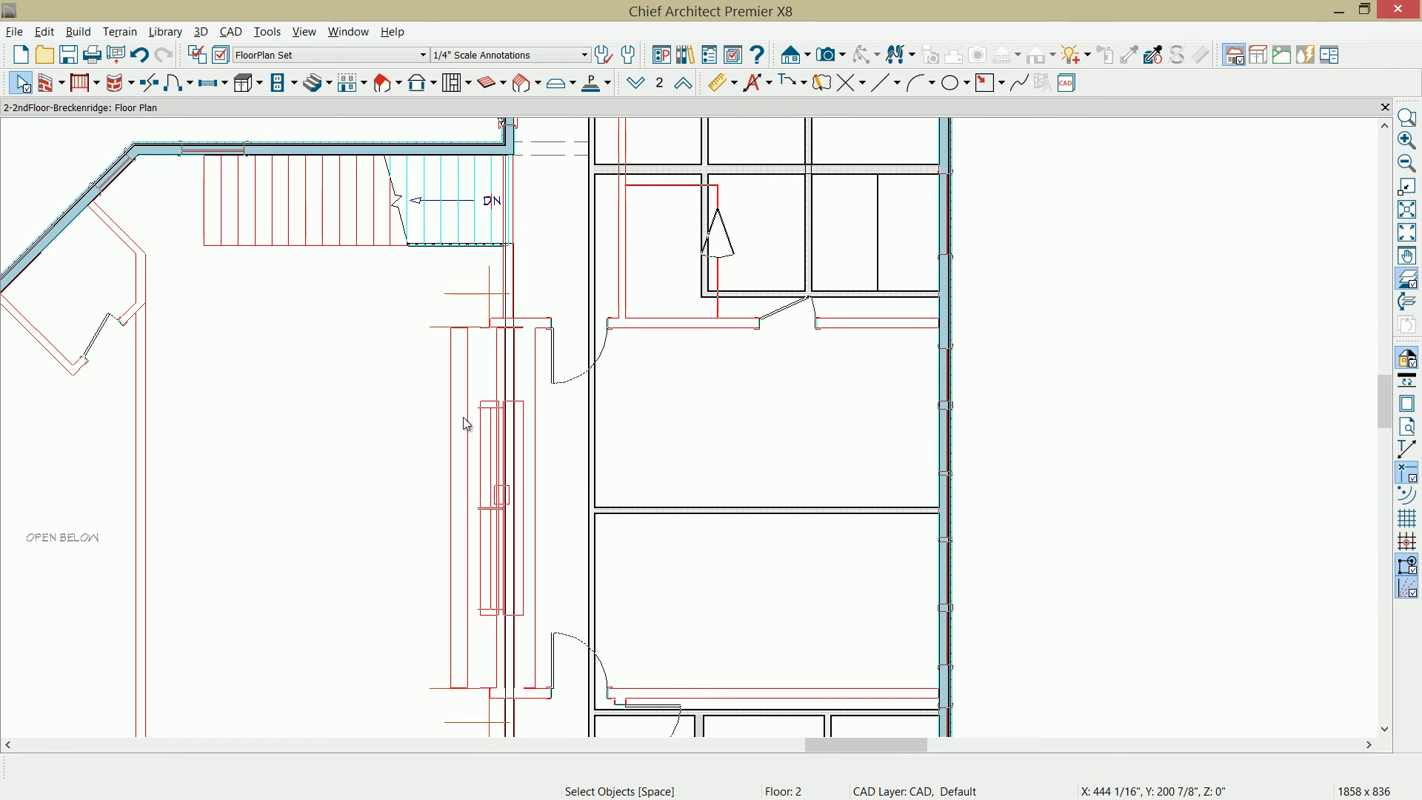
key(F9)
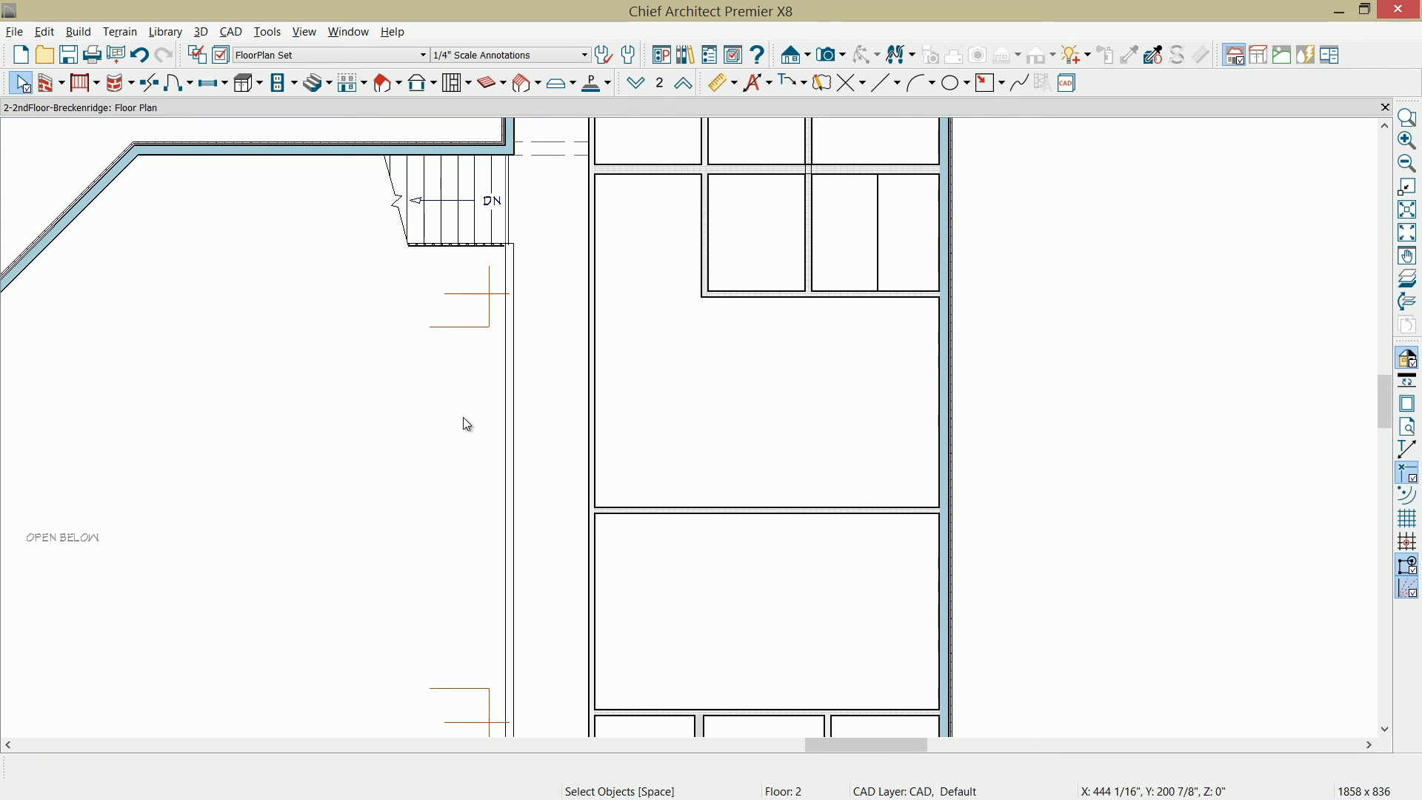
click(508, 410)
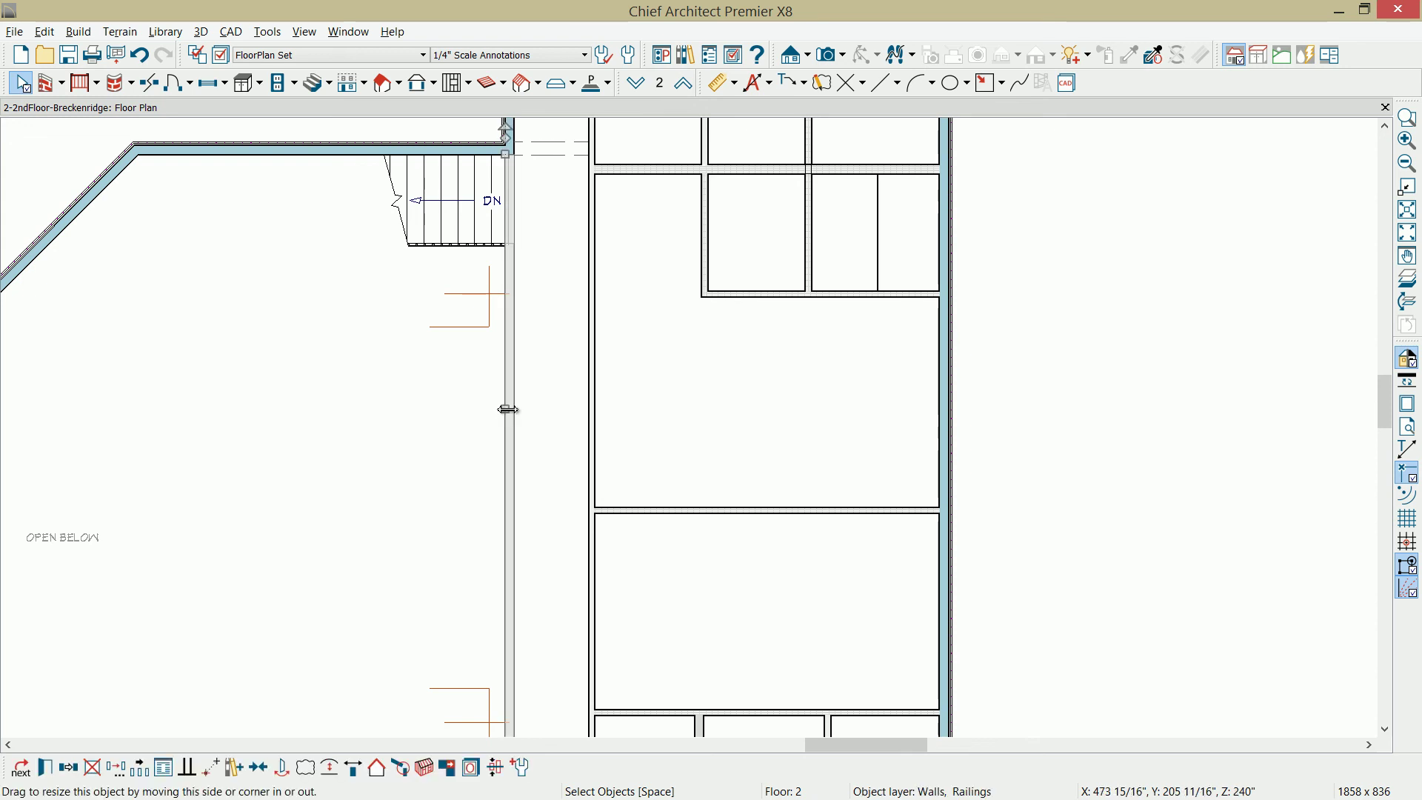
click(150, 84)
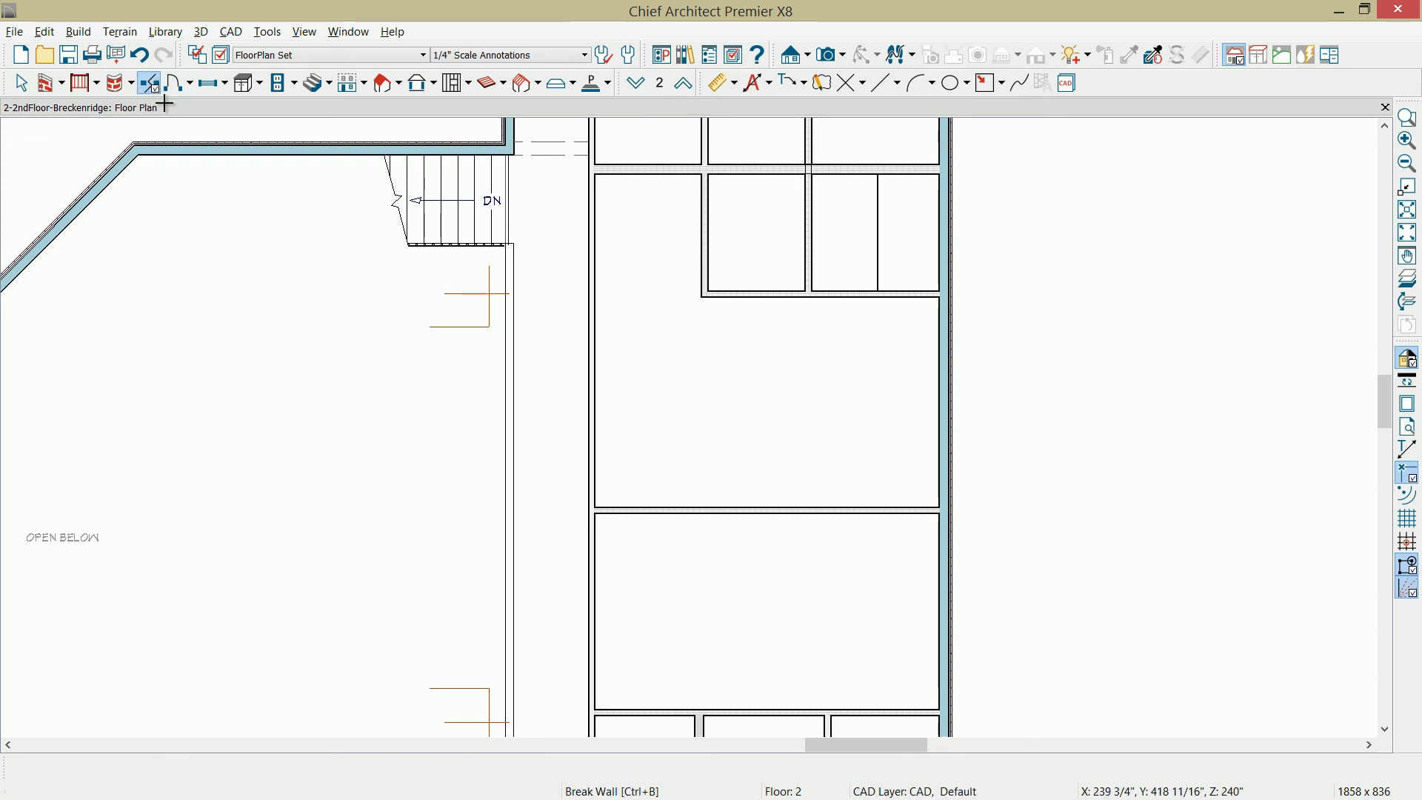
click(510, 295)
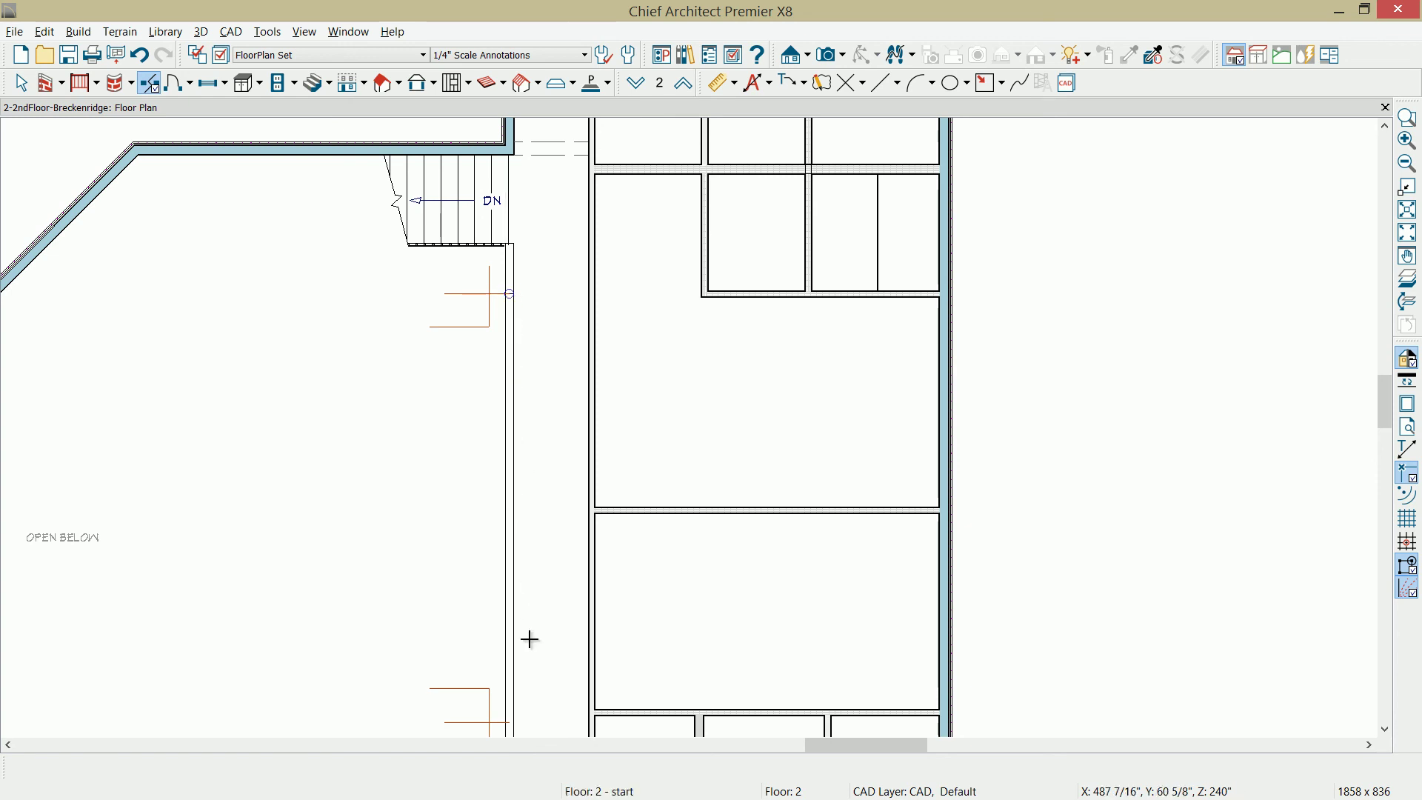
click(510, 721)
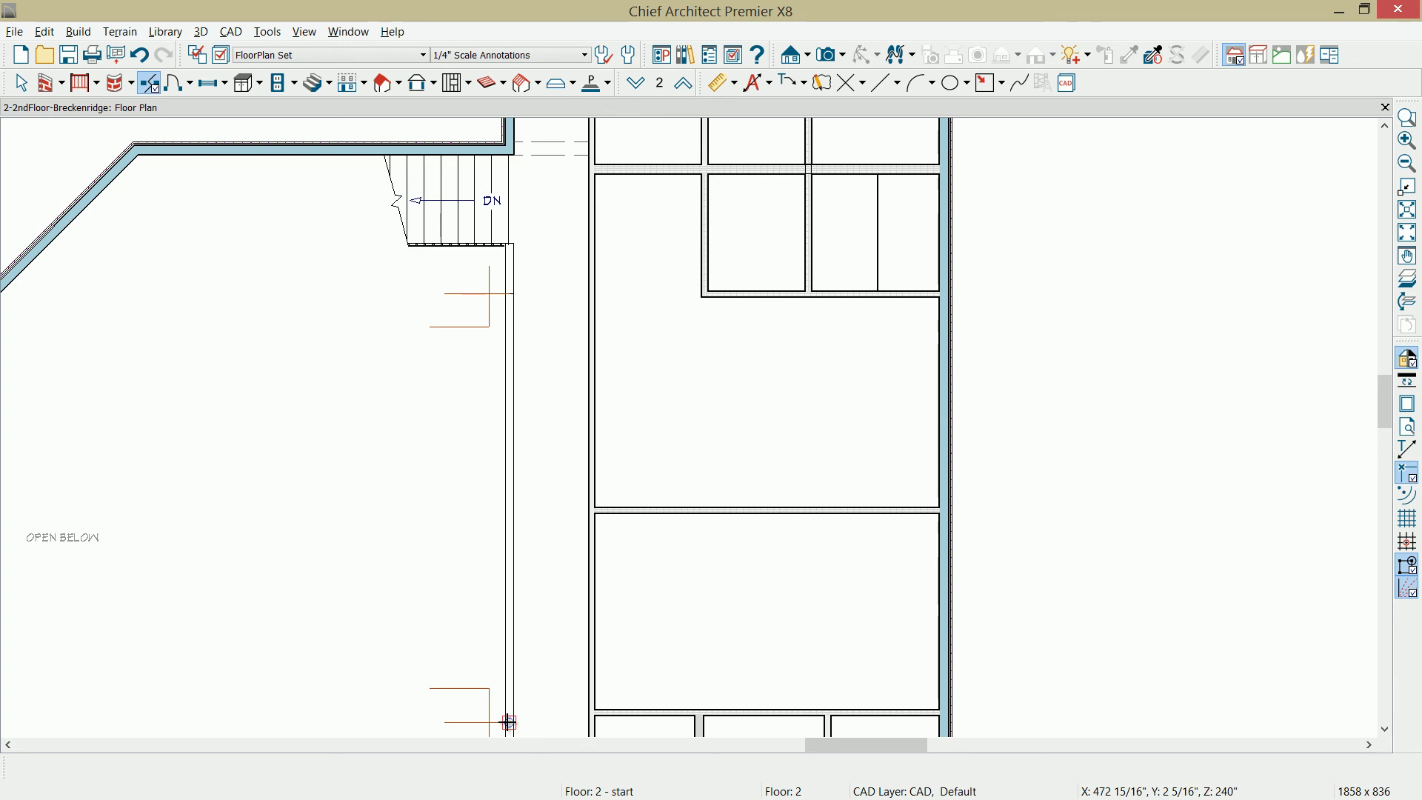
click(509, 661)
drag(508, 660, 489, 689)
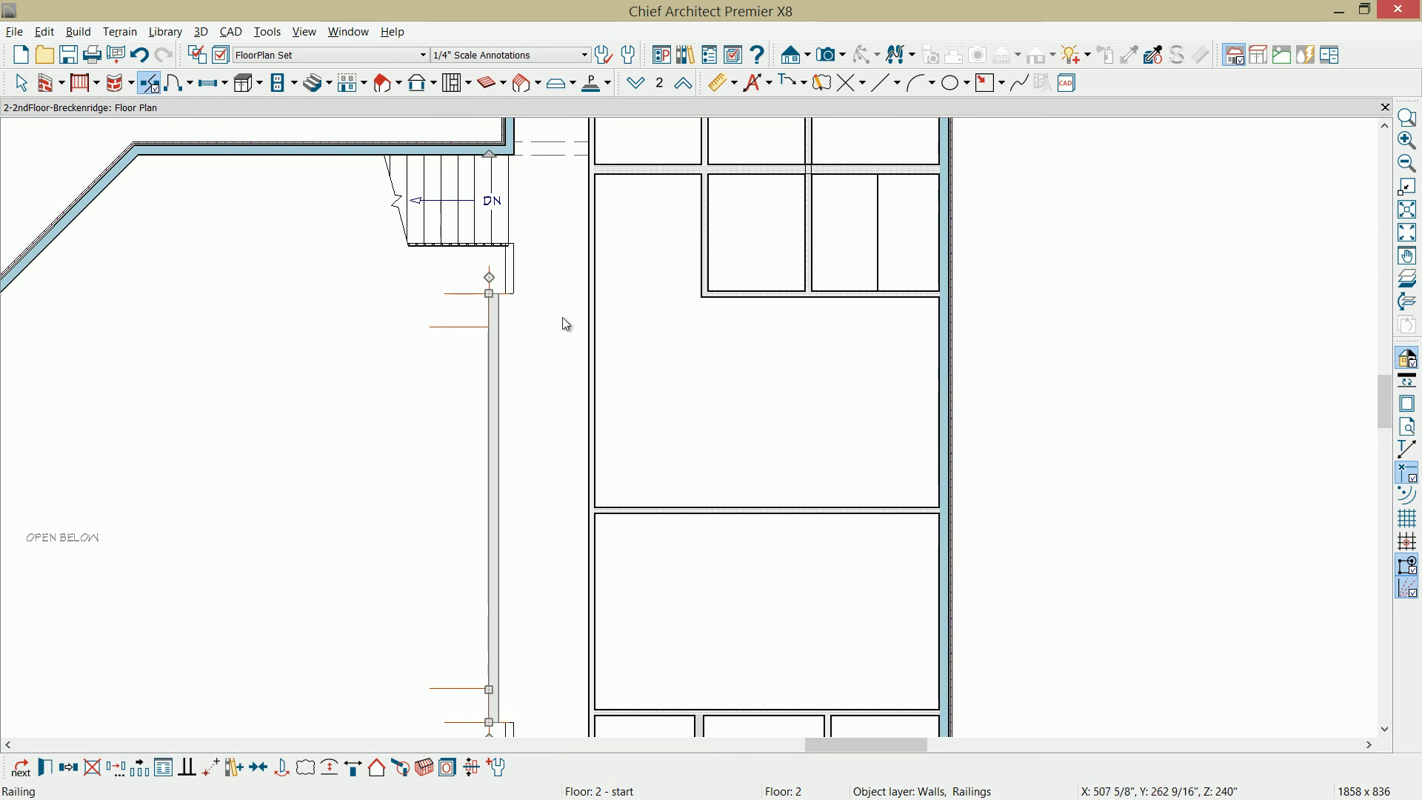
drag(490, 278, 506, 140)
scroll(530, 296, down, 3)
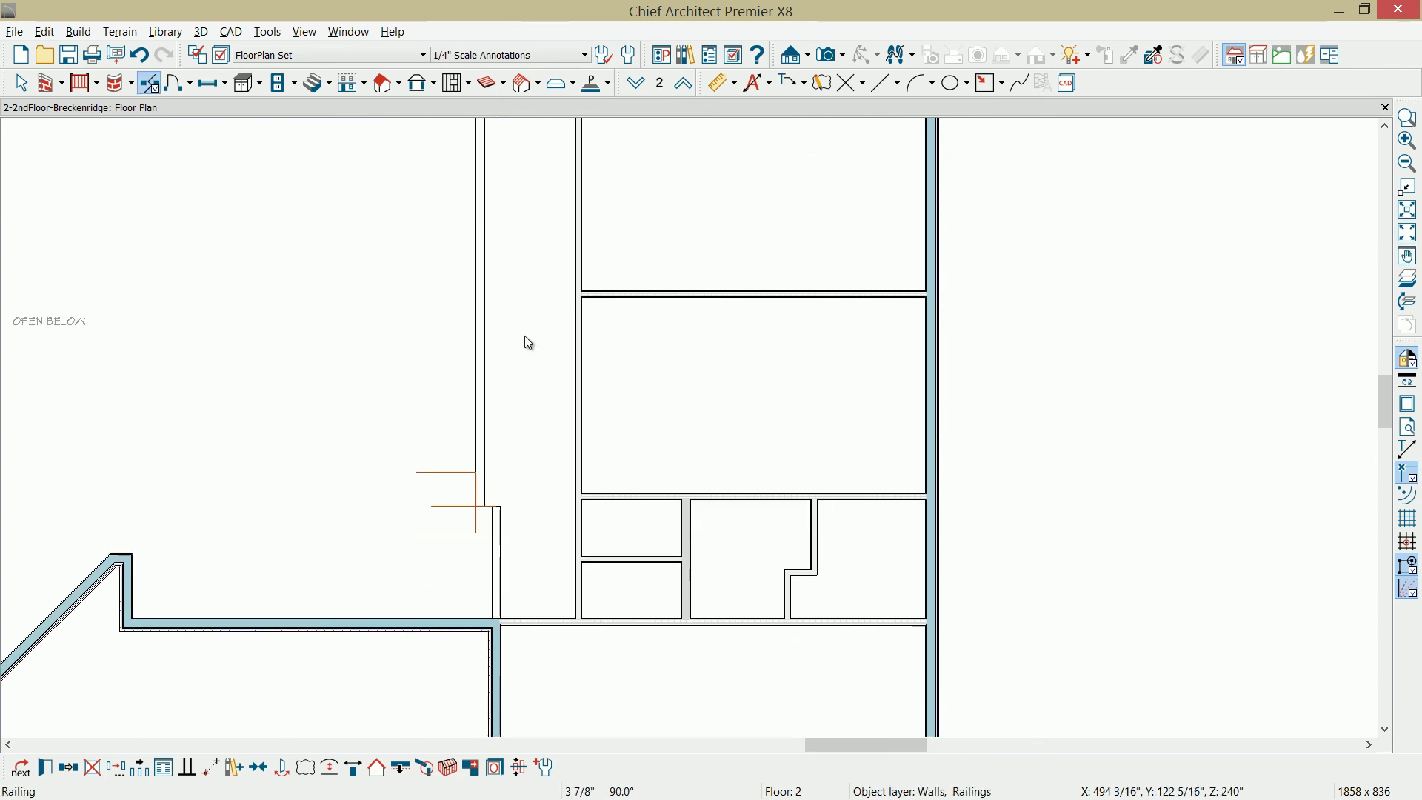
click(485, 500)
drag(478, 511, 493, 526)
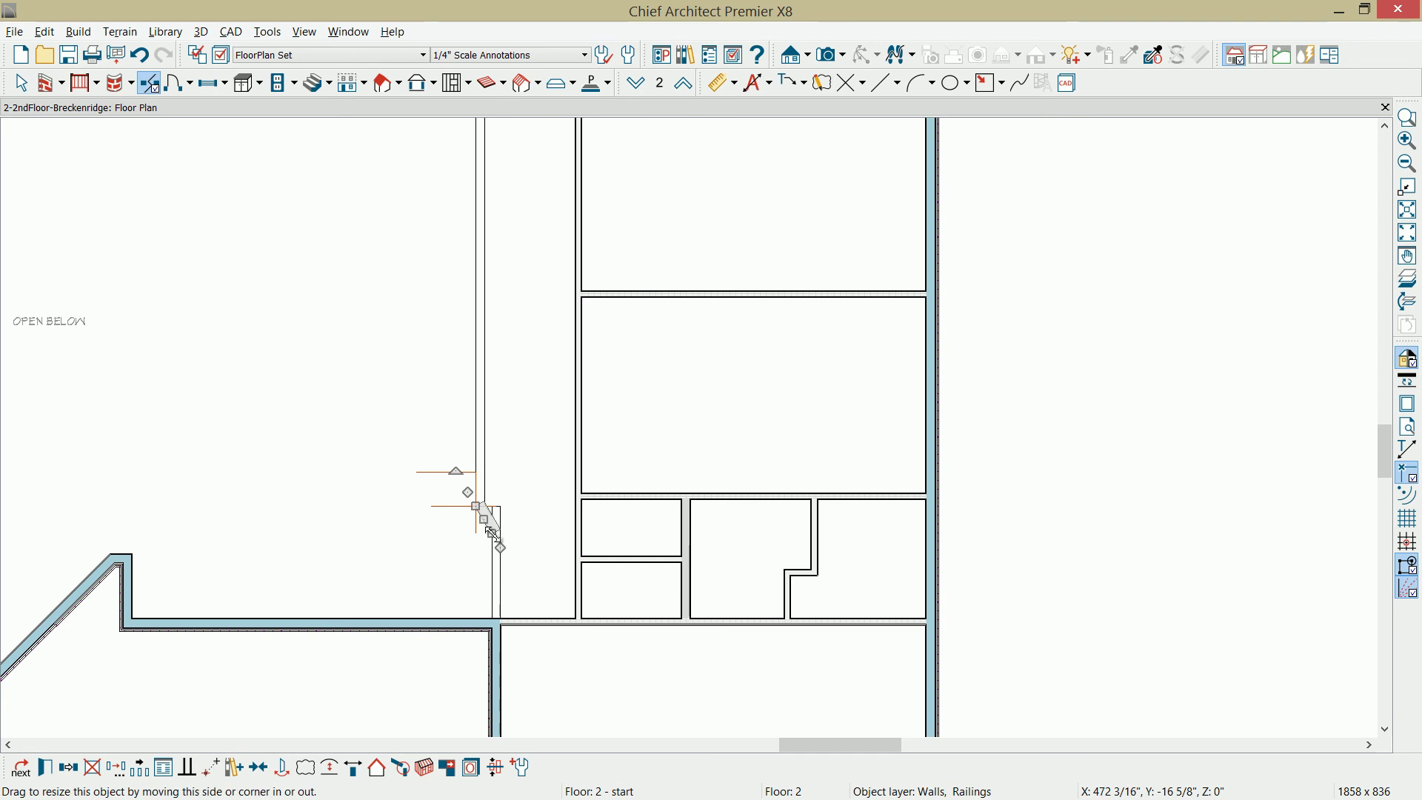
key(Escape)
click(497, 566)
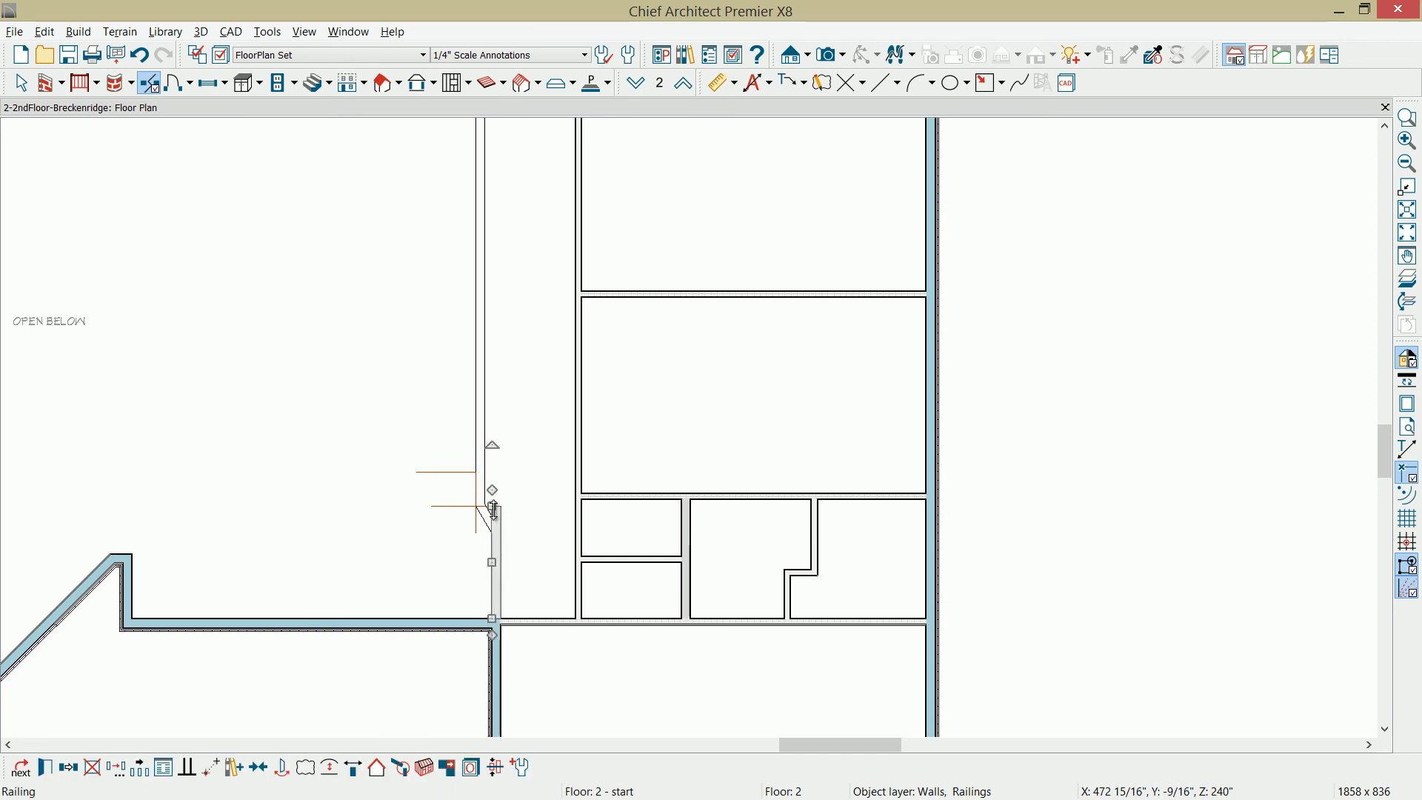
click(493, 516)
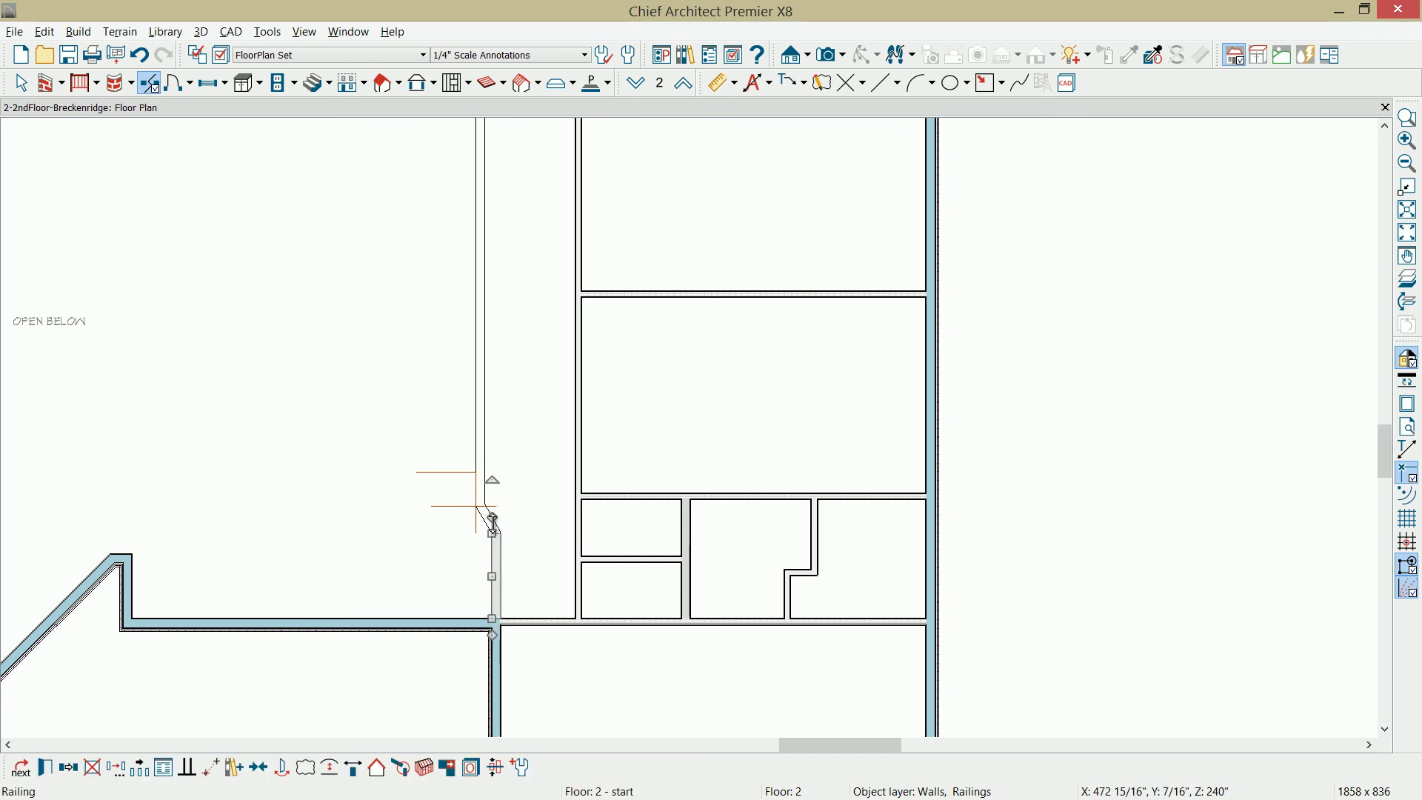
click(846, 53)
Step: Generate a Perspective Floor Overview of the second floor
click(860, 145)
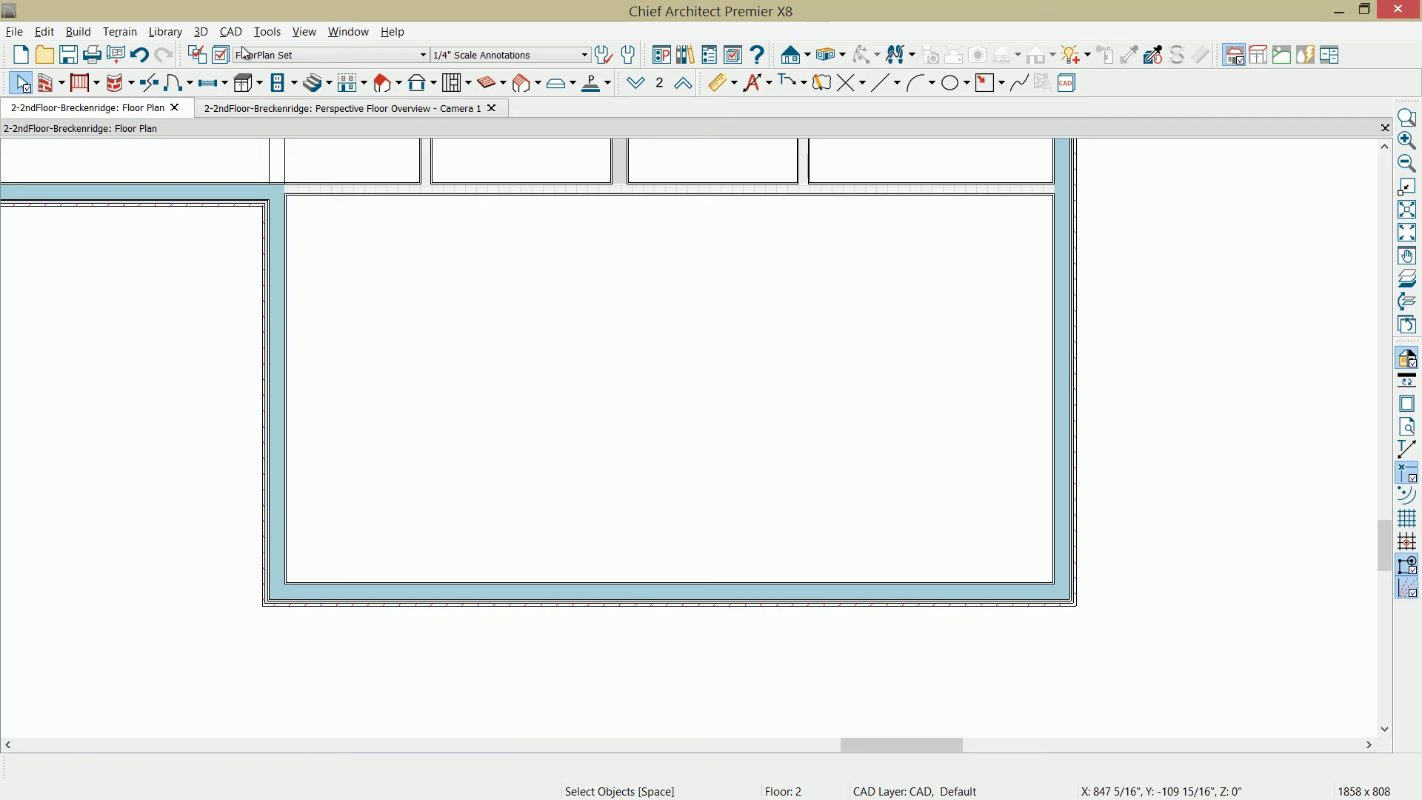
Step: Add a 42"-wide bottom-wall window, bottom at 28 3/4", and make it the default
click(209, 82)
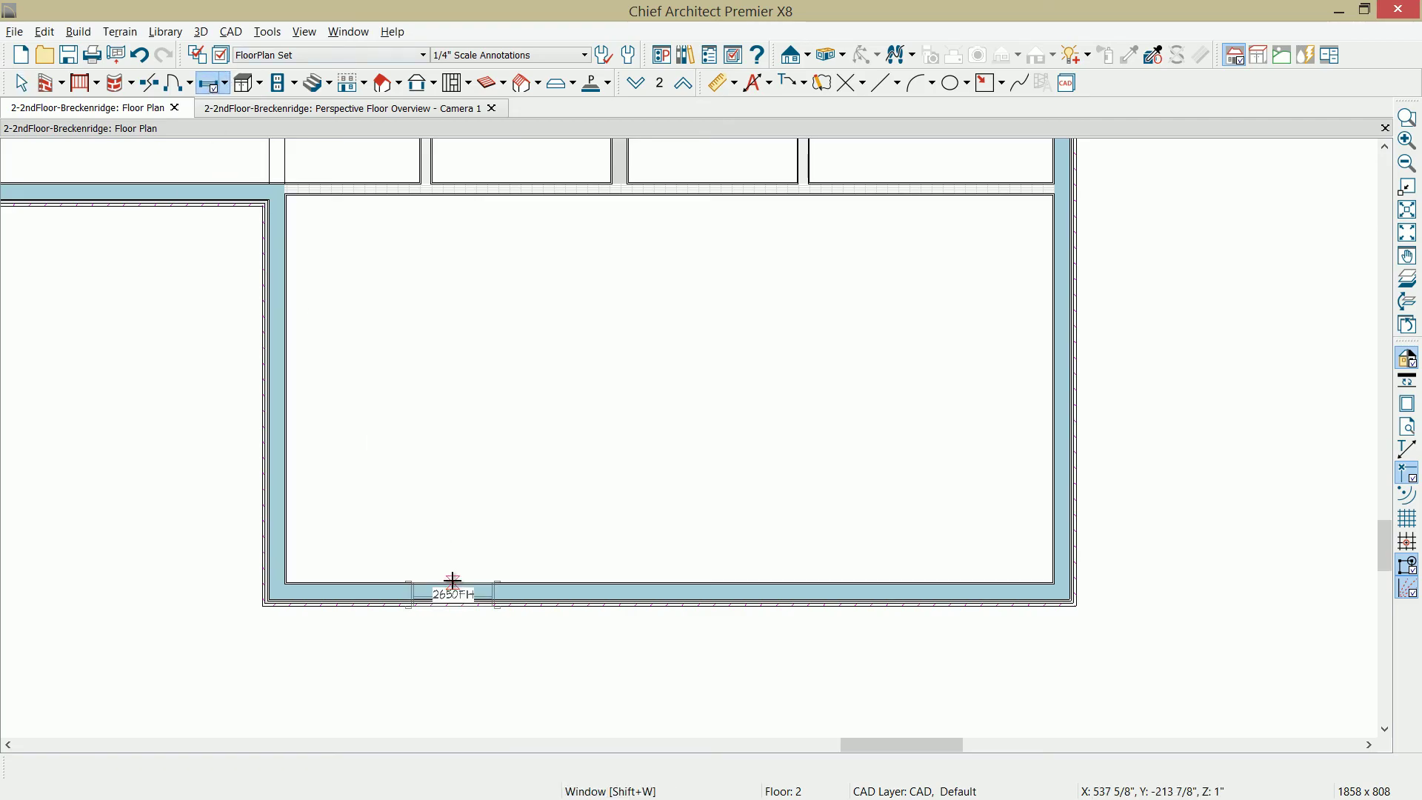
click(465, 587)
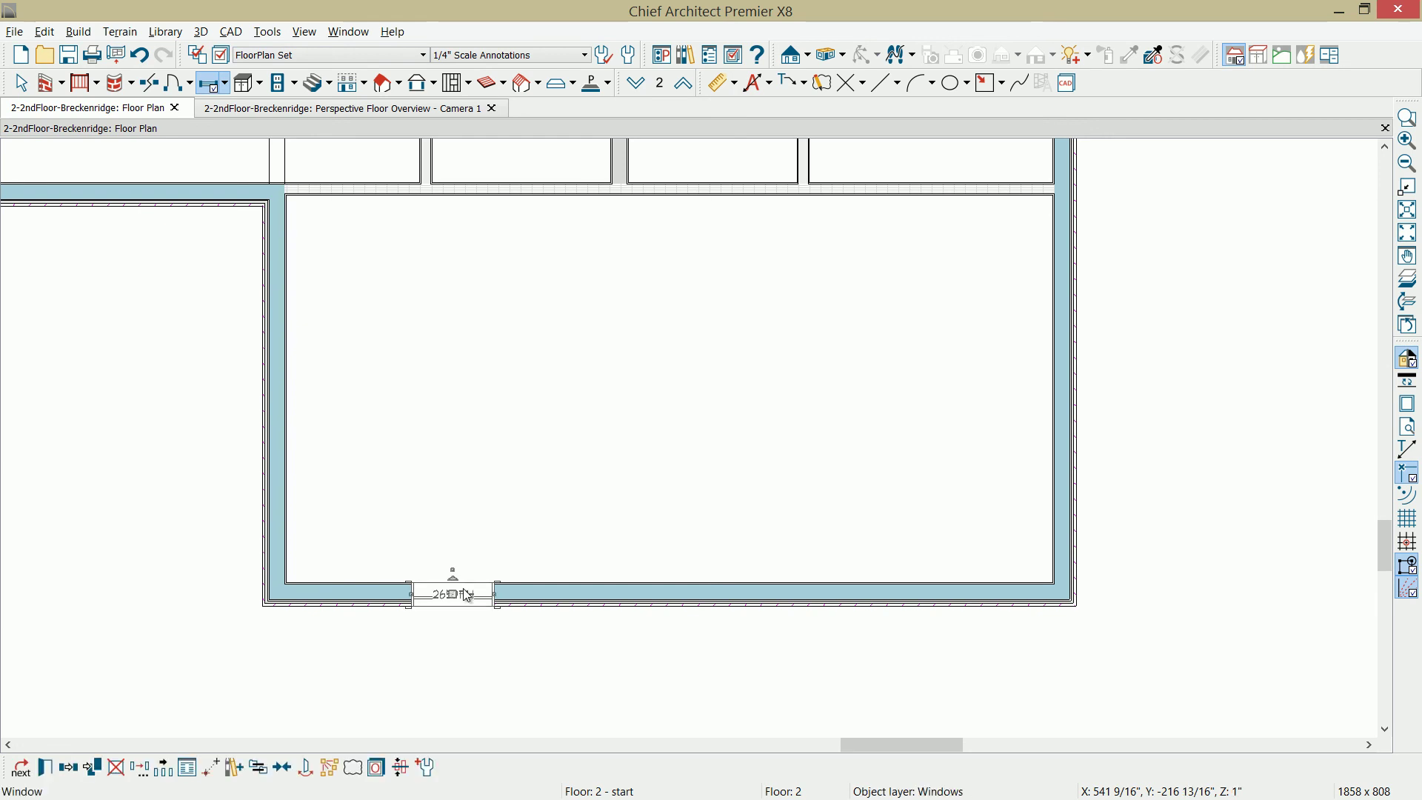
double_click(467, 595)
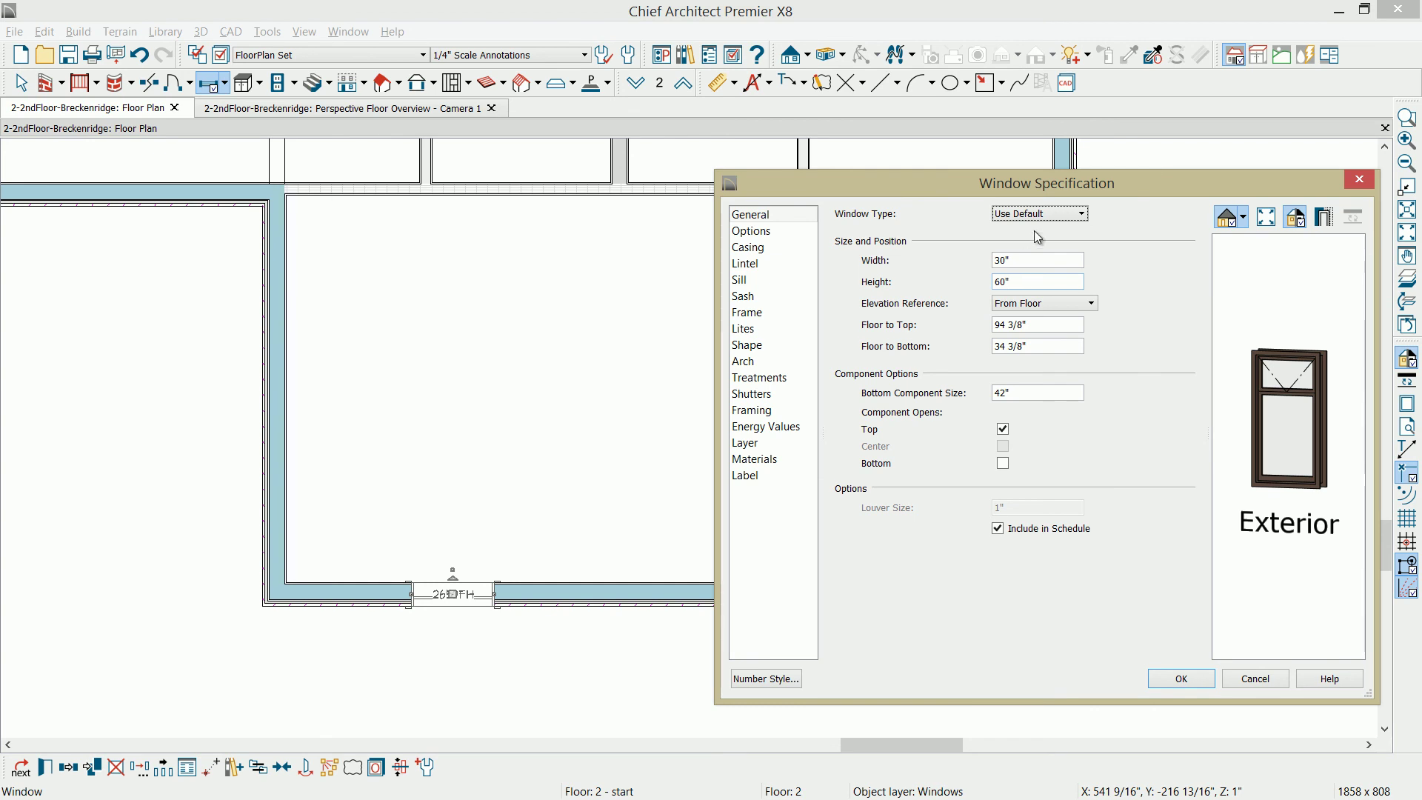
key(shift+Tab)
text(42)
key(Tab)
key(Tab)
key(Tab)
key(Tab)
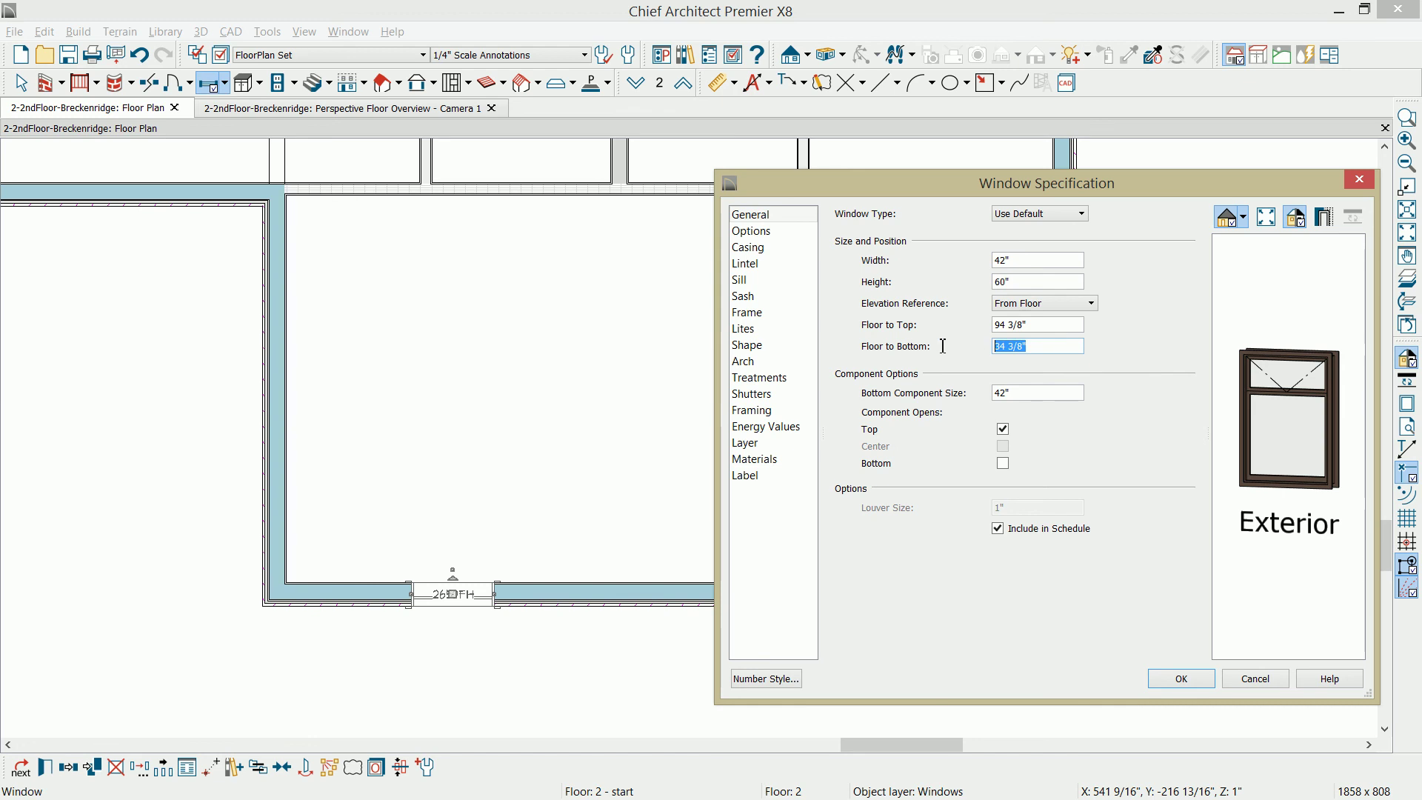
text(28 3/4)
key(Tab)
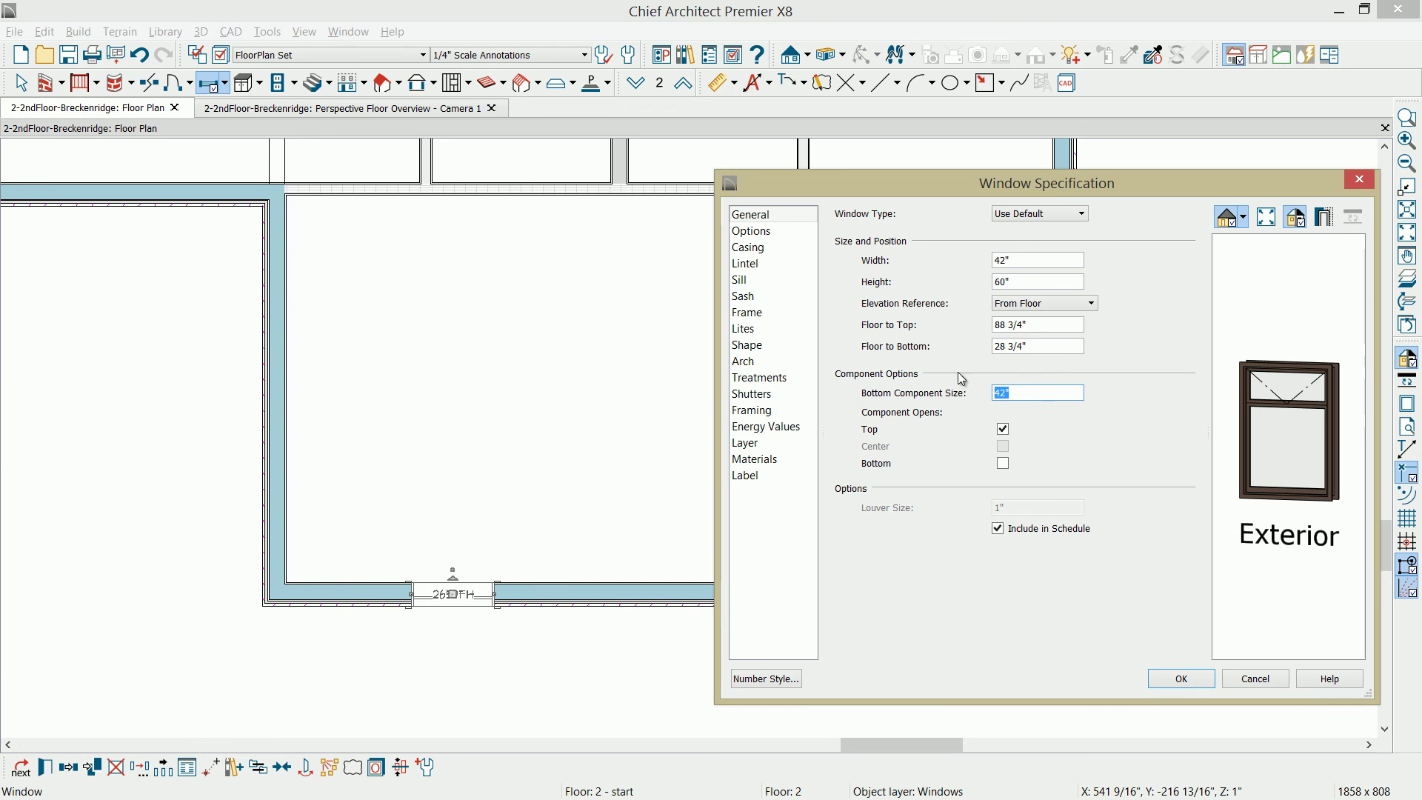
click(1180, 678)
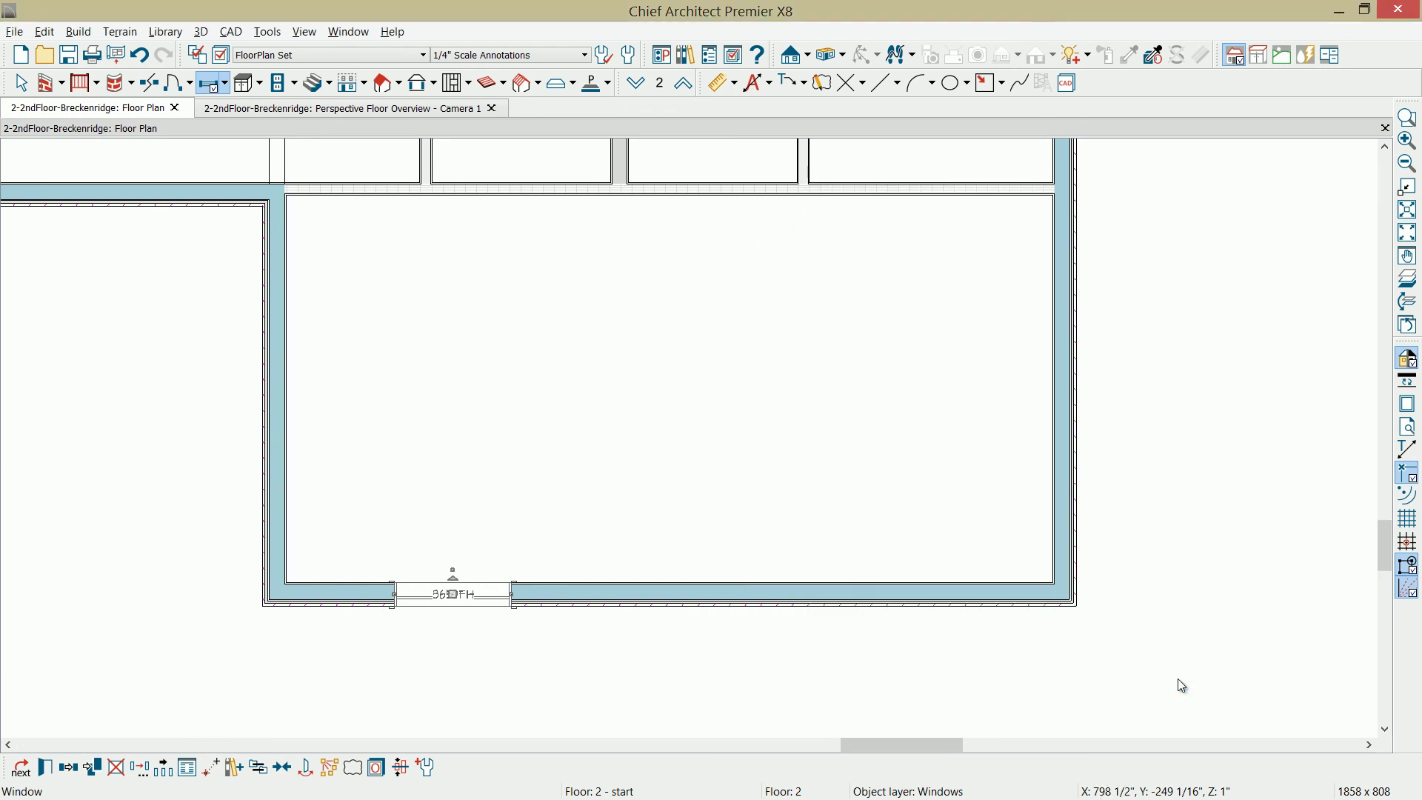
click(427, 772)
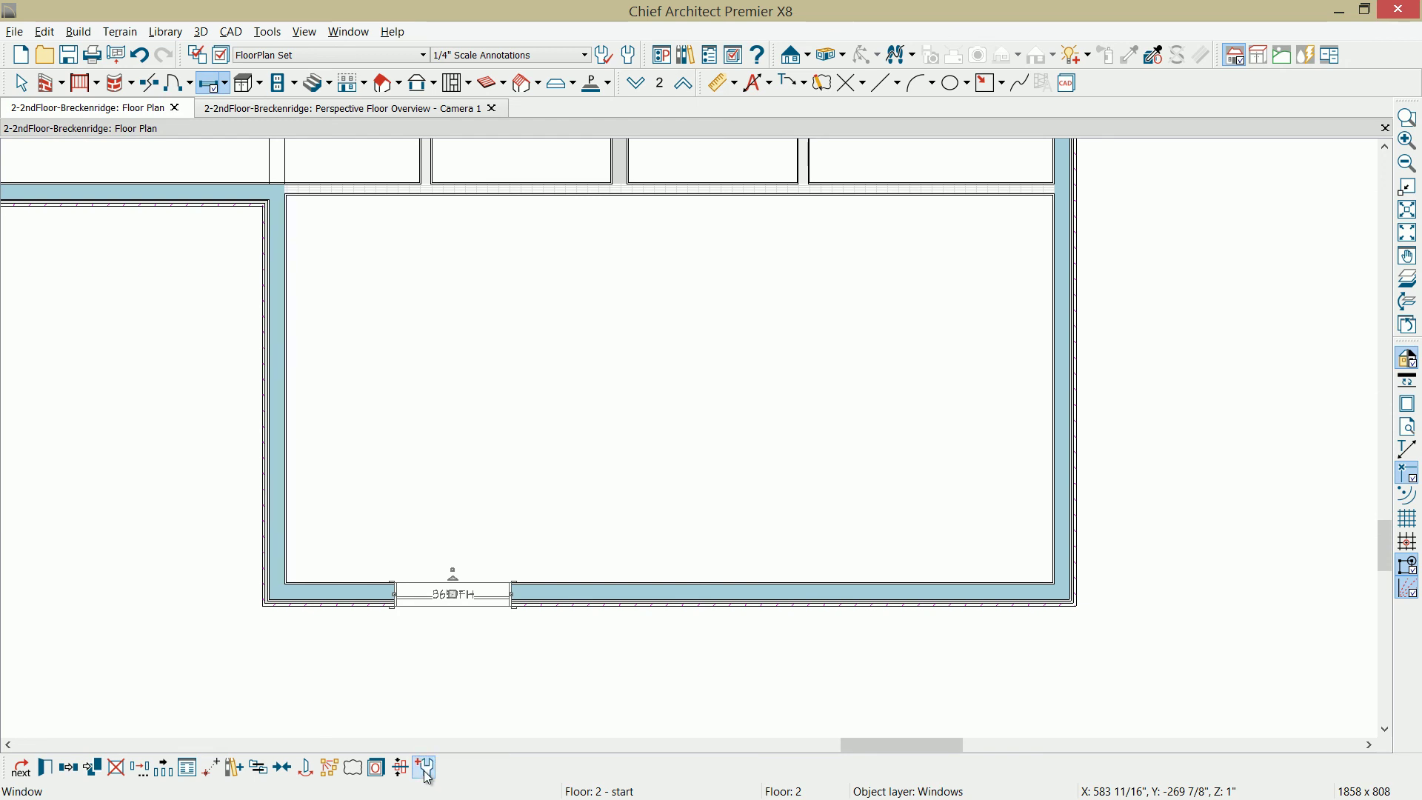
Step: Place a second window beside the first and dimension the bottom wall
click(210, 82)
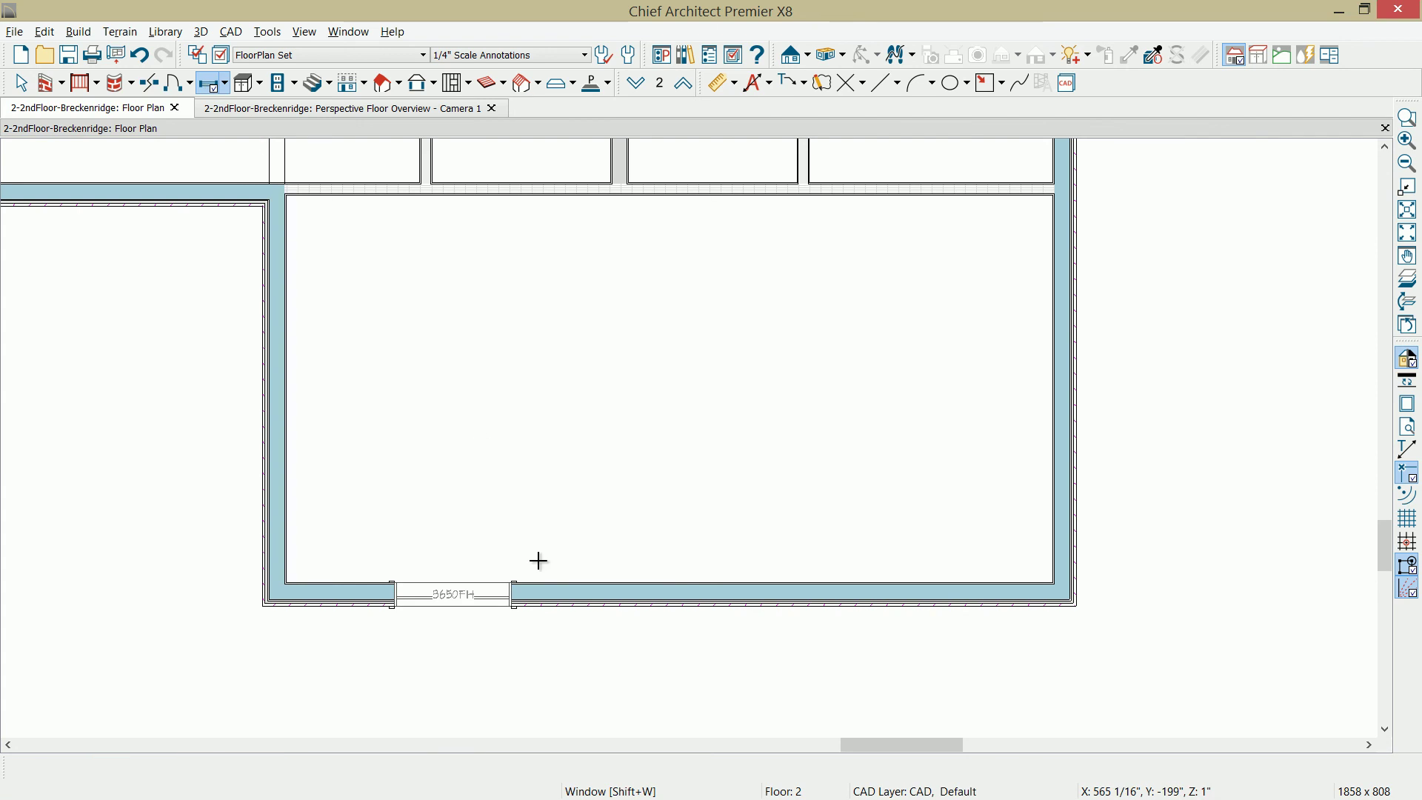
click(591, 617)
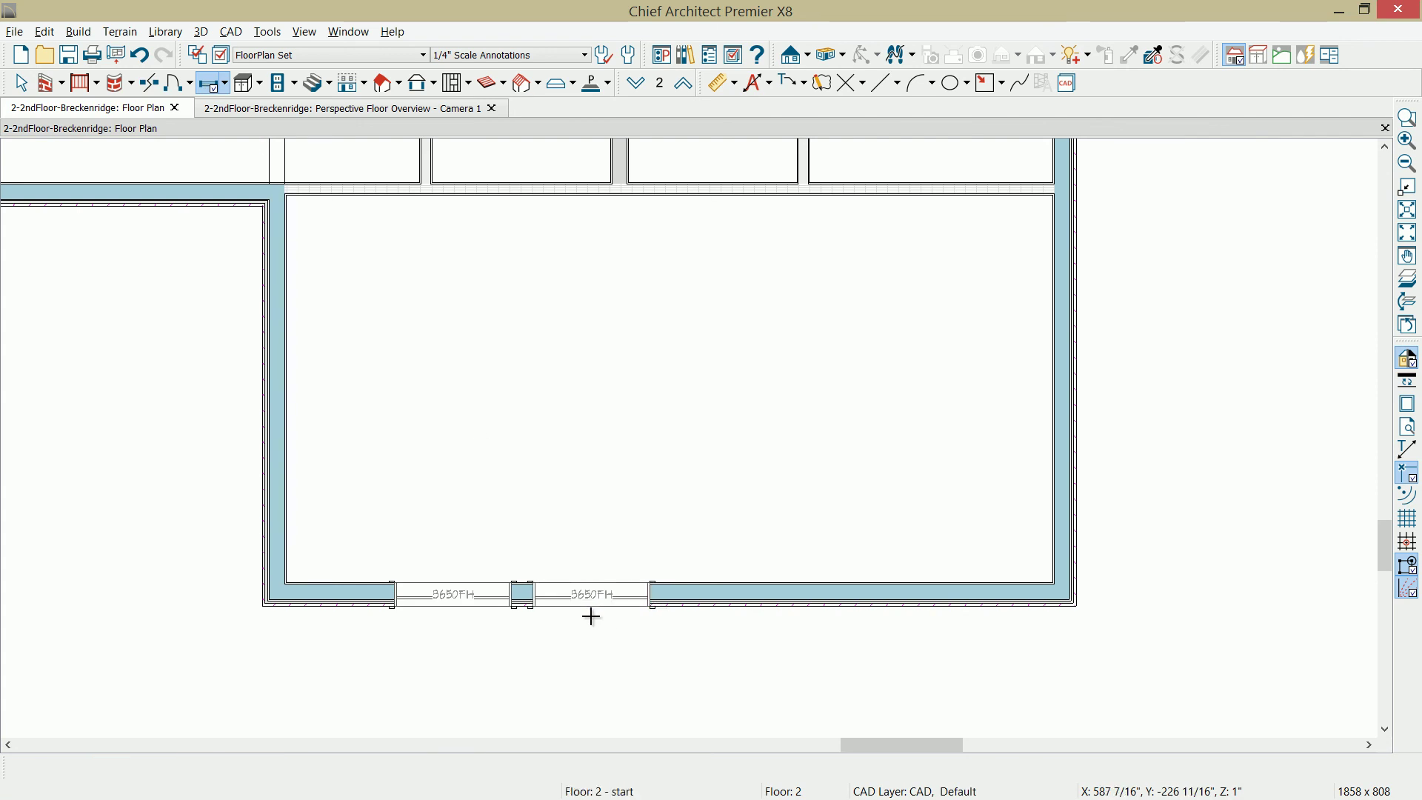
click(726, 85)
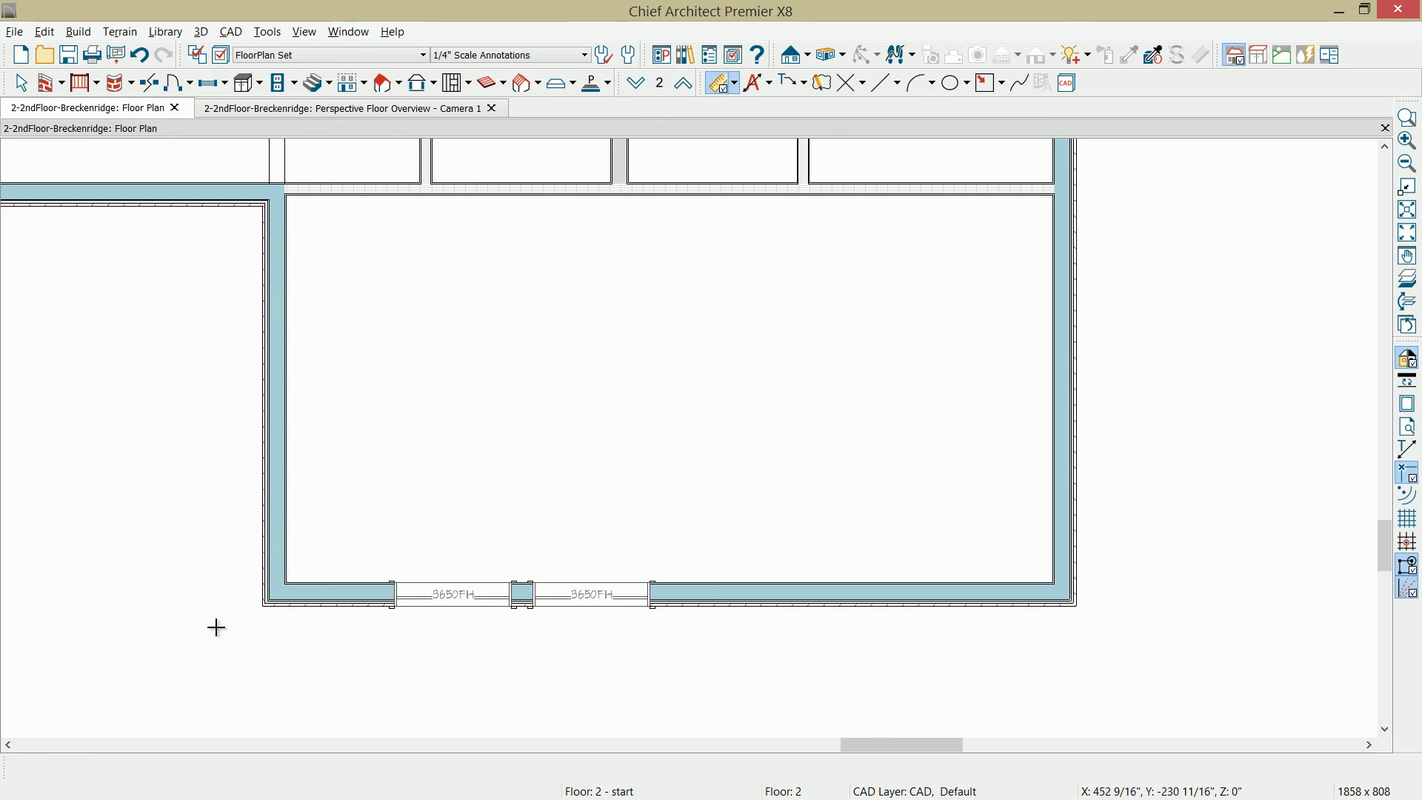
drag(244, 619, 1091, 634)
click(739, 625)
drag(739, 625, 739, 655)
Step: Reduce the gap between the two windows from 6 7/8" to 2"
click(605, 601)
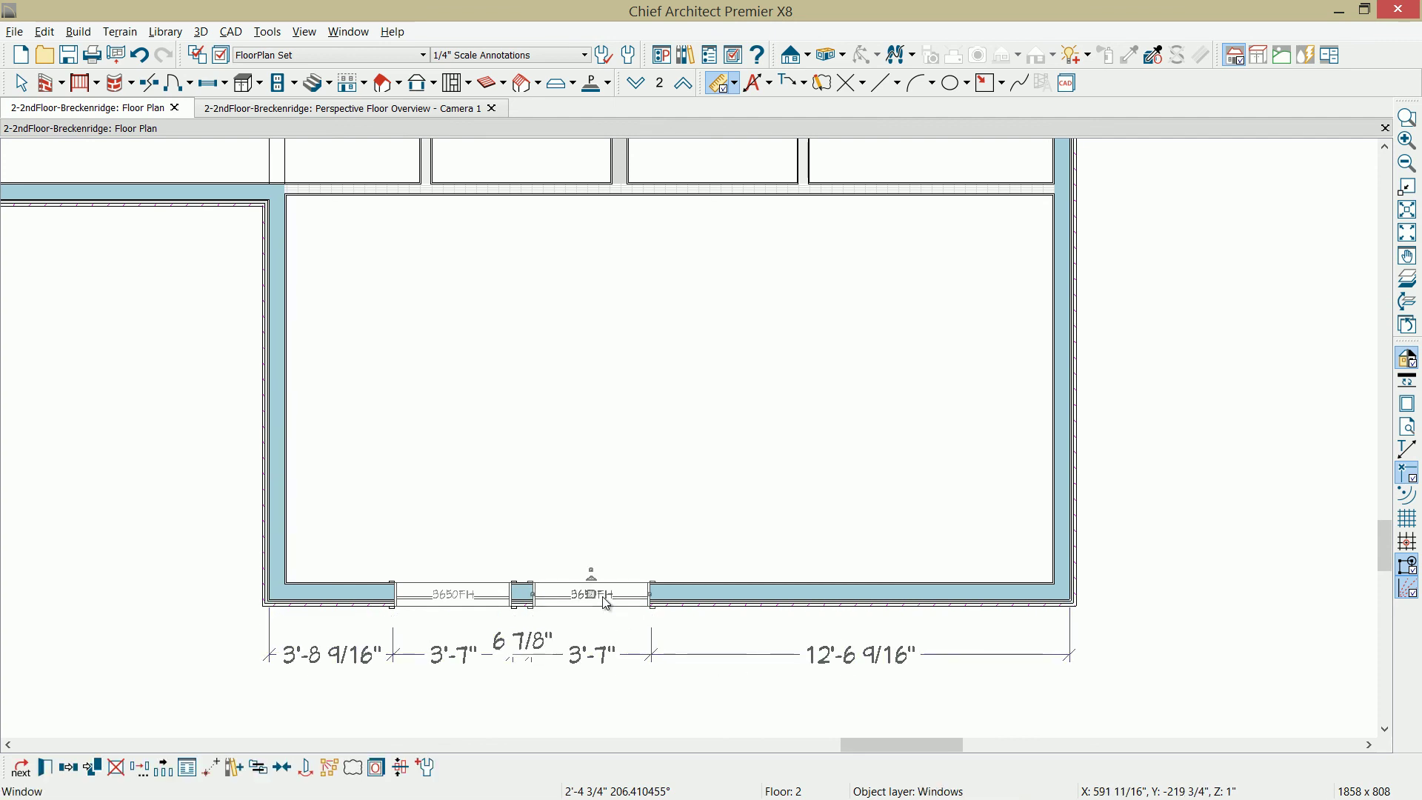
scroll(531, 656, up, 1)
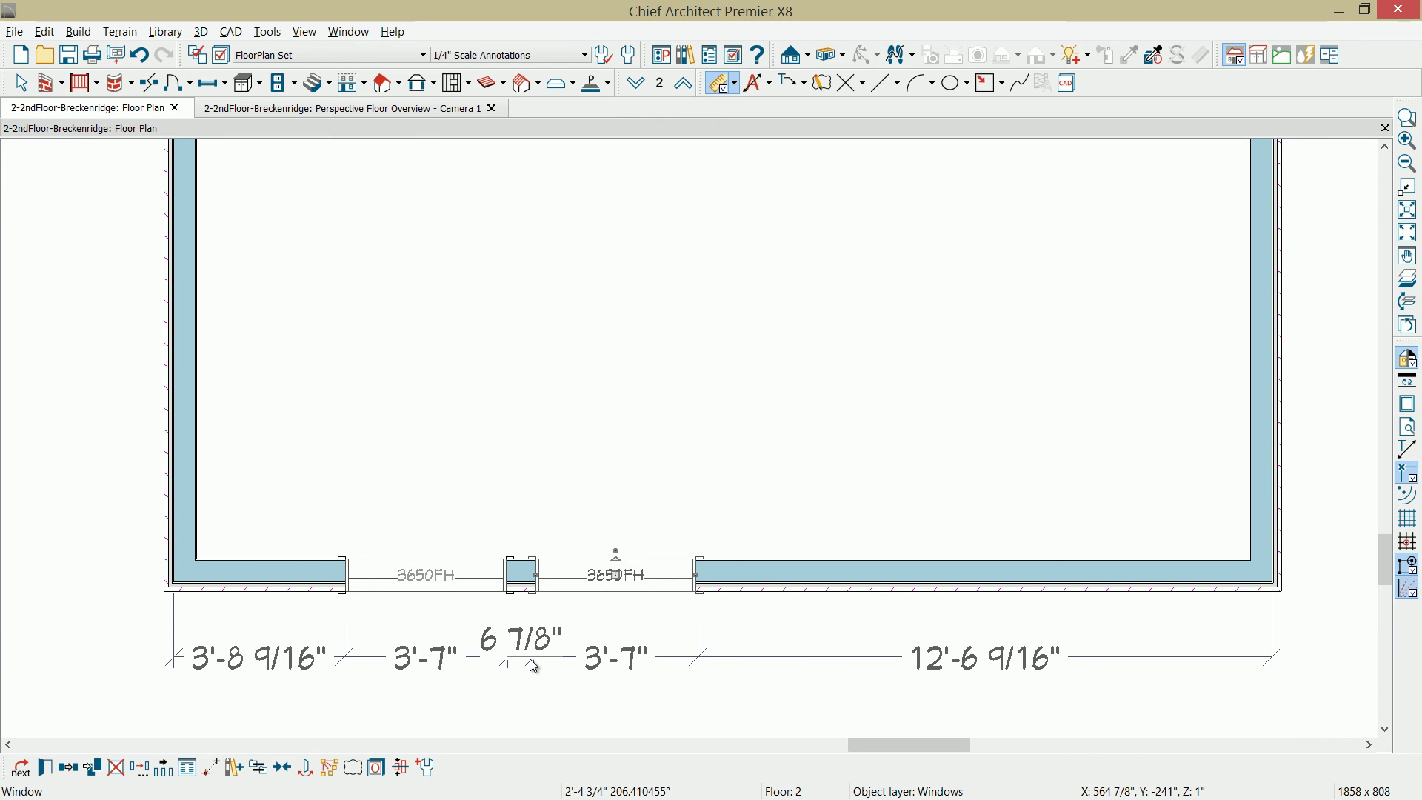
scroll(535, 667, up, 2)
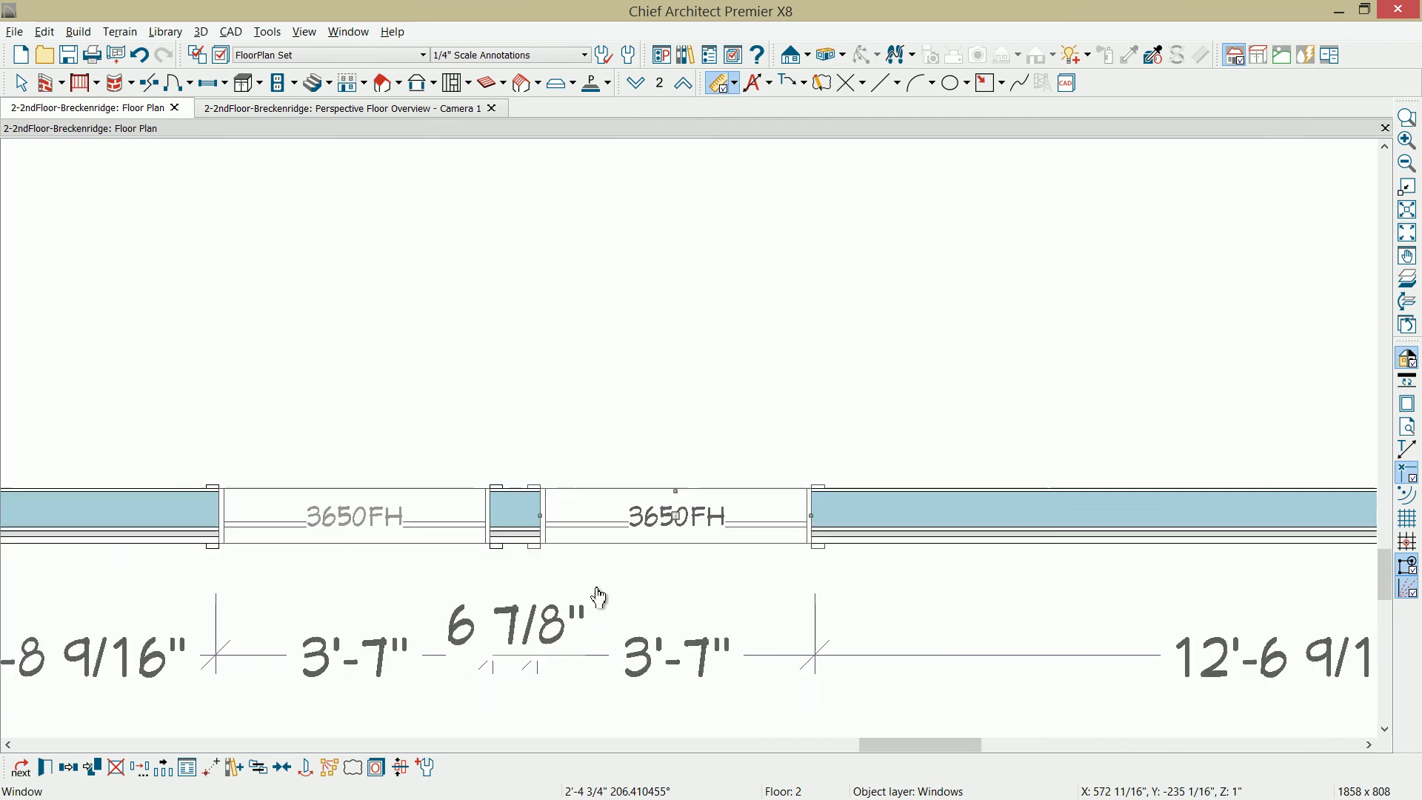
click(548, 628)
text(2)
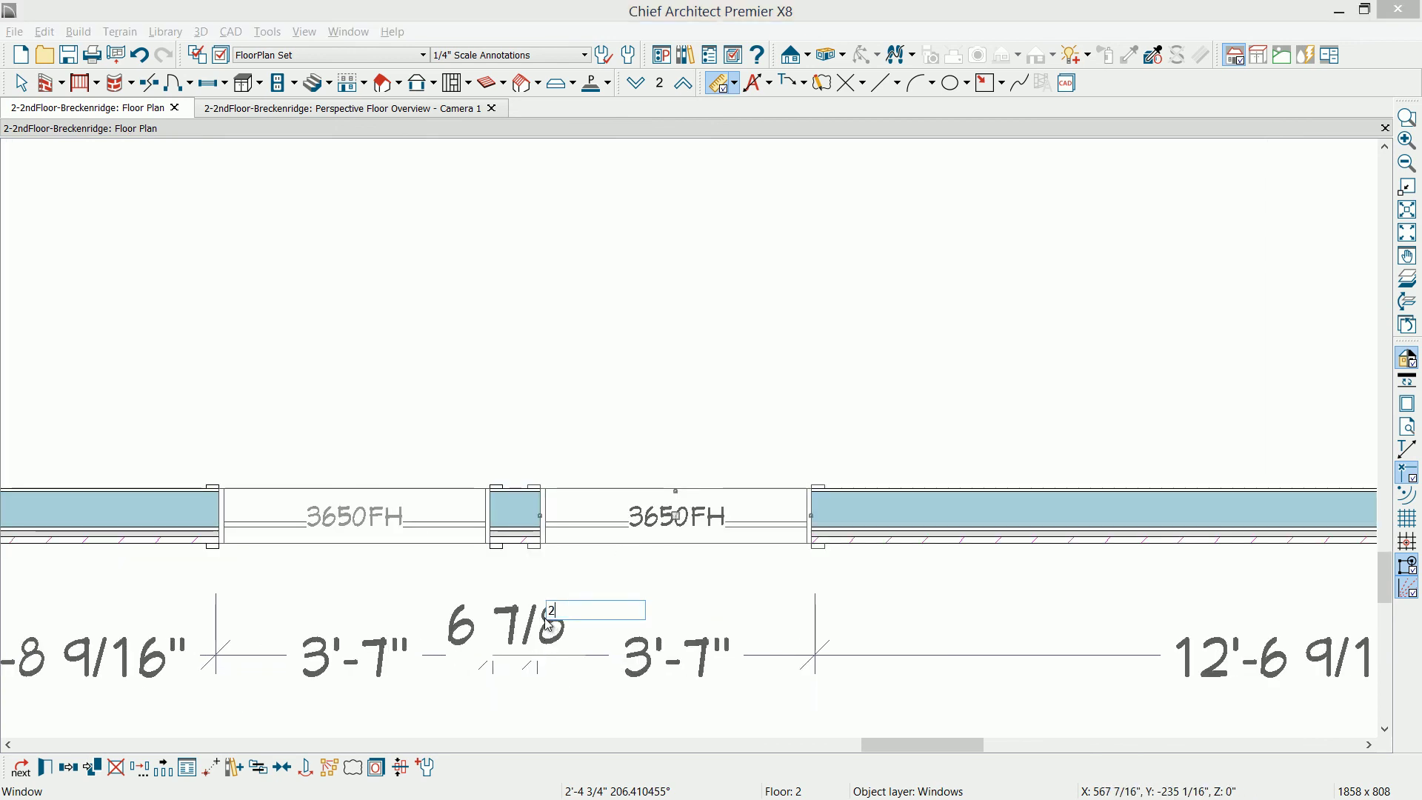
key(Return)
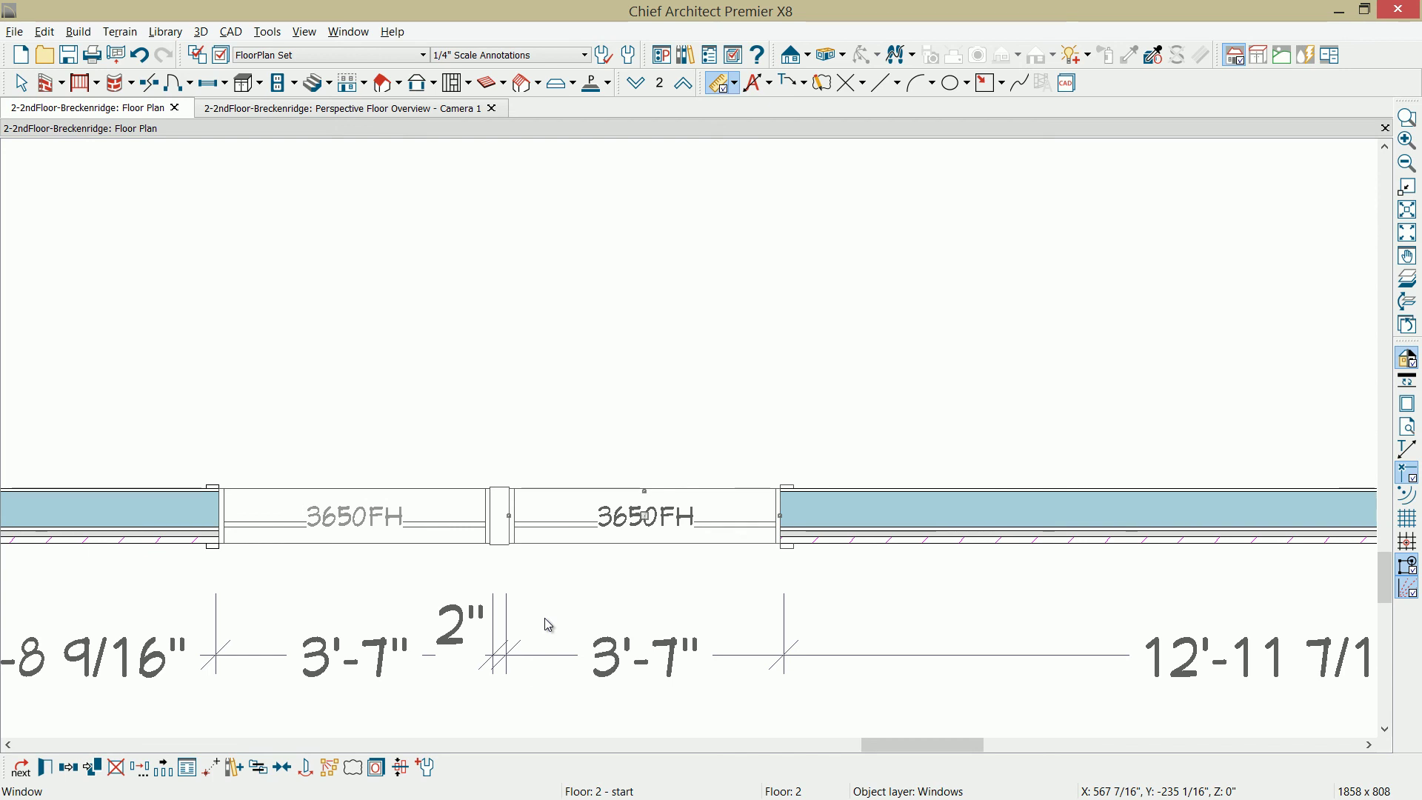
Step: Position the window pair 2'-9 1/2" from the left corner
scroll(554, 585, down, 2)
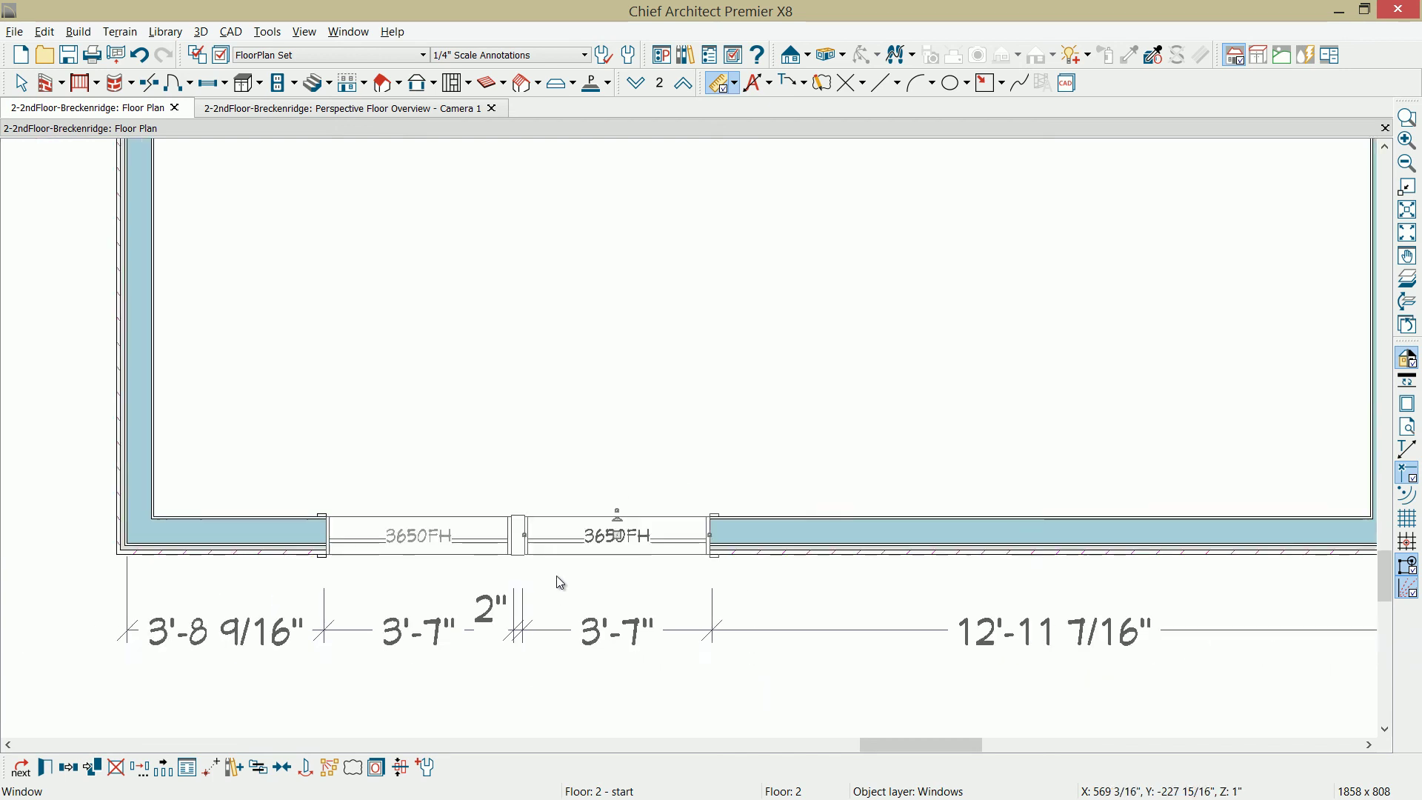
key(space)
shift+click(435, 543)
click(276, 643)
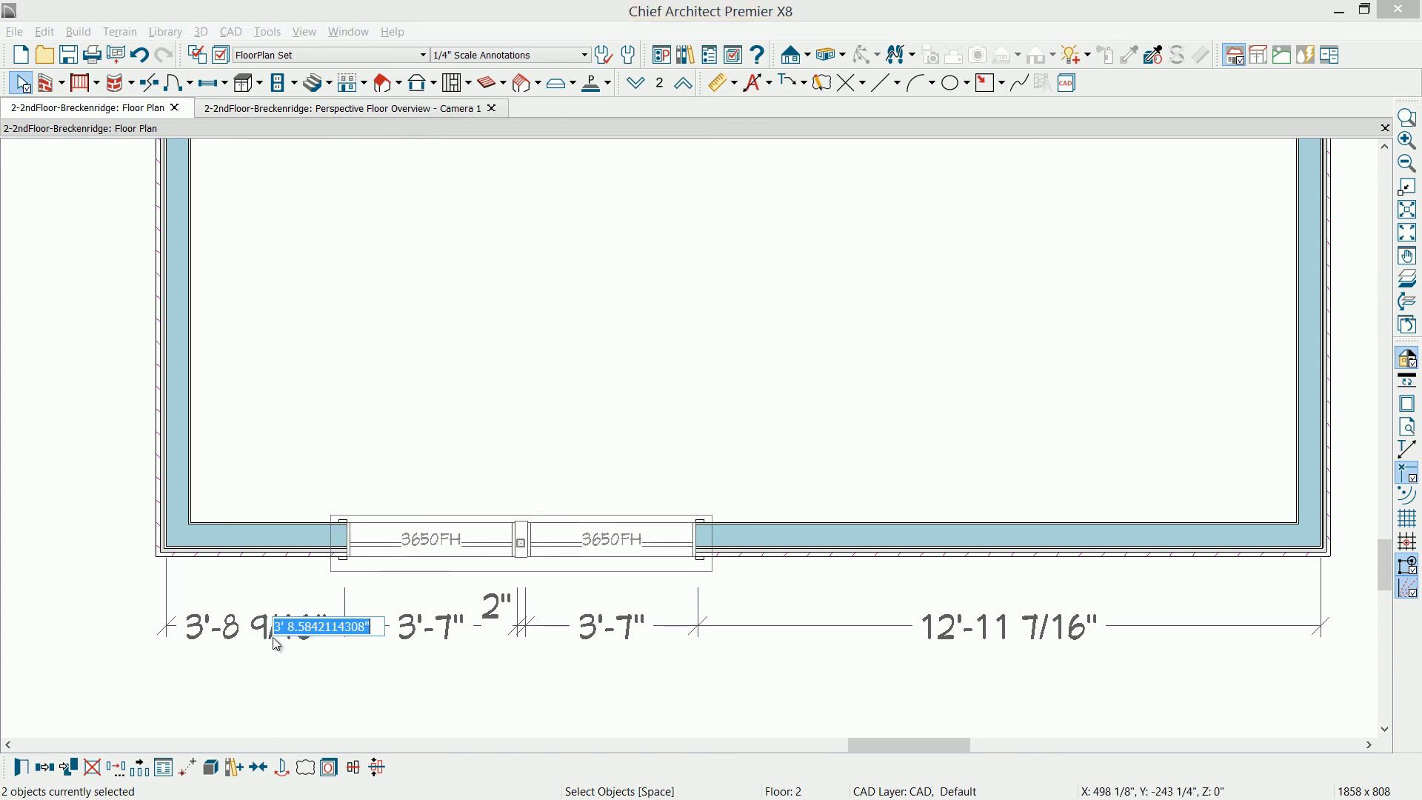
text(2)
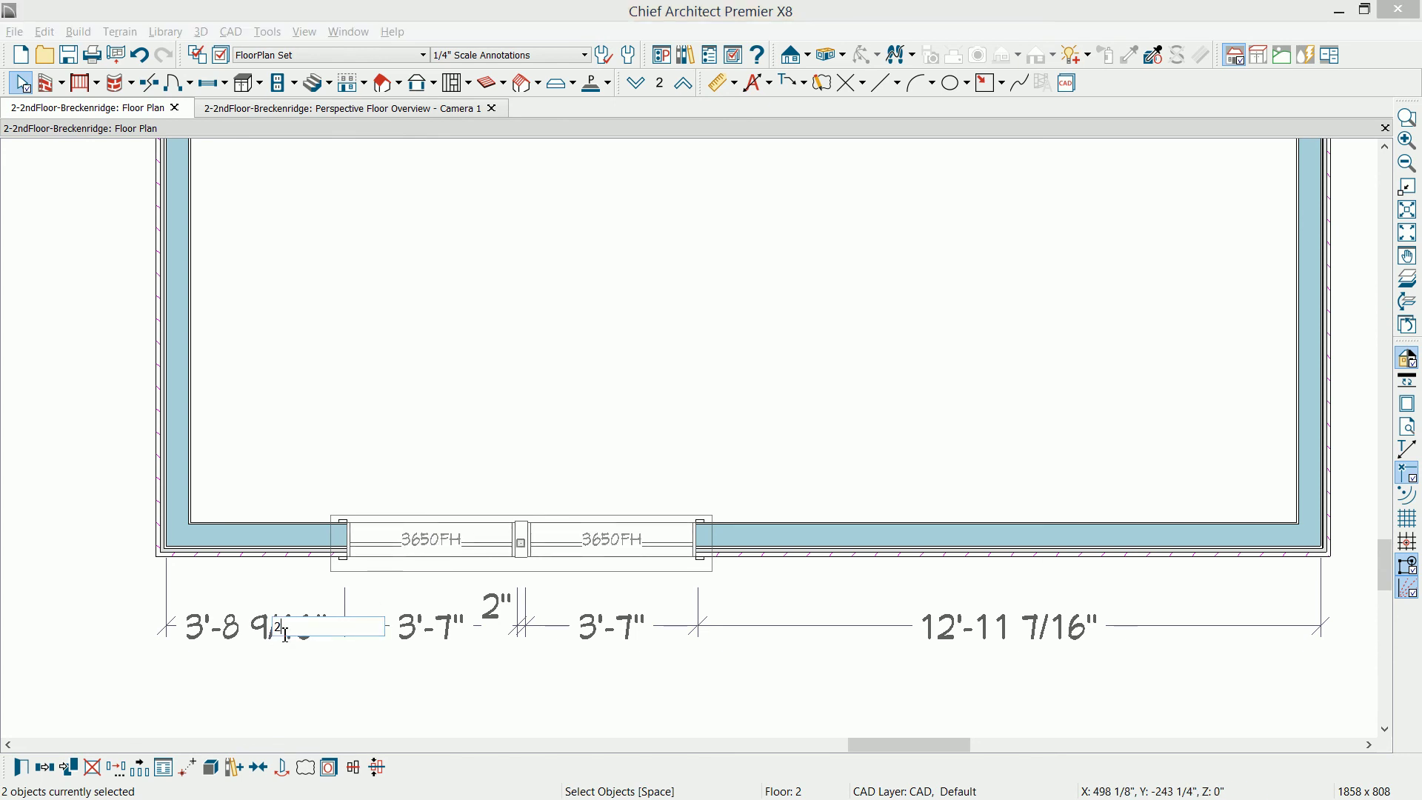
text(-9.5)
key(Return)
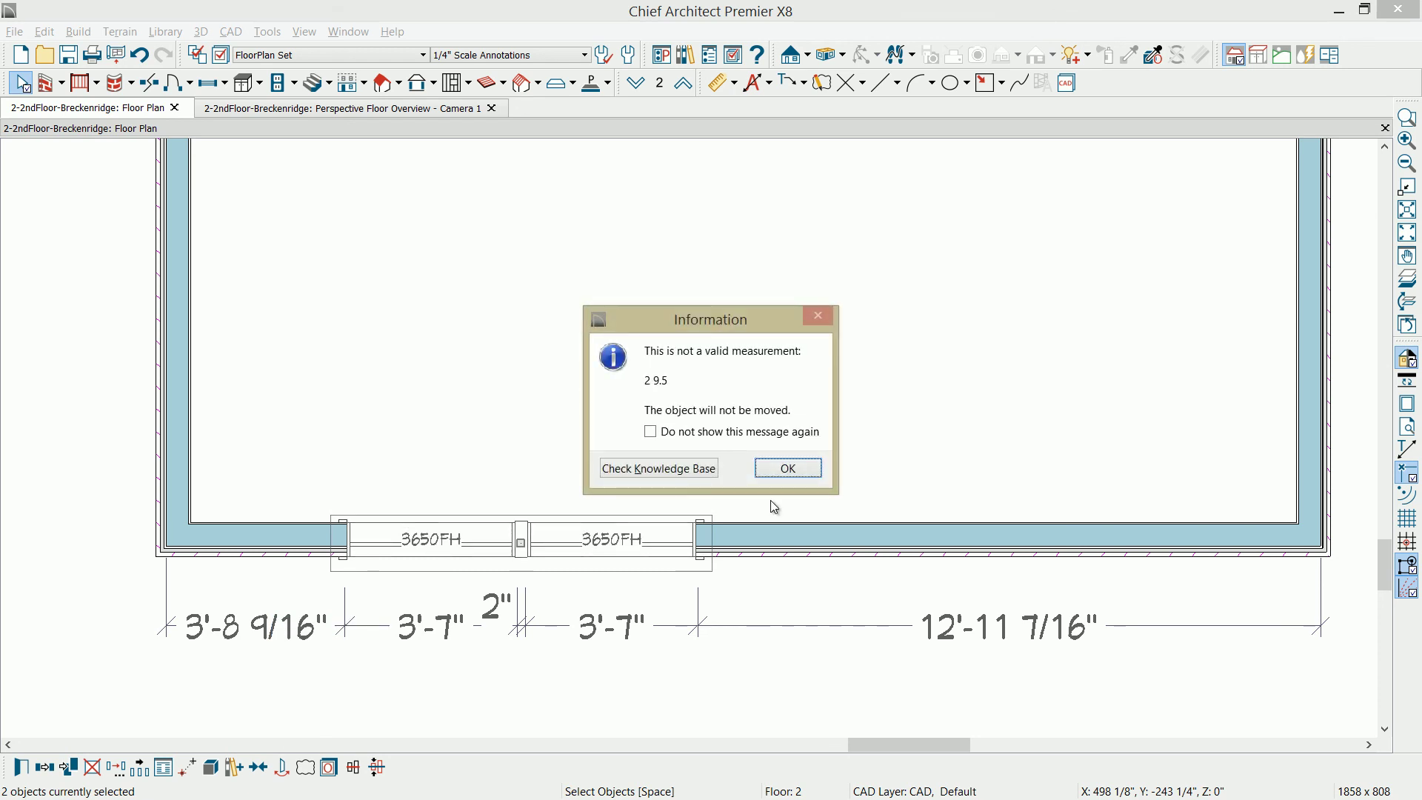
click(789, 467)
click(278, 628)
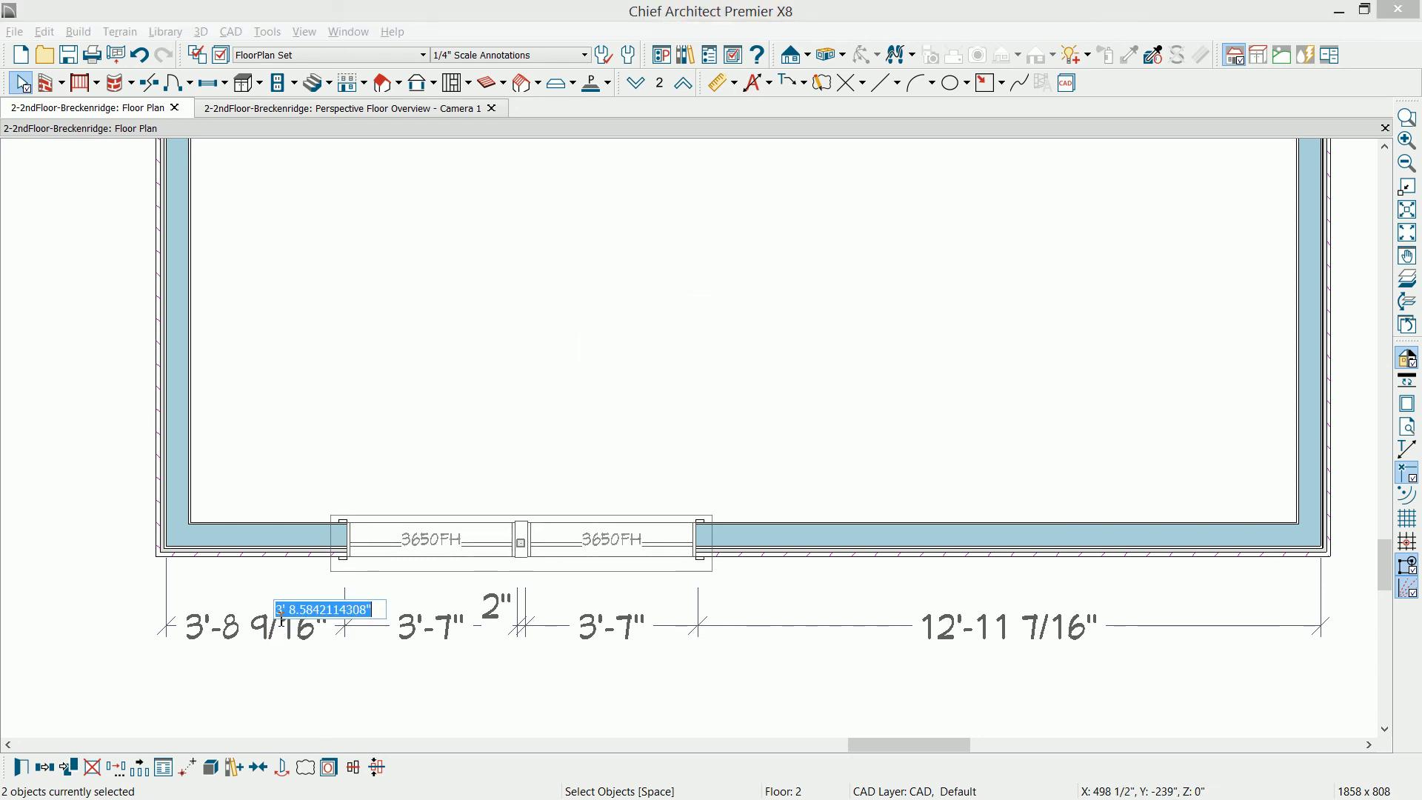
text(2' 9)
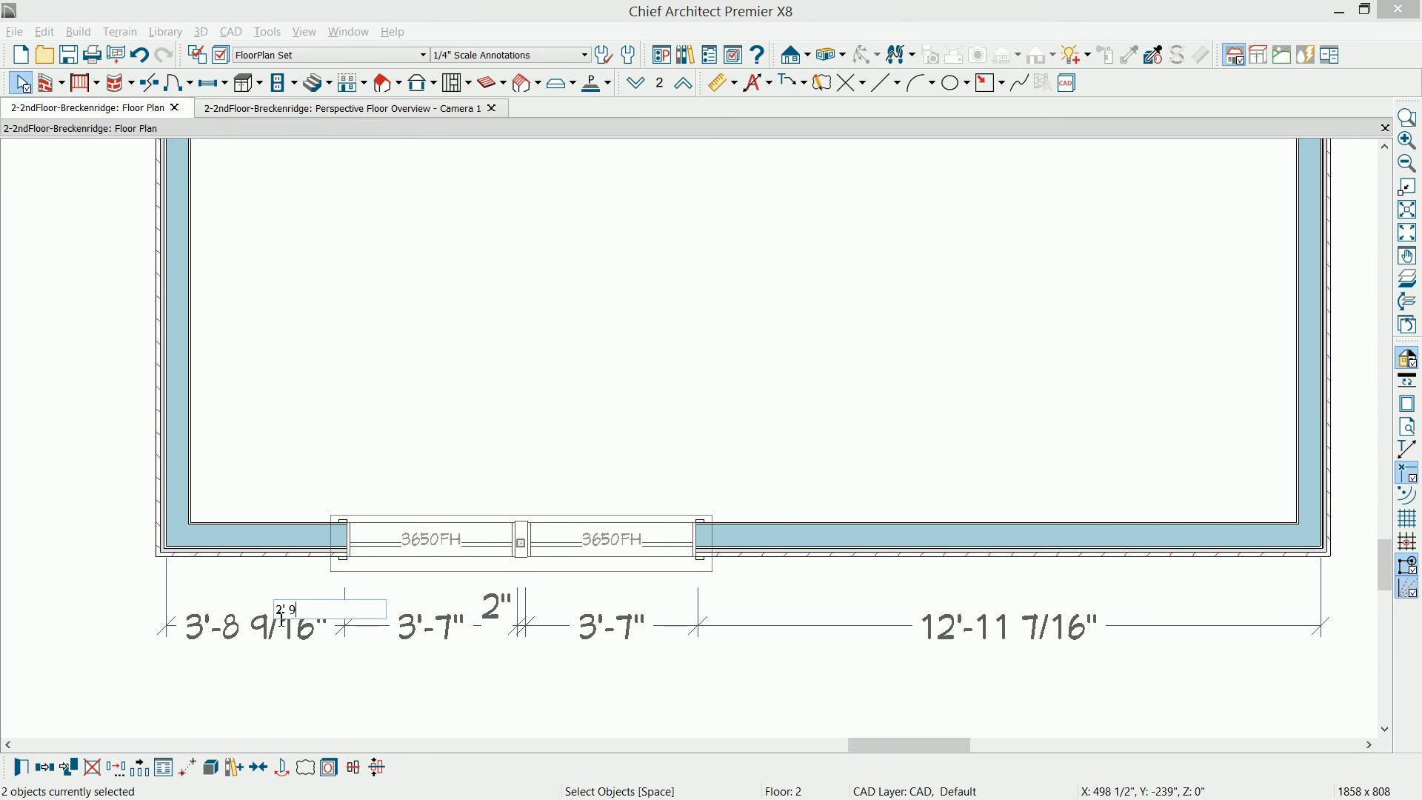
text( 1/2)
key(Return)
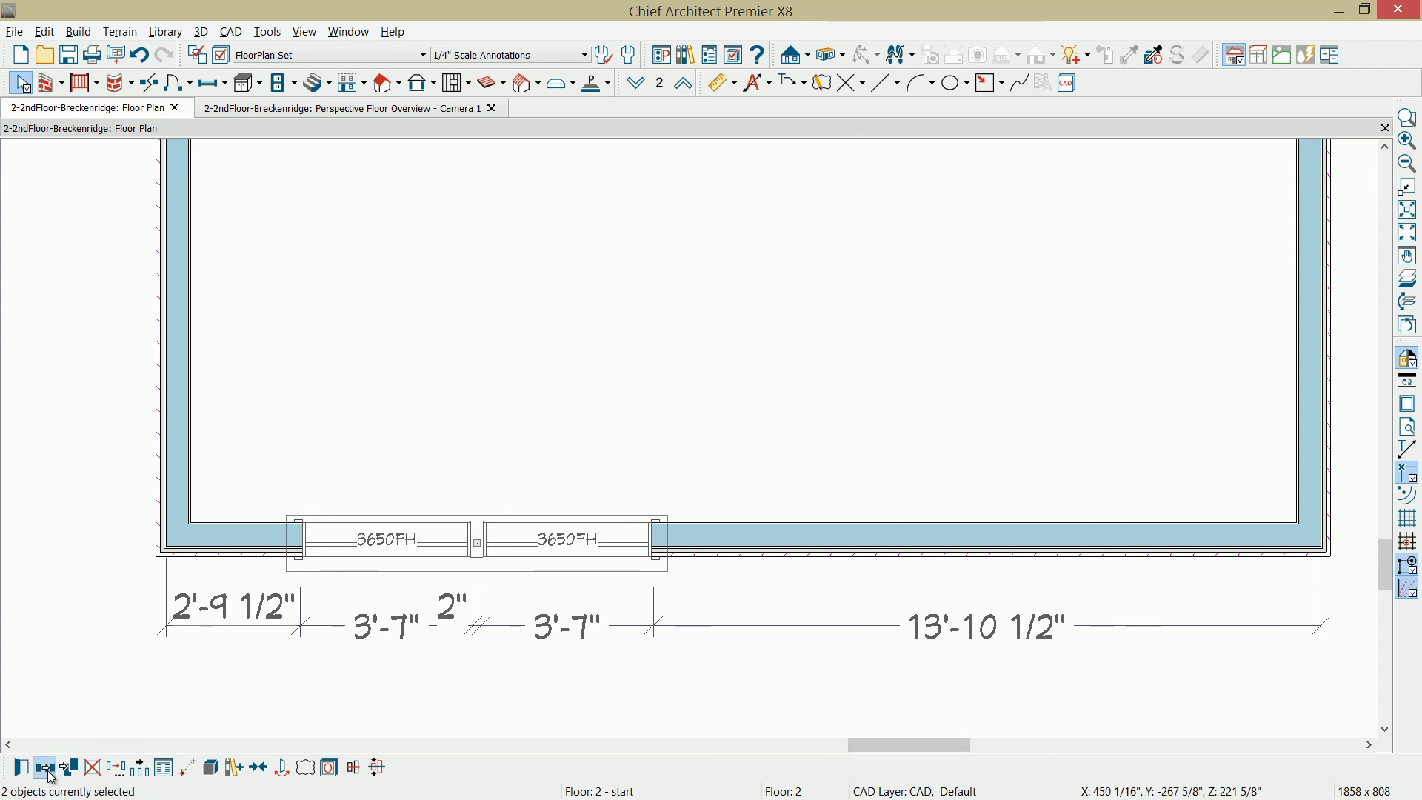
Step: Copy the window pair further along the wall and delete the temporary dimension
click(69, 767)
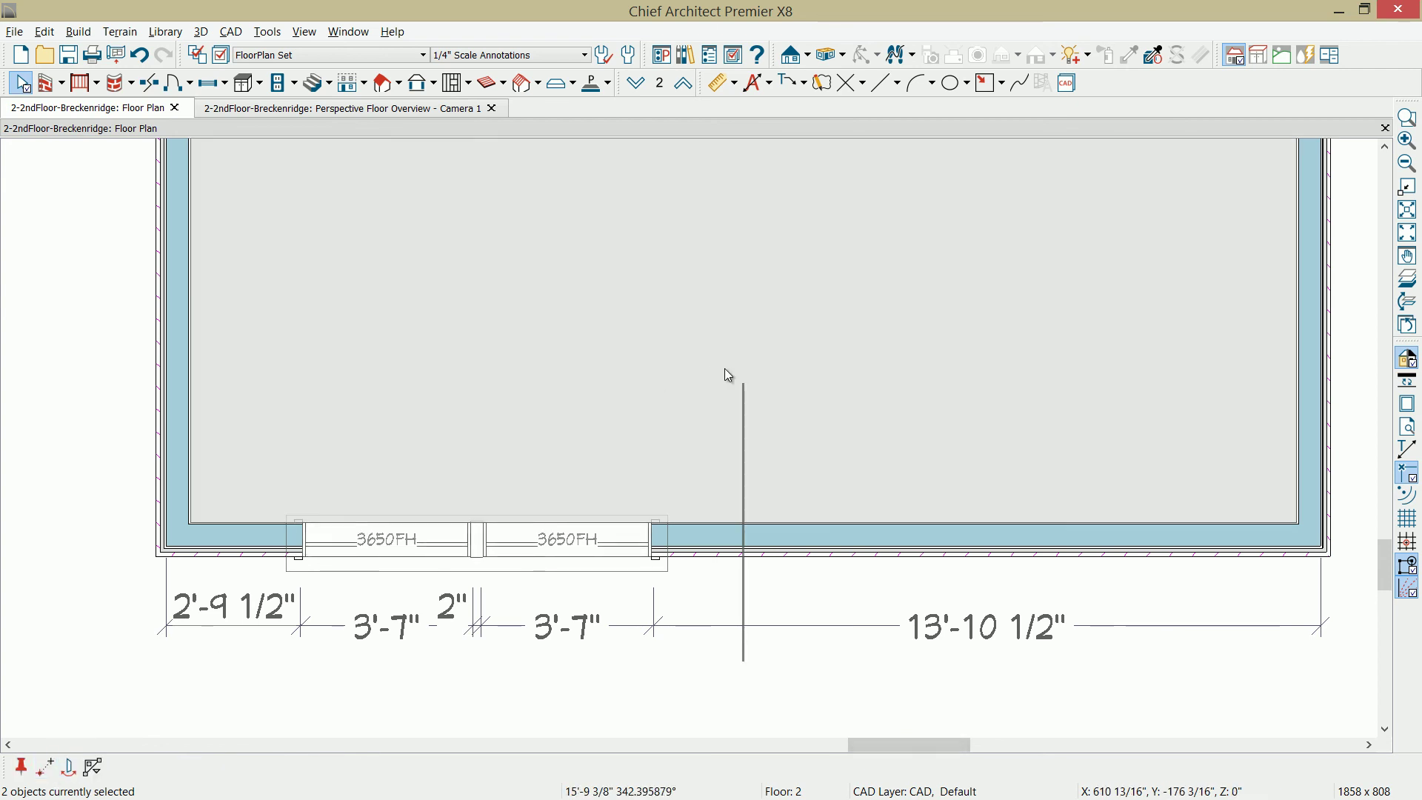
click(724, 367)
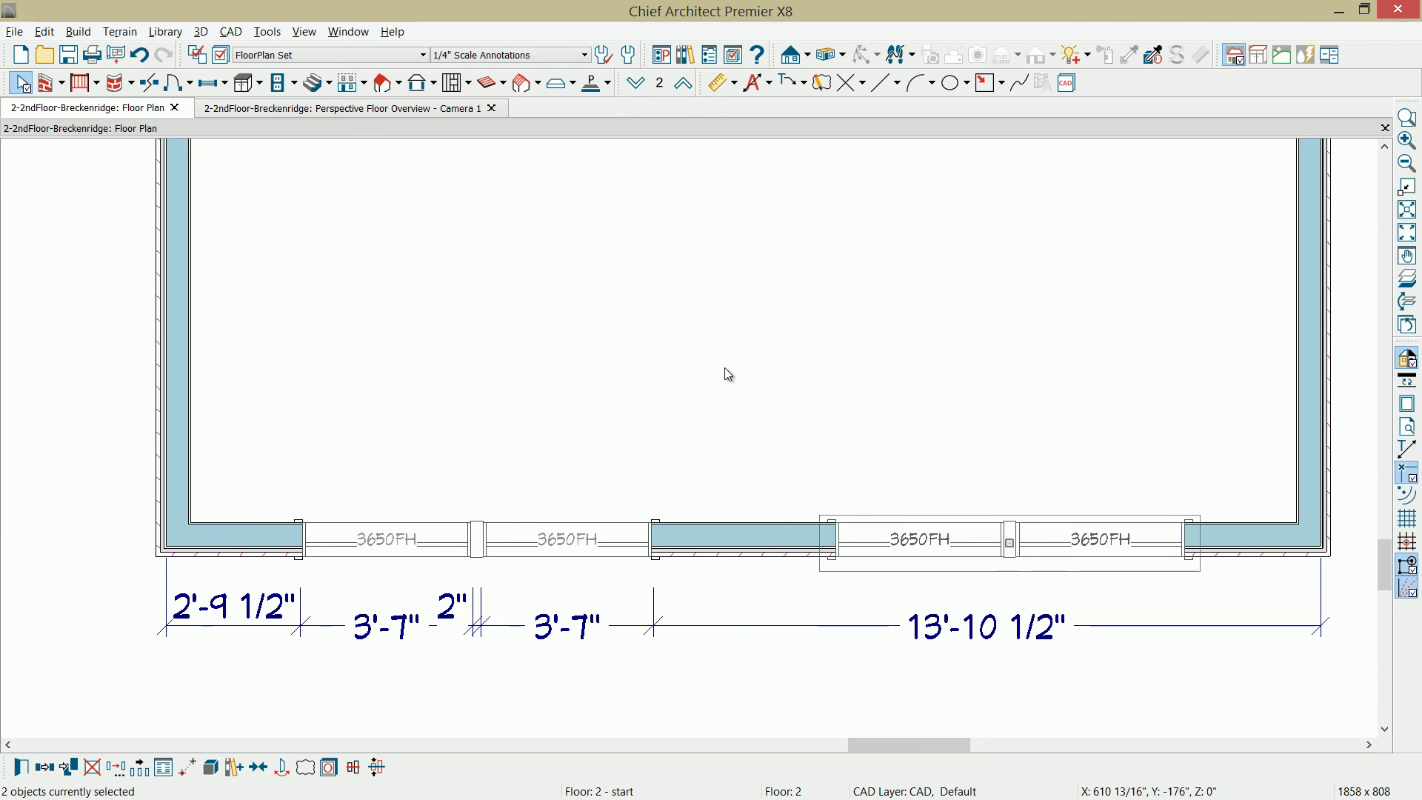
key(Escape)
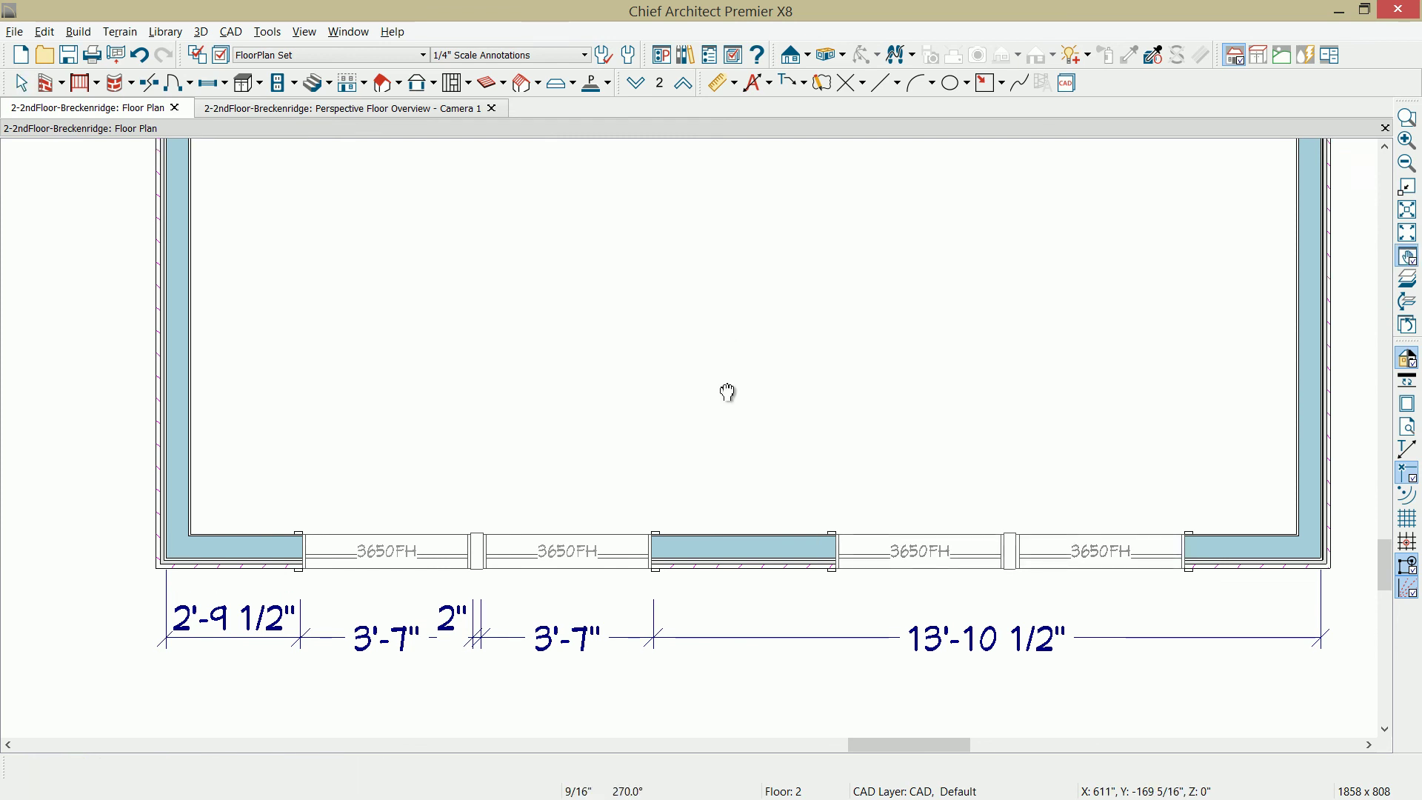
scroll(727, 389, down, 2)
click(751, 605)
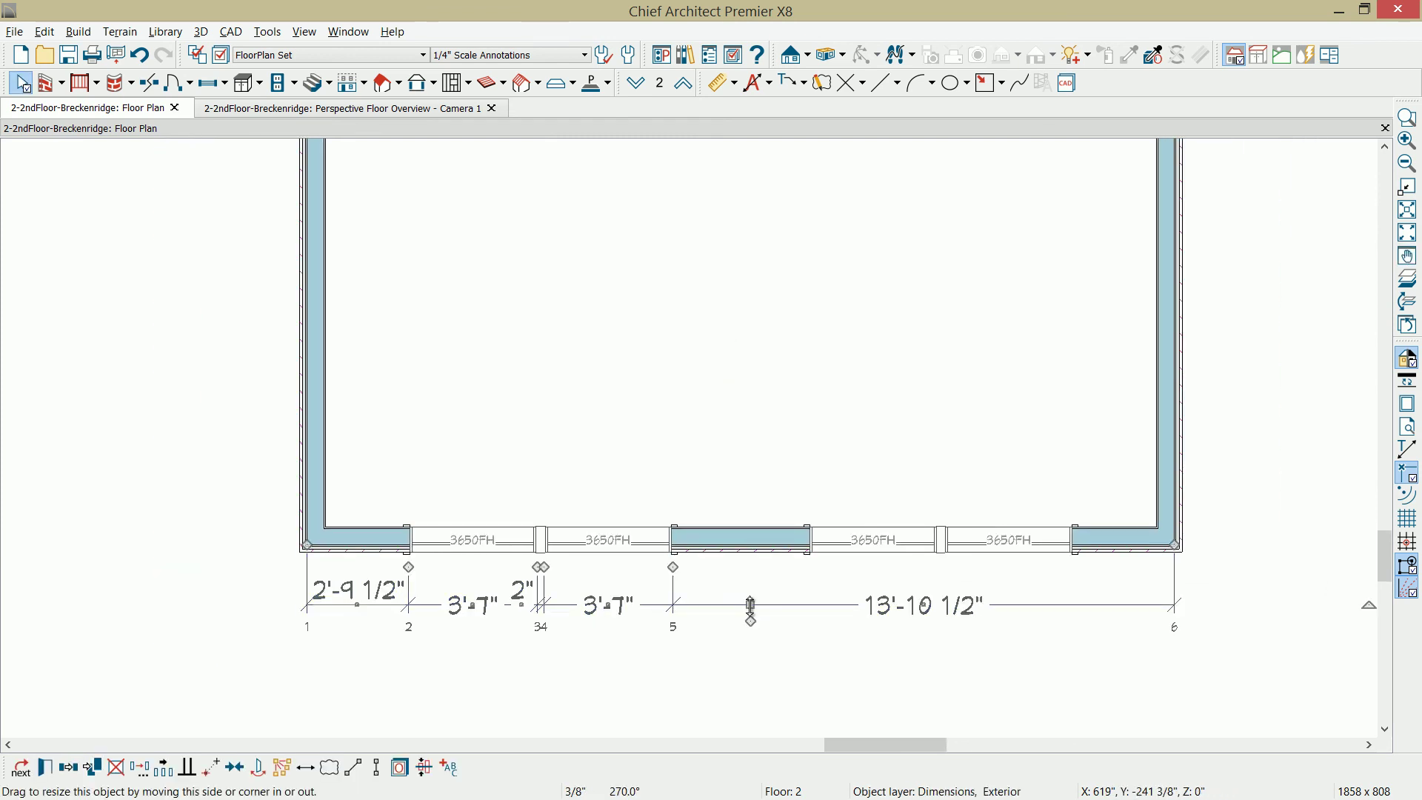
key(Delete)
middle_drag(678, 426, 694, 486)
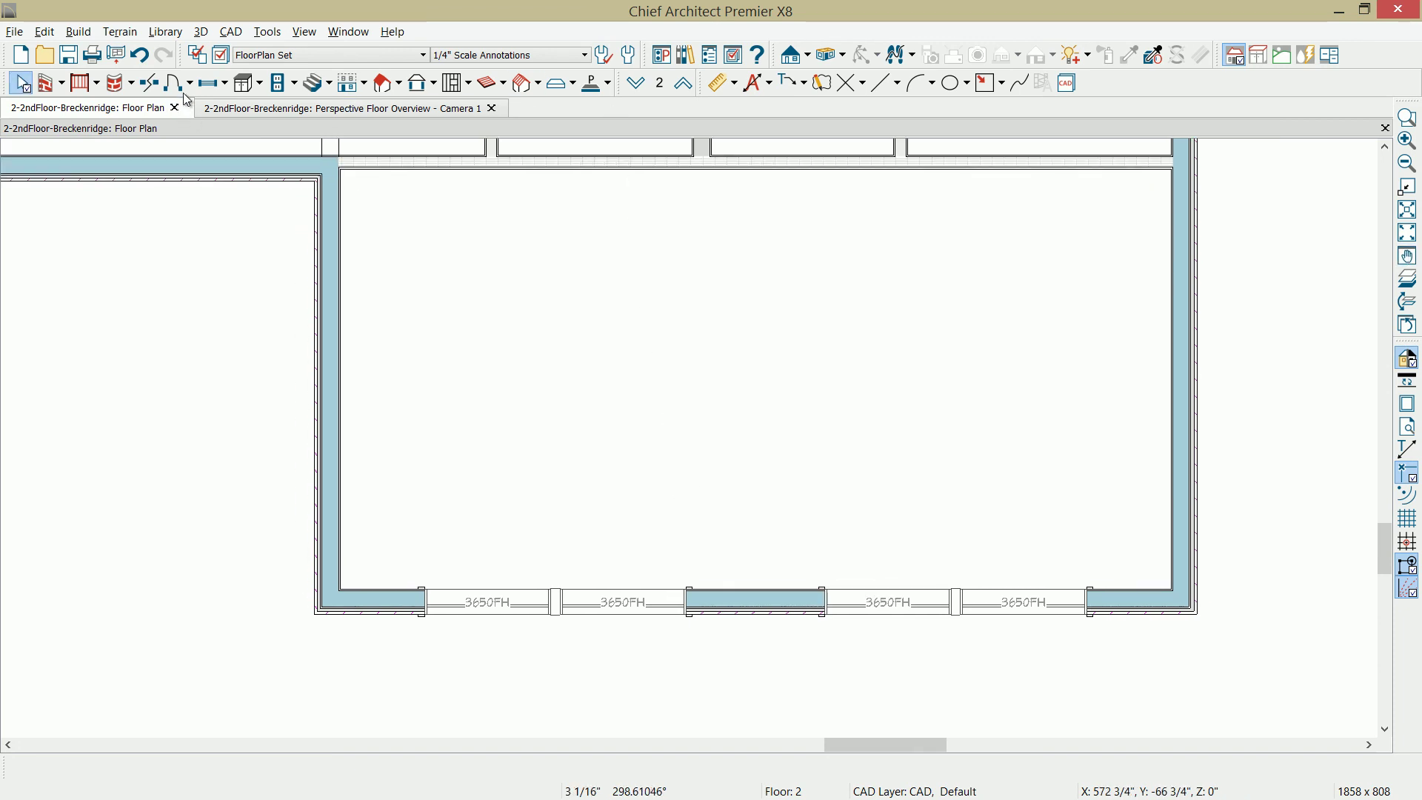
Step: Place a window in the left wall and set its type to Fixed Glass
click(212, 83)
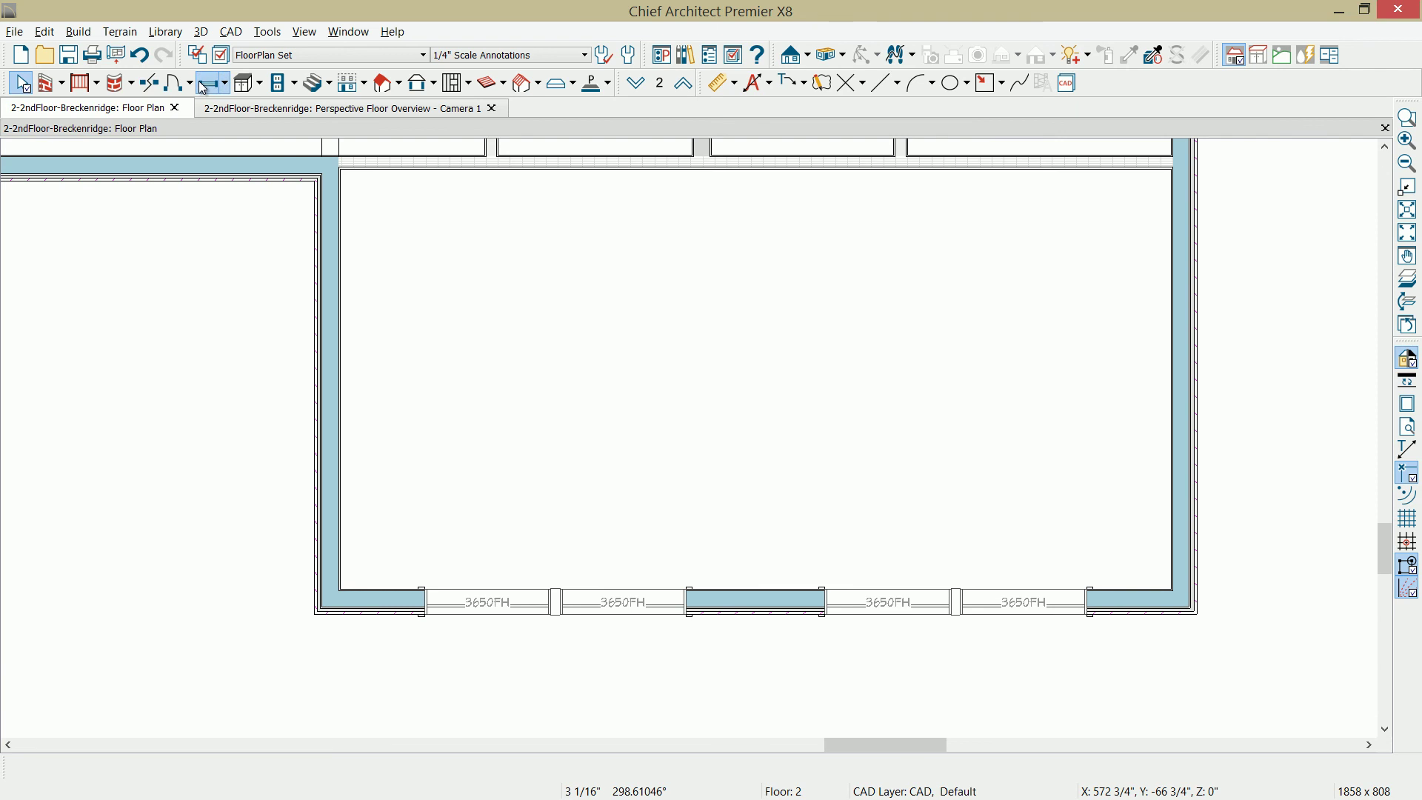
click(348, 324)
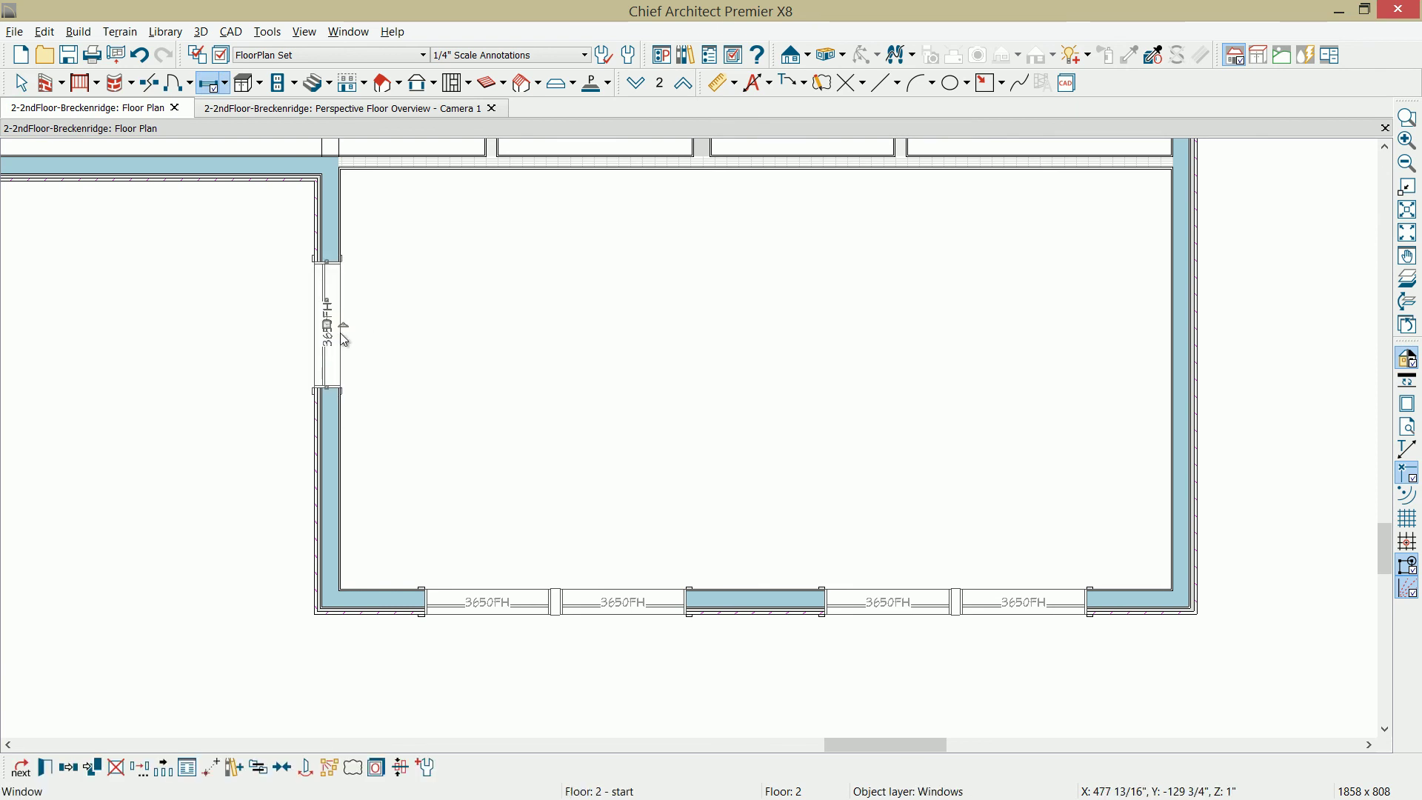
double_click(345, 340)
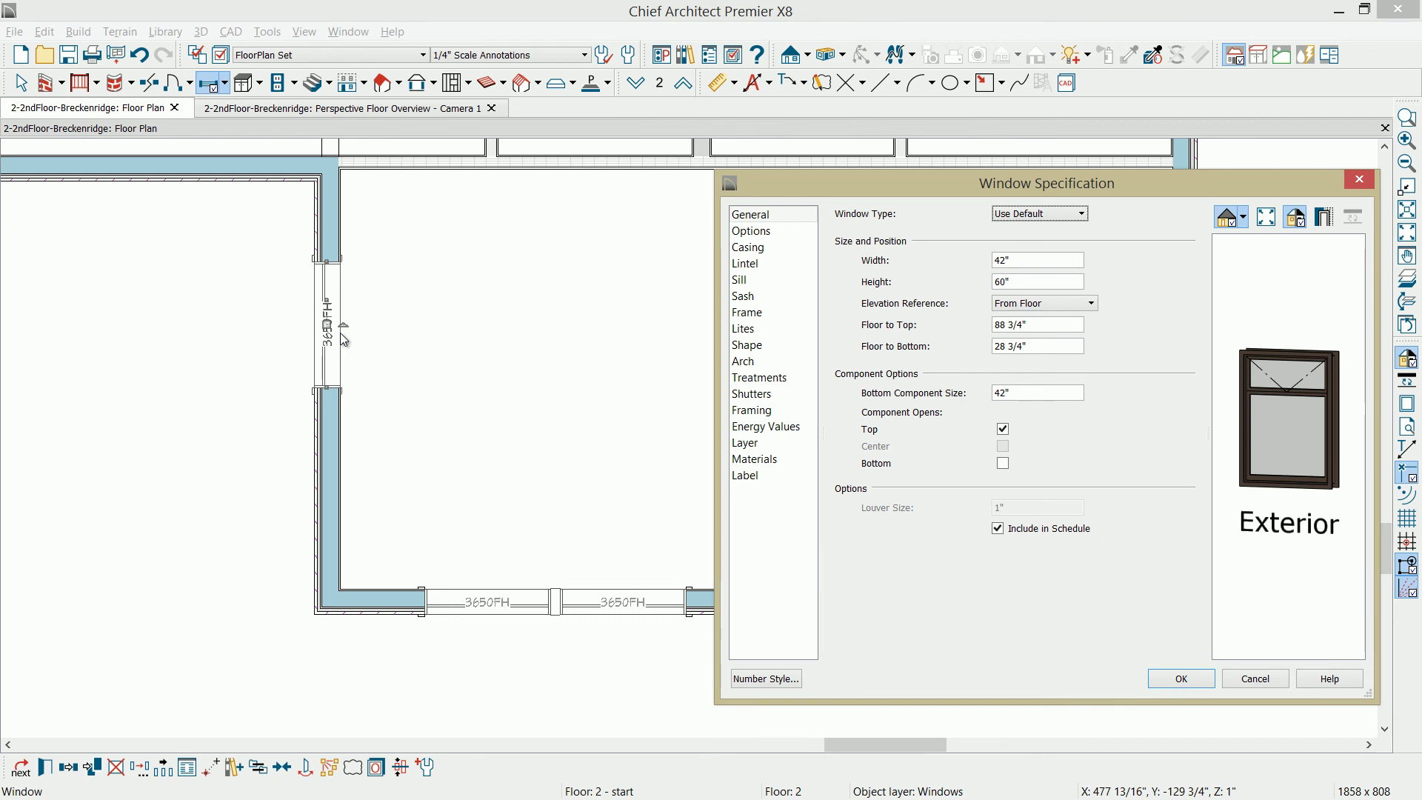
click(1005, 212)
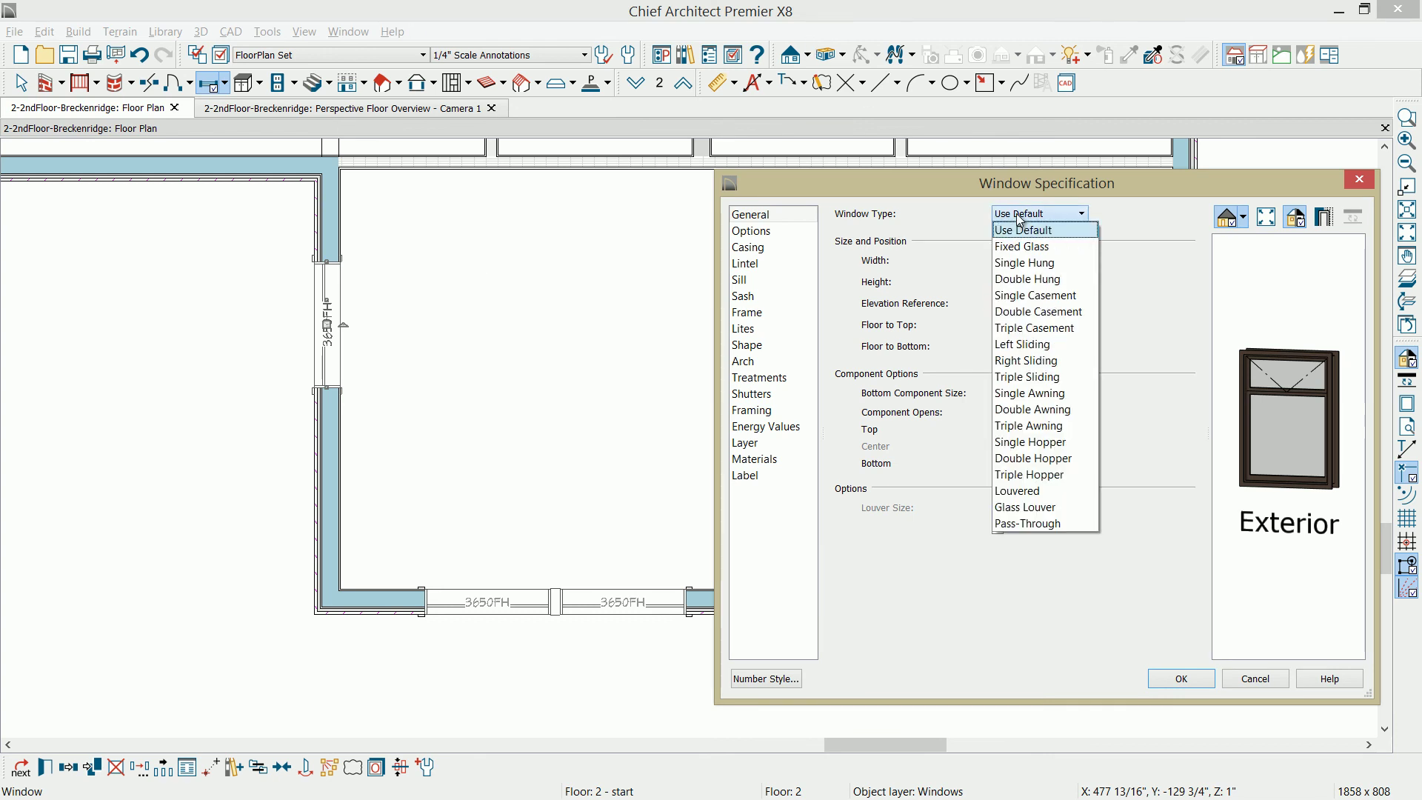
click(1036, 244)
click(1180, 678)
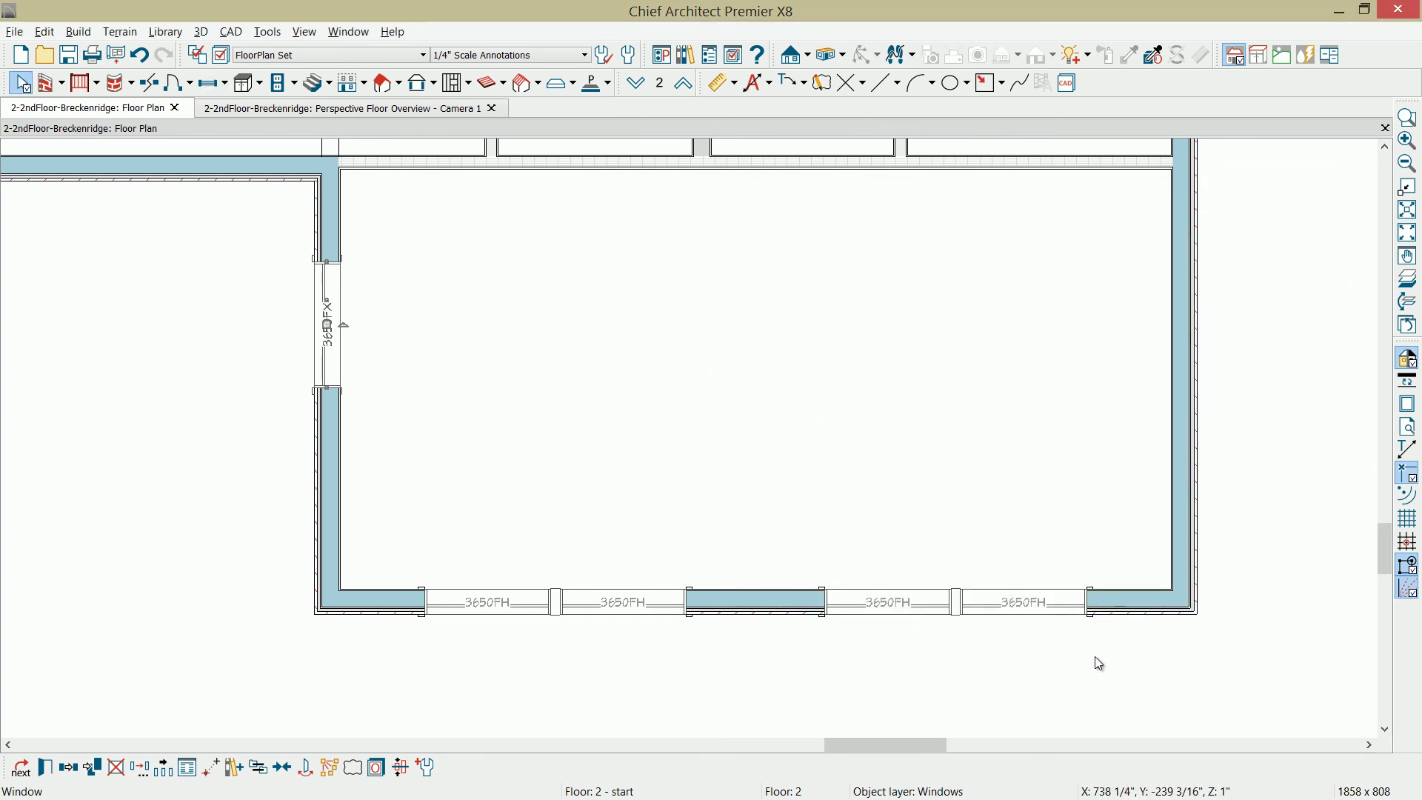
Step: Copy the window 44" down the left wall and mull both into a 1250MU unit
click(92, 767)
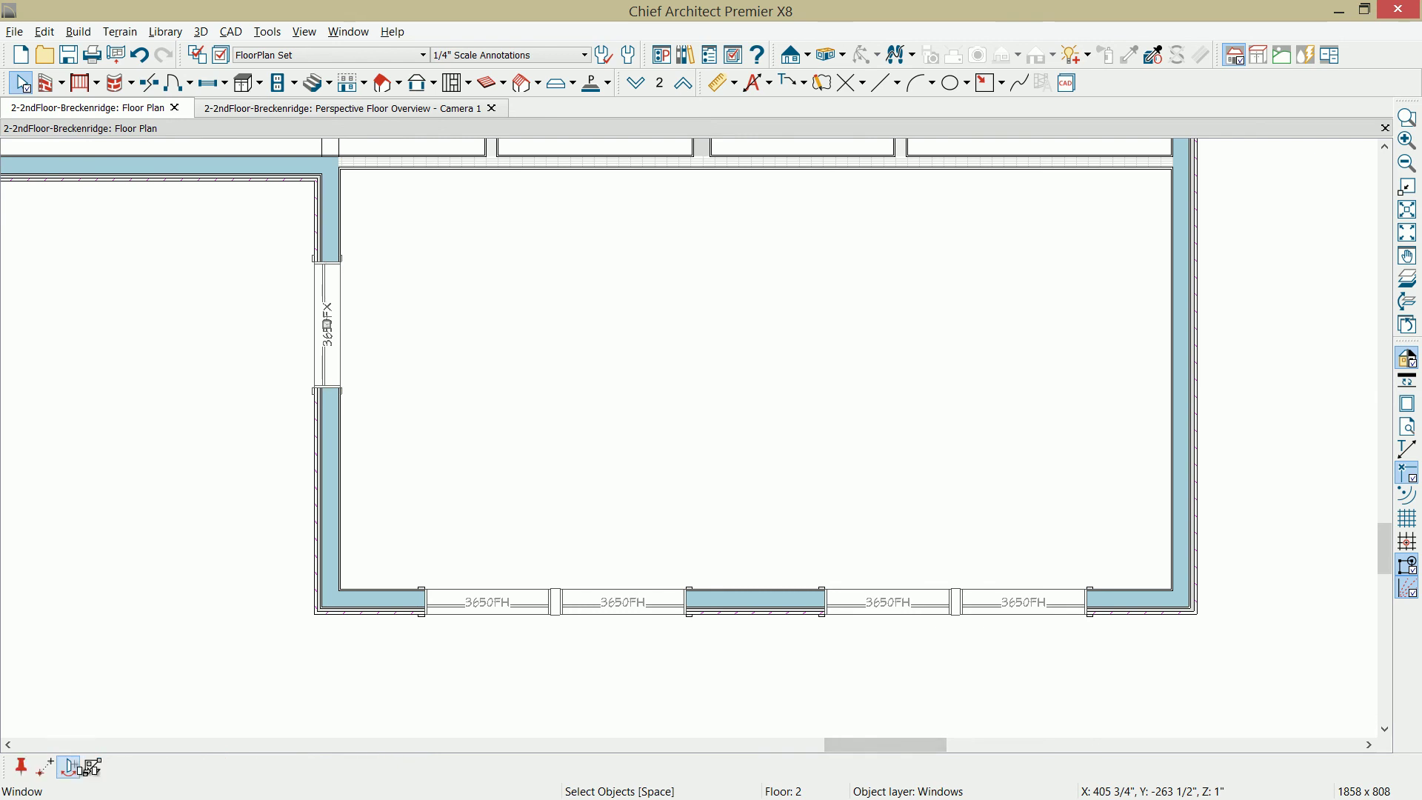
drag(326, 323, 326, 463)
key(Tab)
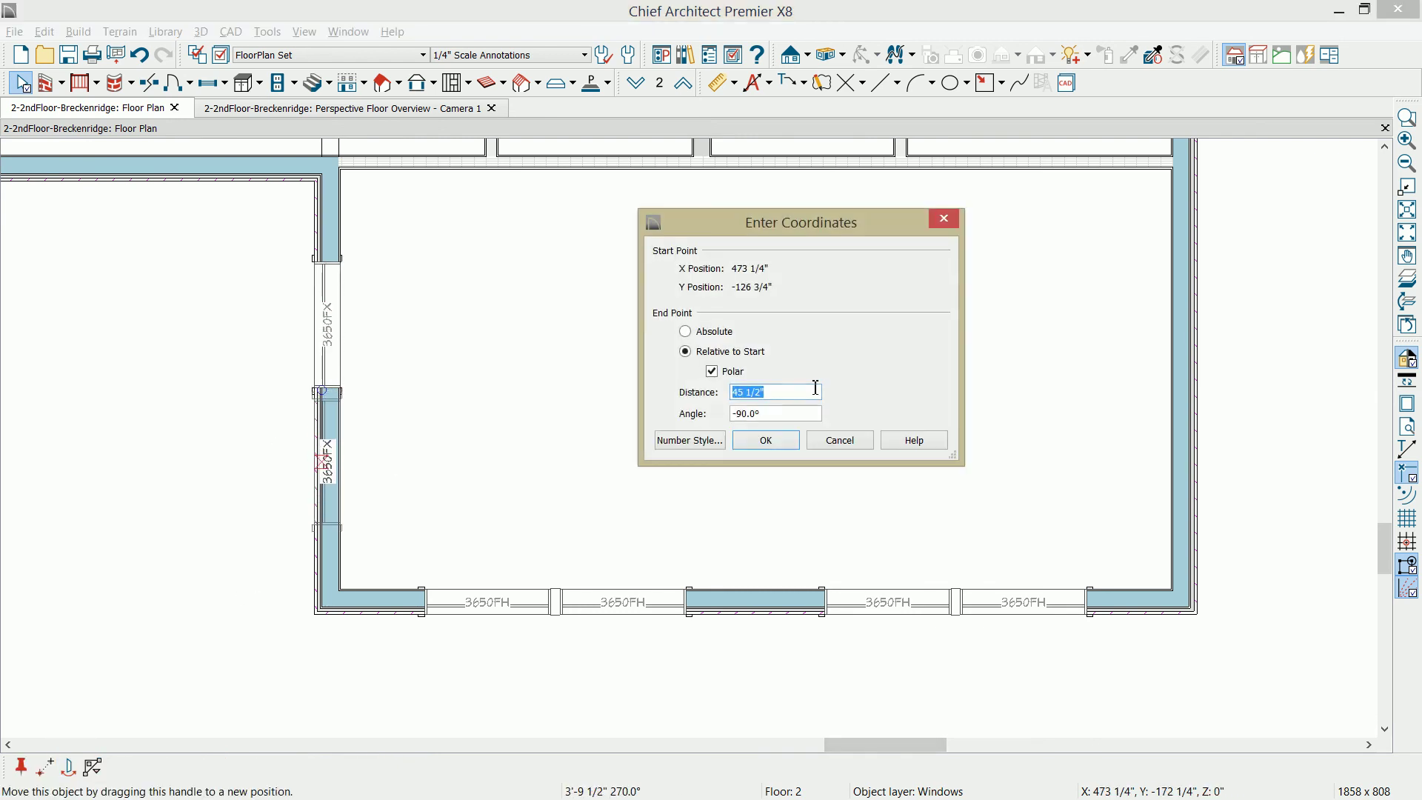
text(44)
key(Return)
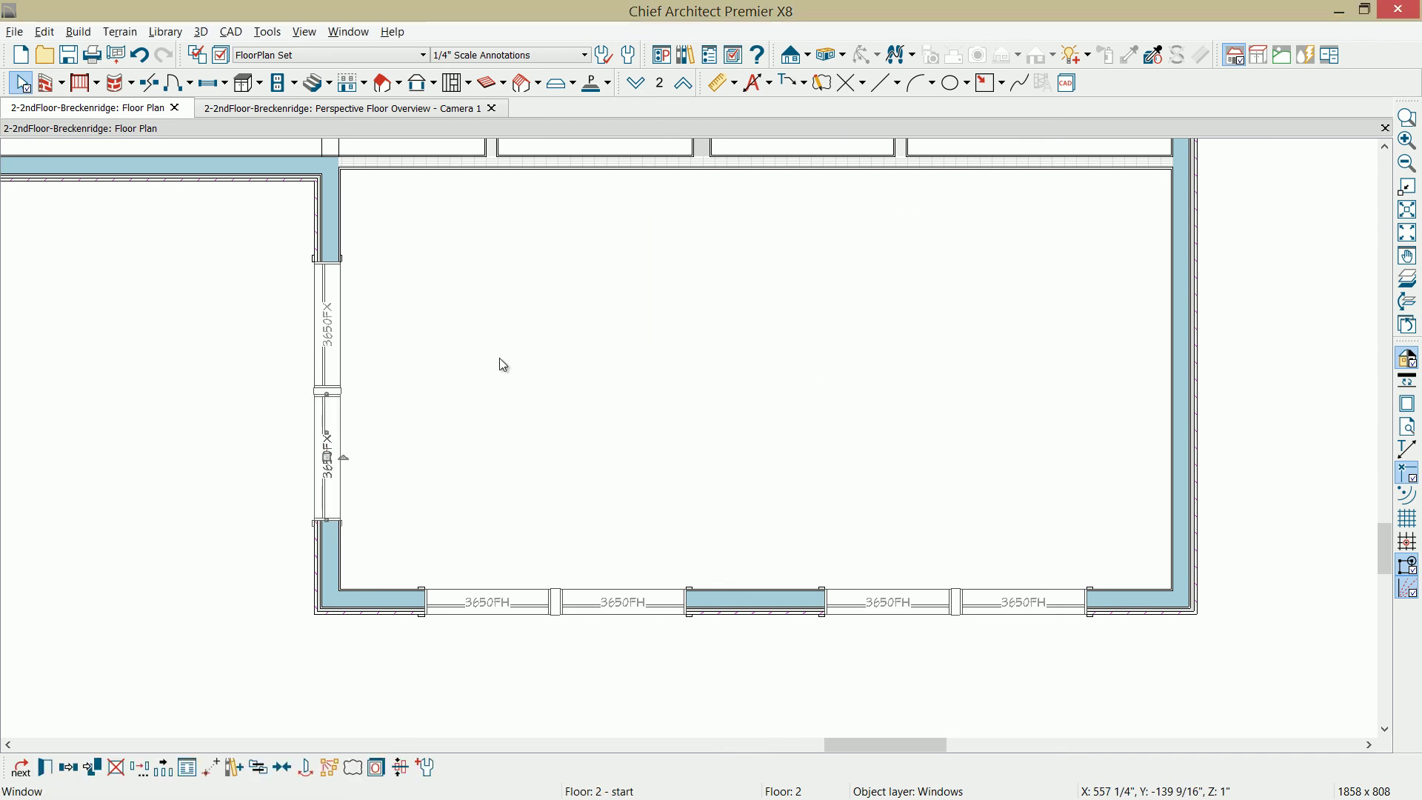
shift+click(334, 364)
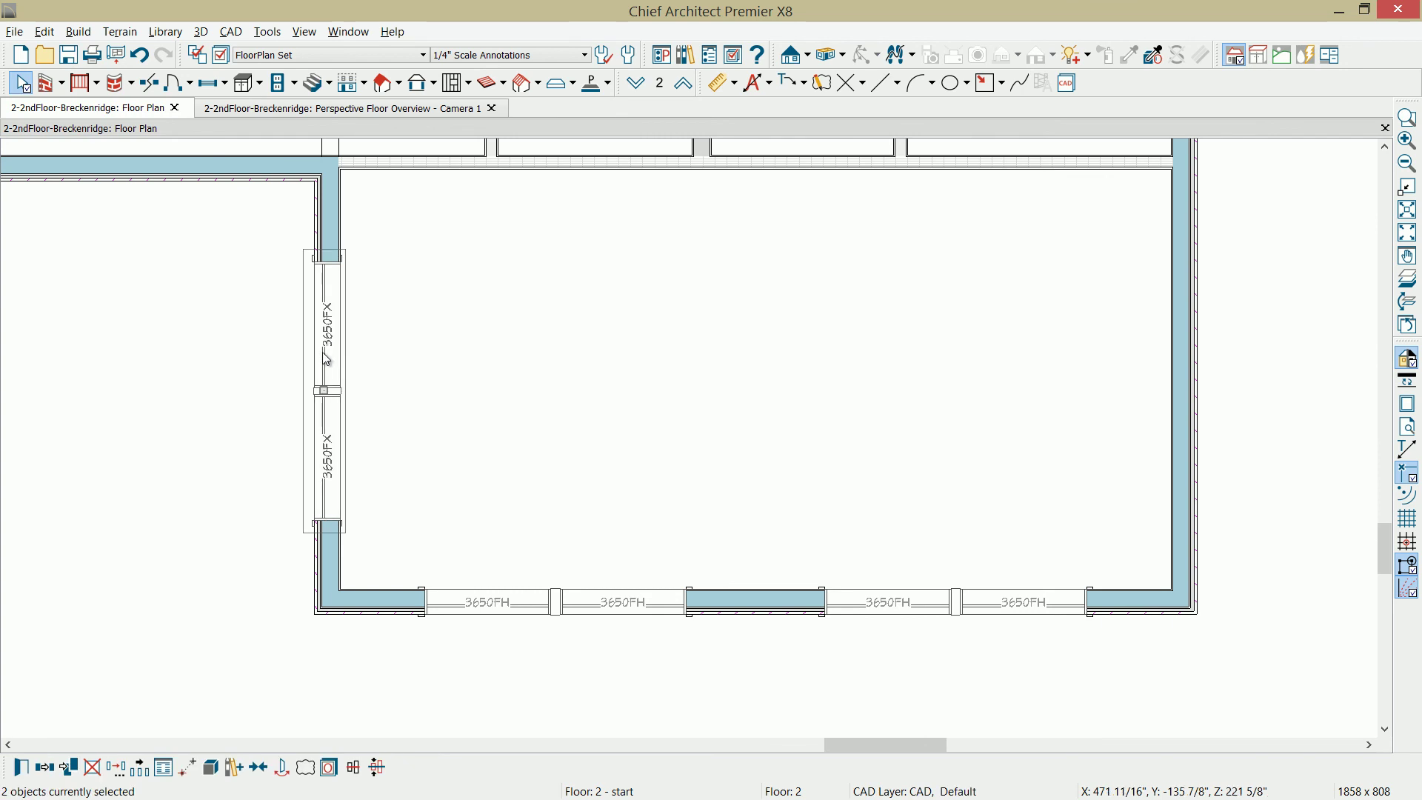
click(211, 769)
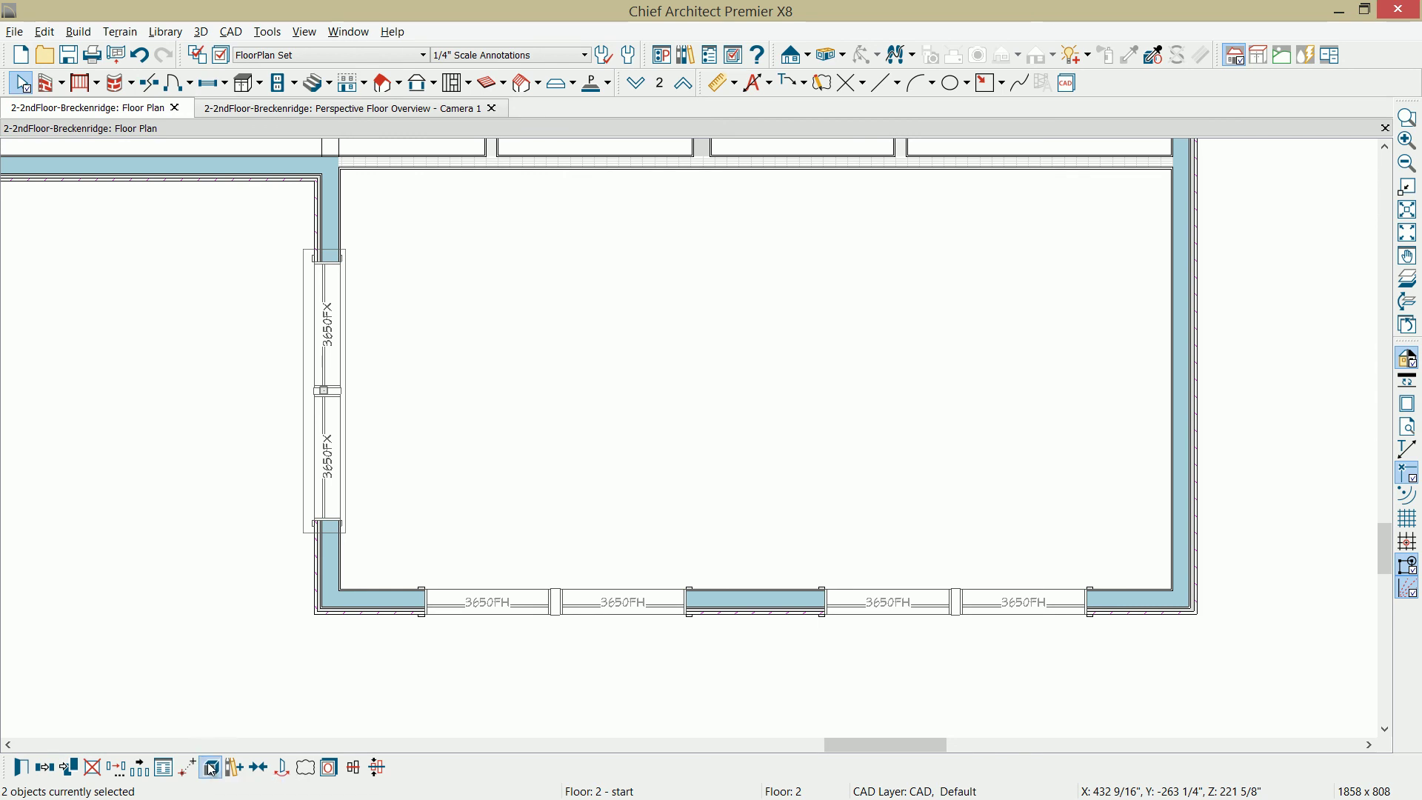
key(Escape)
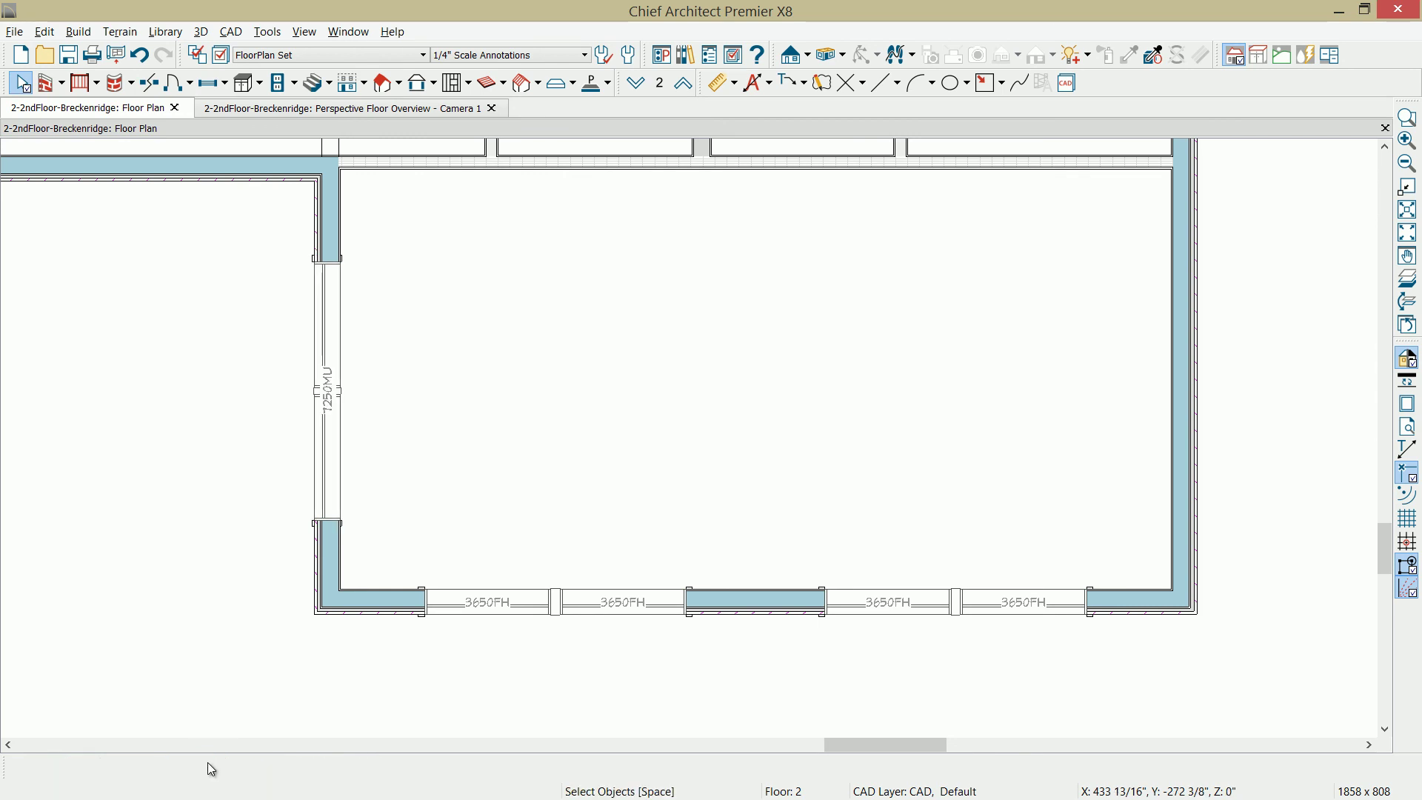
Step: Center a copy of the 1250MU mulled unit on the right wall
click(340, 433)
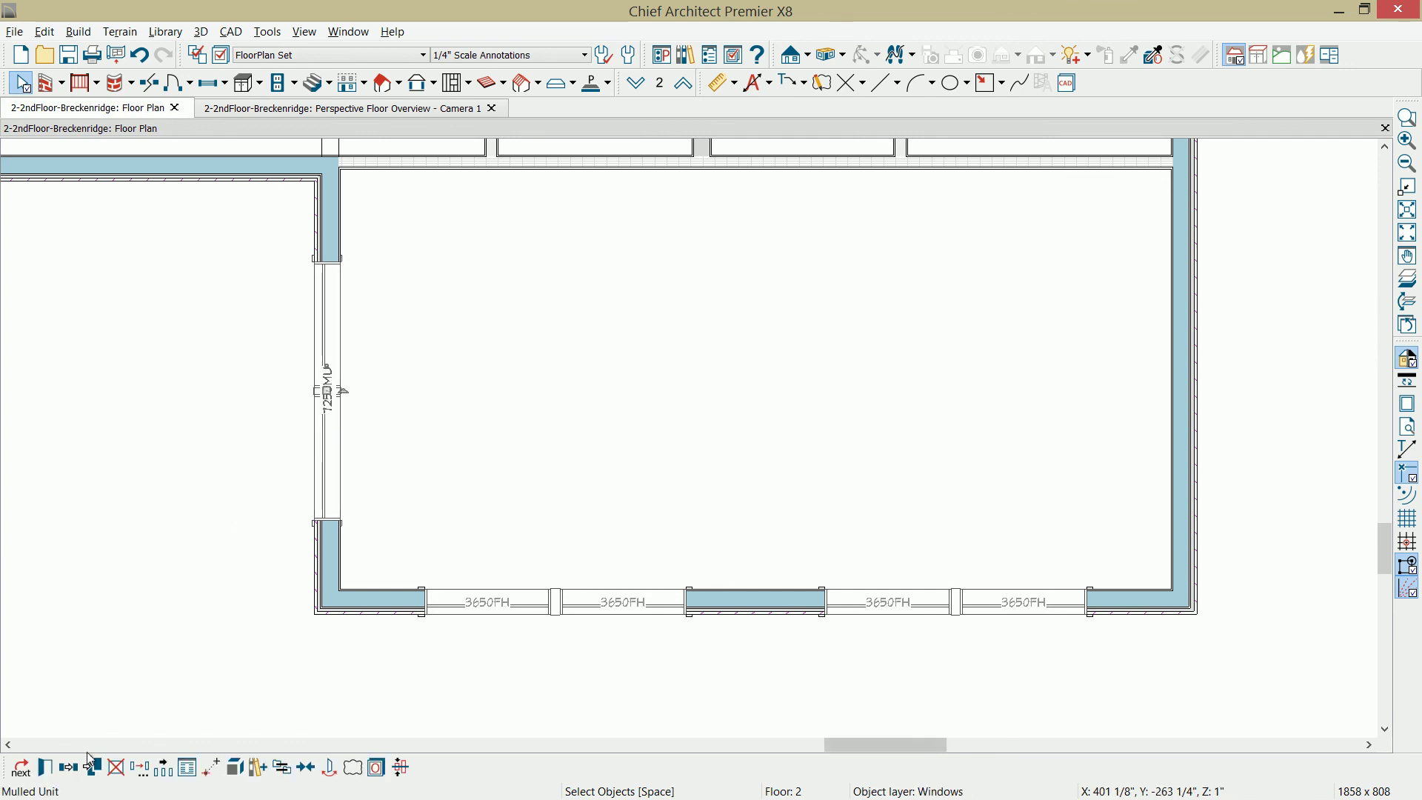
click(46, 767)
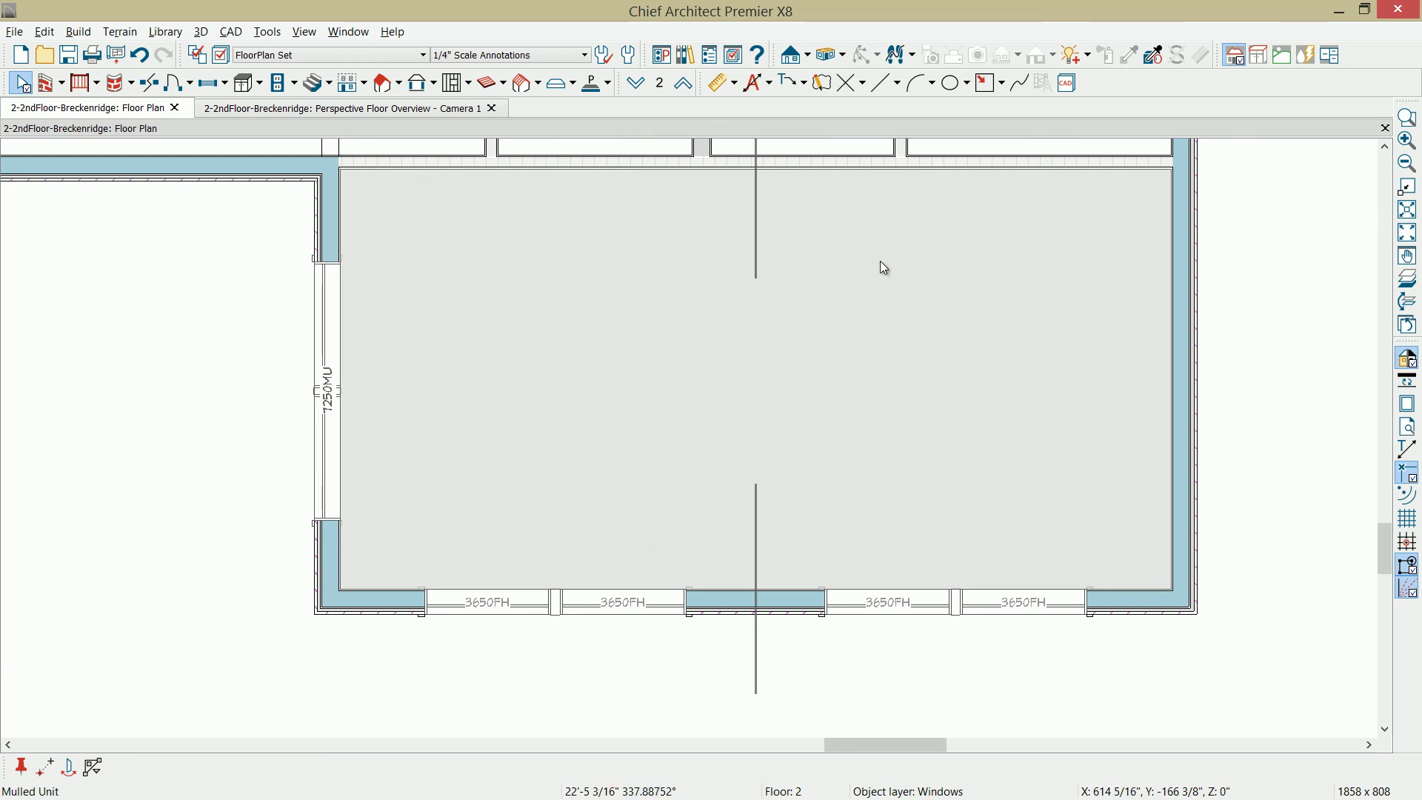
click(881, 263)
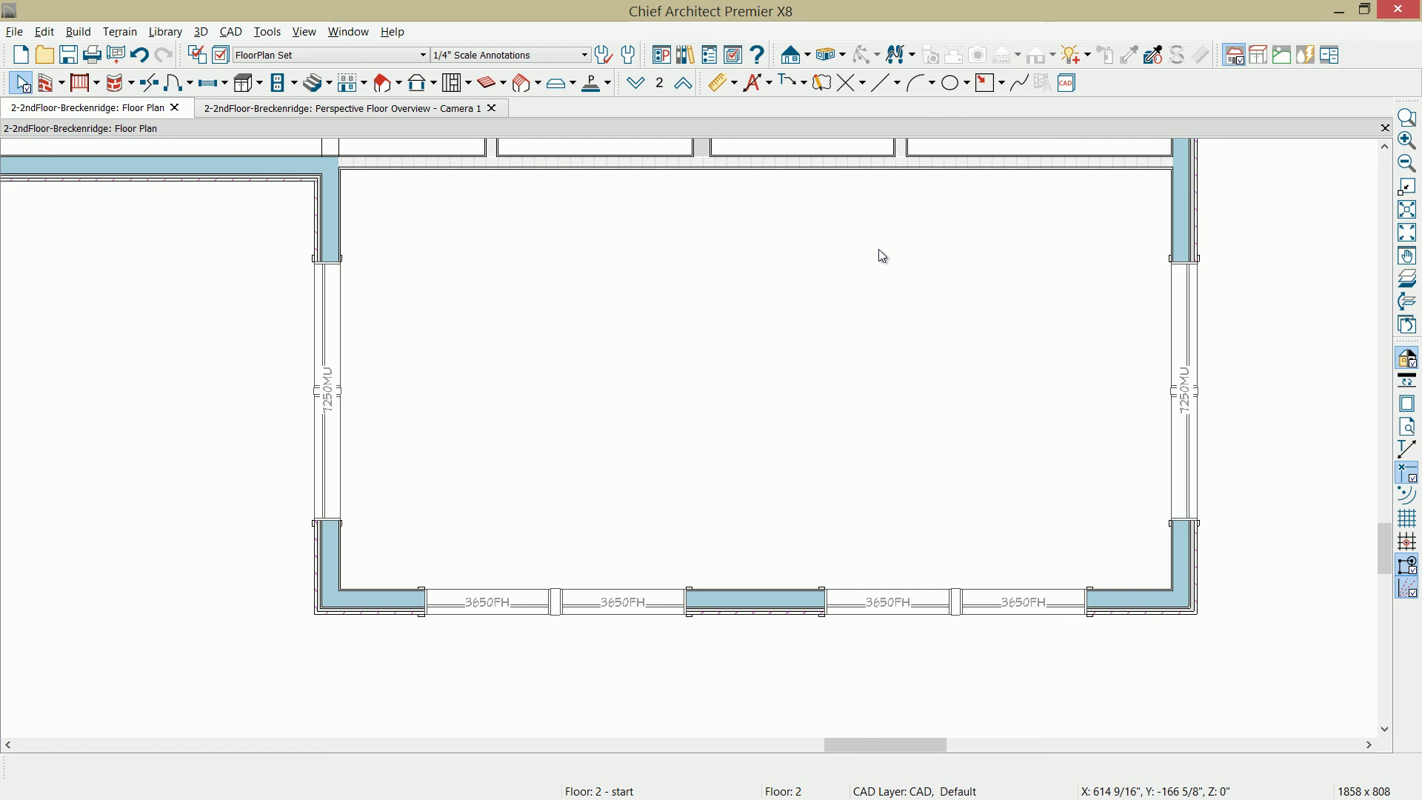
key(ctrl+Tab)
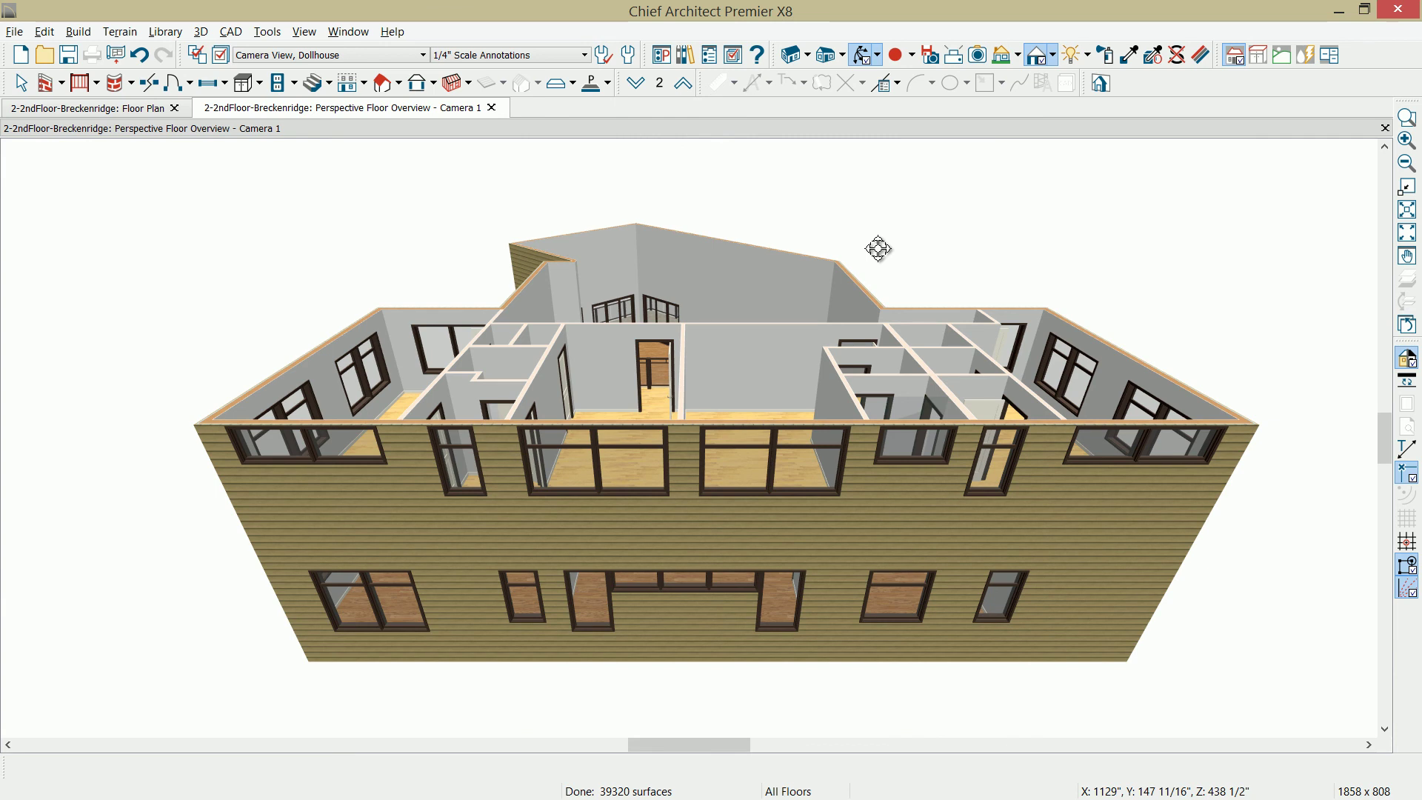
drag(597, 476, 707, 428)
scroll(708, 429, down, 10)
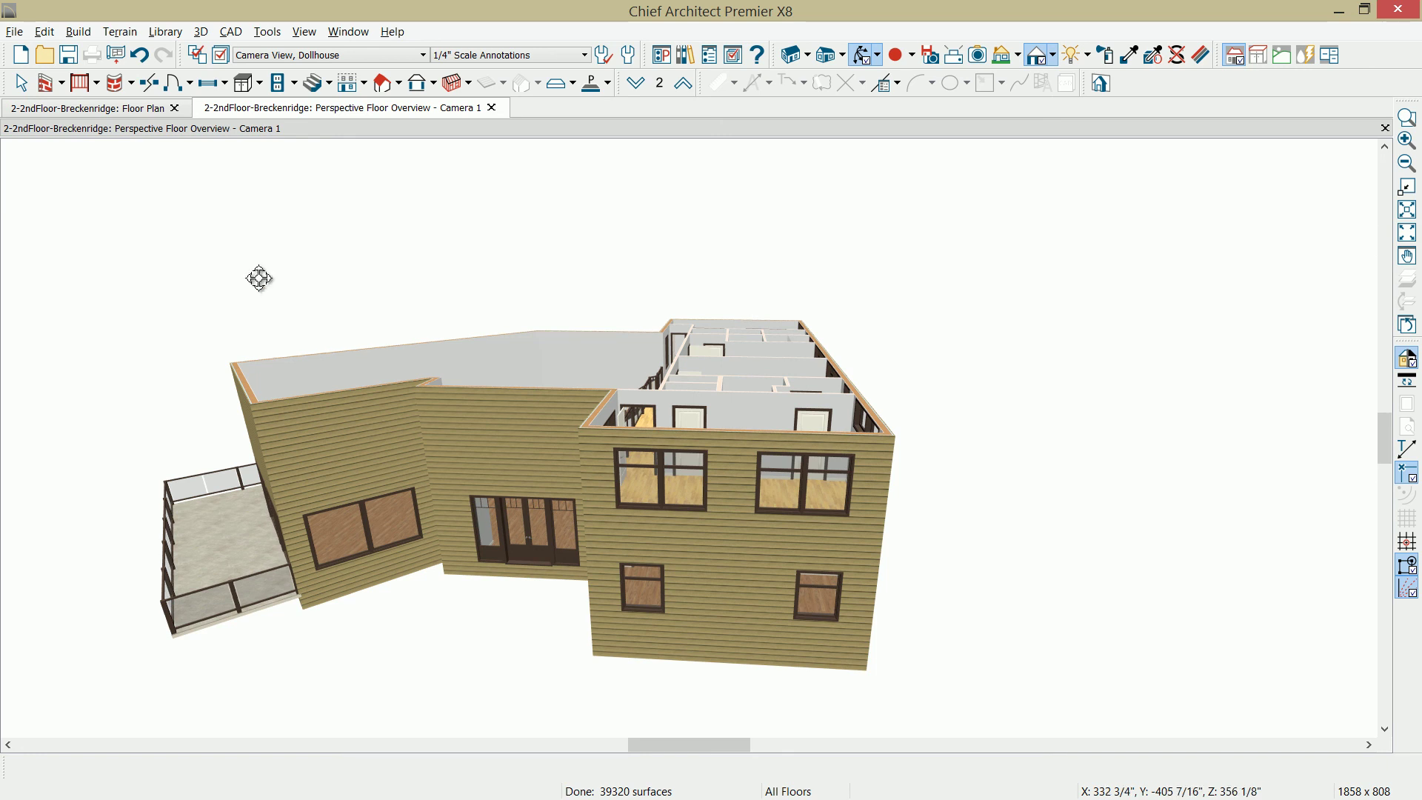
click(127, 108)
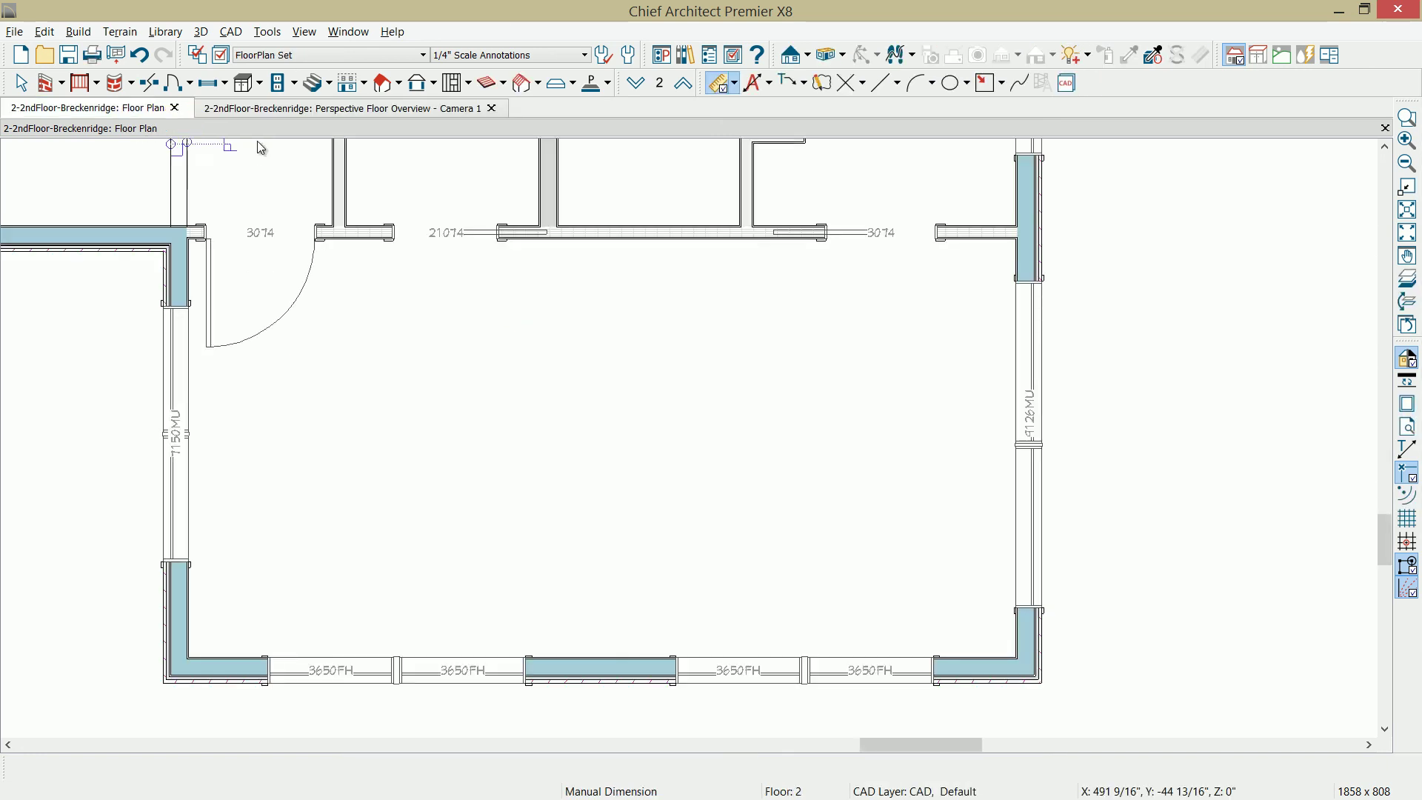
Step: Generate automatic exterior dimensions for the second floor and bring the bottom wall's dimensions into view
click(770, 83)
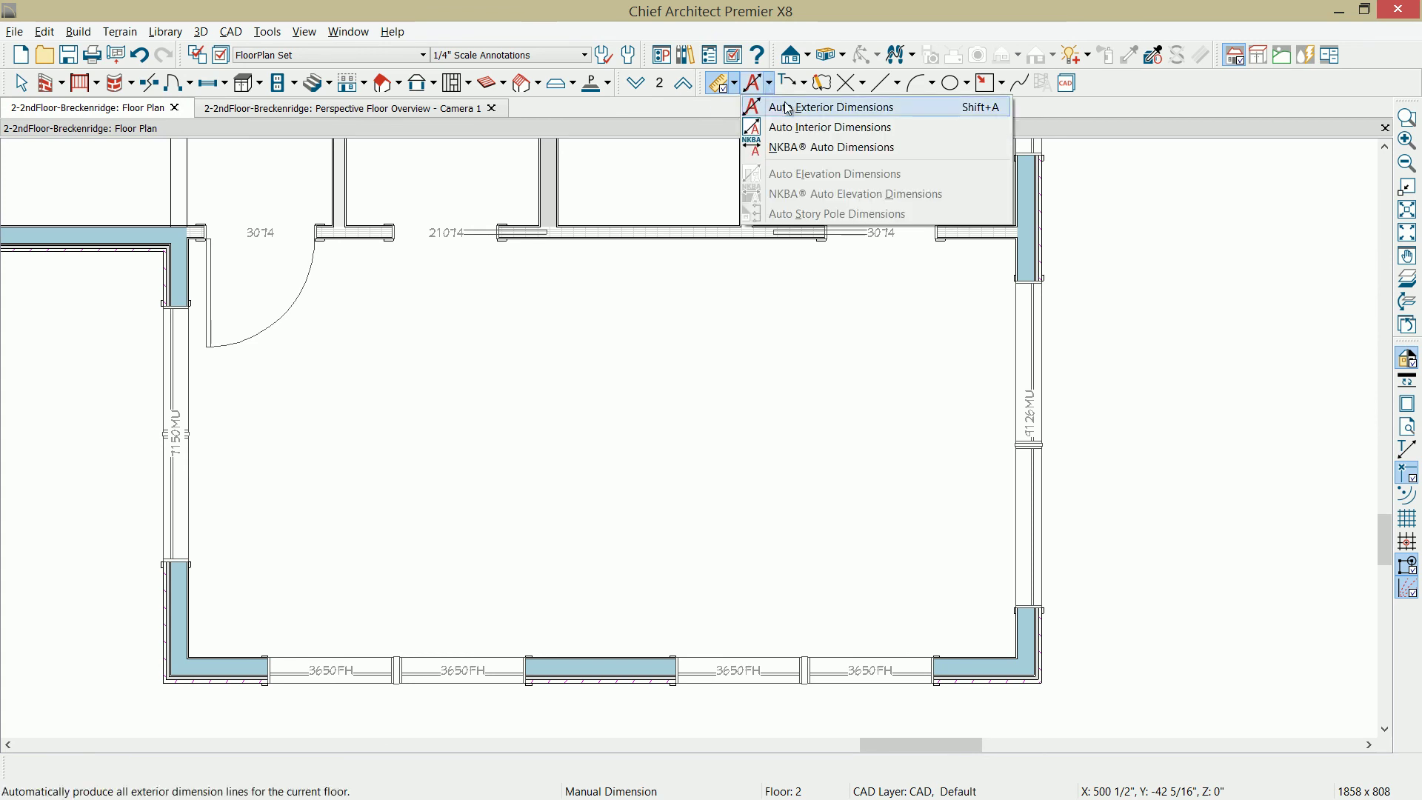
click(784, 106)
middle_drag(803, 343, 898, 210)
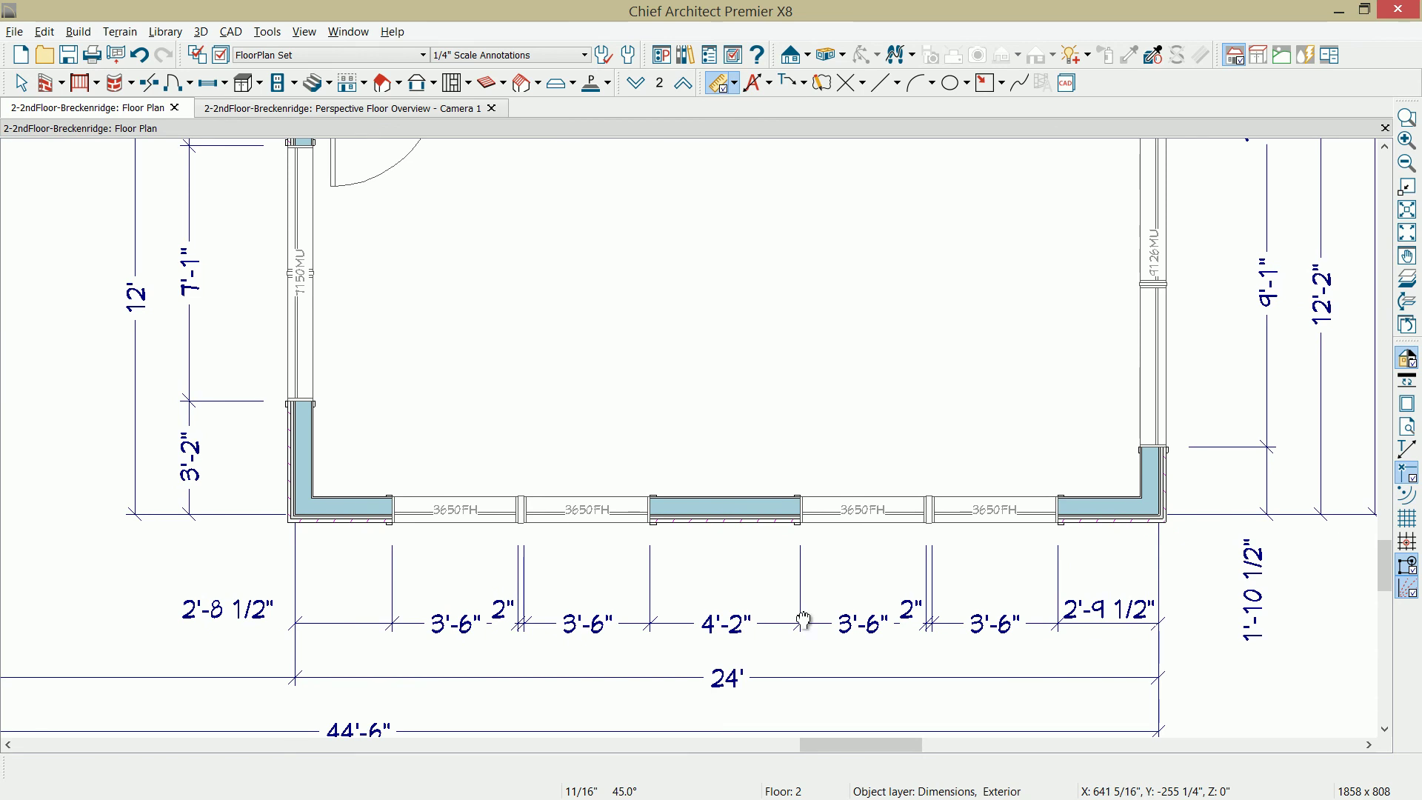
middle_drag(803, 530, 781, 492)
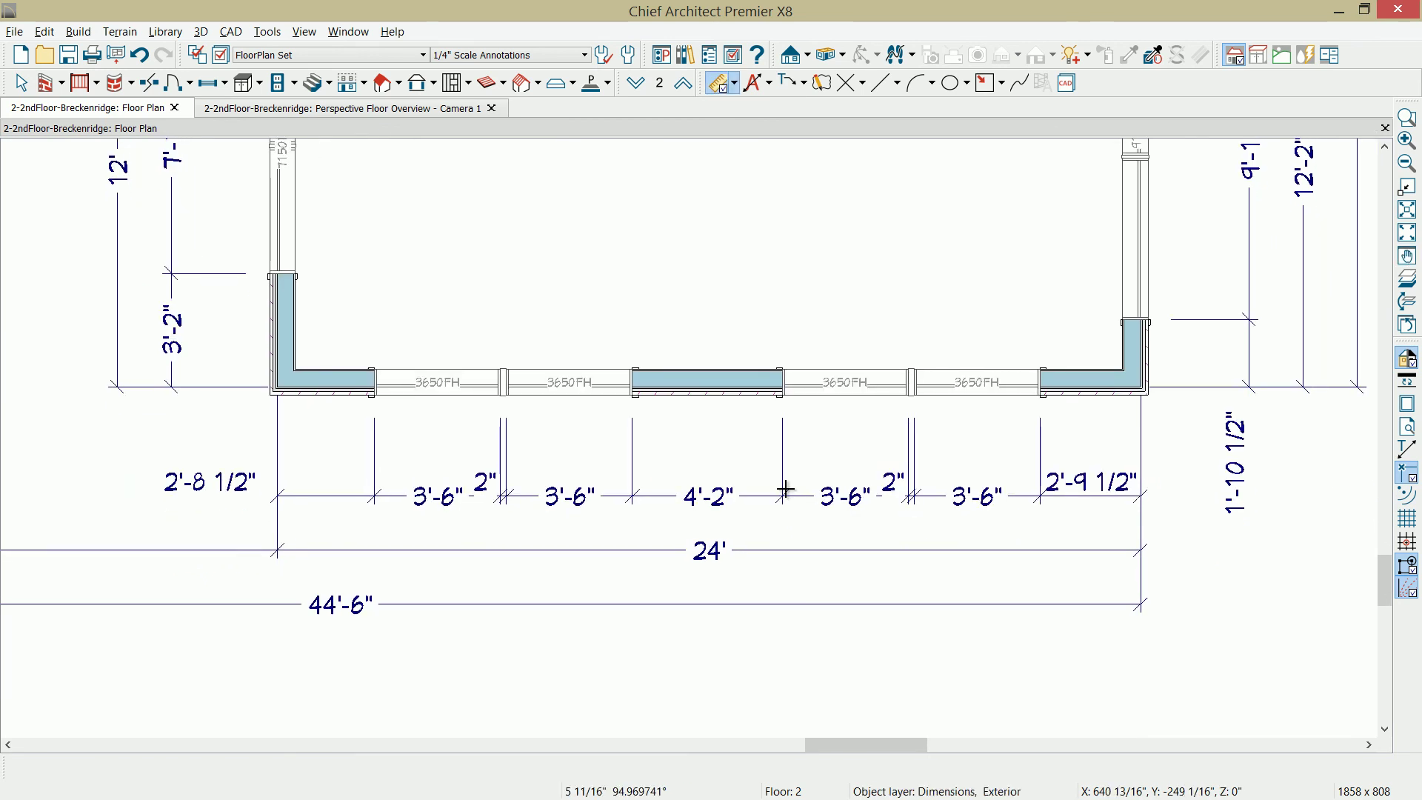
scroll(786, 488, down, 1)
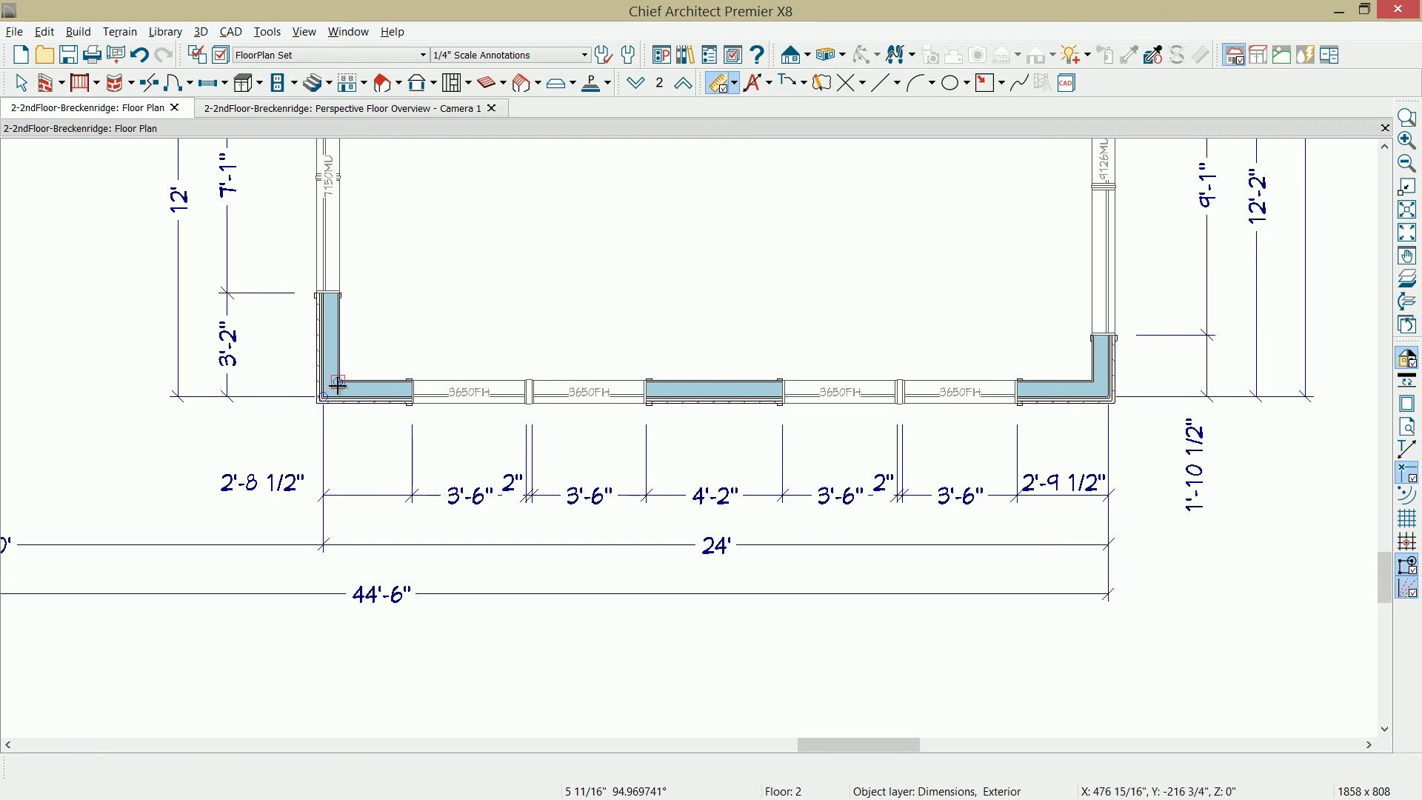
Step: Remove a dimension point below the bottom wall, merging two segments into 6'-2 1/2"
key(space)
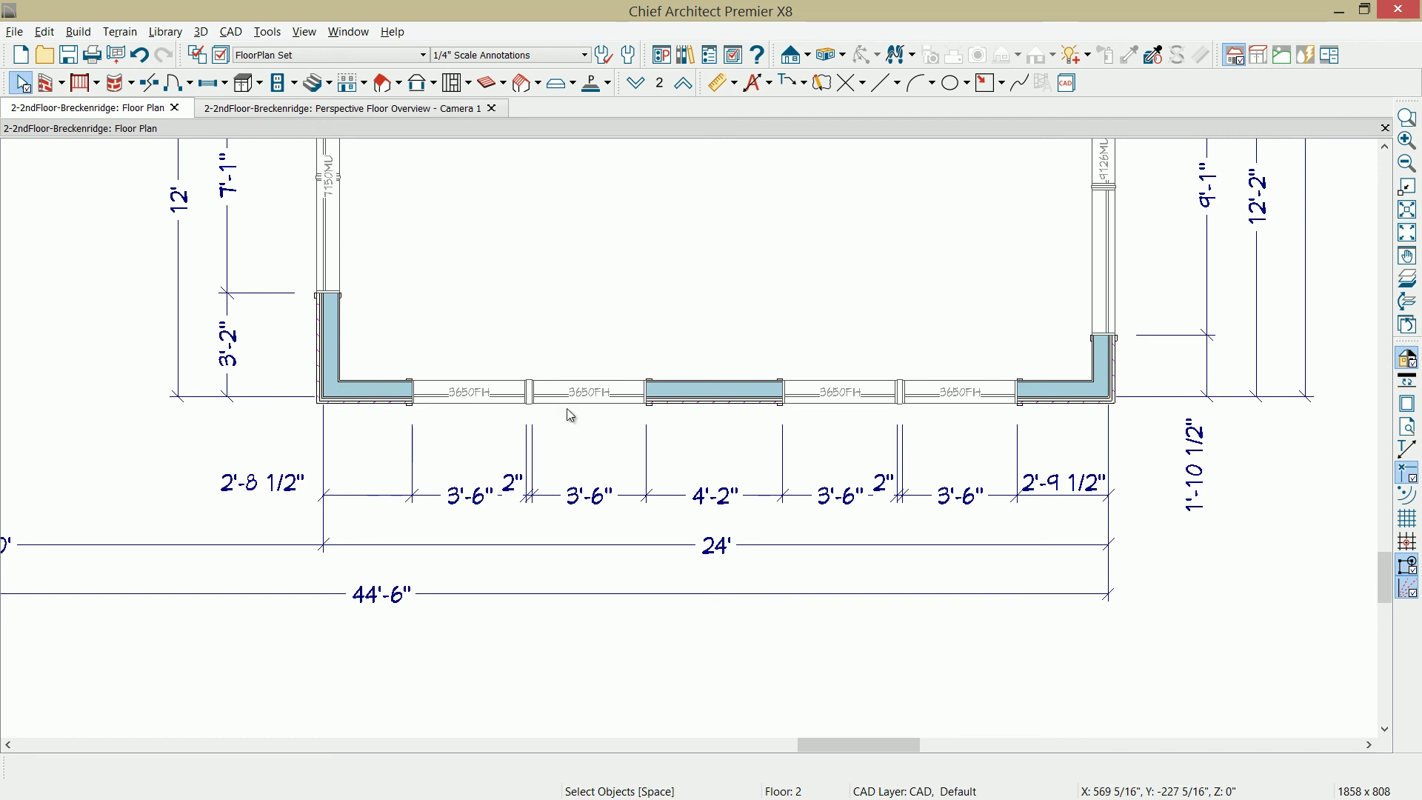
middle_drag(565, 346, 571, 444)
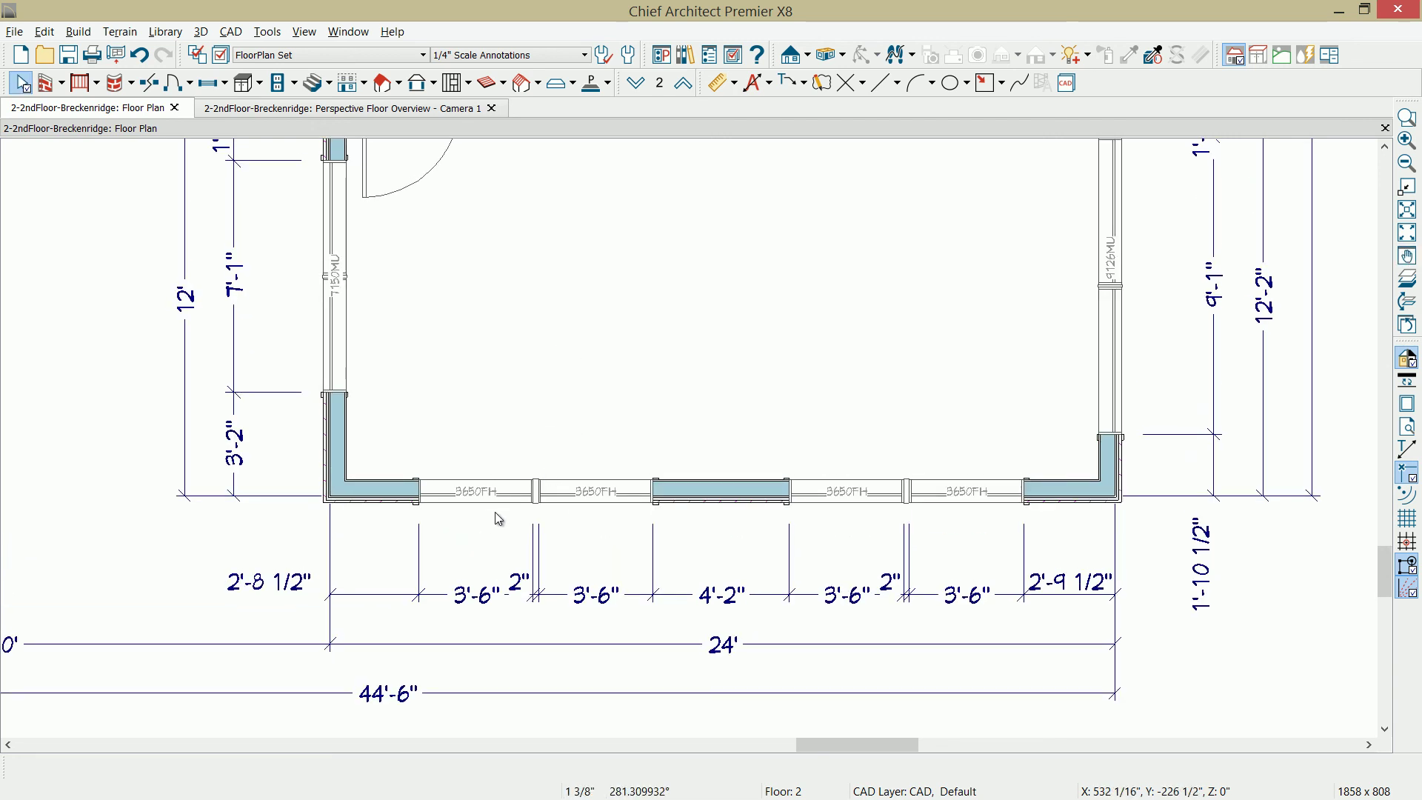
click(495, 498)
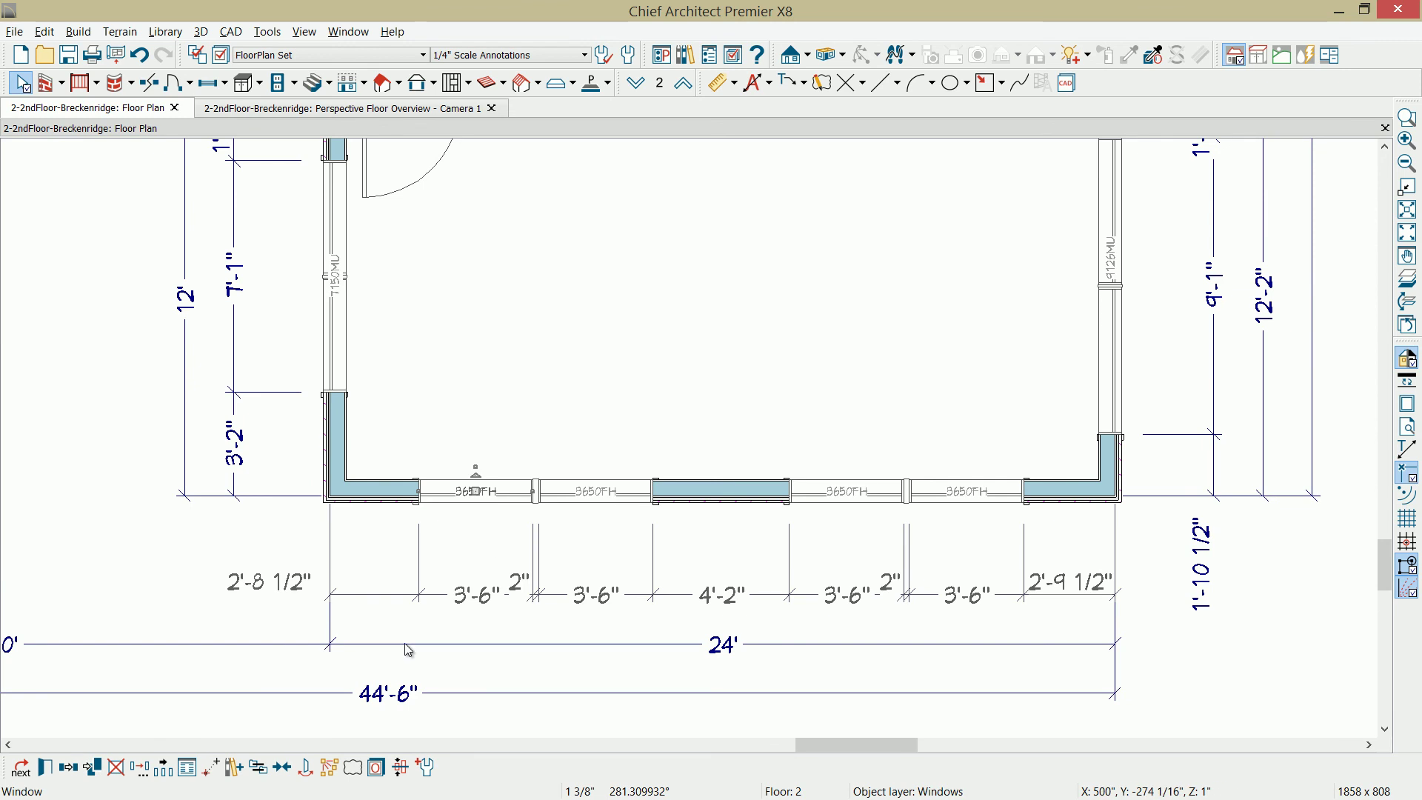
click(420, 535)
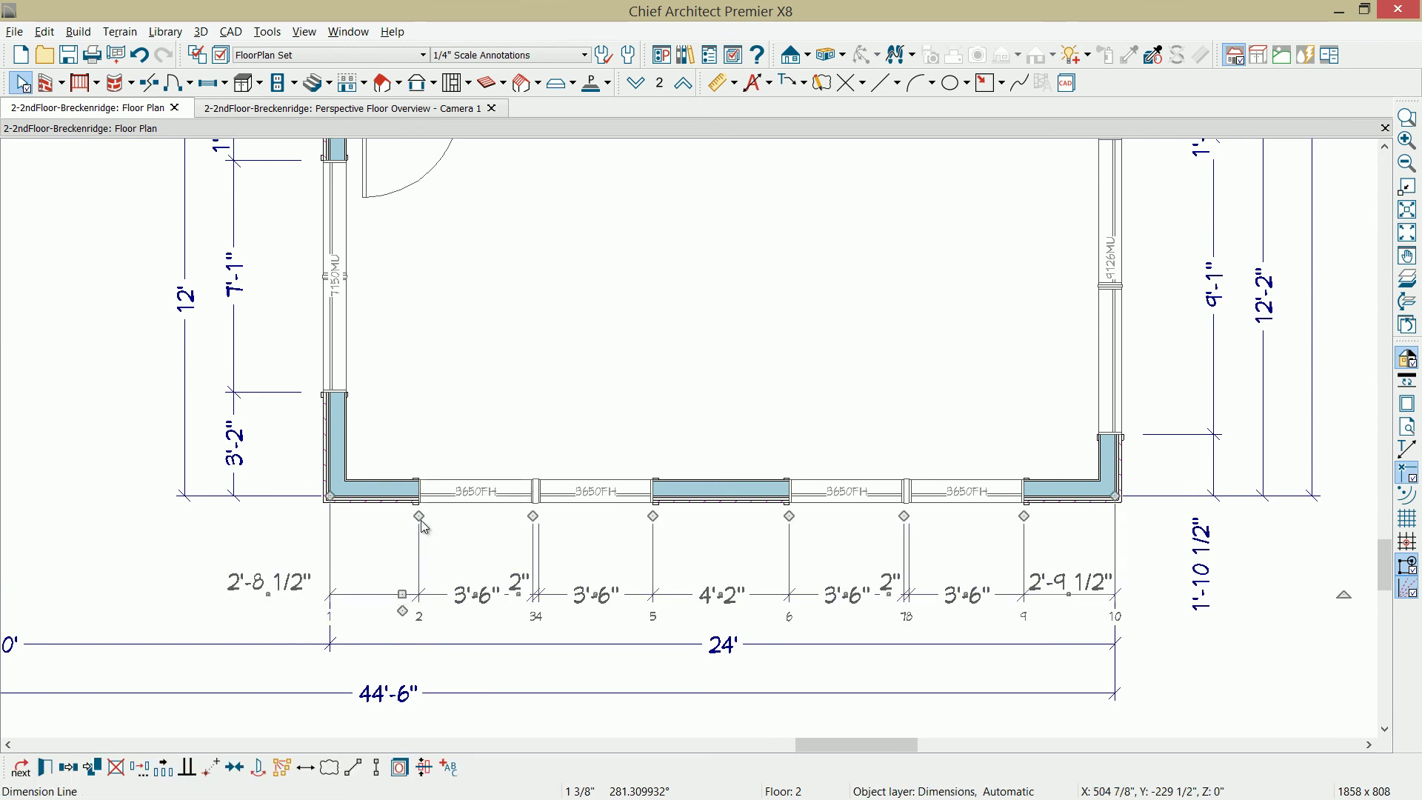
mouse_move(419, 516)
mouse_down()
mouse_move(384, 572)
mouse_move(371, 676)
mouse_move(419, 495)
mouse_up()
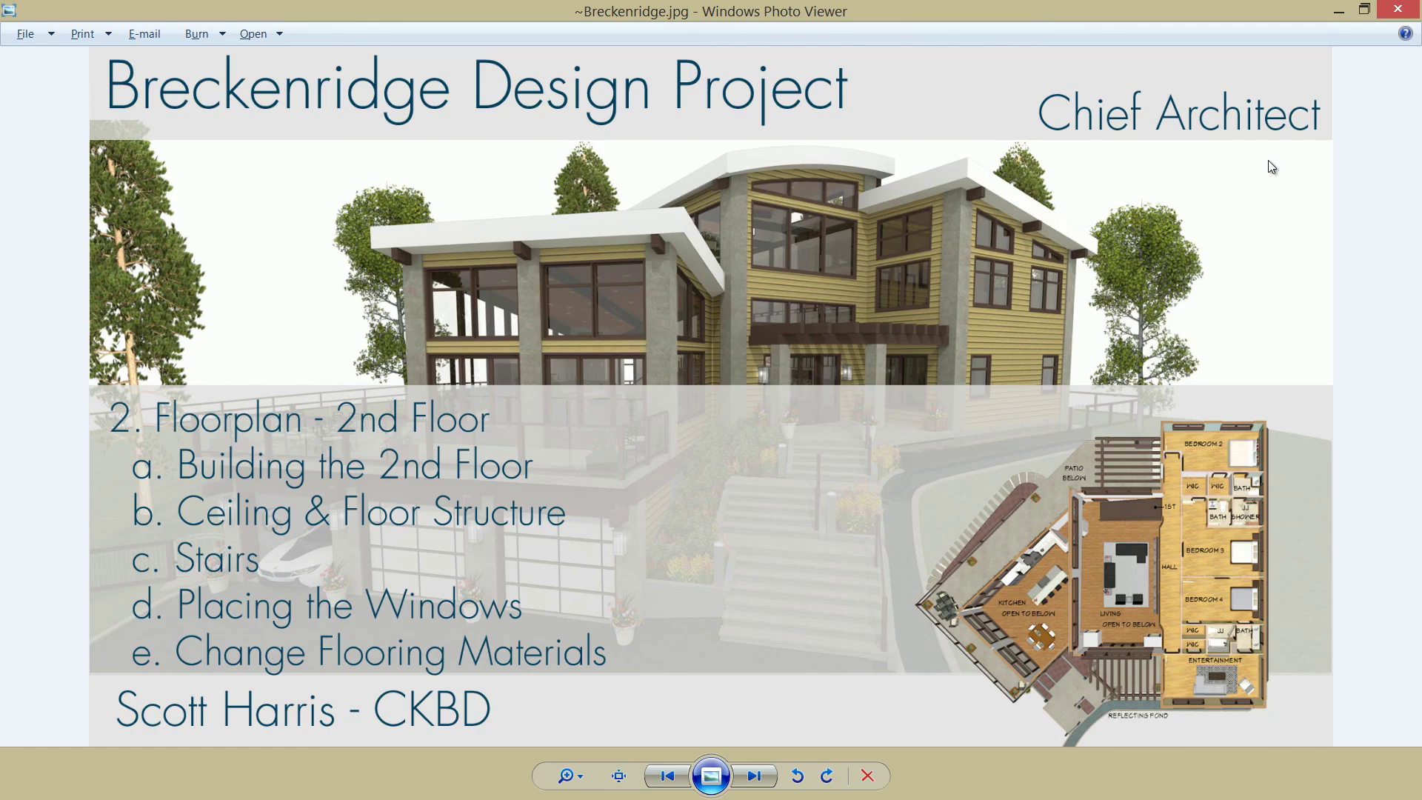